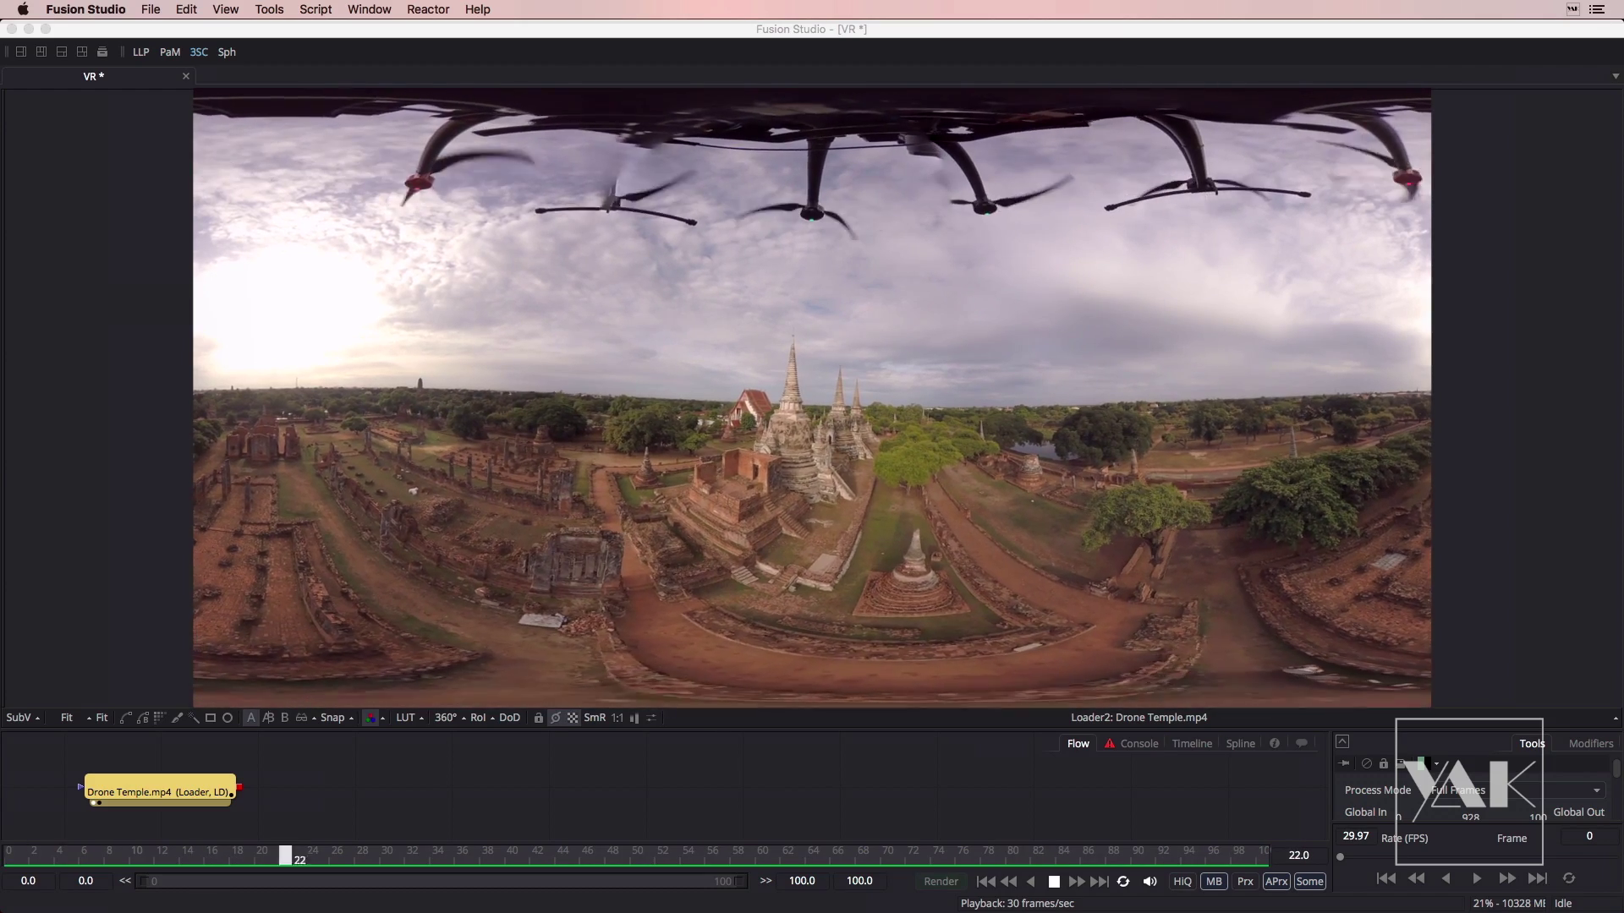
Play through the Drone Temple.mp4 footage and return the playhead to frame 0
left_click(1054, 882)
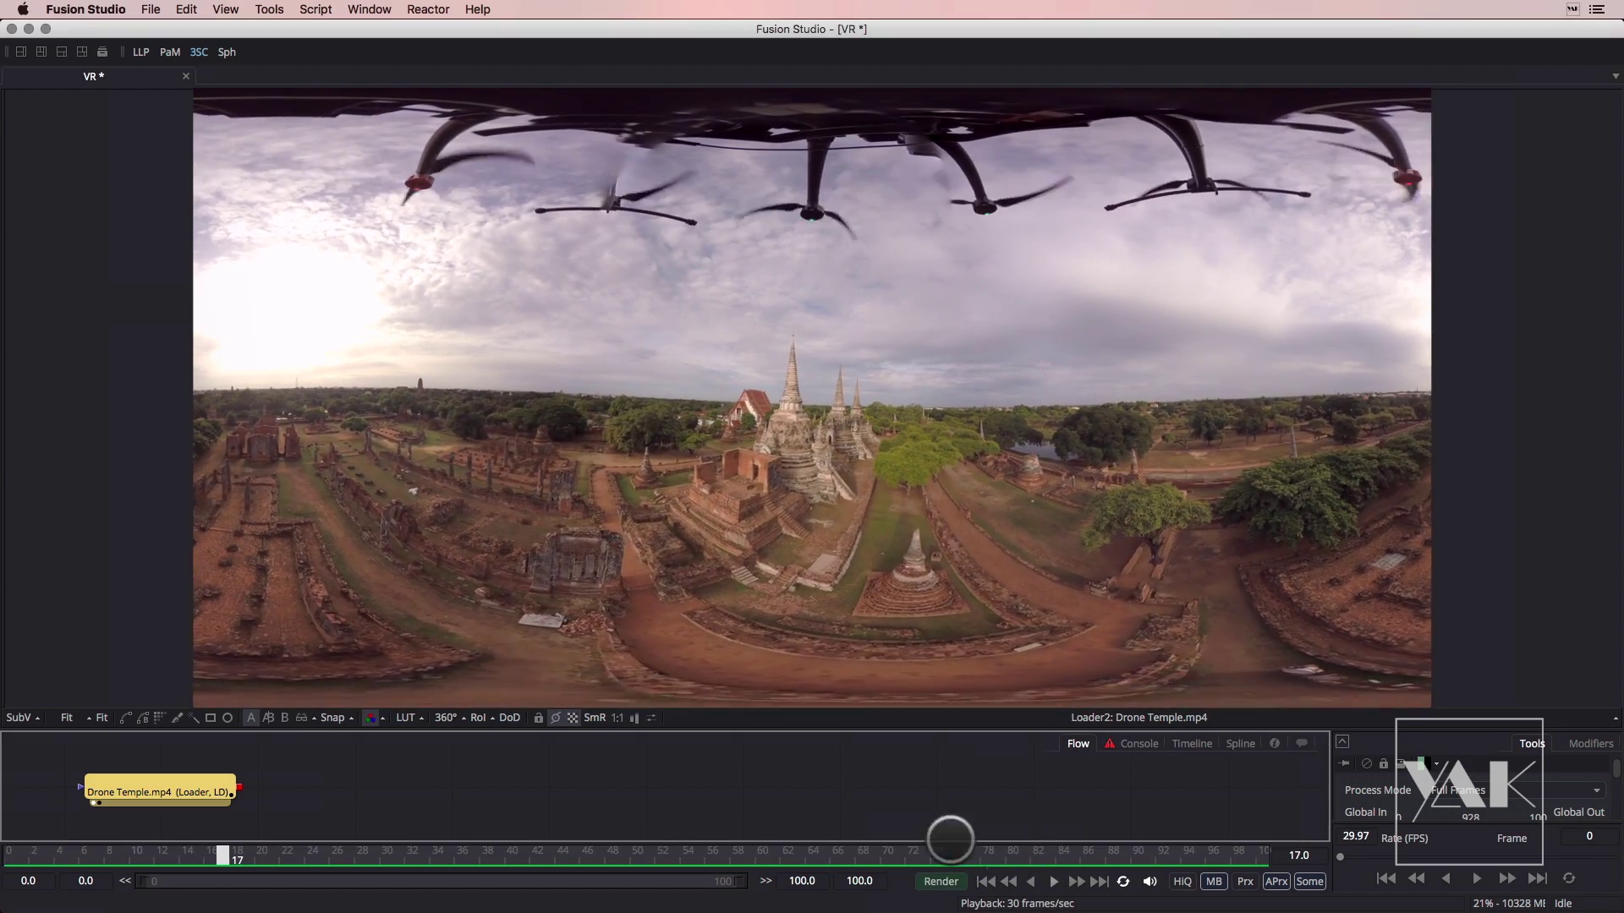
left_click_drag(220, 843, 13, 850)
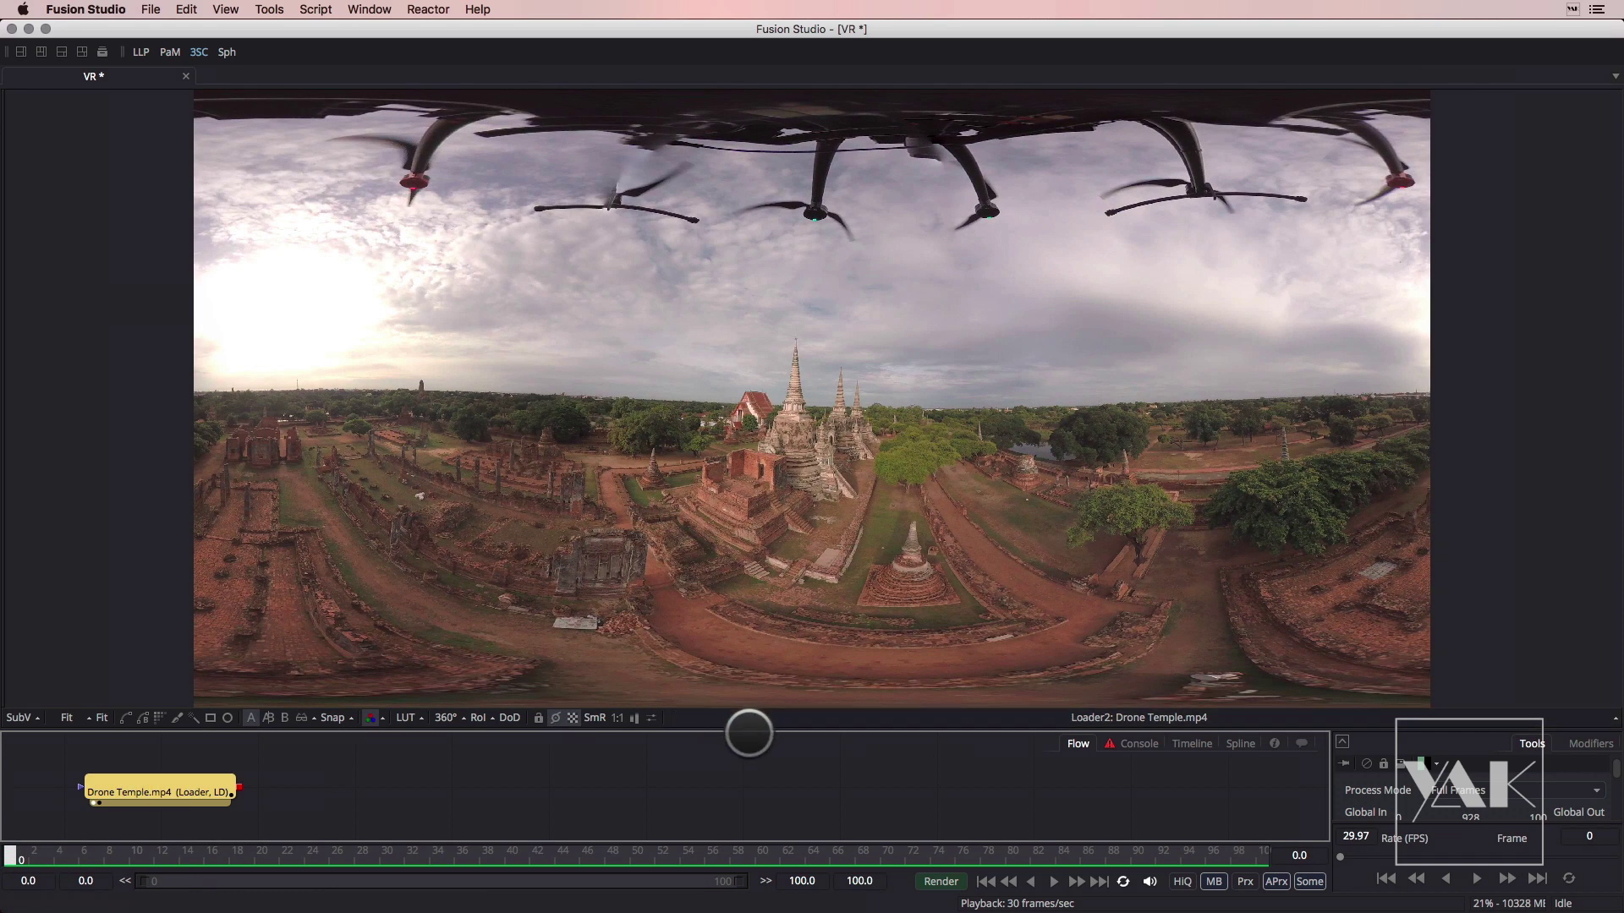
left_click(1053, 881)
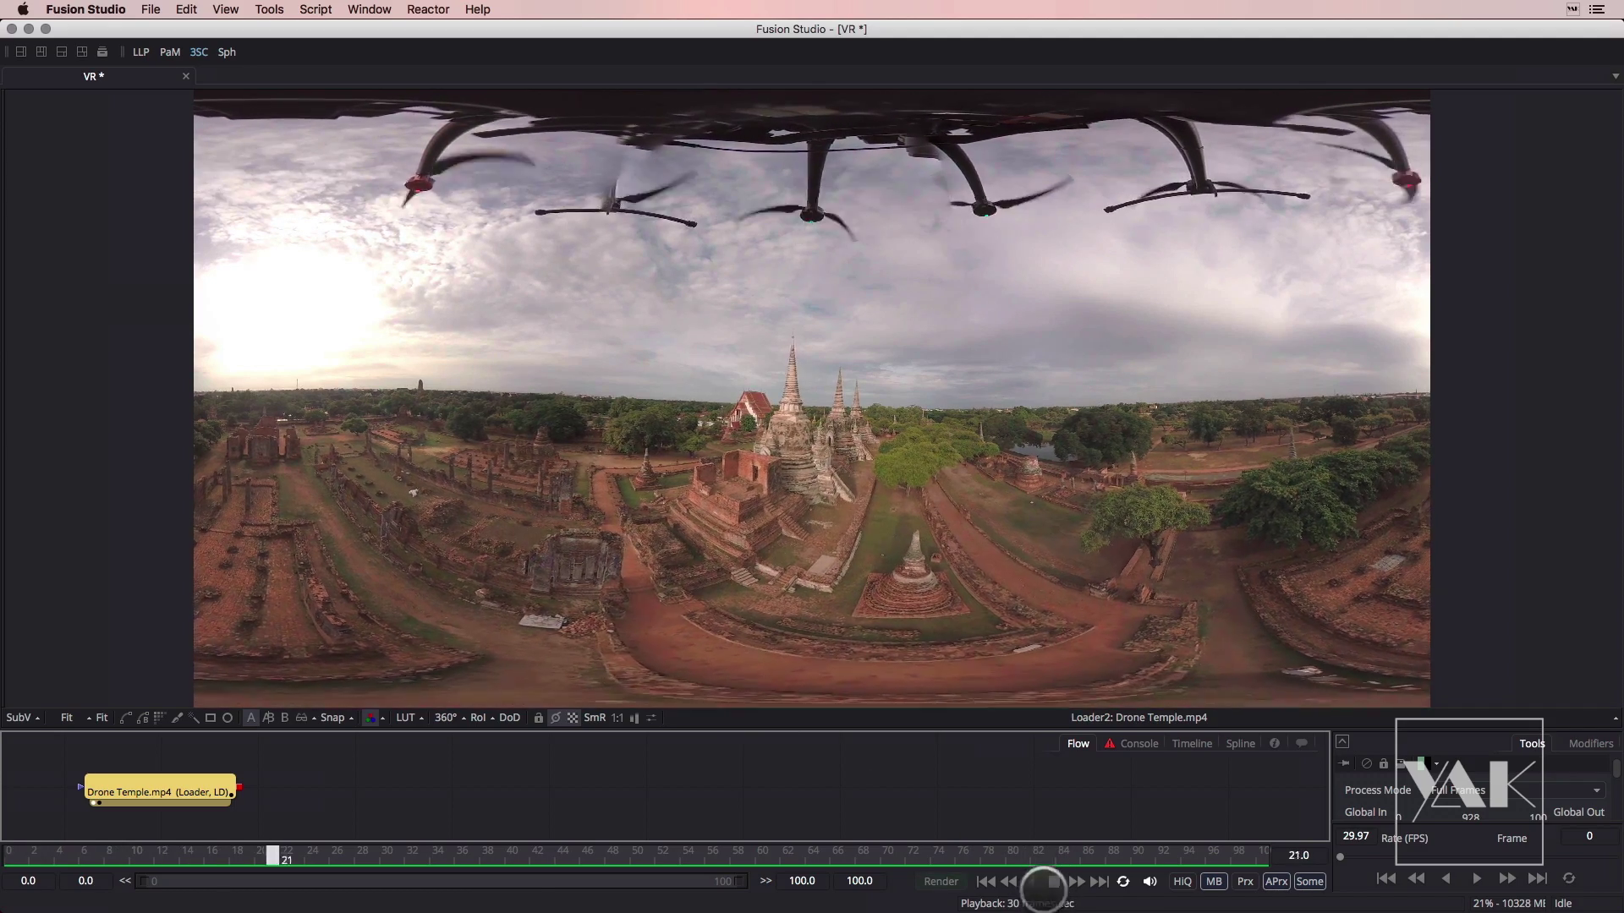
left_click(1053, 881)
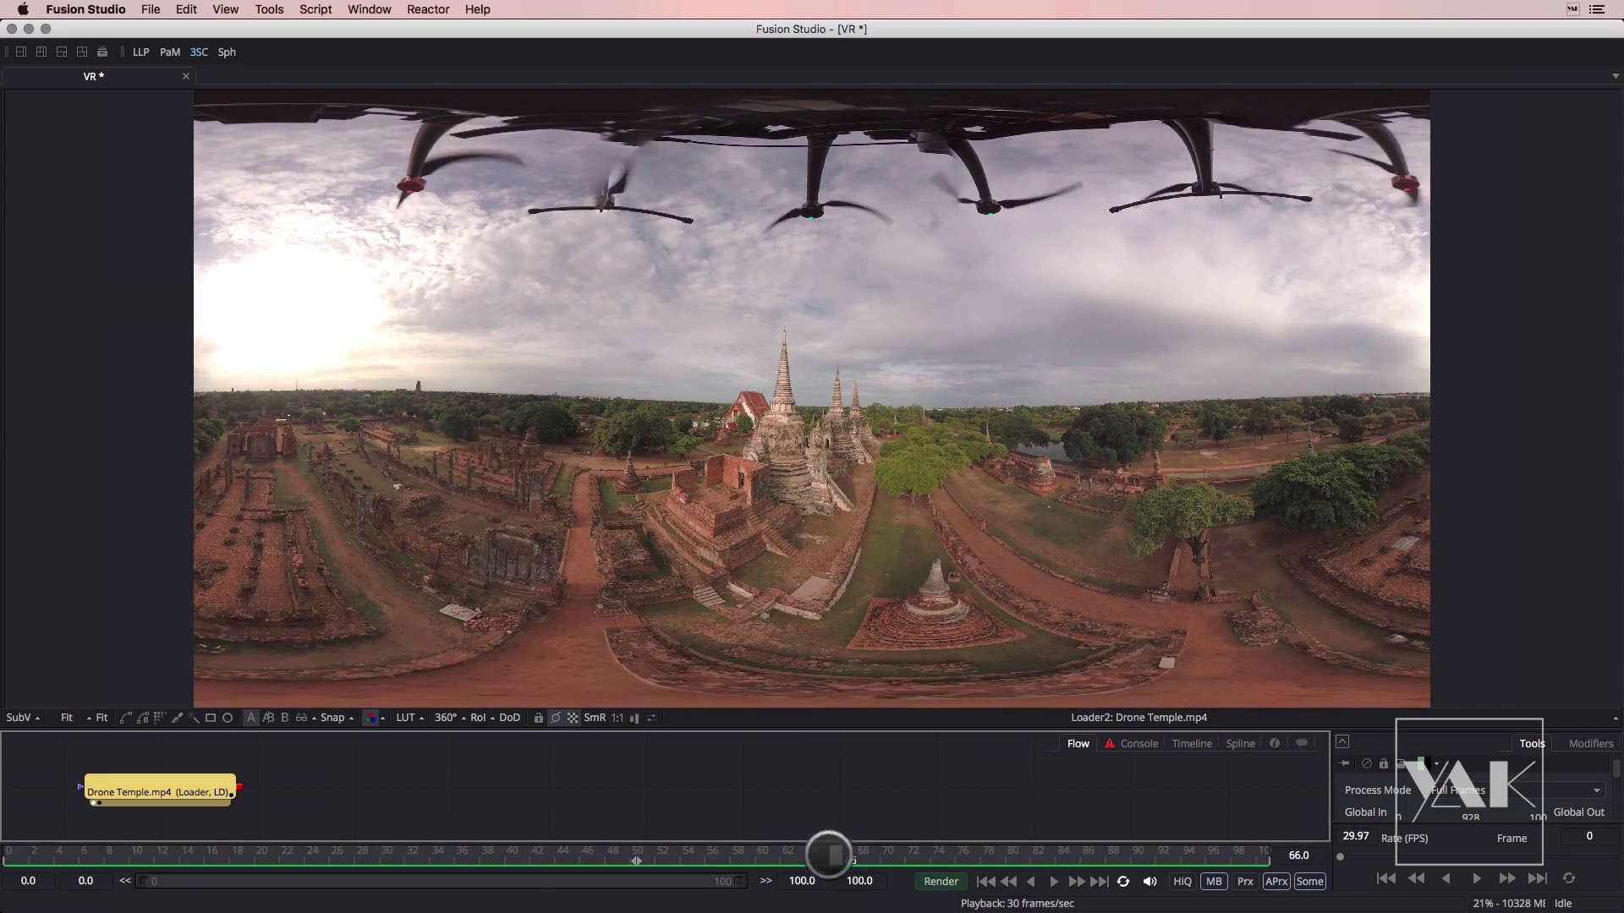
left_click_drag(830, 853, 29, 804)
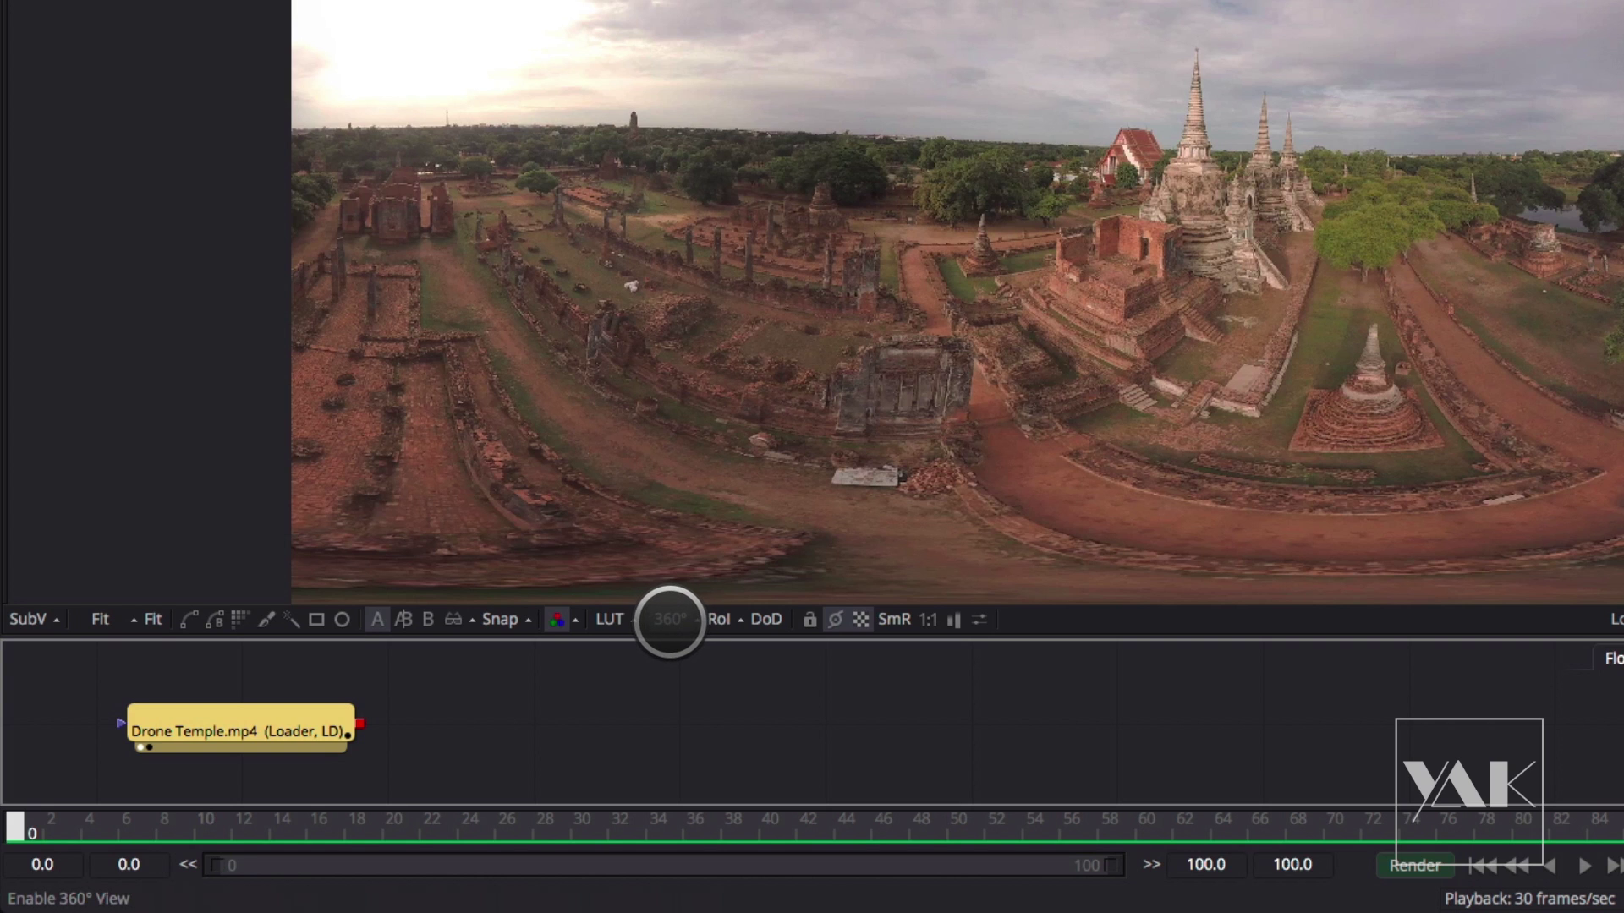
Enable the 360° view for the drone footage, scrub to frame 38 and look around the temple scene
left_click(668, 620)
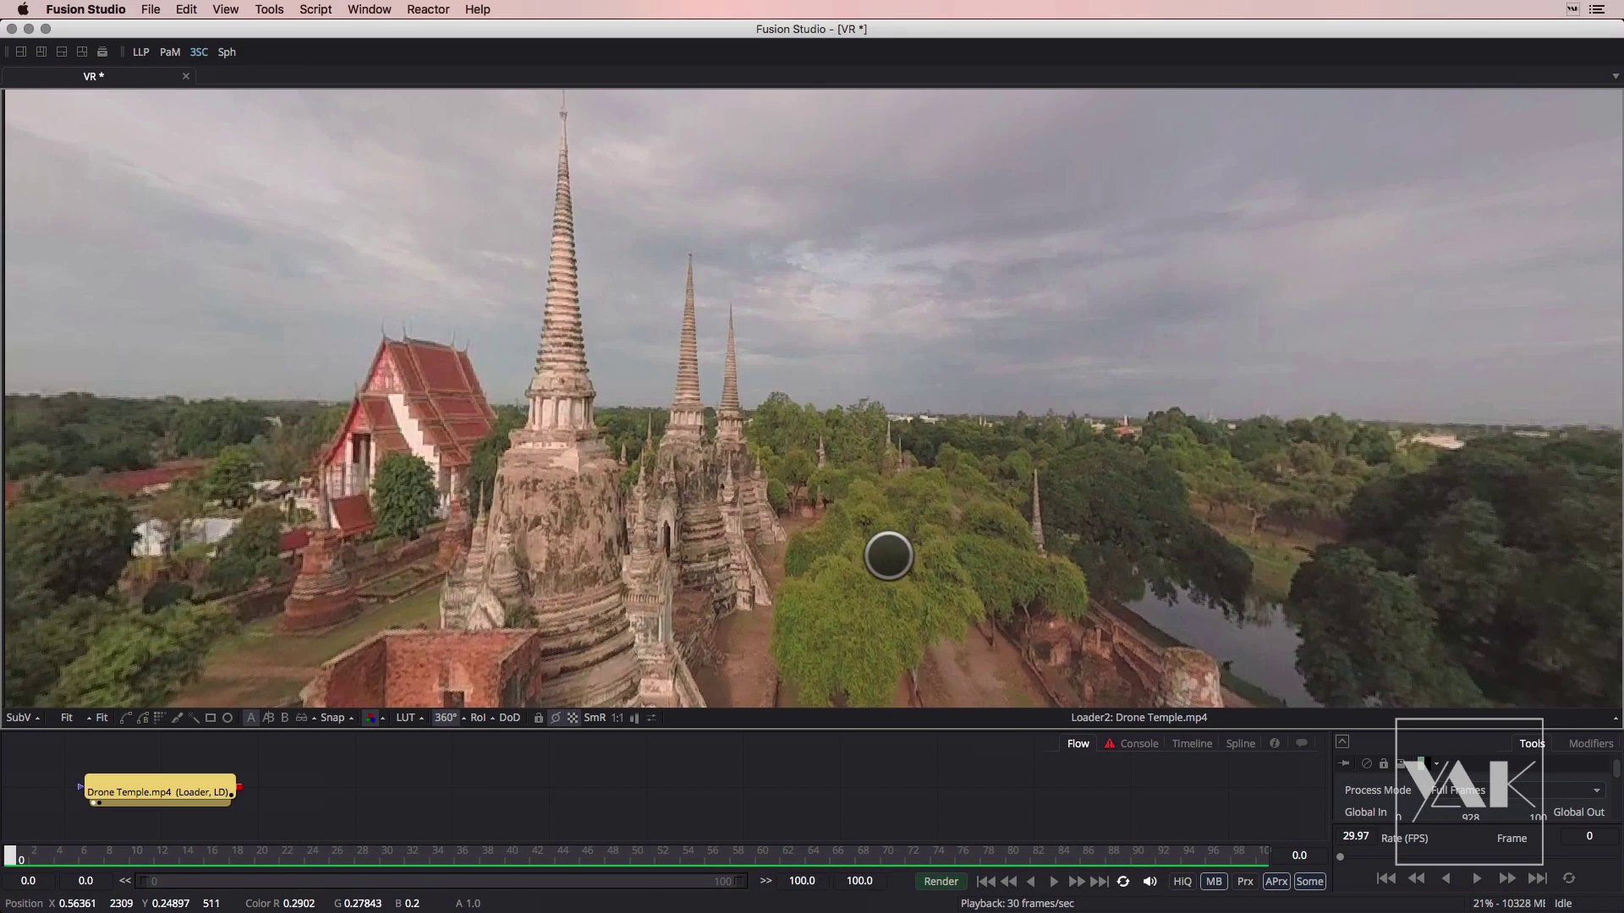
left_click_drag(1164, 861, 227, 827)
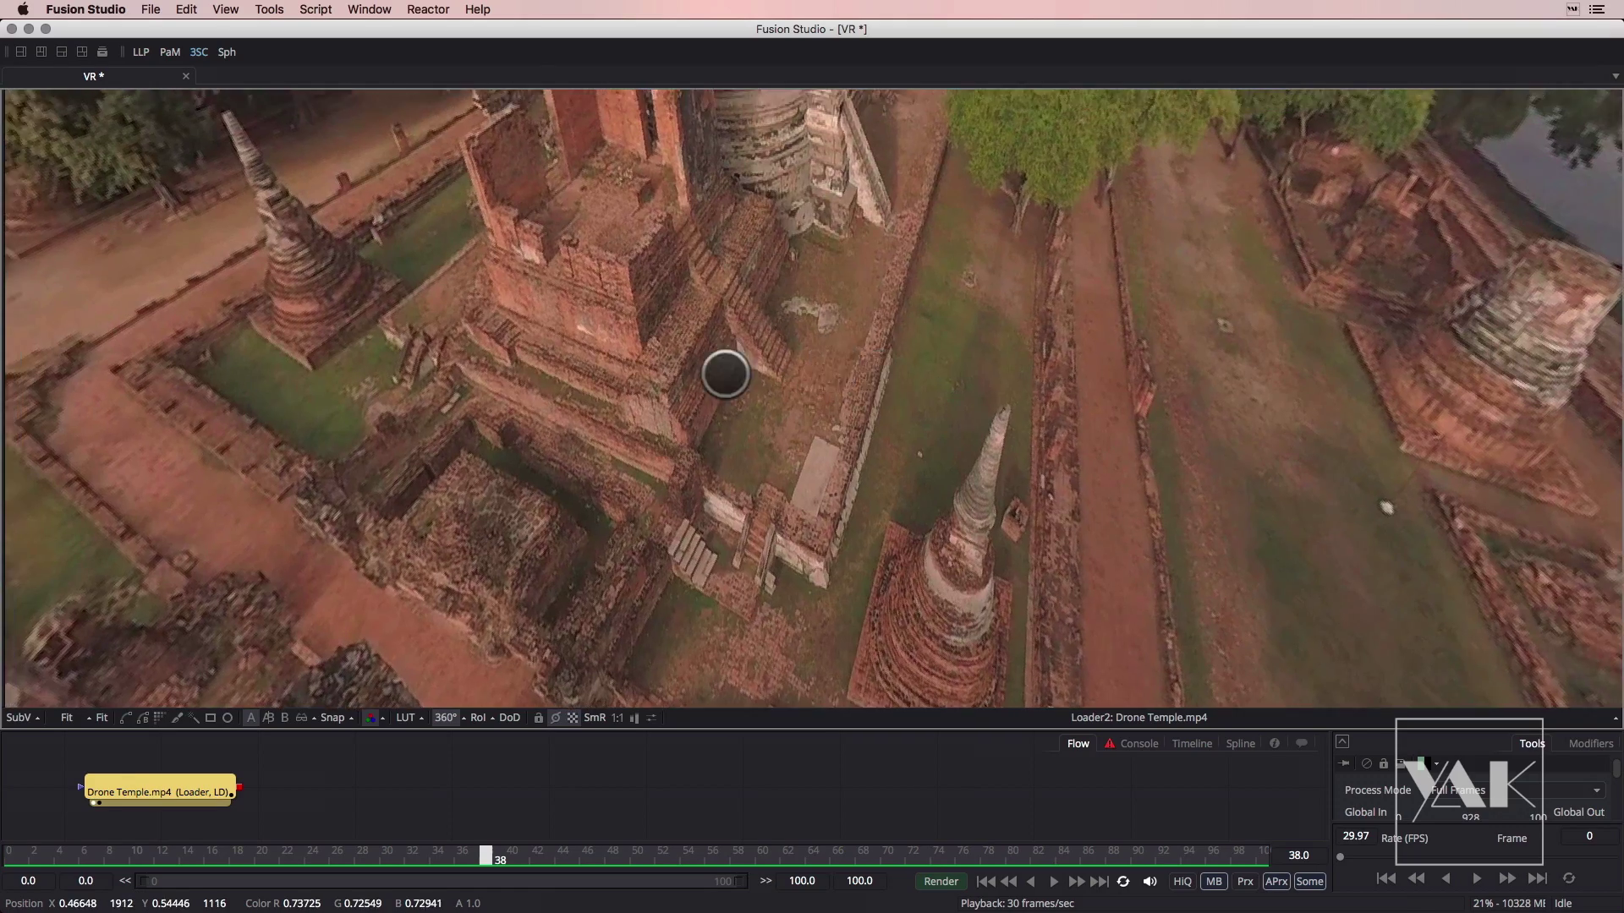
left_click_drag(725, 374, 451, 535)
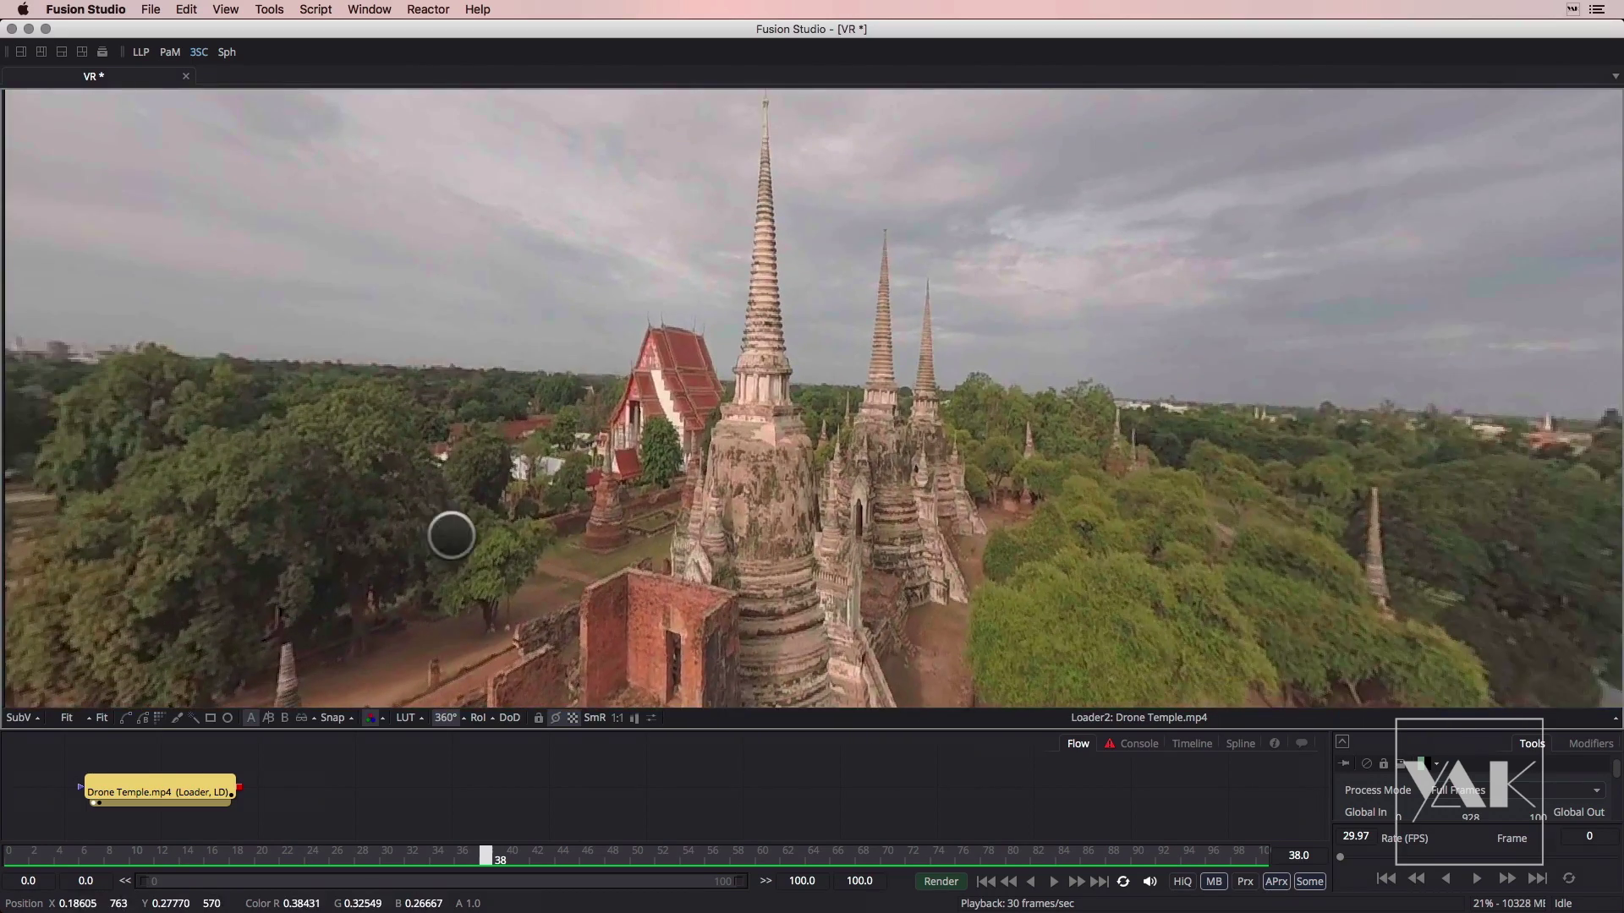
left_click_drag(1007, 526, 670, 601)
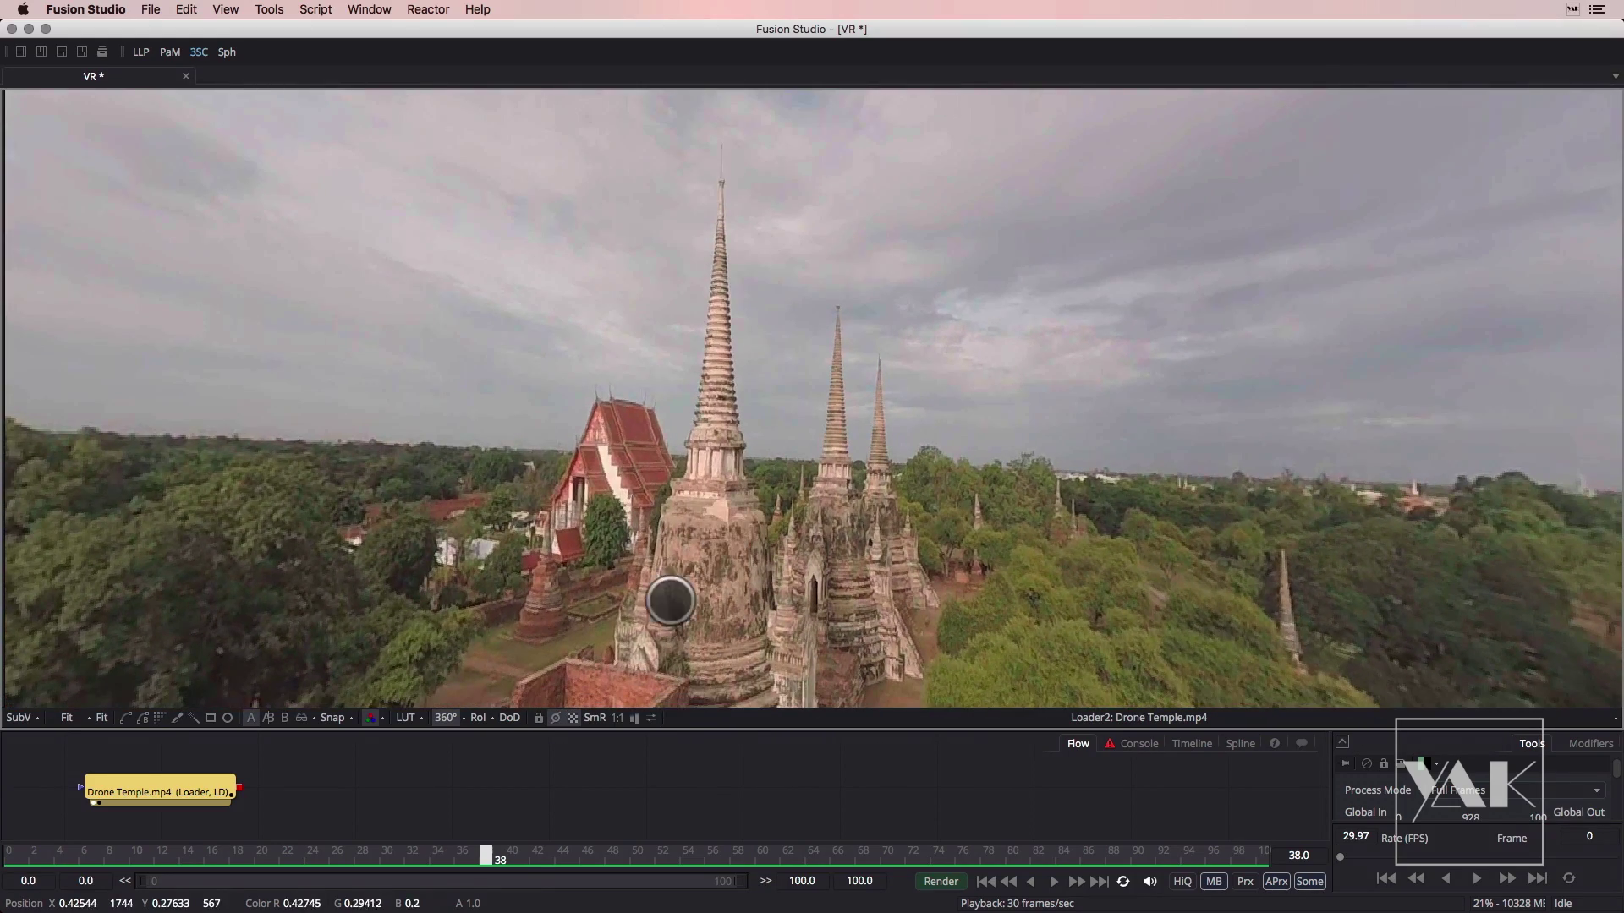
Turn off the 360° view of the drone footage and return the playhead to frame 0
left_click(446, 718)
left_click(444, 718)
left_click(440, 716)
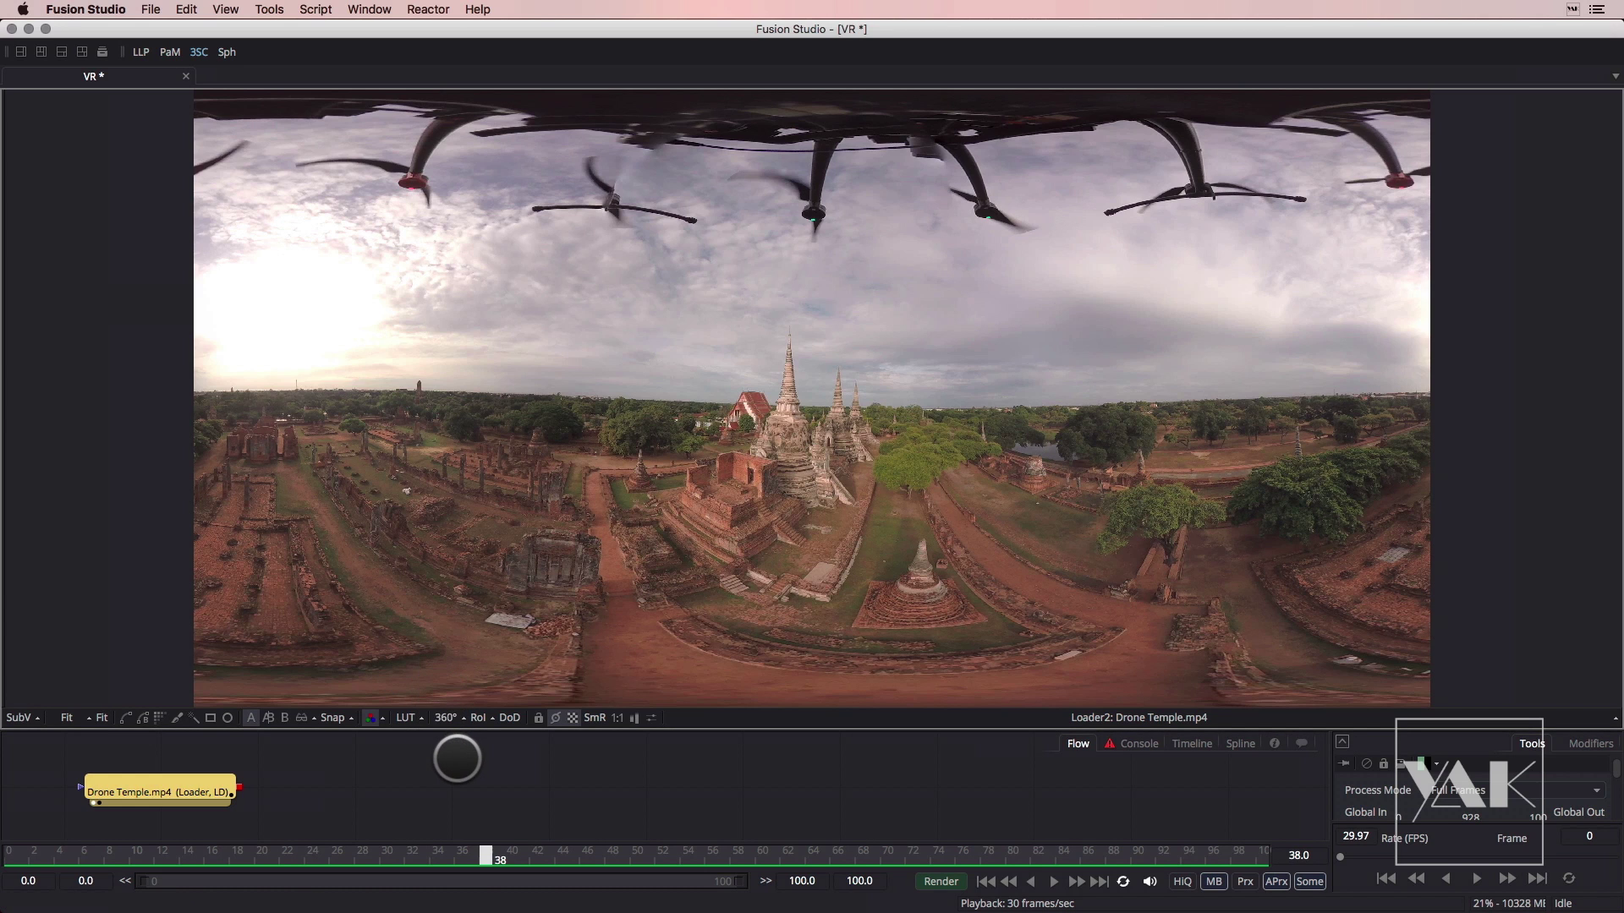
left_click_drag(480, 850, 5, 819)
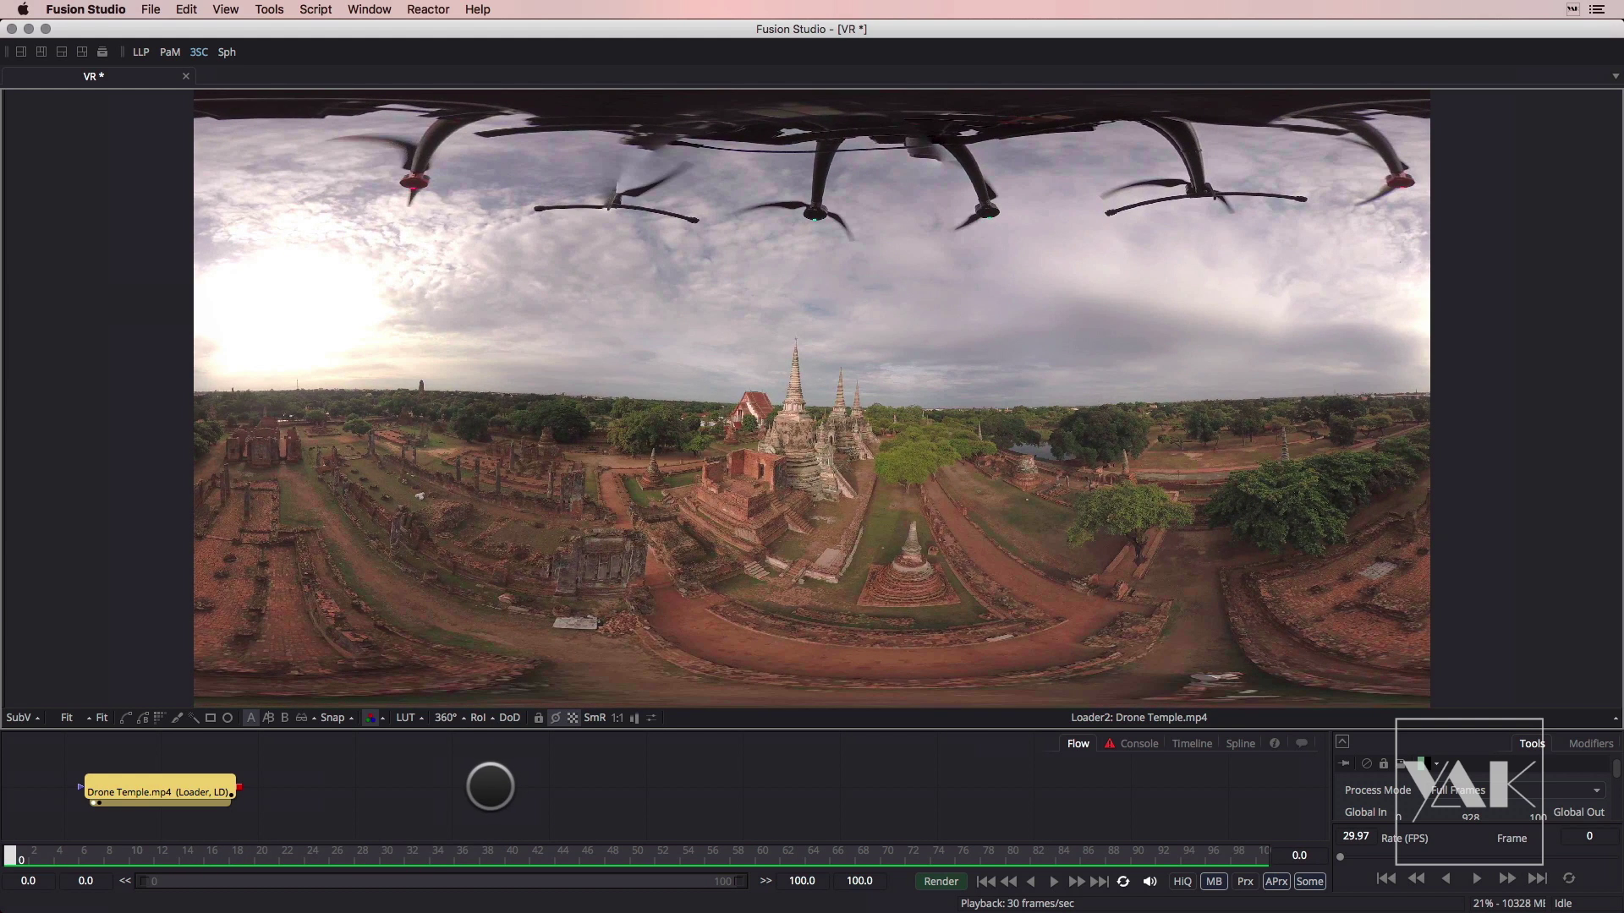
Find the cube.jpg loader node in the flow and display it in the viewer
left_click_drag(489, 786, 501, 845)
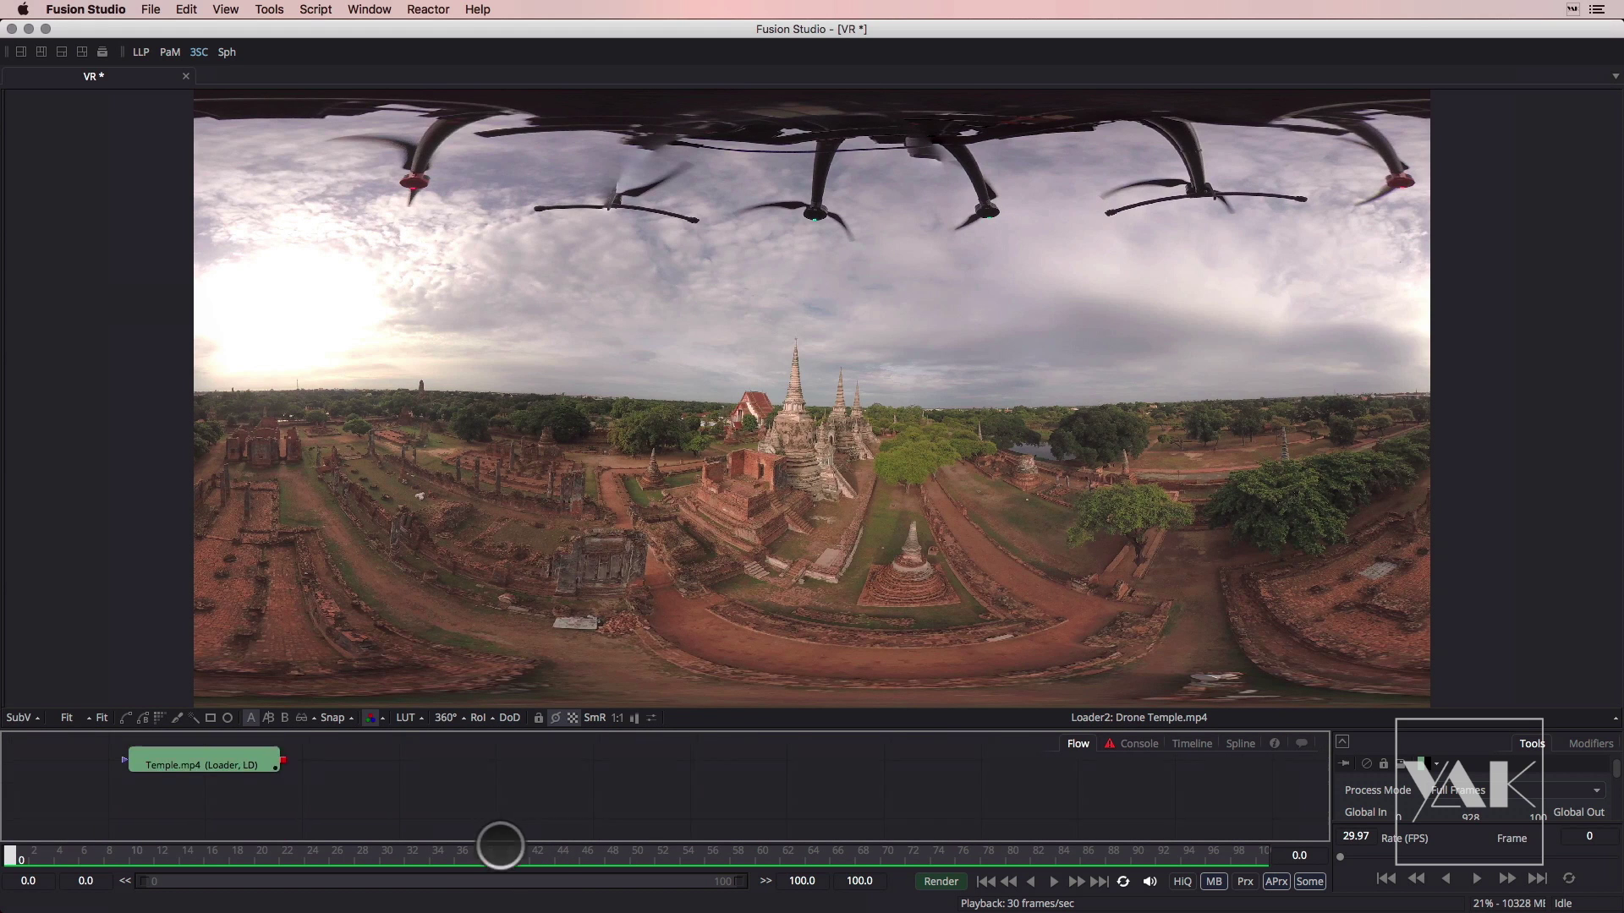
left_click_drag(511, 790, 496, 820)
left_click(225, 781)
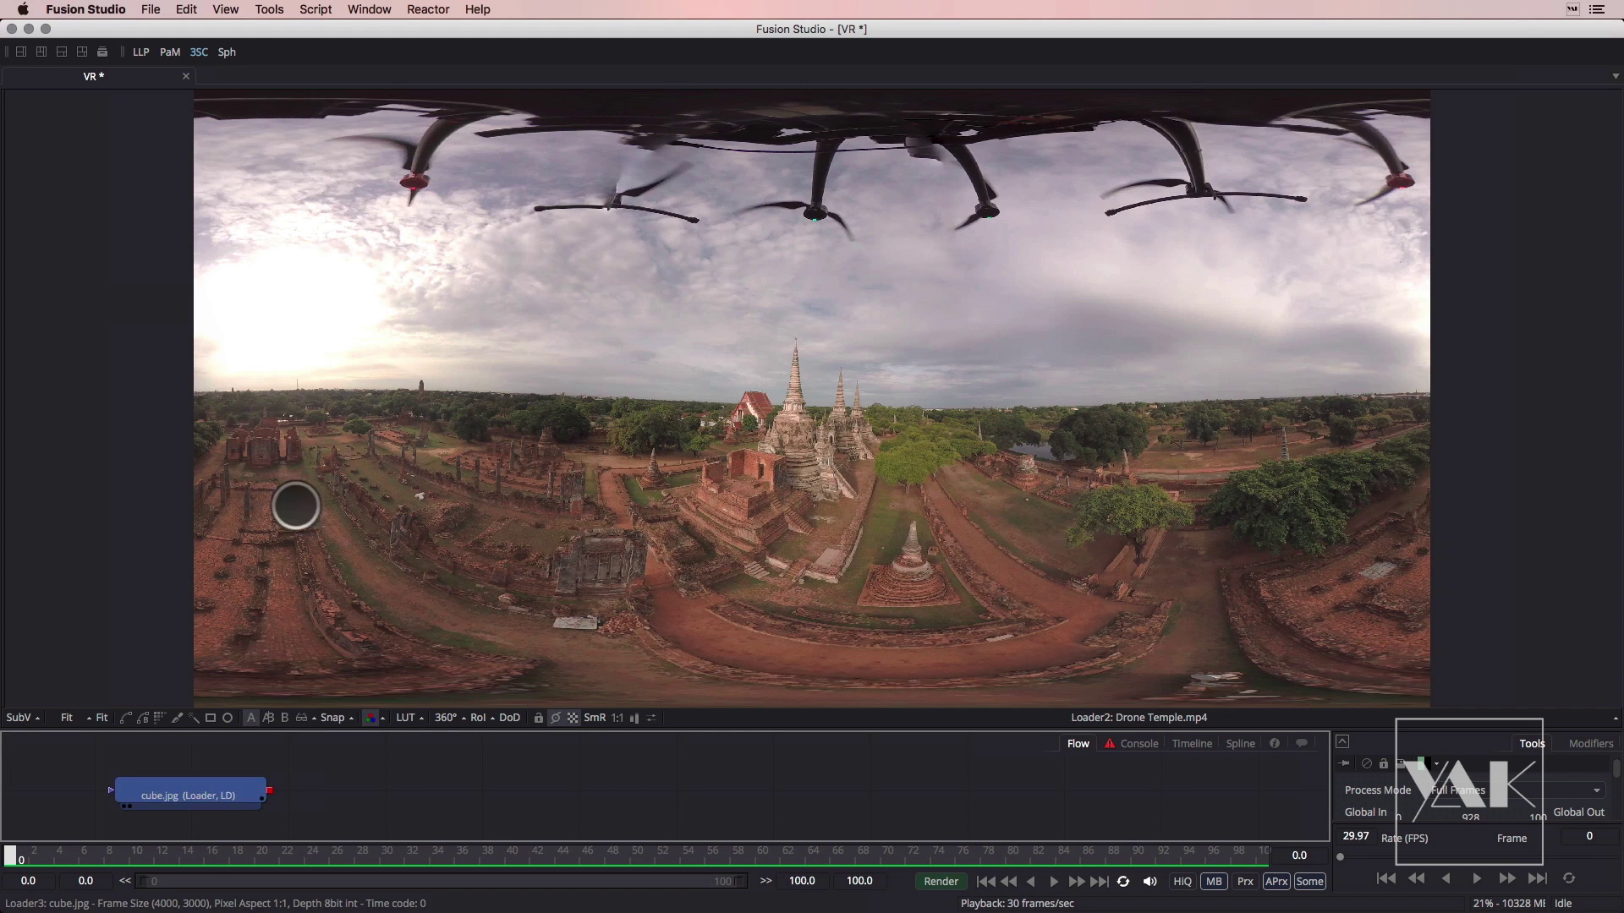
key("1")
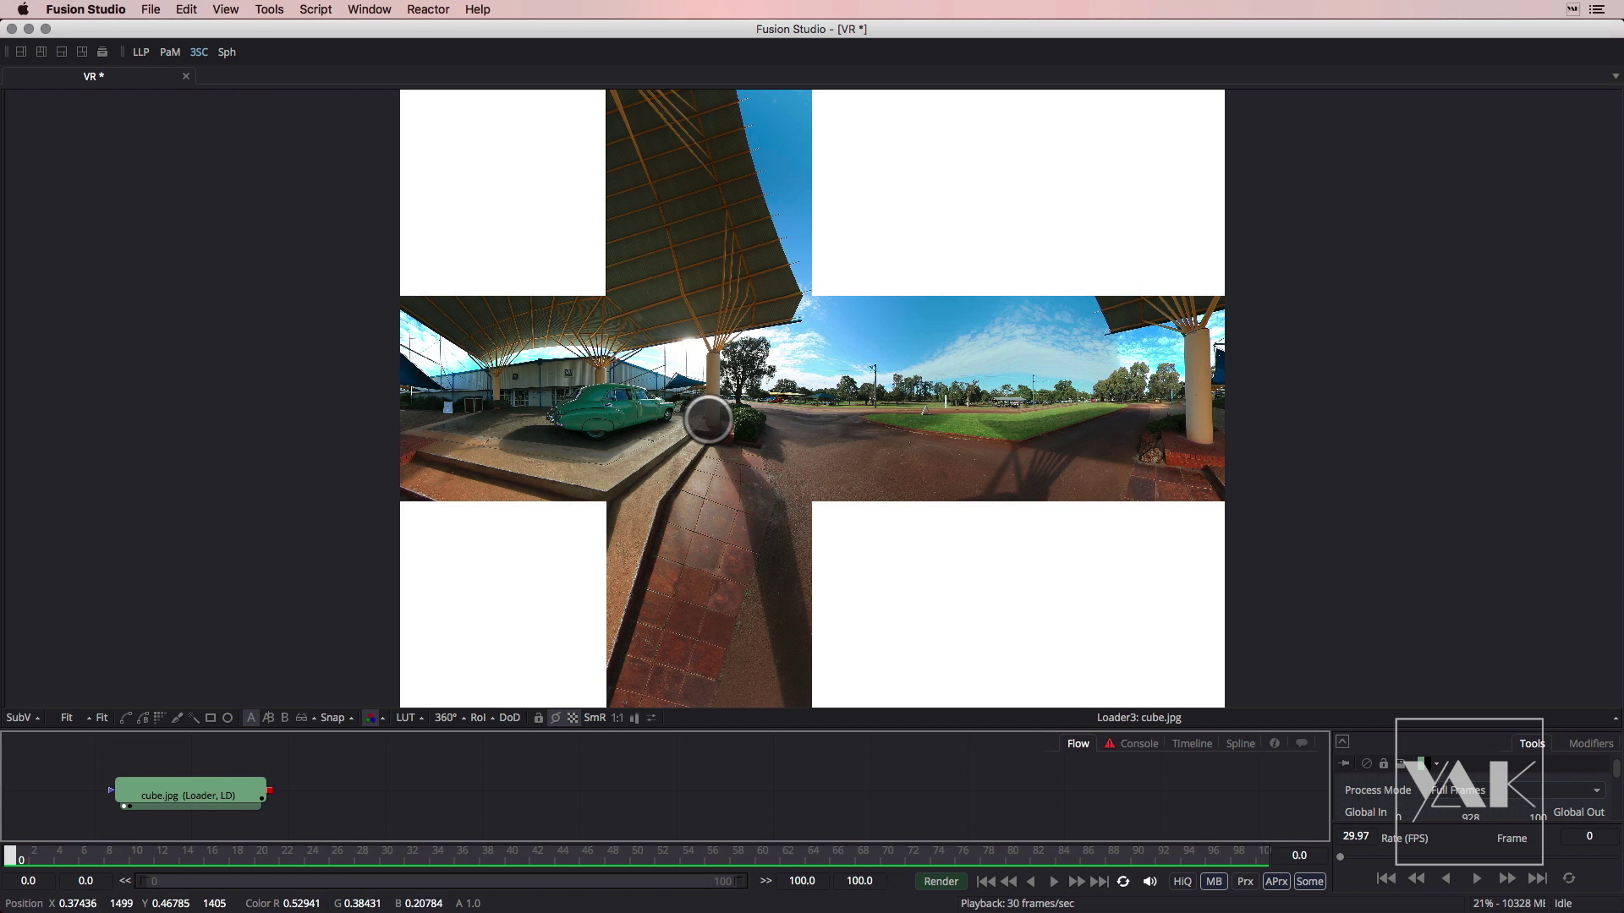
Examine cube.jpg in the 360° view from the sky down to the ground, and return to the flat image
left_click(445, 718)
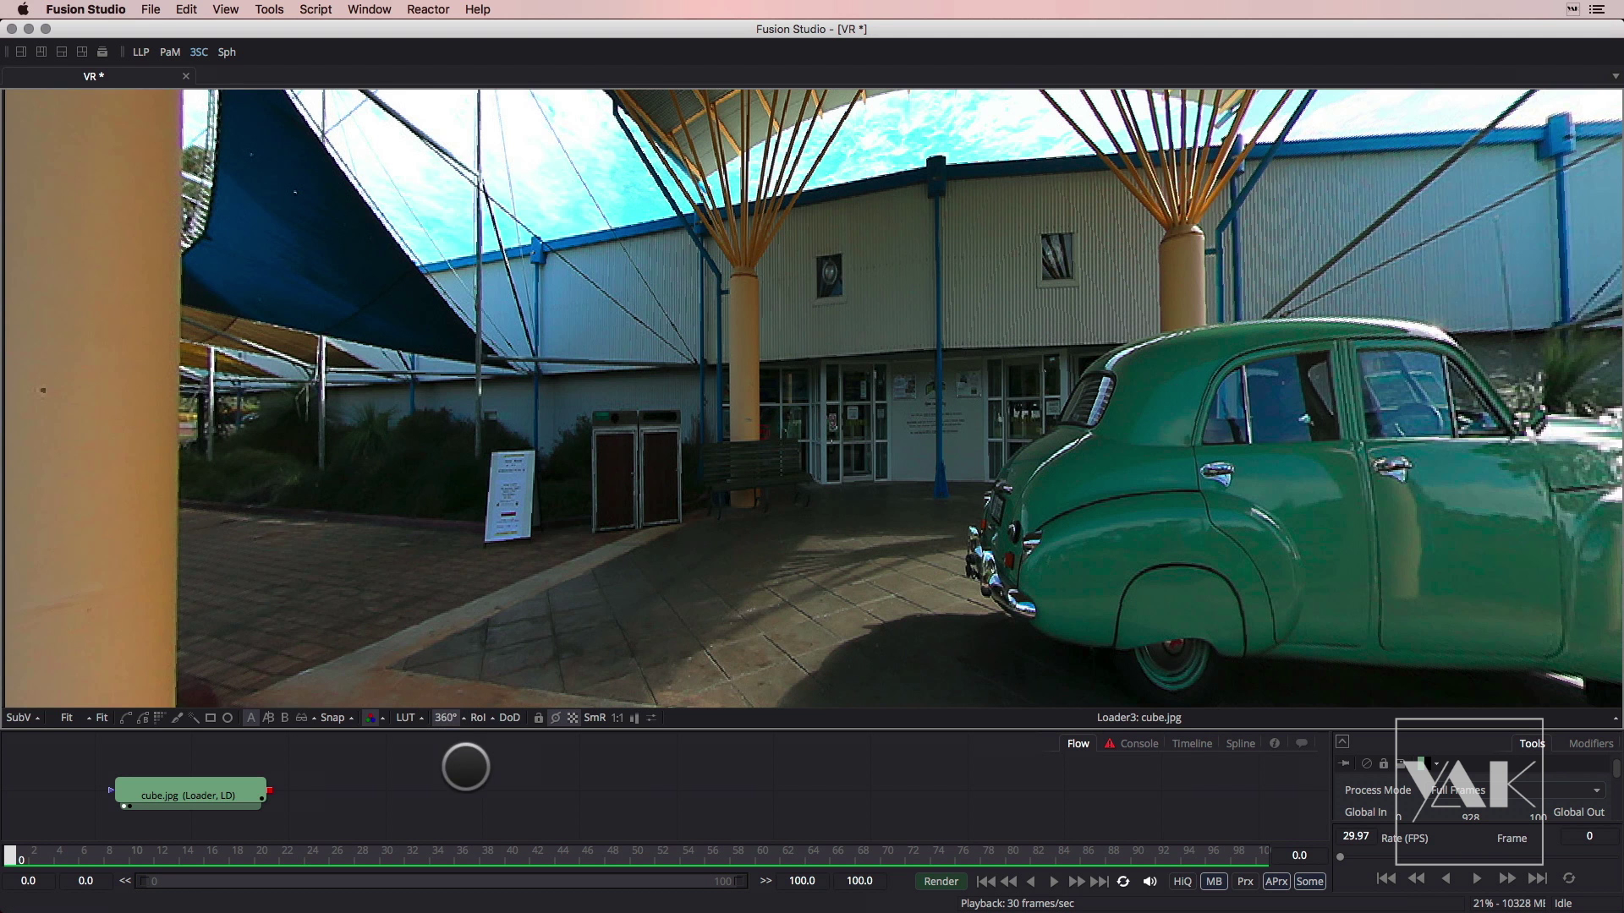
left_click_drag(828, 490, 587, 569)
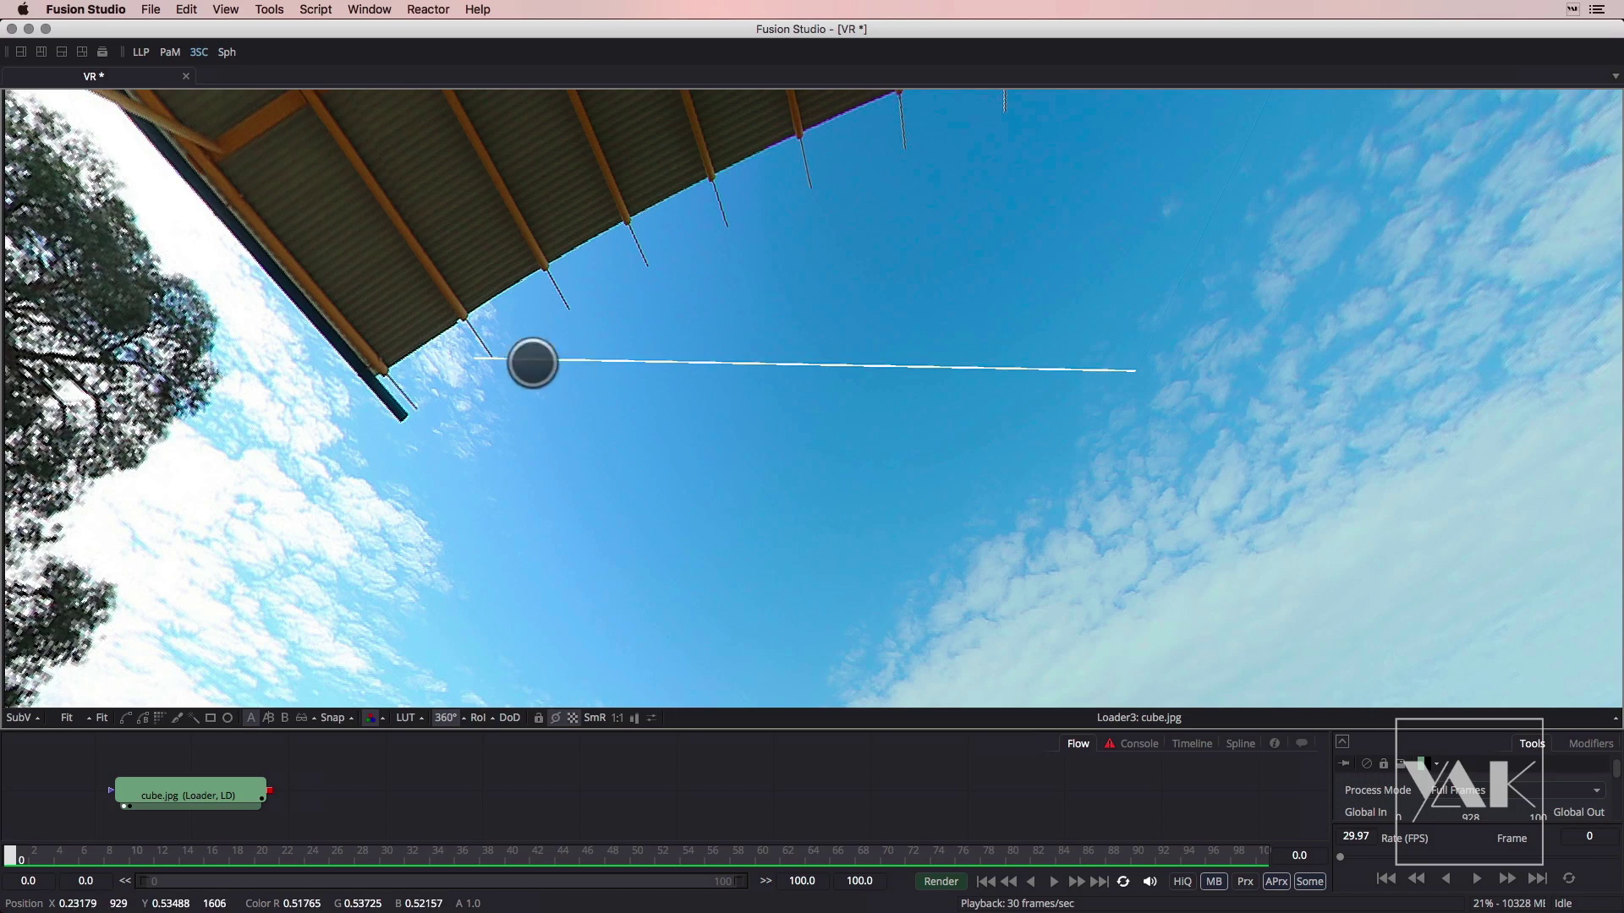
left_click_drag(742, 571, 833, 417)
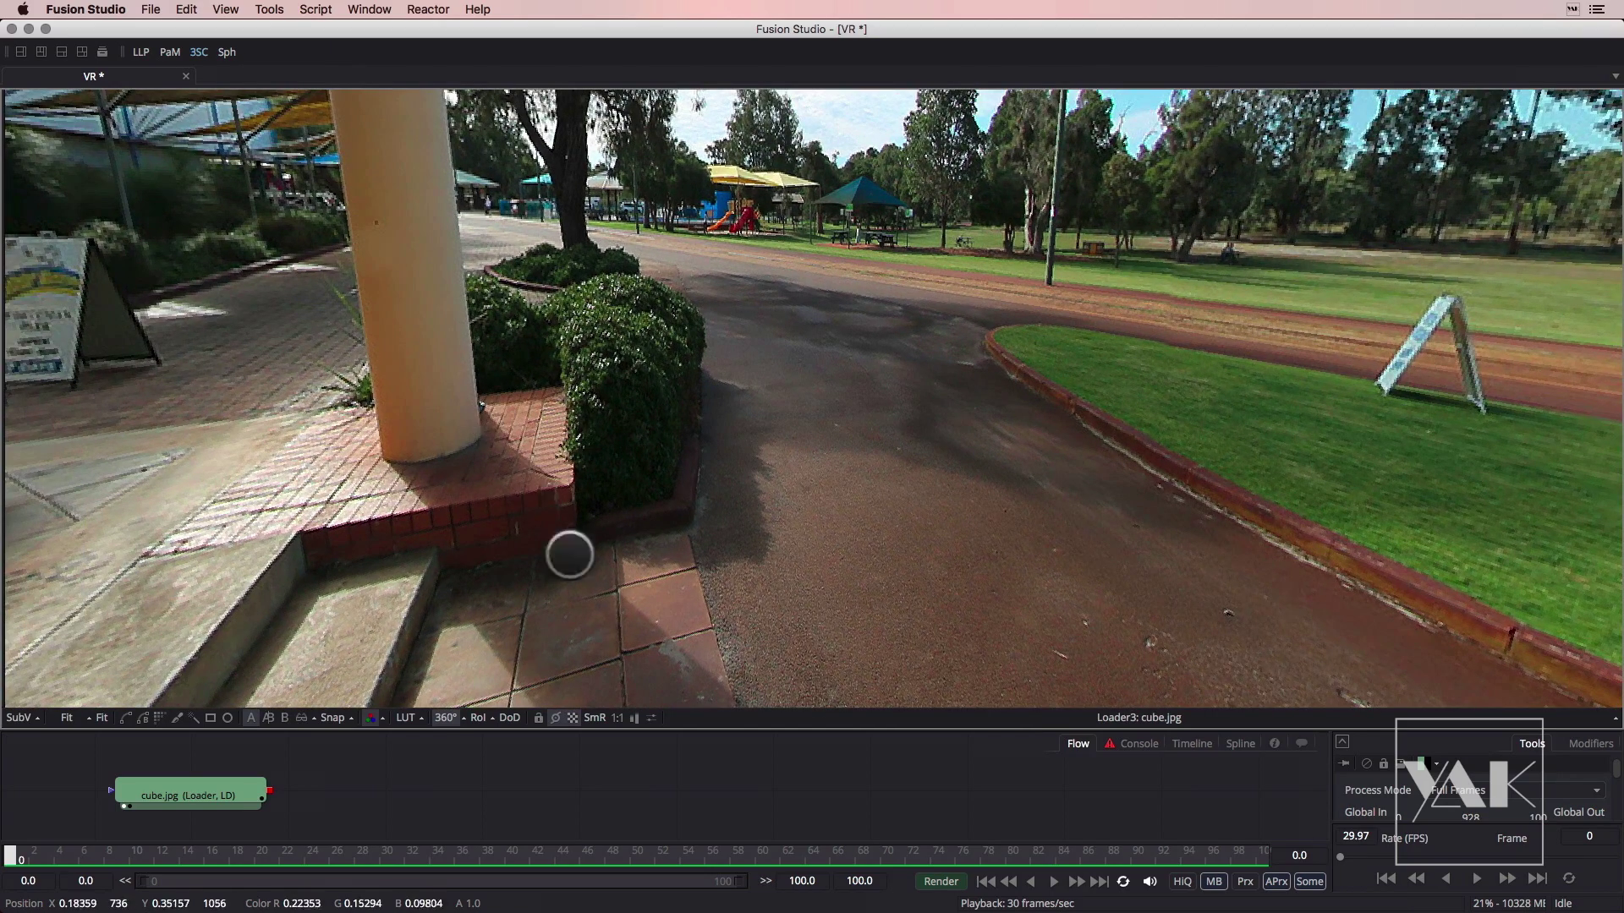
left_click(445, 717)
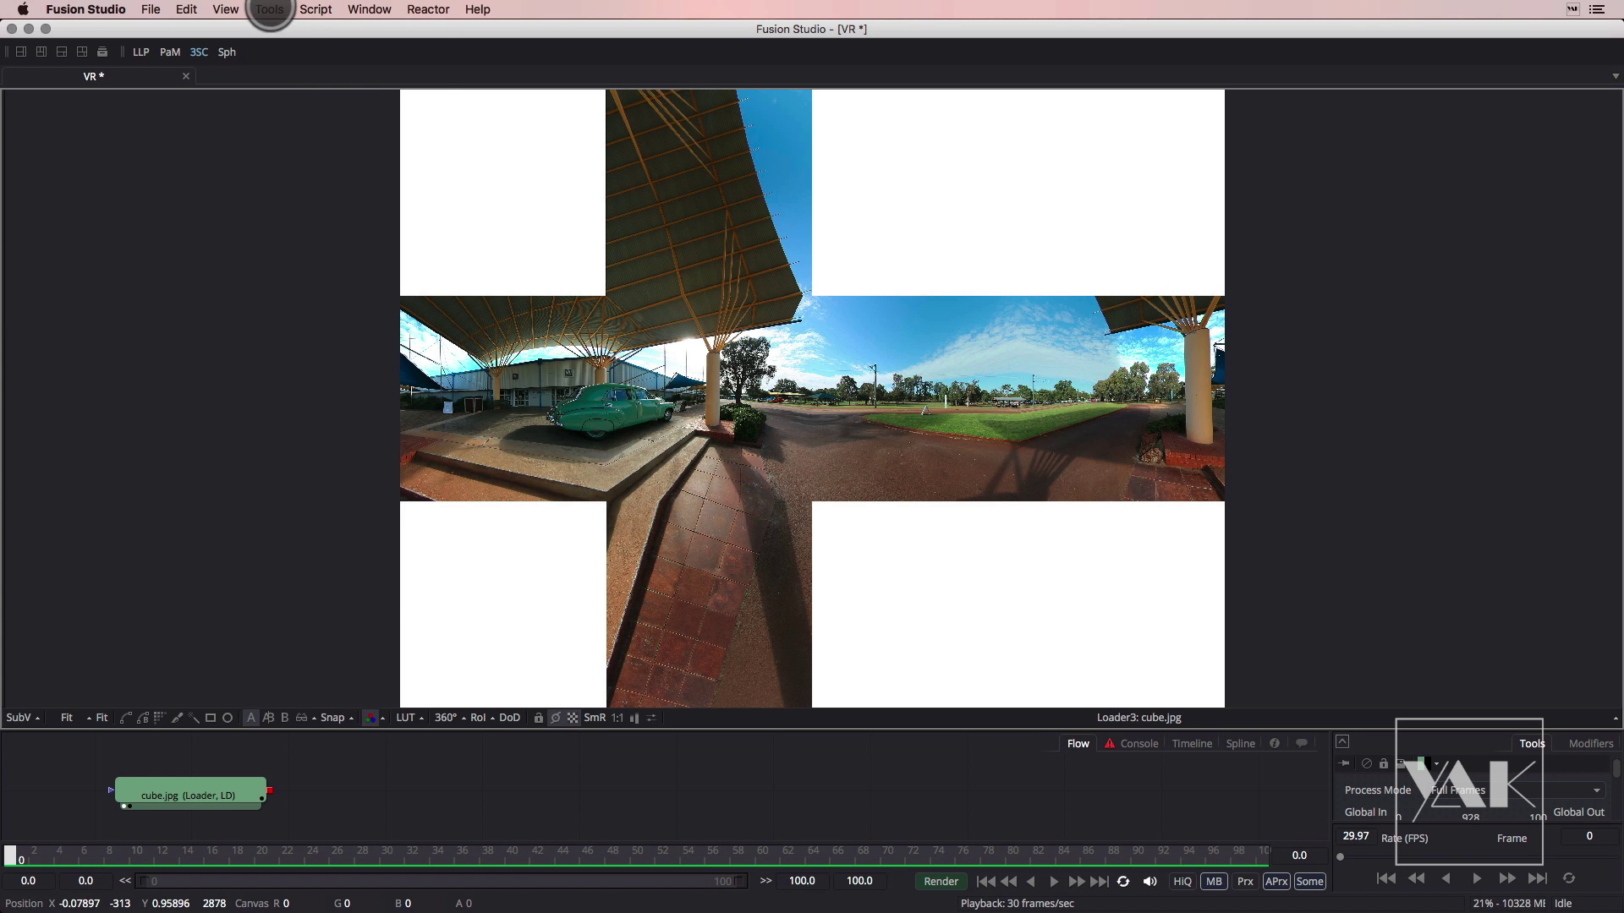
Look for the VR category among the available tools
left_click(270, 10)
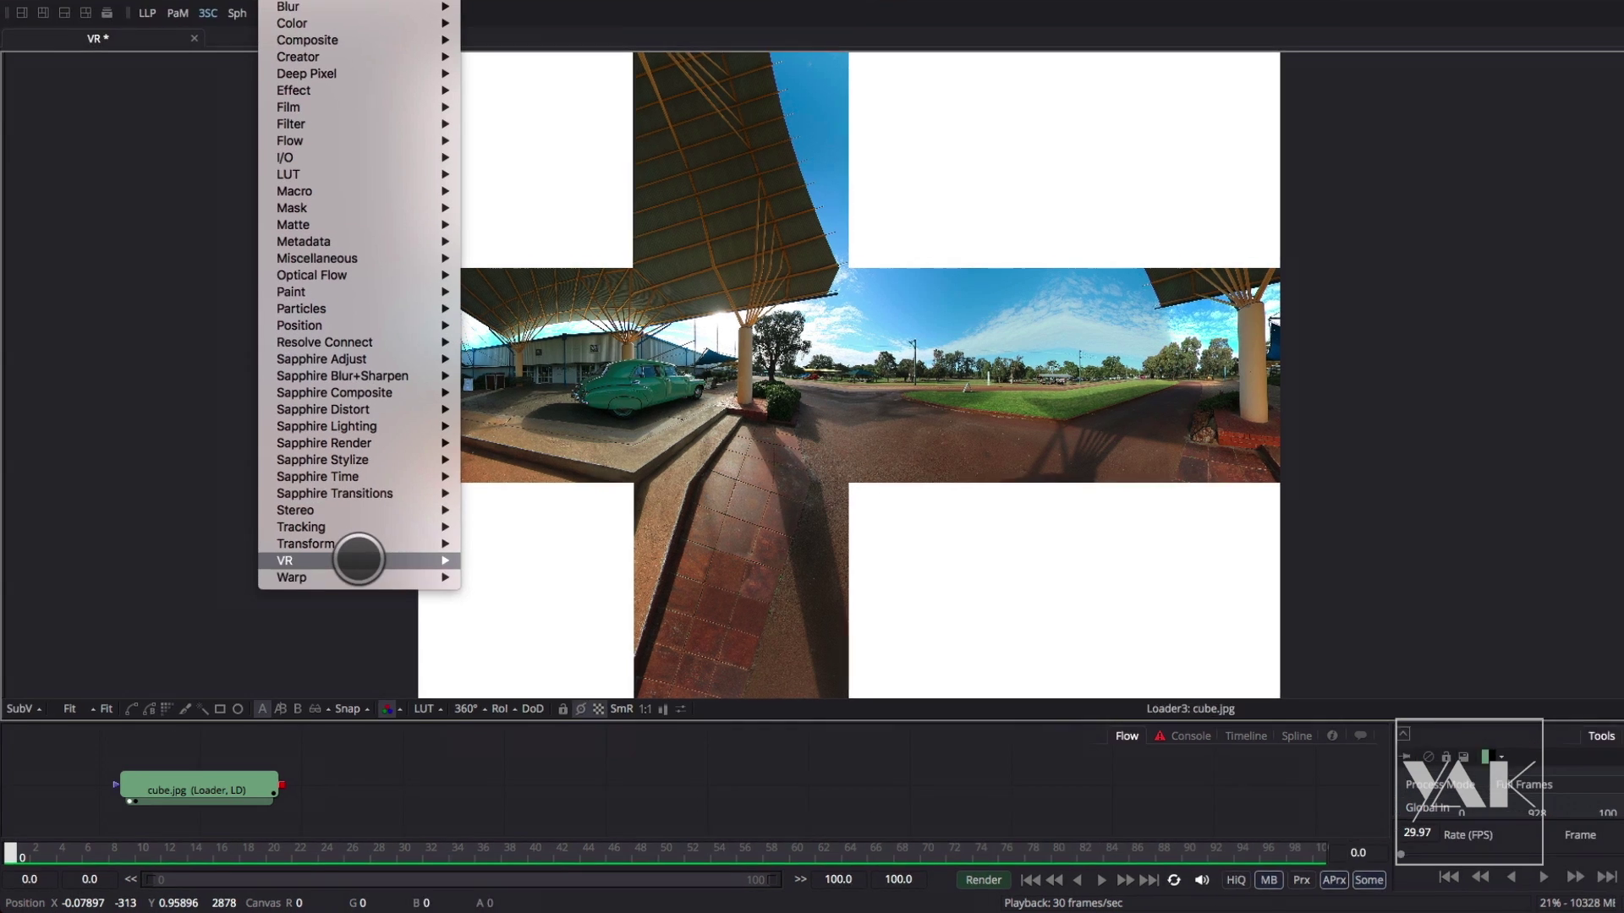
mouse_move(325, 576)
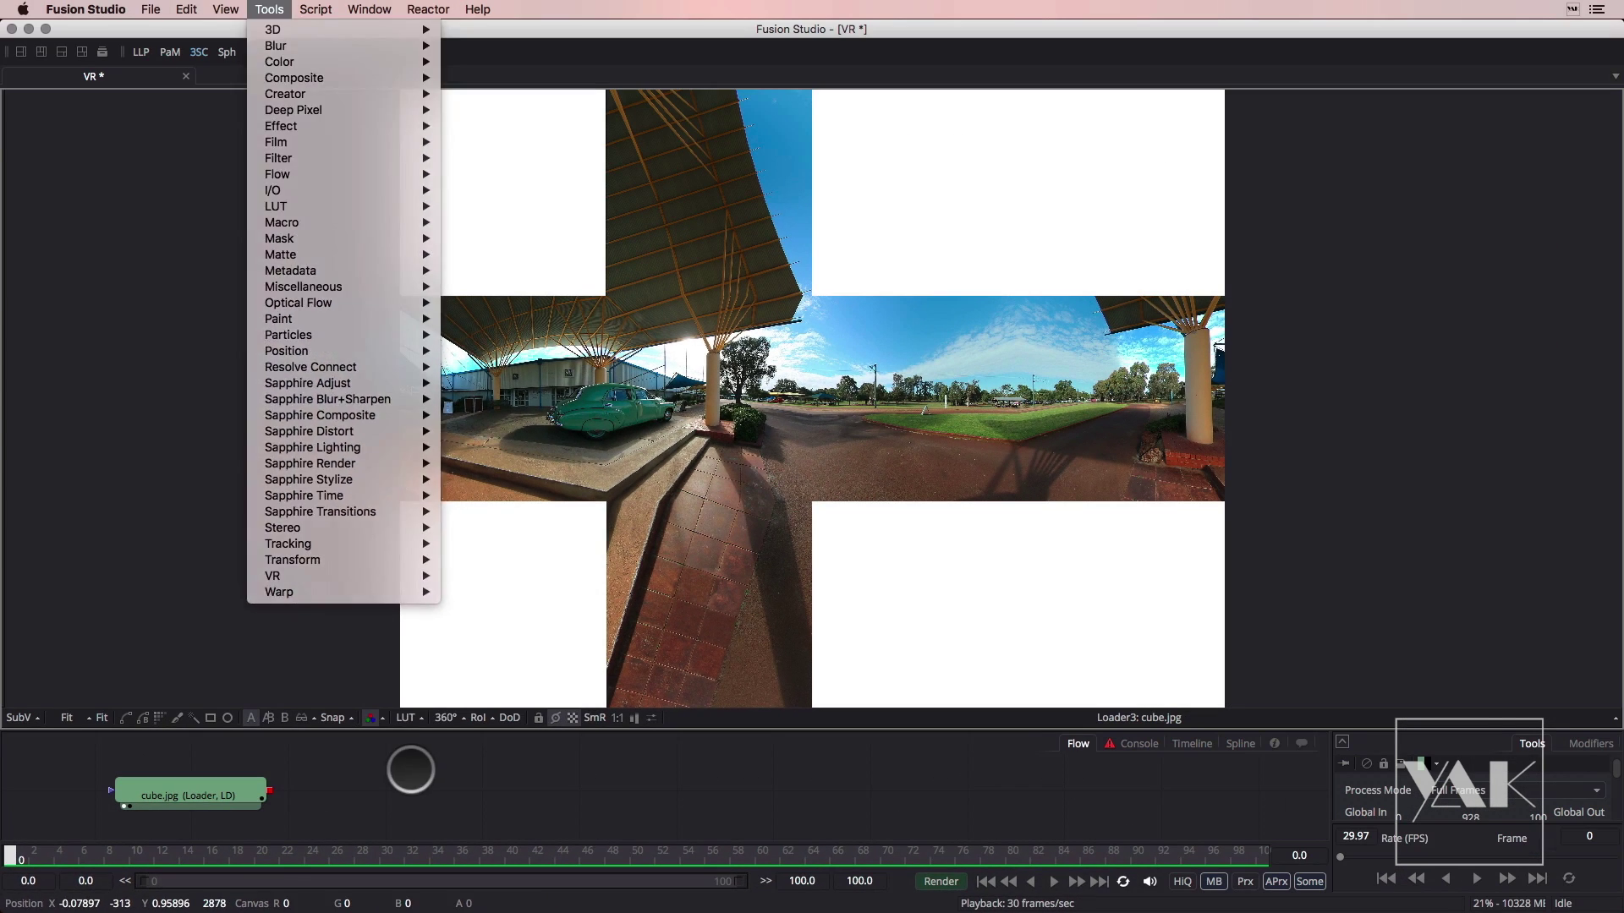
left_click(733, 654)
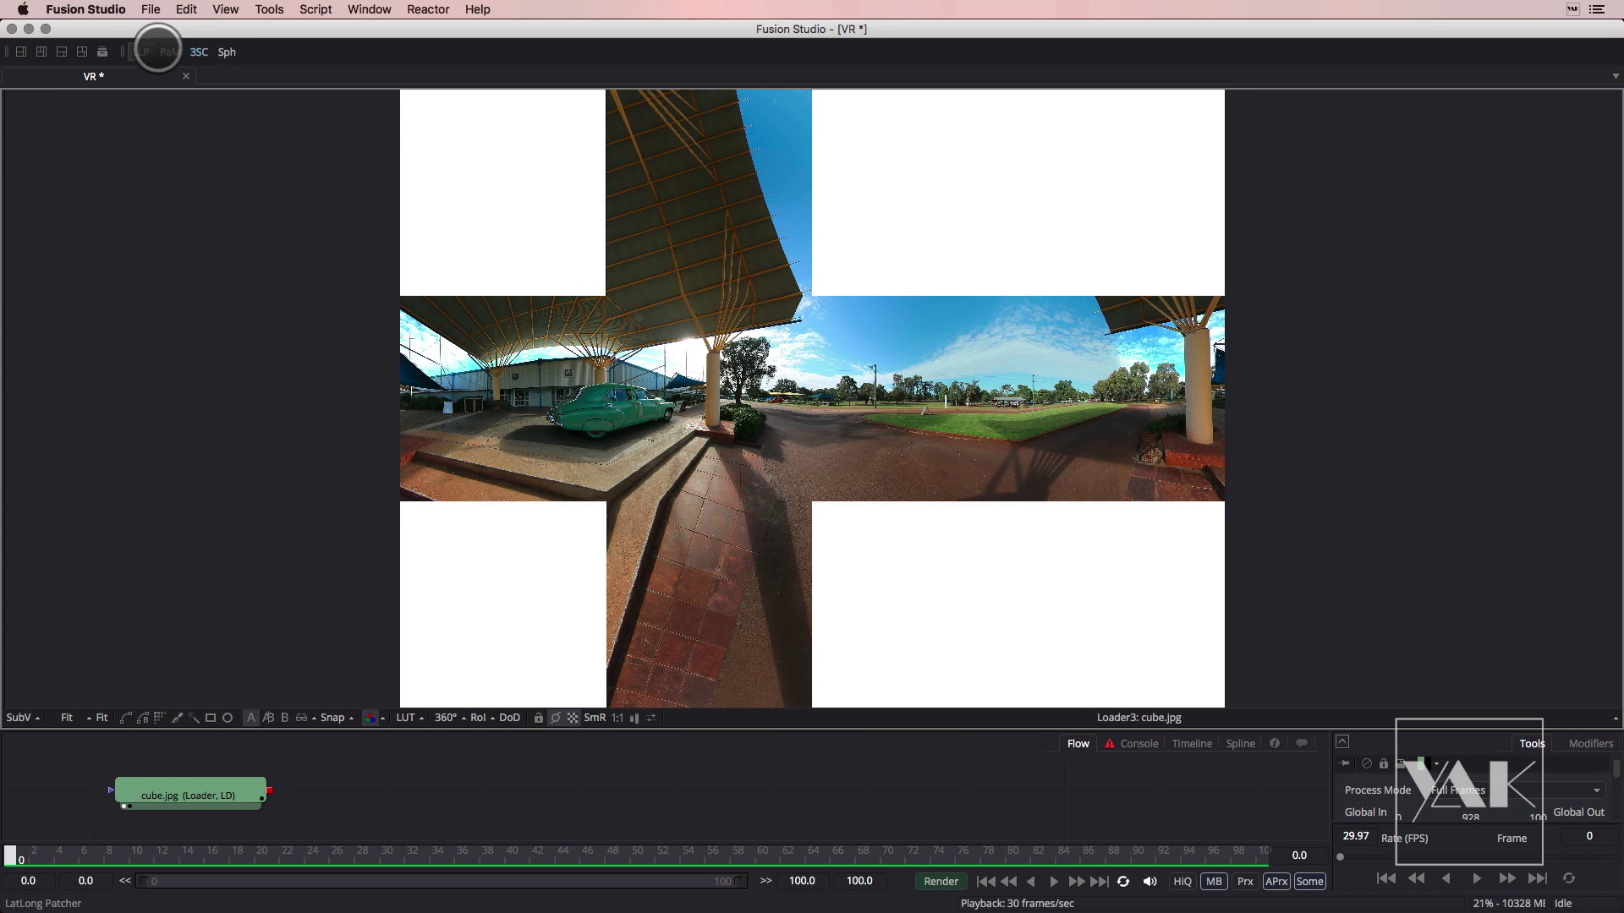
Detach the VR tool shortcuts and float them over the flow area, with the cube.jpg loader moved clear of them
left_click_drag(124, 53, 174, 211)
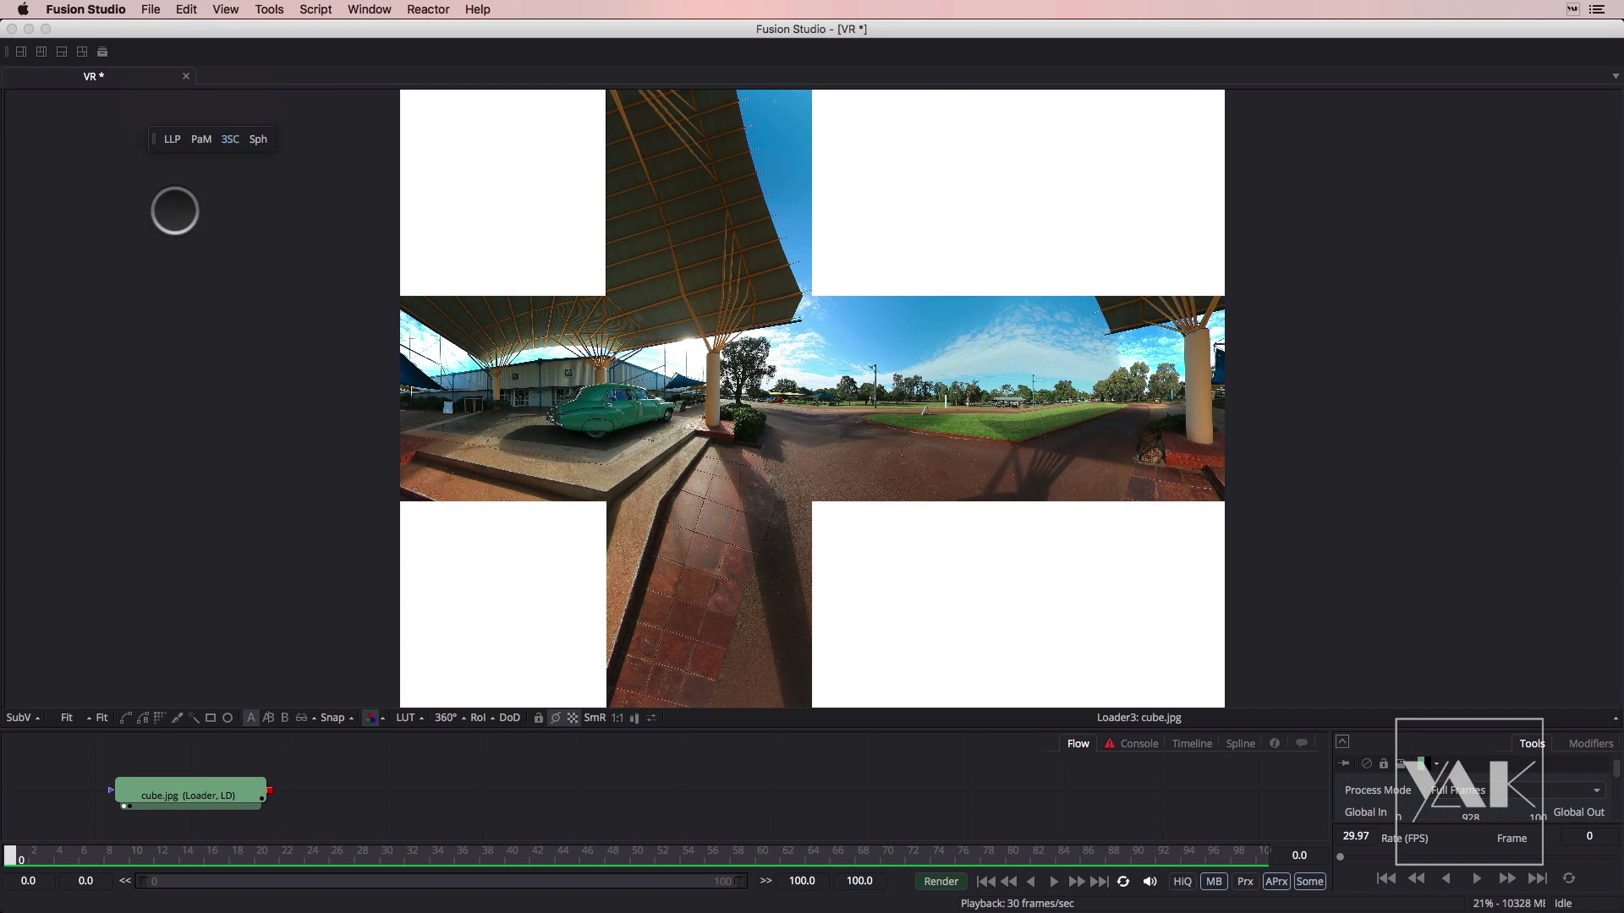
left_click_drag(241, 682, 346, 776)
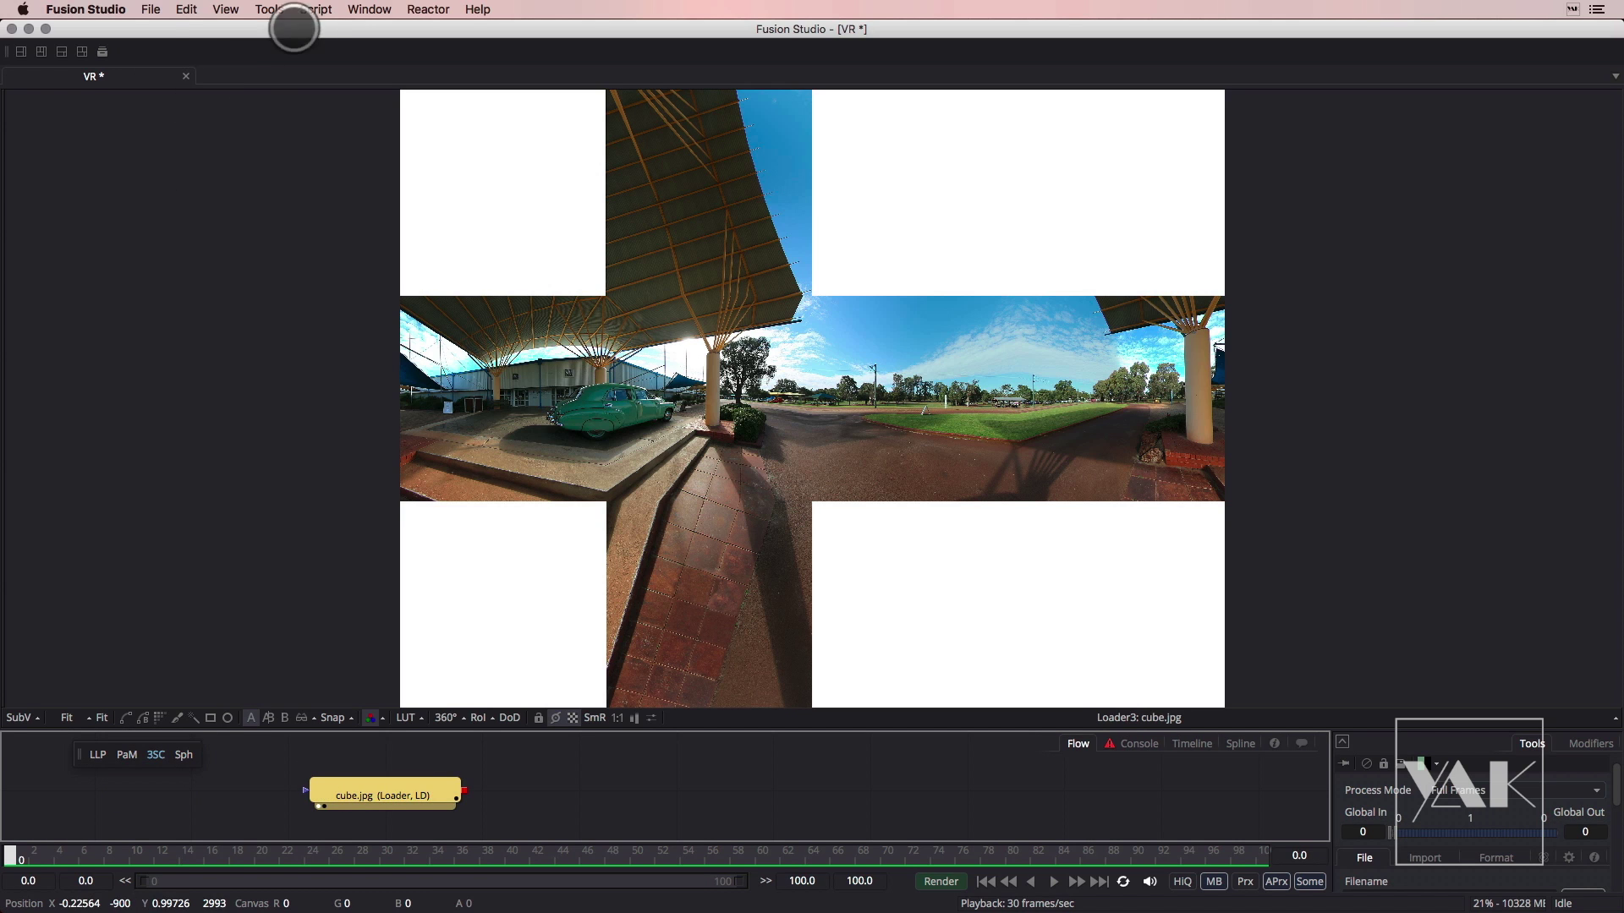
left_click(262, 9)
left_click(136, 800)
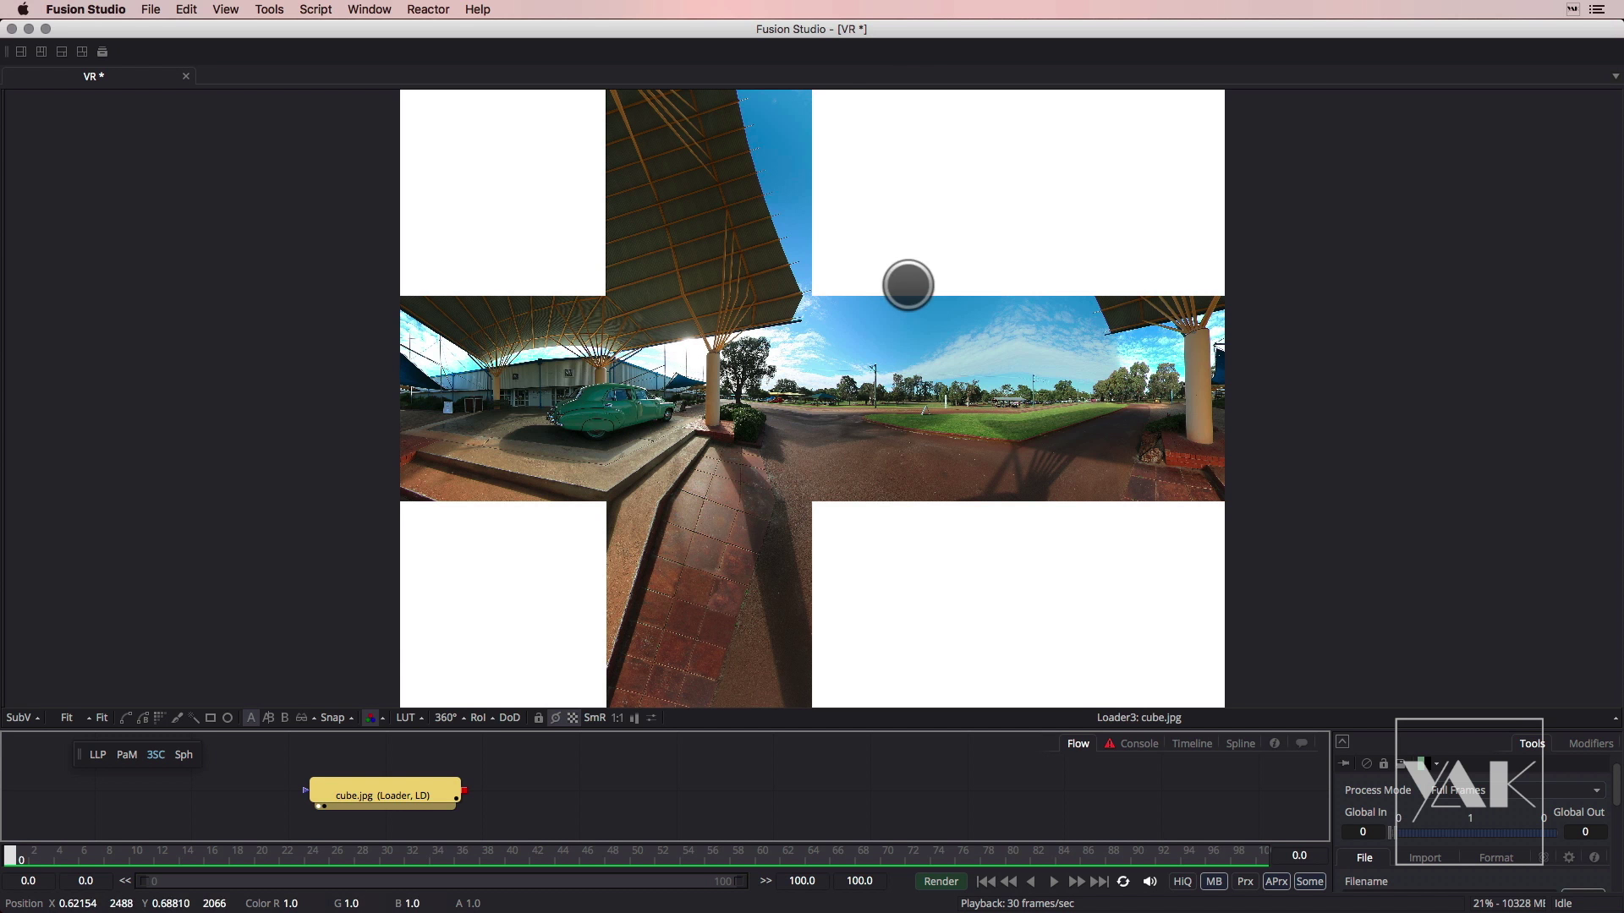
Look around the road and lawn of cube.jpg in the 360° view once more, and switch back to the flat image
left_click(444, 717)
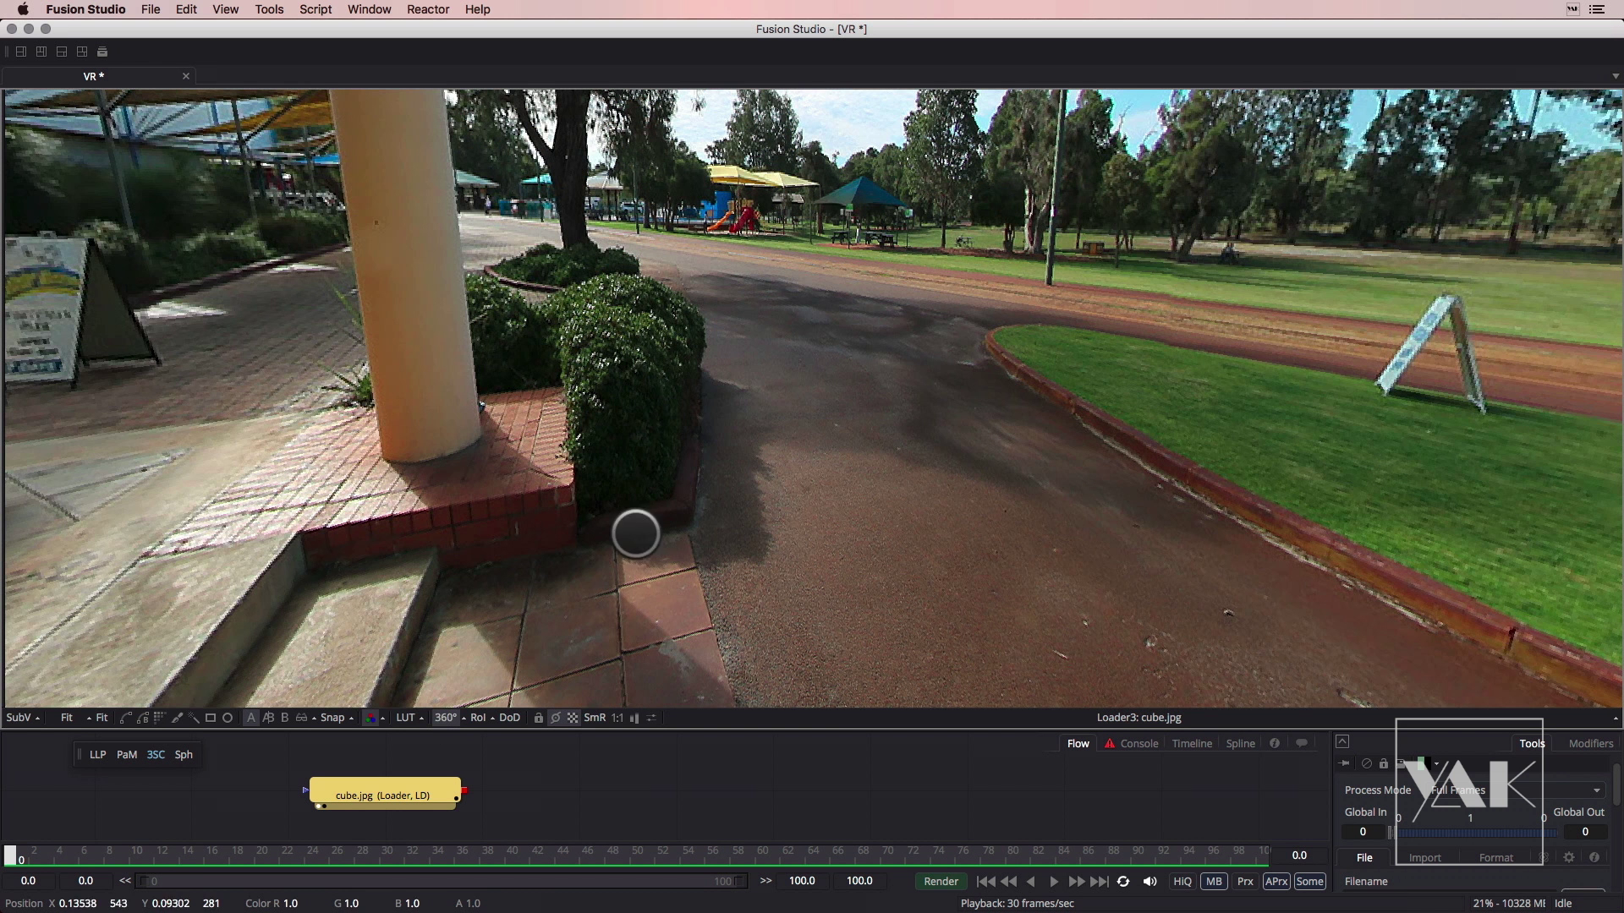
left_click_drag(710, 469, 837, 262)
left_click_drag(609, 522, 706, 300)
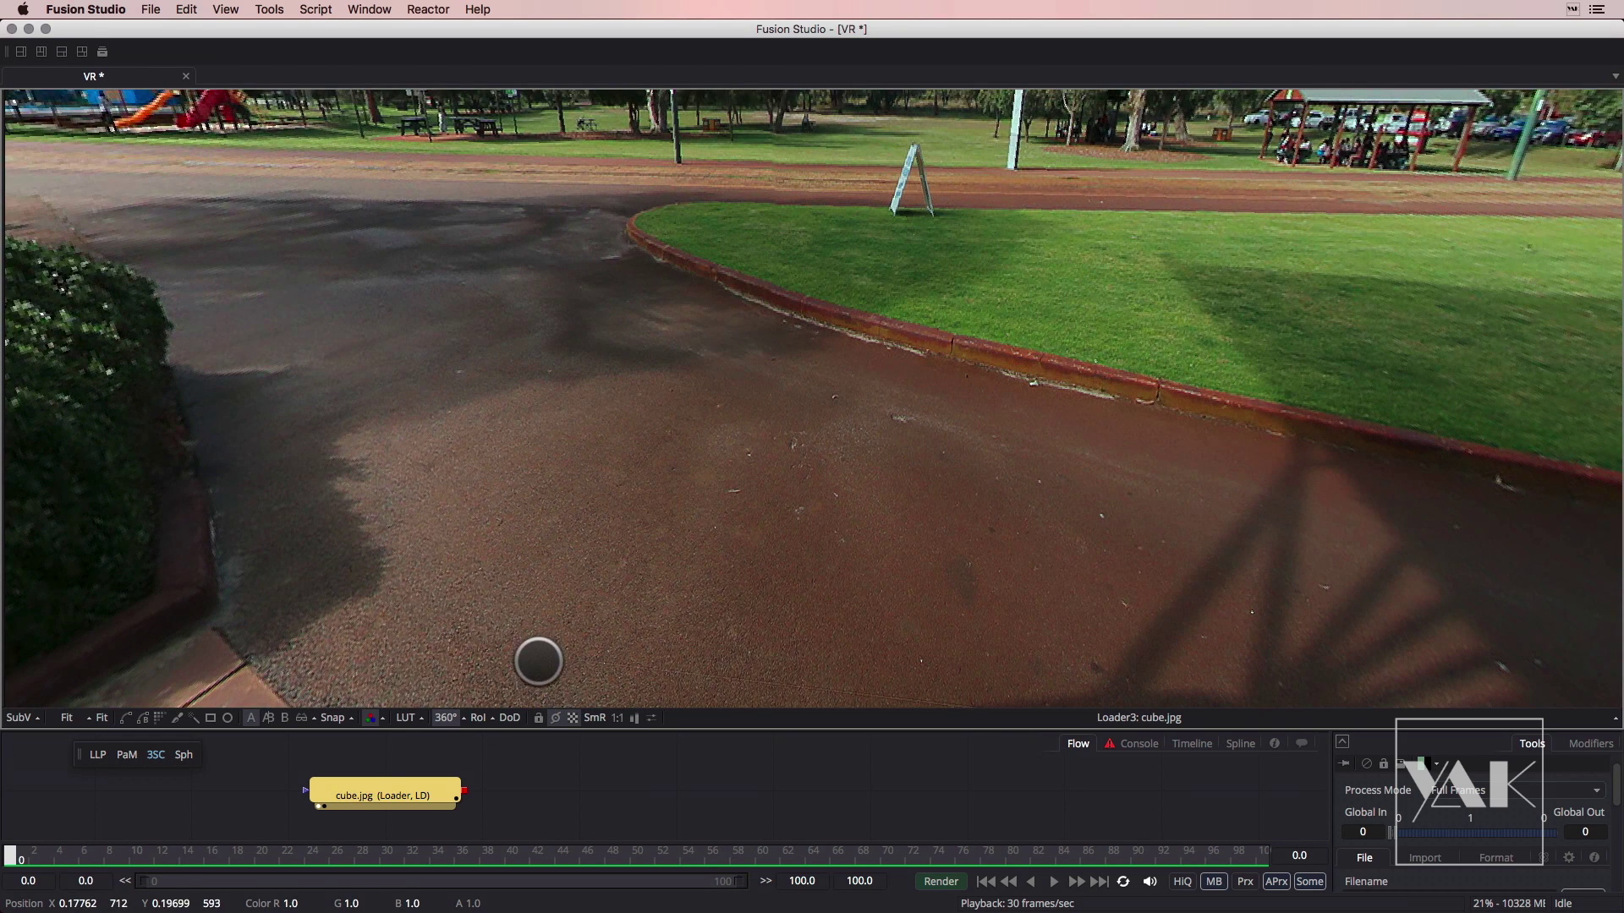
left_click(442, 718)
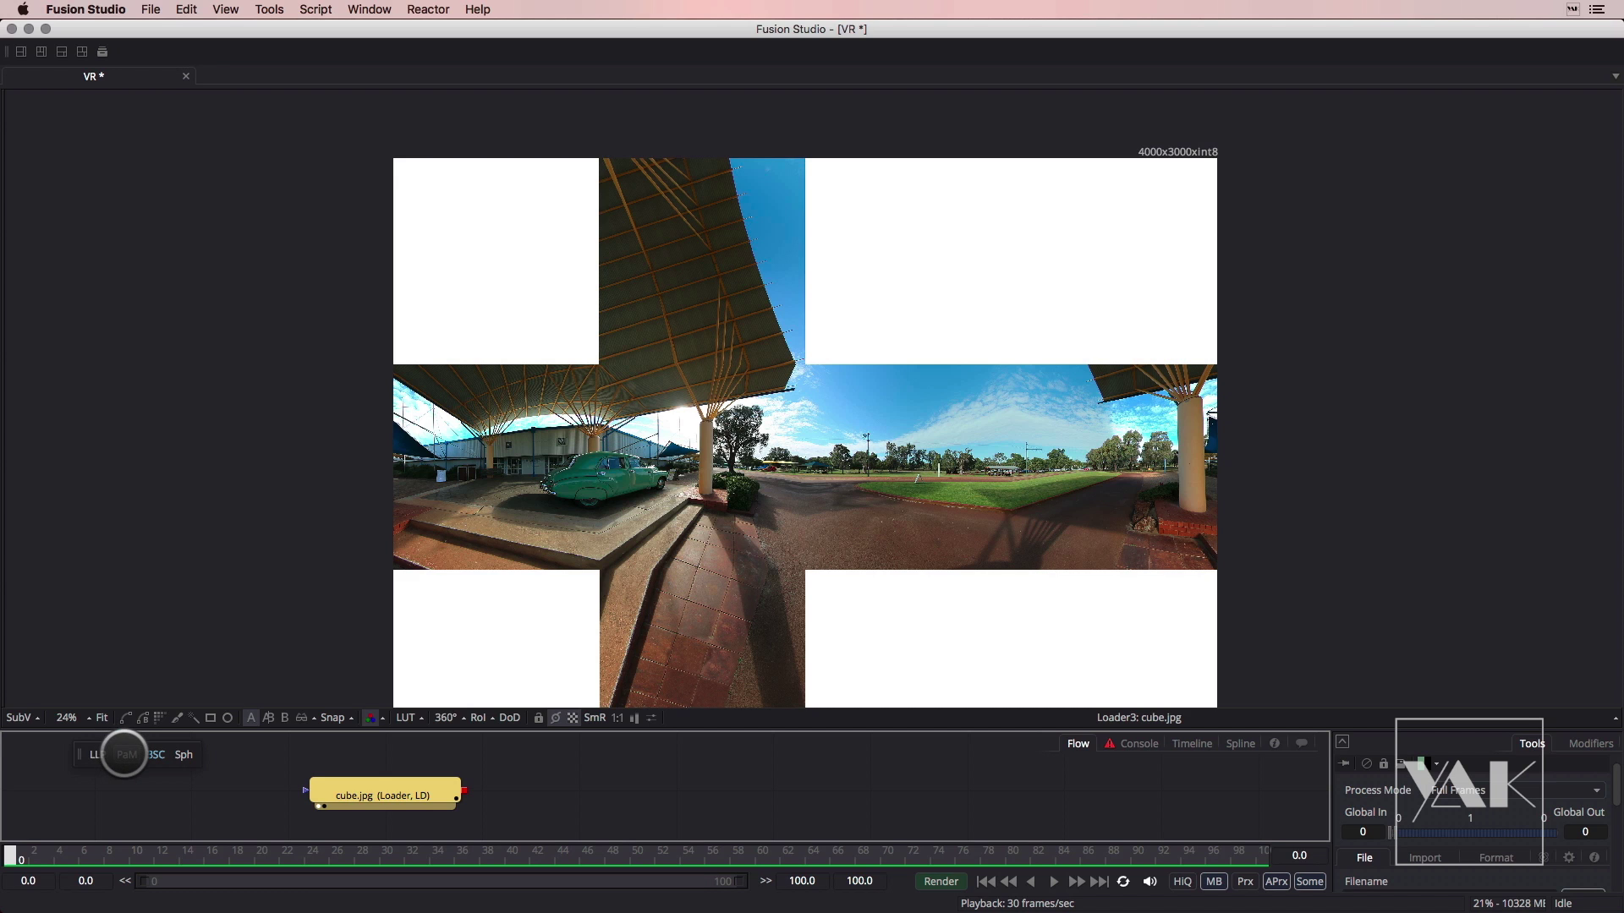
Add a PanoMap node after the cube.jpg loader, enlarge its controls, fit the image to the viewer and check the rotation settings
left_click(127, 754)
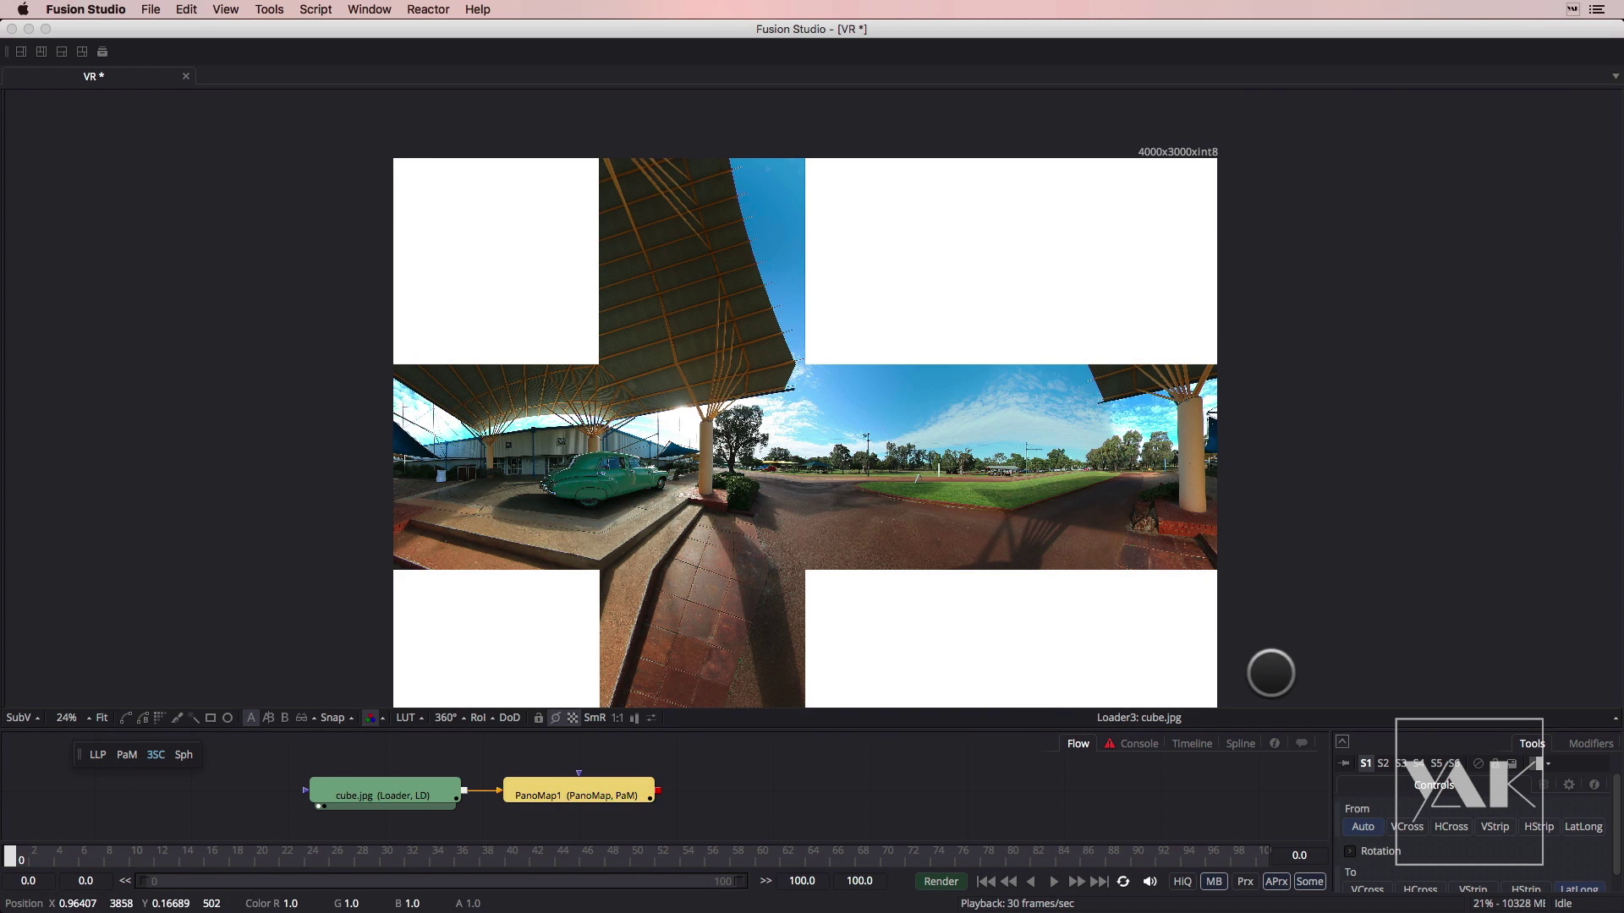
left_click(1343, 743)
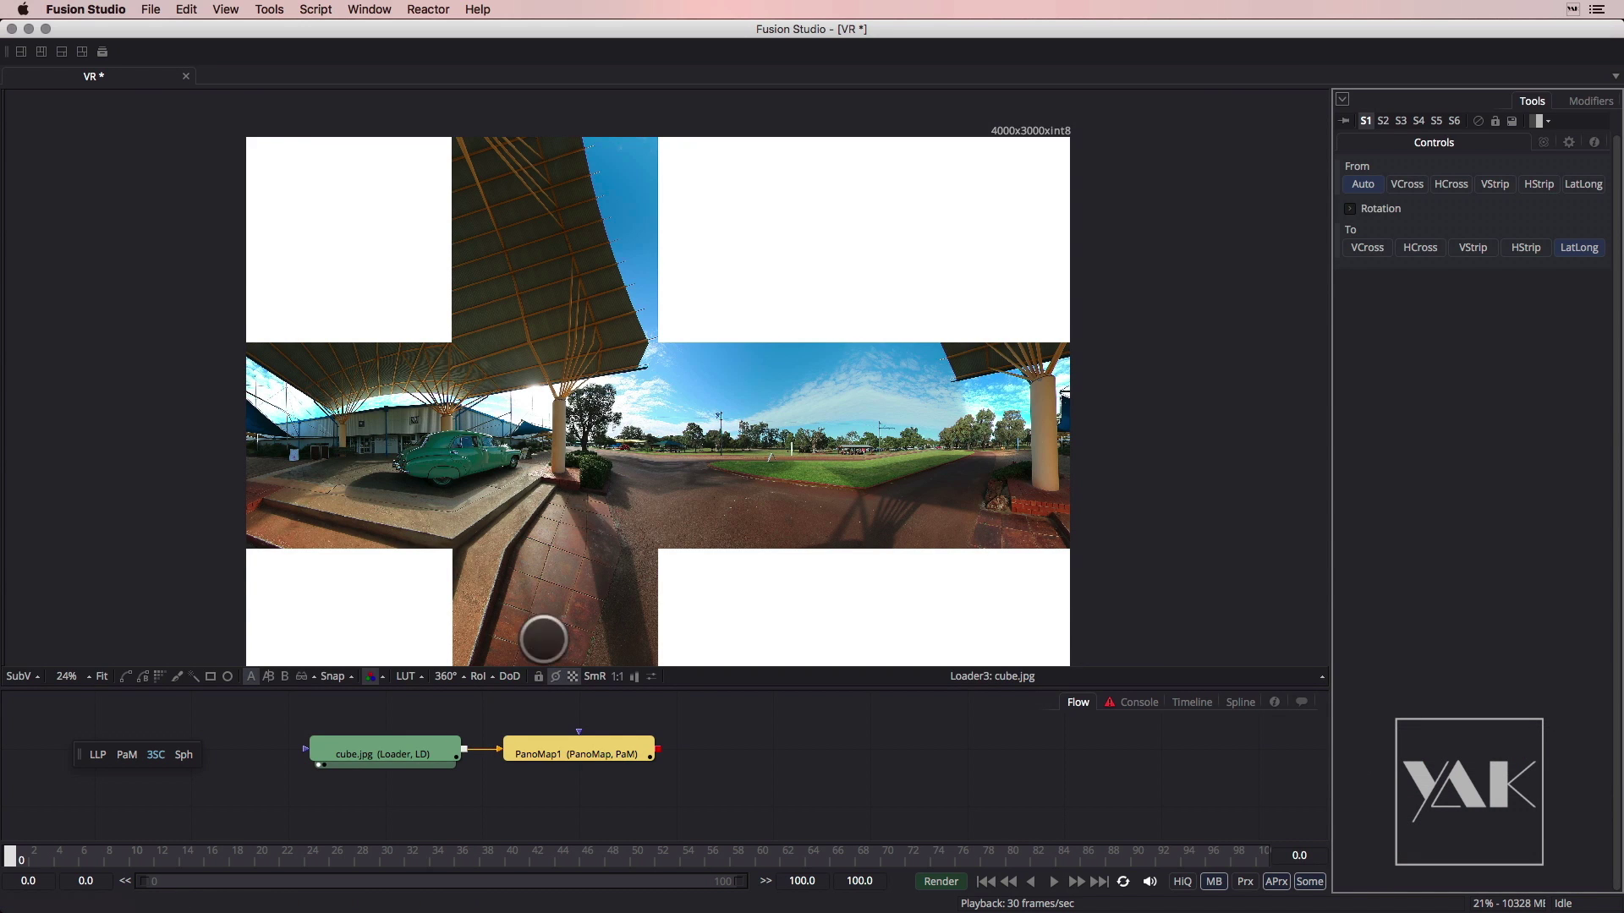
left_click(97, 677)
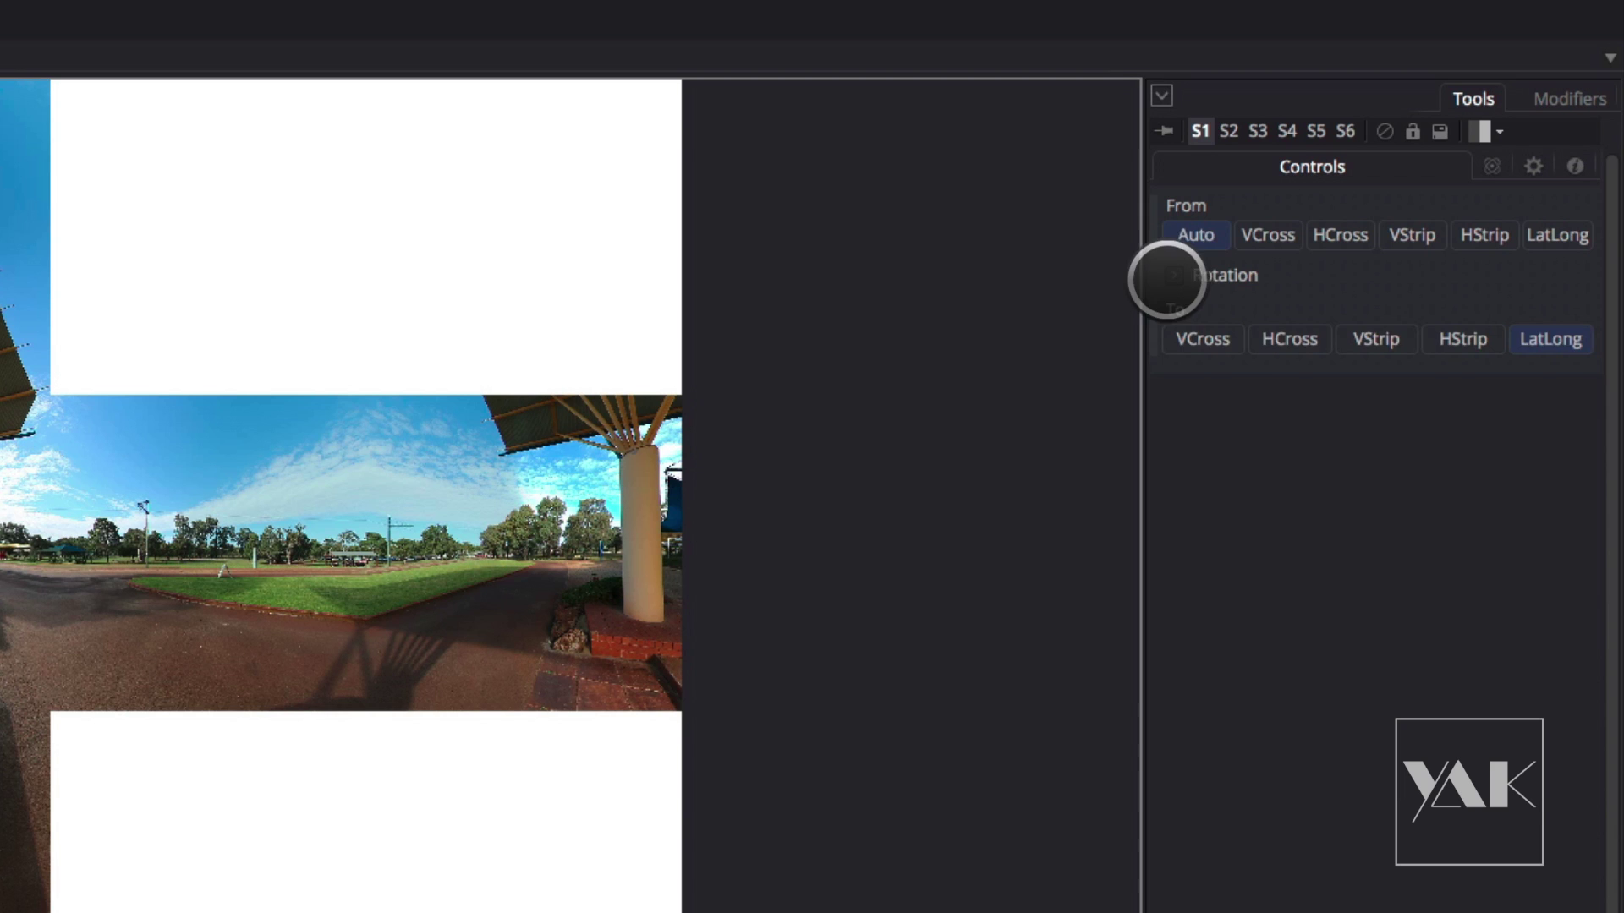
left_click(1172, 275)
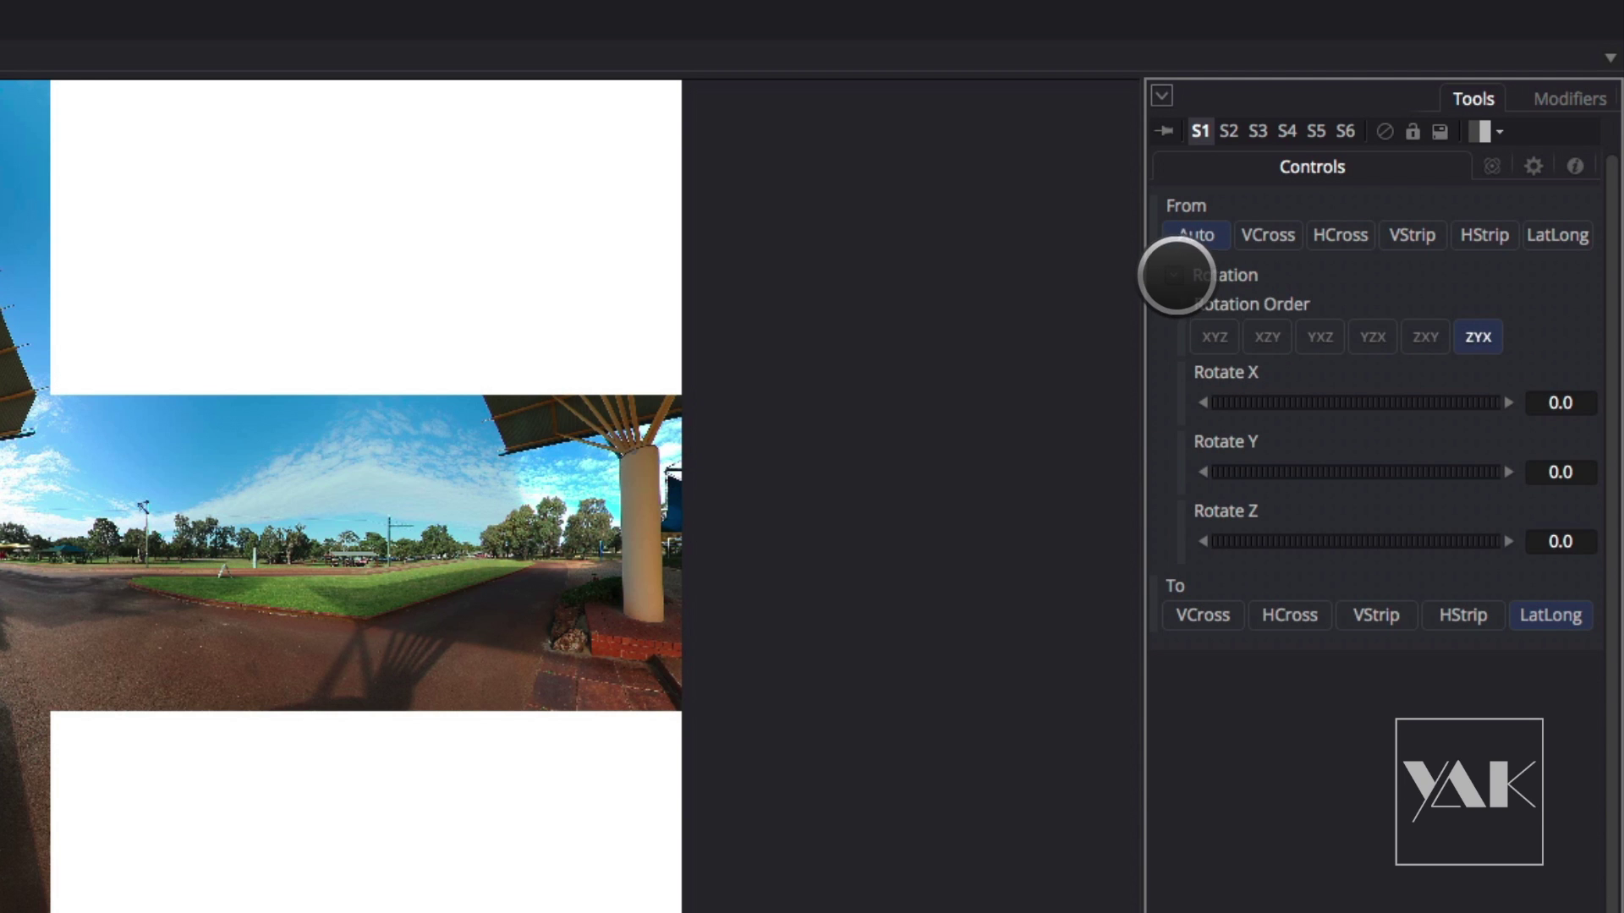
left_click(1173, 274)
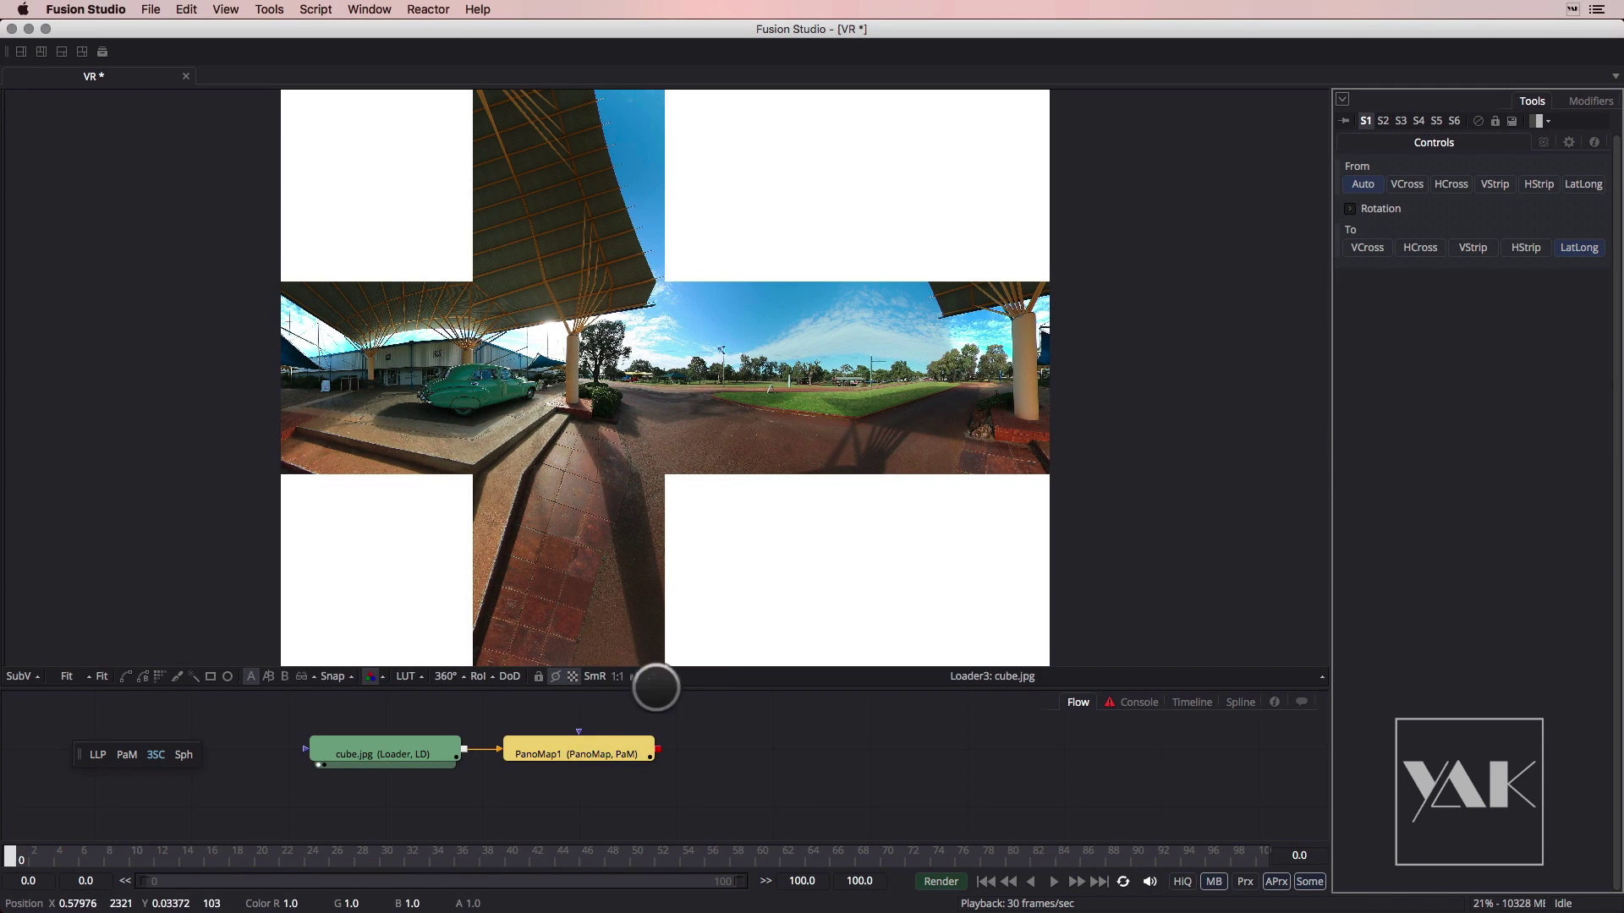
Display the PanoMap node in the viewer and try HStrip as its output layout before setting it to VStrip
key("1")
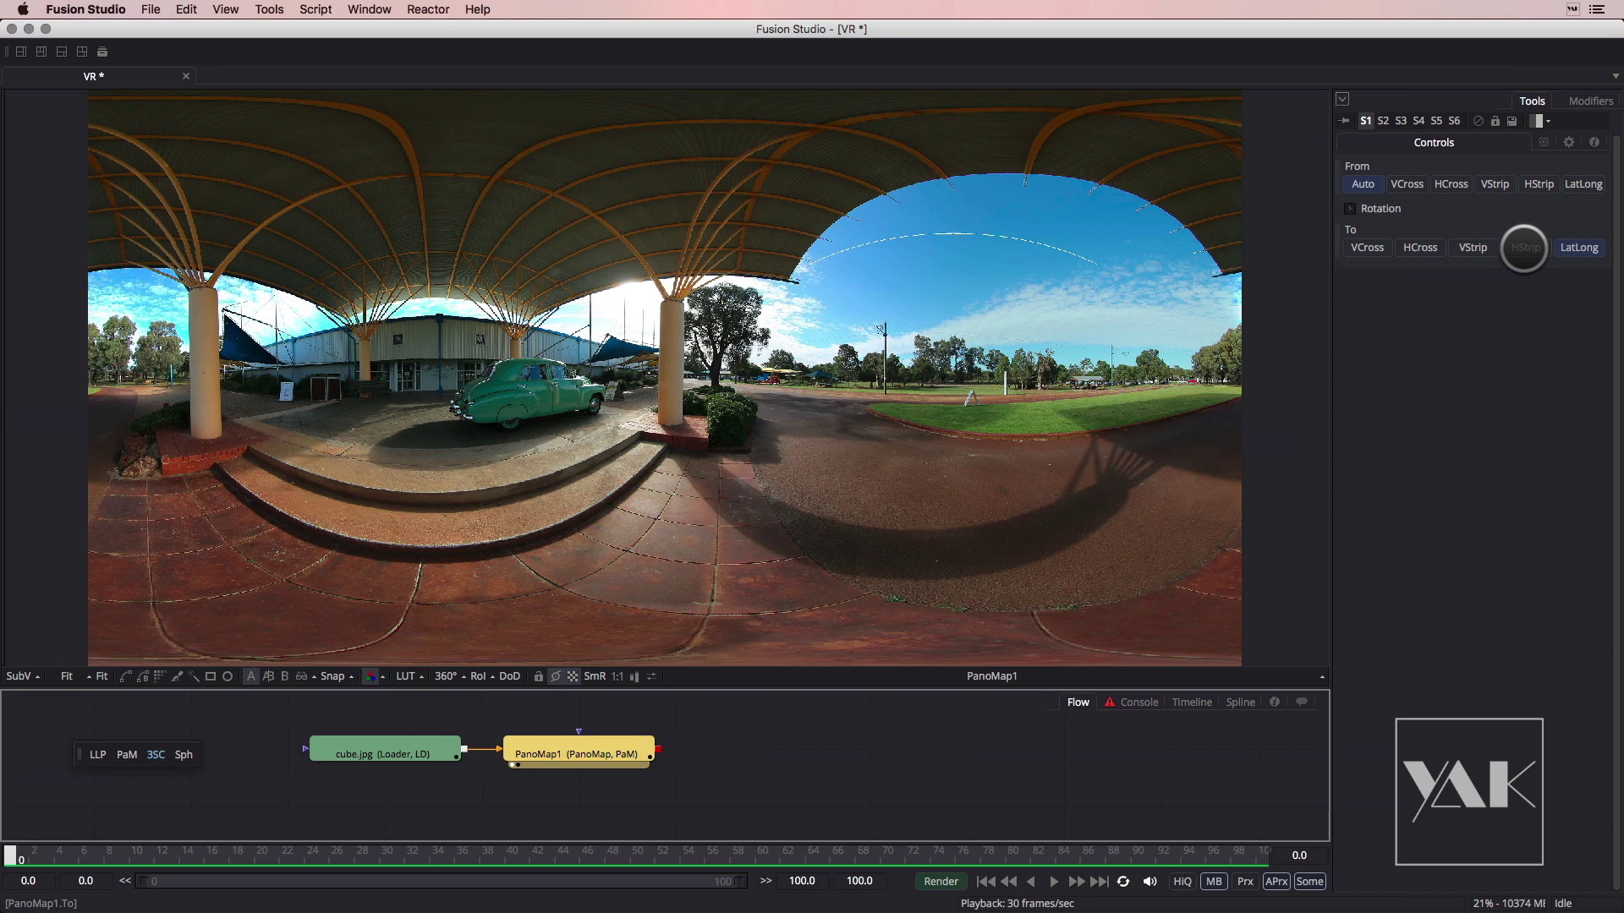
left_click(1524, 247)
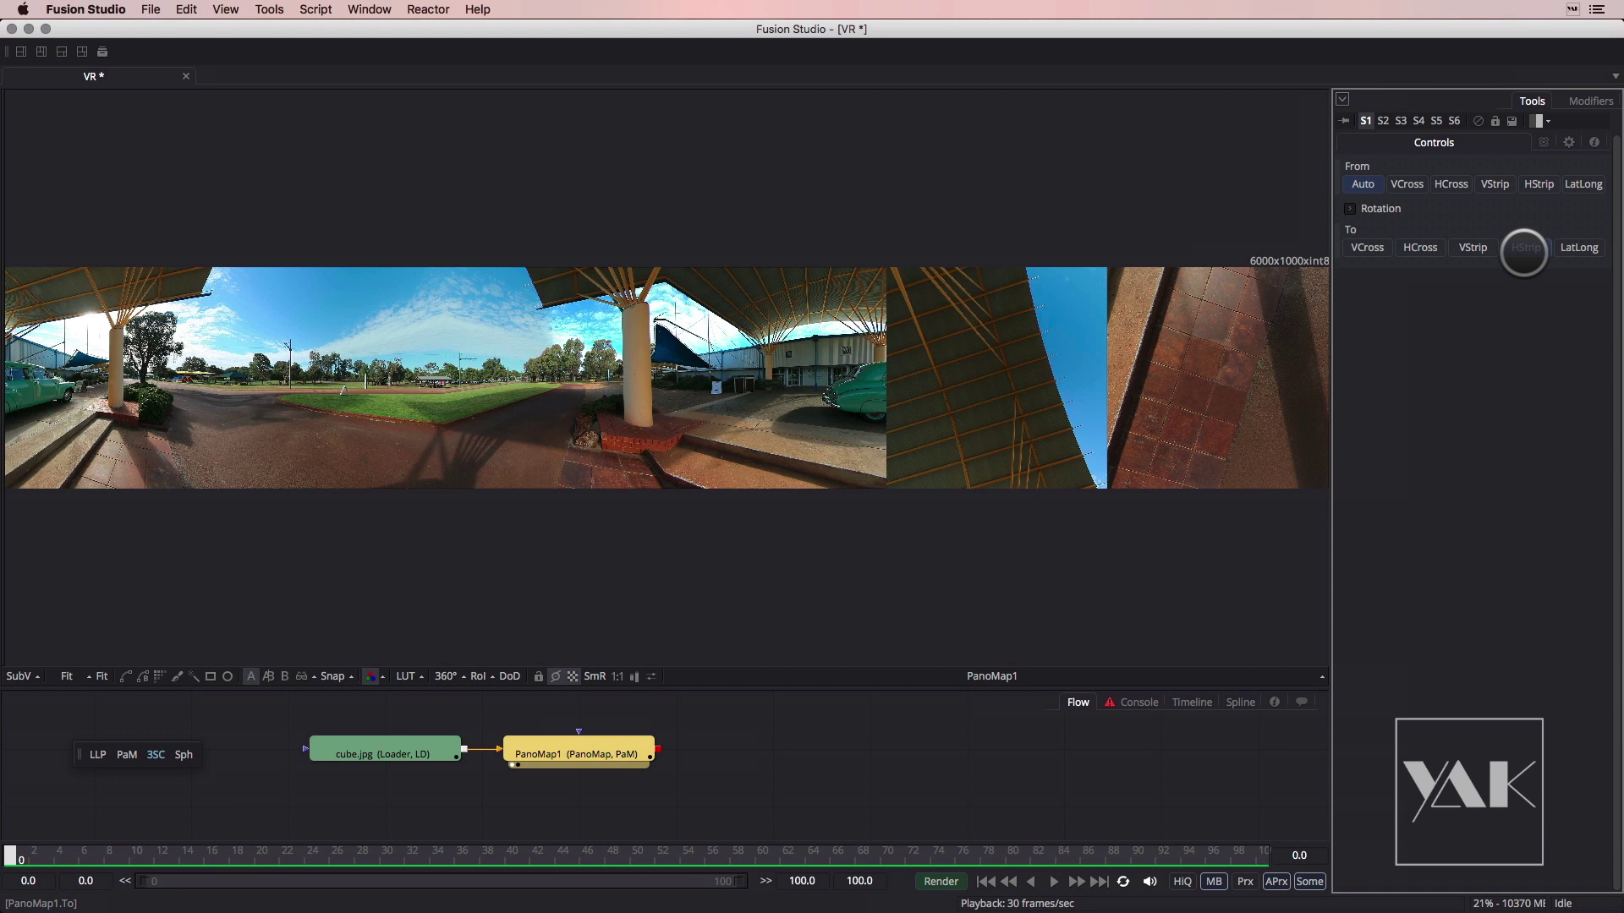
left_click(1474, 248)
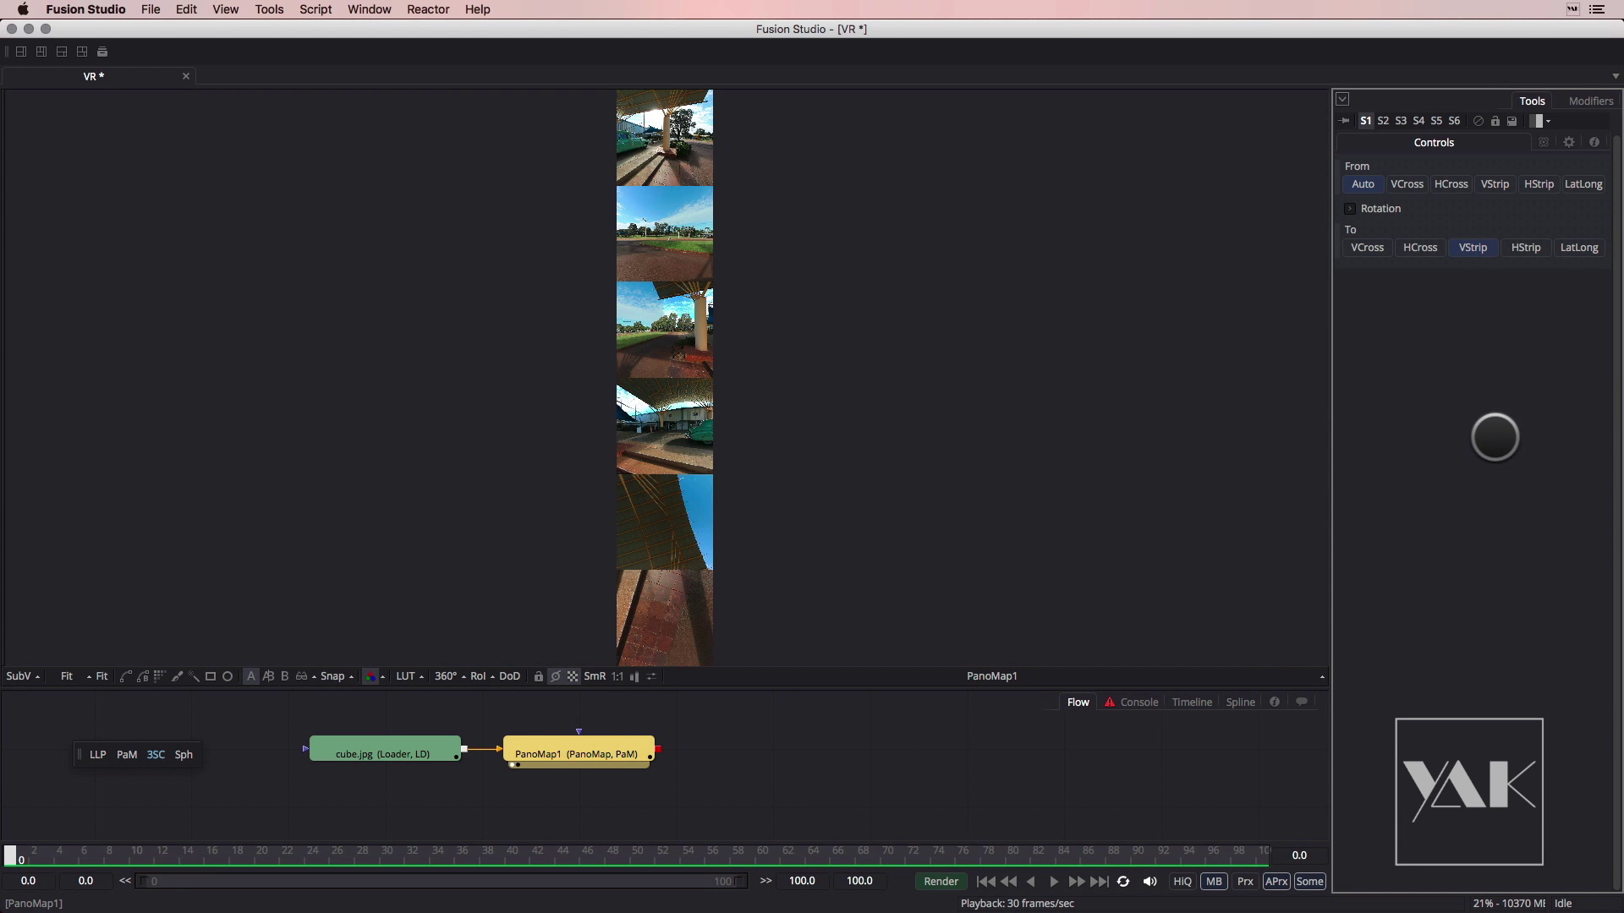
Try the HCross, VCross, VStrip and HStrip output layouts on the PanoMap node before setting it to LatLong
left_click(1420, 247)
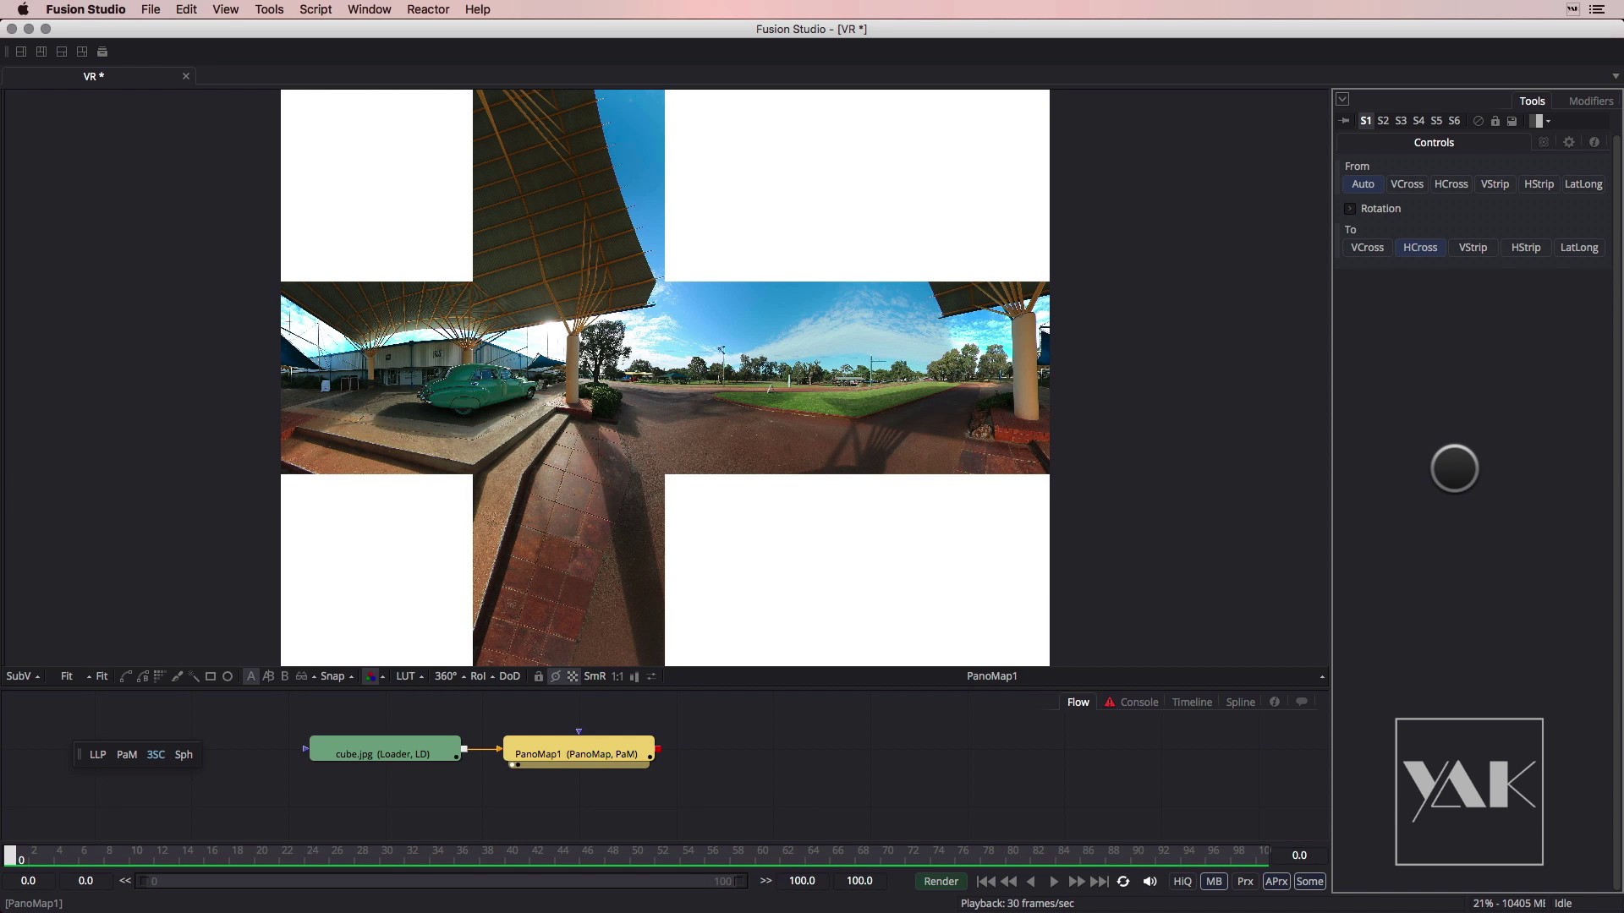
left_click(1368, 248)
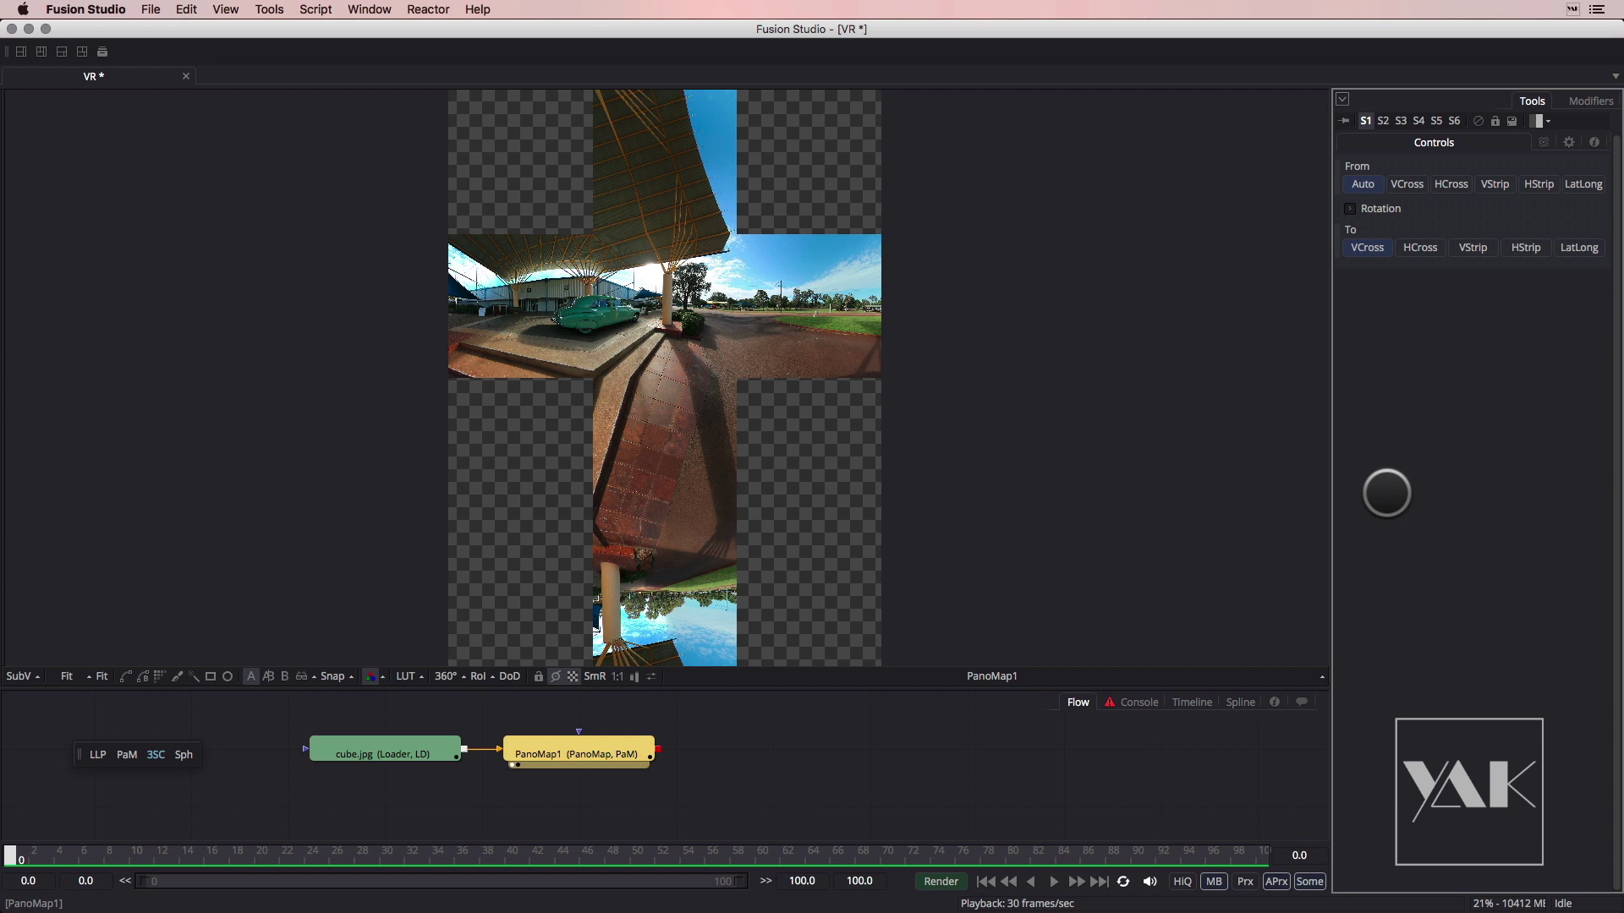
left_click(1428, 248)
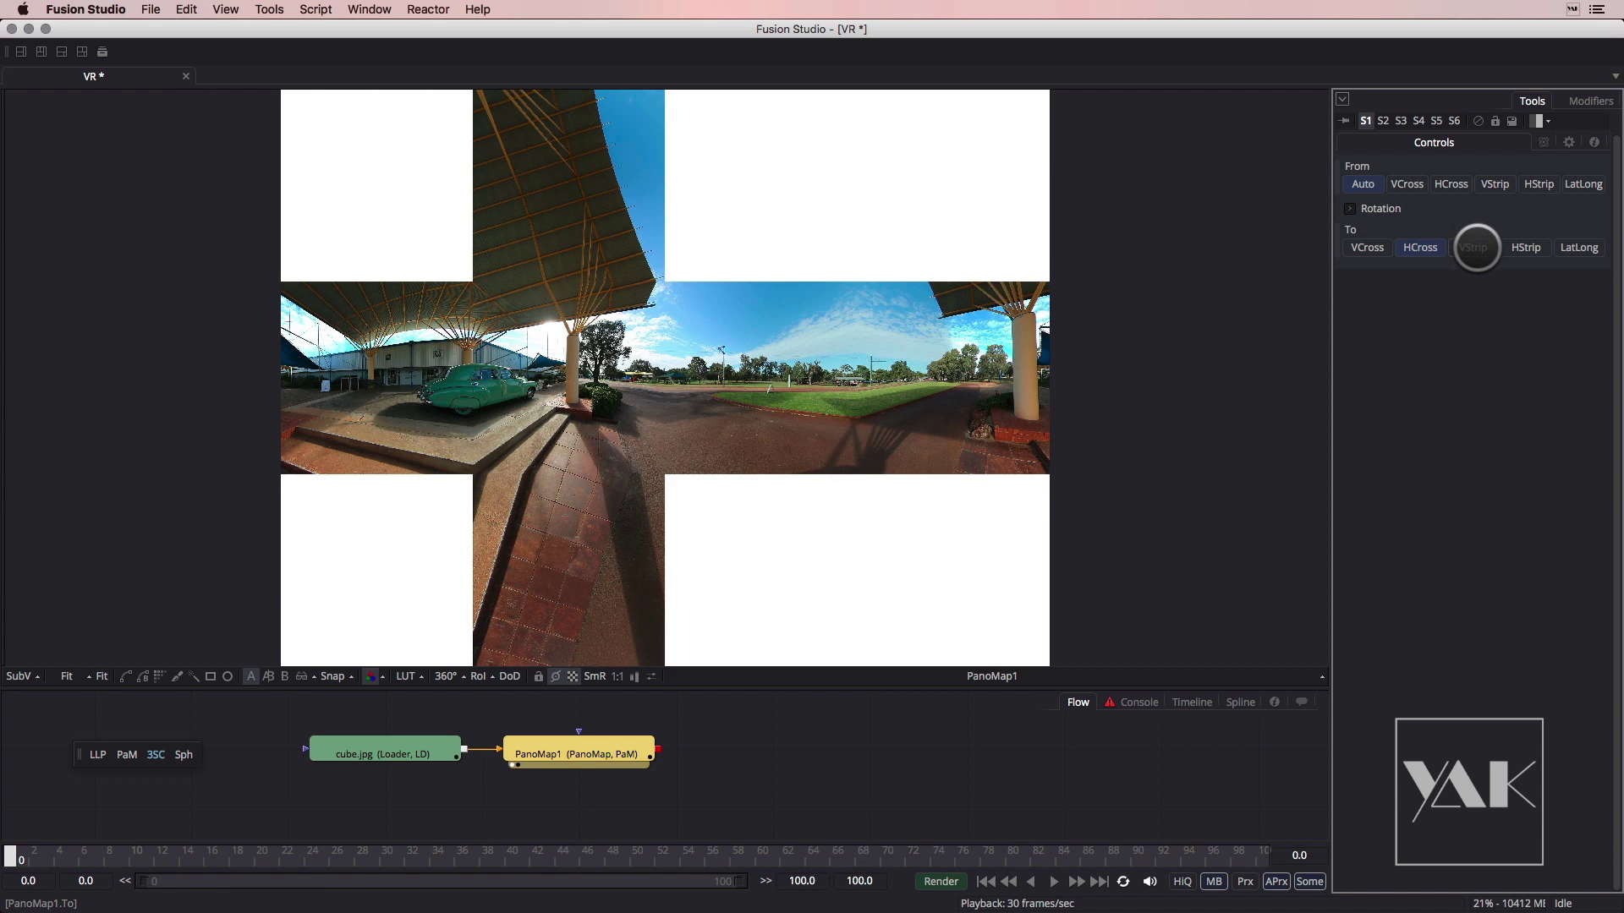
left_click(1473, 248)
left_click(1526, 248)
left_click(1578, 248)
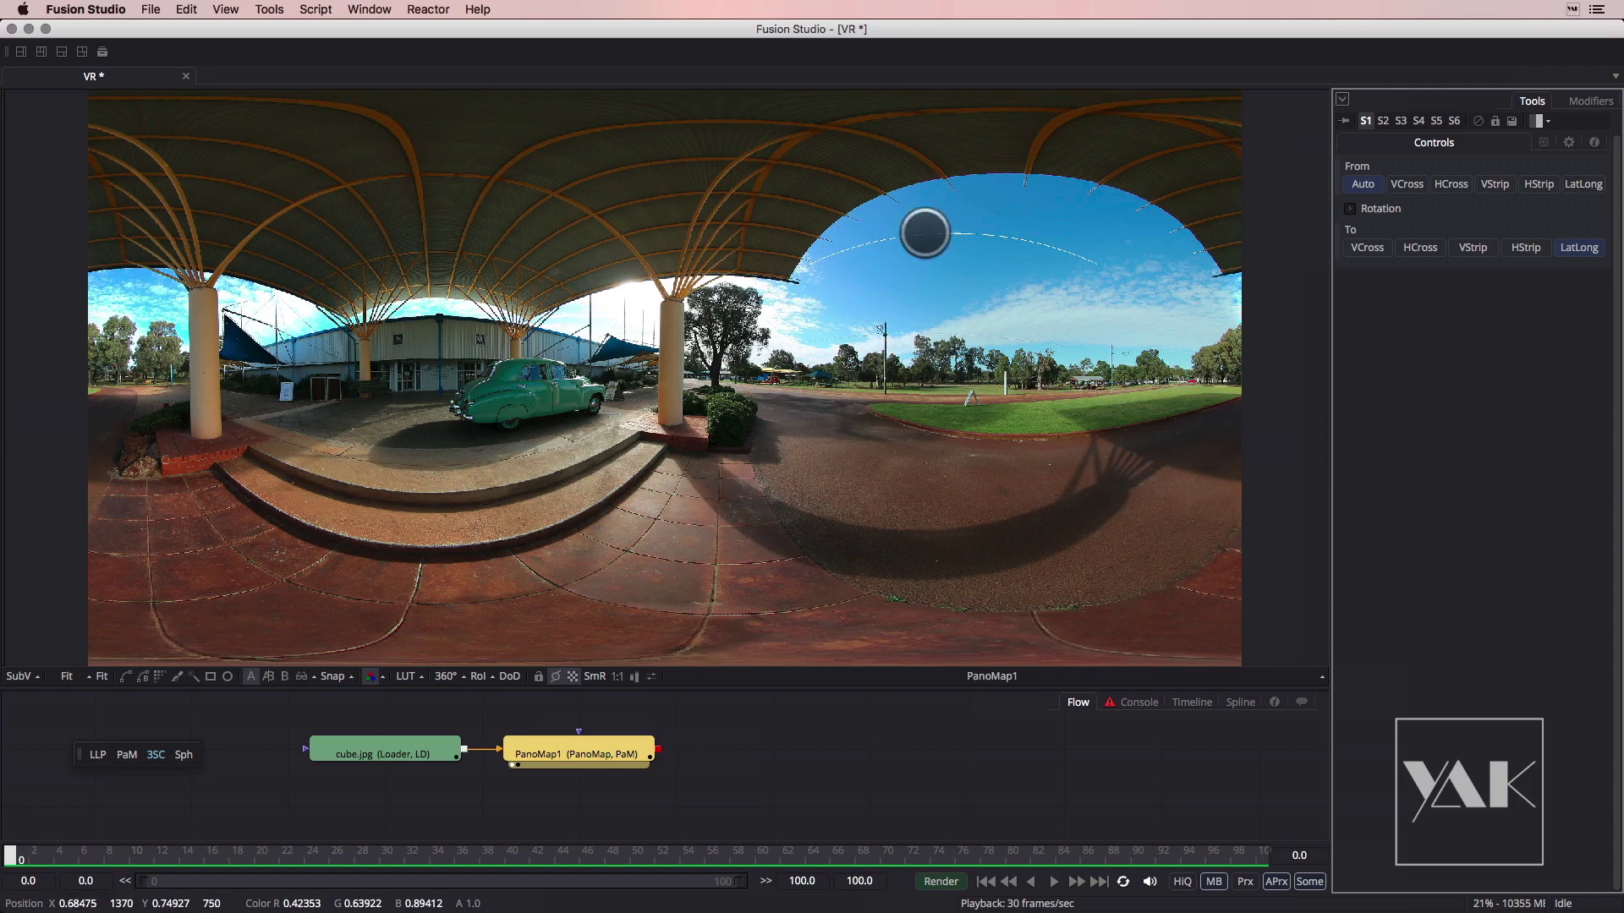
Add a Paint node after the PanoMap node and display it in the viewer, close up on the white line in the sky
scroll(848, 474, "up", 2)
scroll(973, 492, "up", 2)
left_click_drag(899, 355, 757, 474)
scroll(638, 465, "up", 2)
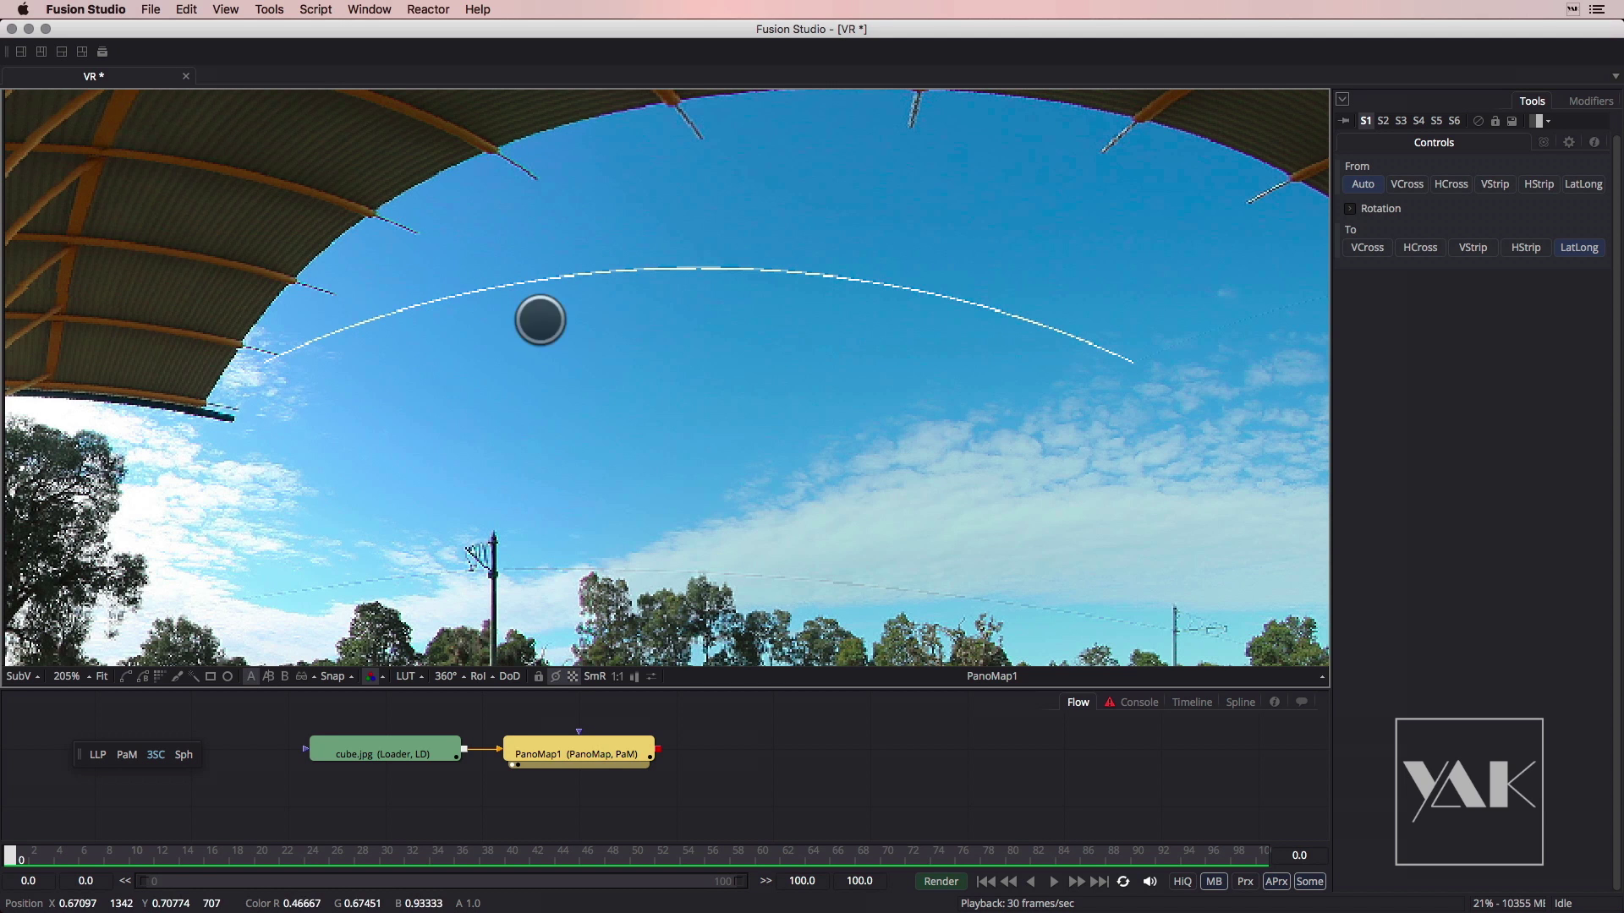
key("shift+space")
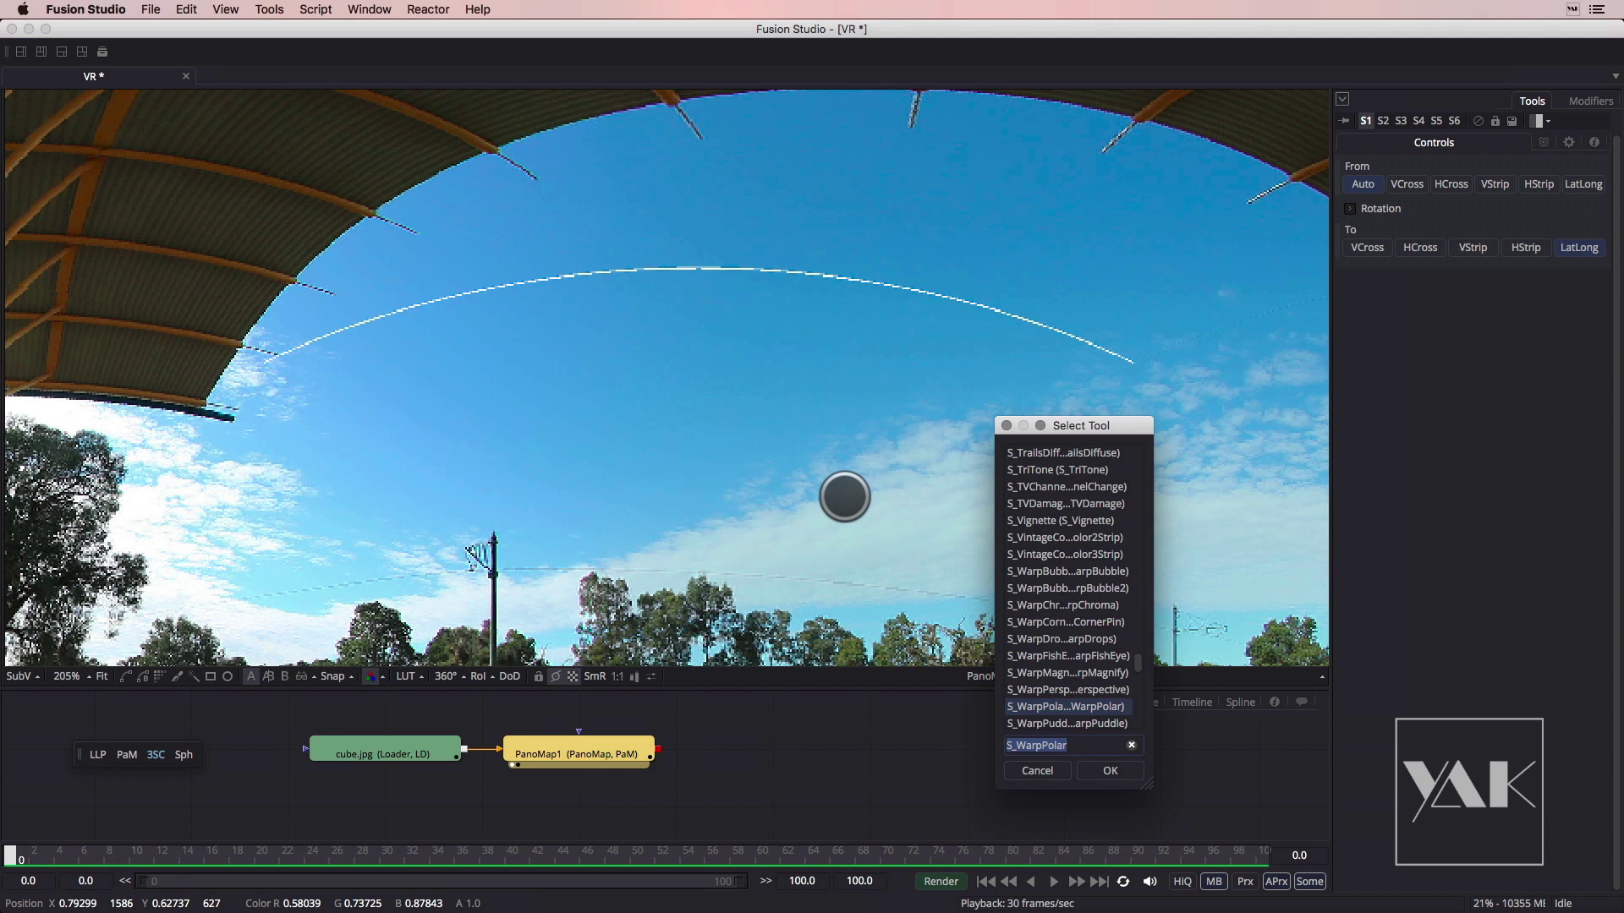
type("paint")
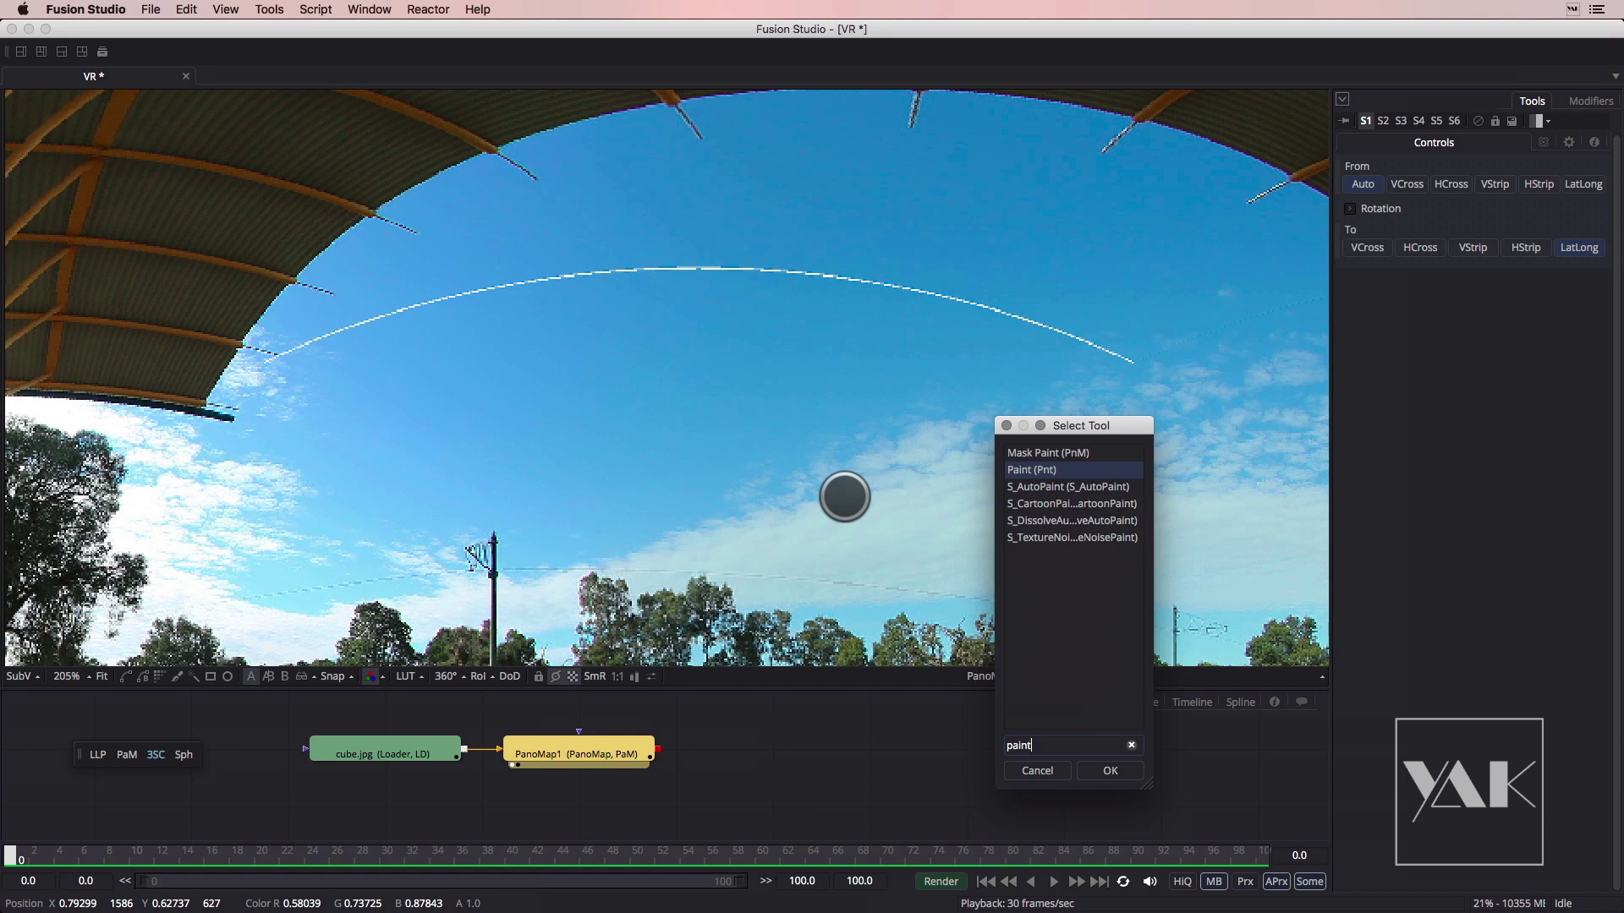
key("Return")
mouse_move(786, 753)
left_mouse_down()
mouse_move(828, 748)
mouse_move(808, 749)
left_mouse_up()
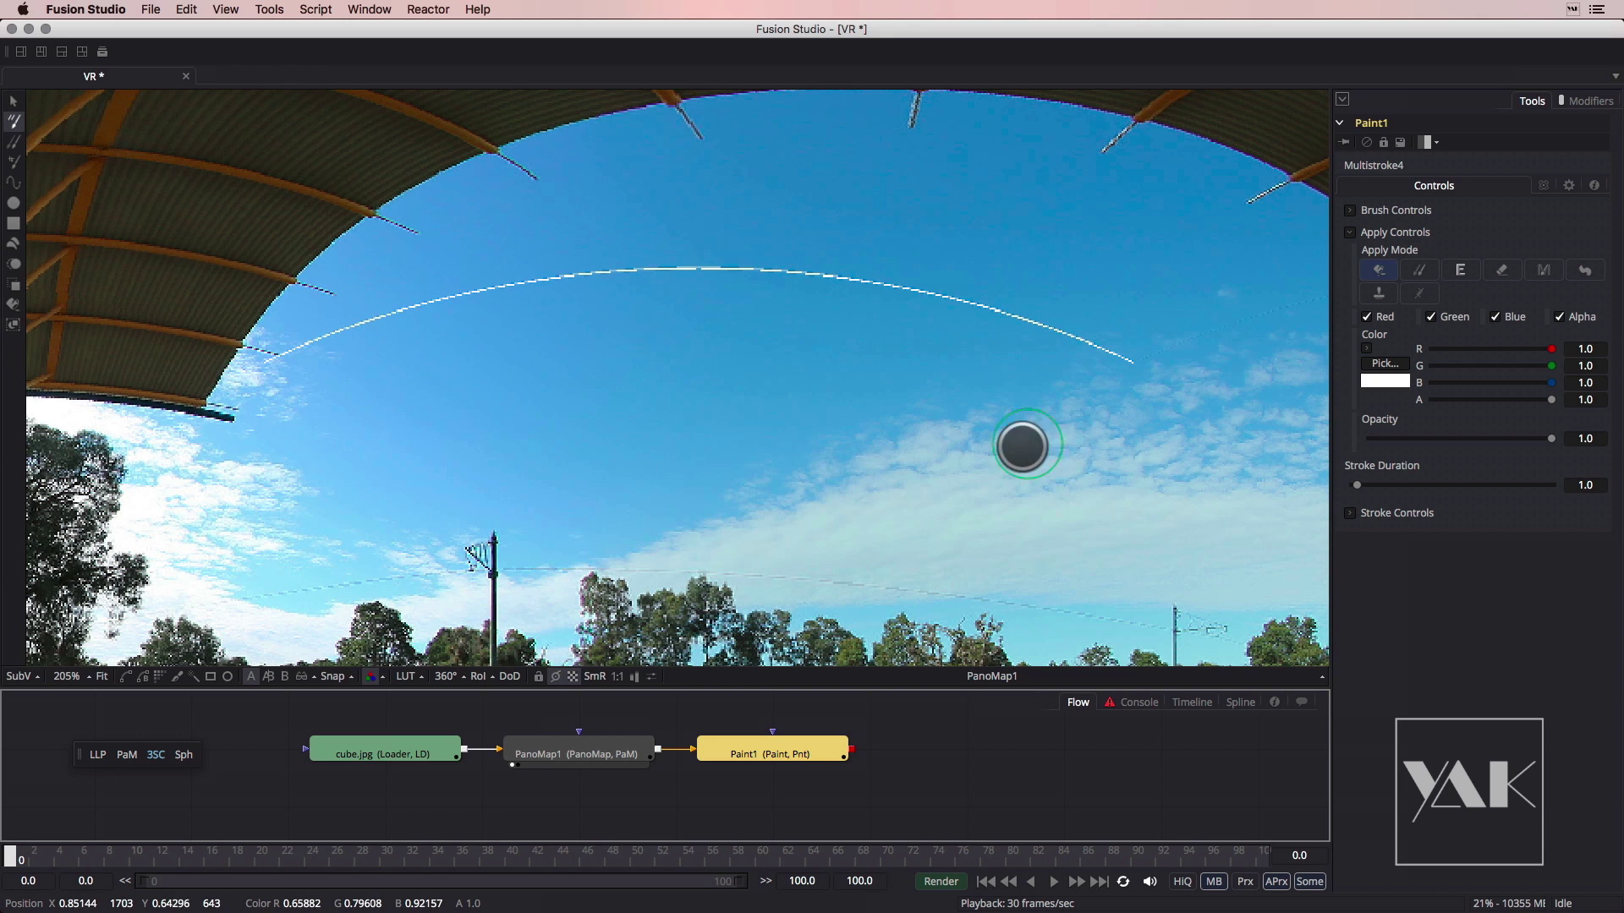
left_click_drag(942, 475, 934, 488)
scroll(934, 488, "up", 6)
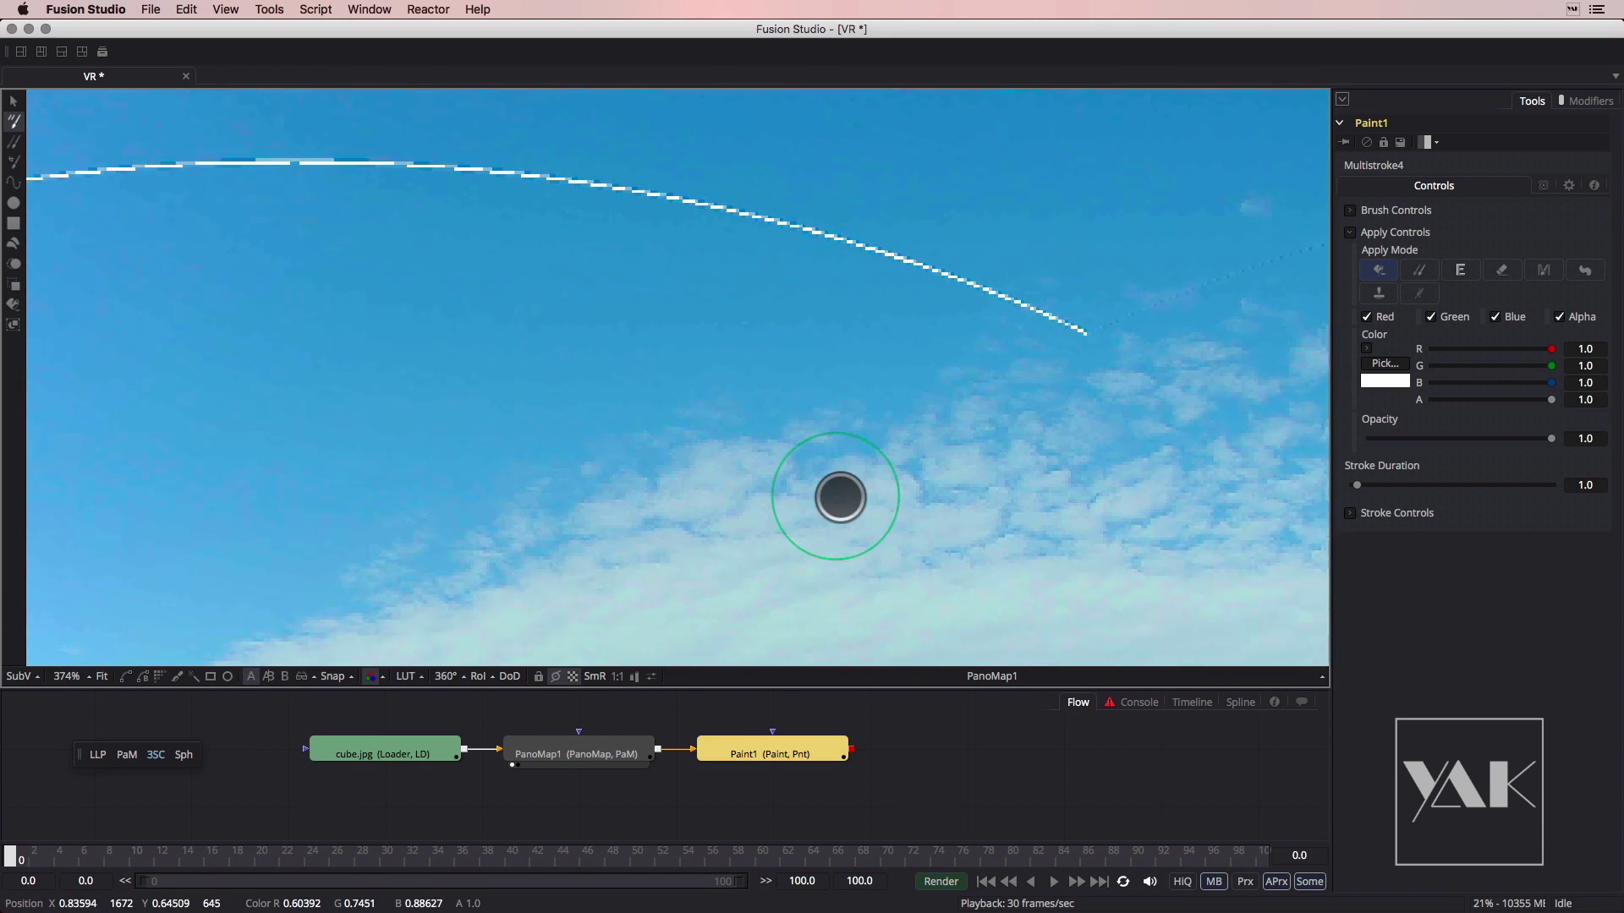
left_click(797, 744)
key("1")
Try a broad white zigzag brush stroke across the sky and undo it
mouse_move(1125, 372)
left_mouse_down()
mouse_move(953, 229)
mouse_move(678, 392)
mouse_move(382, 446)
left_mouse_up()
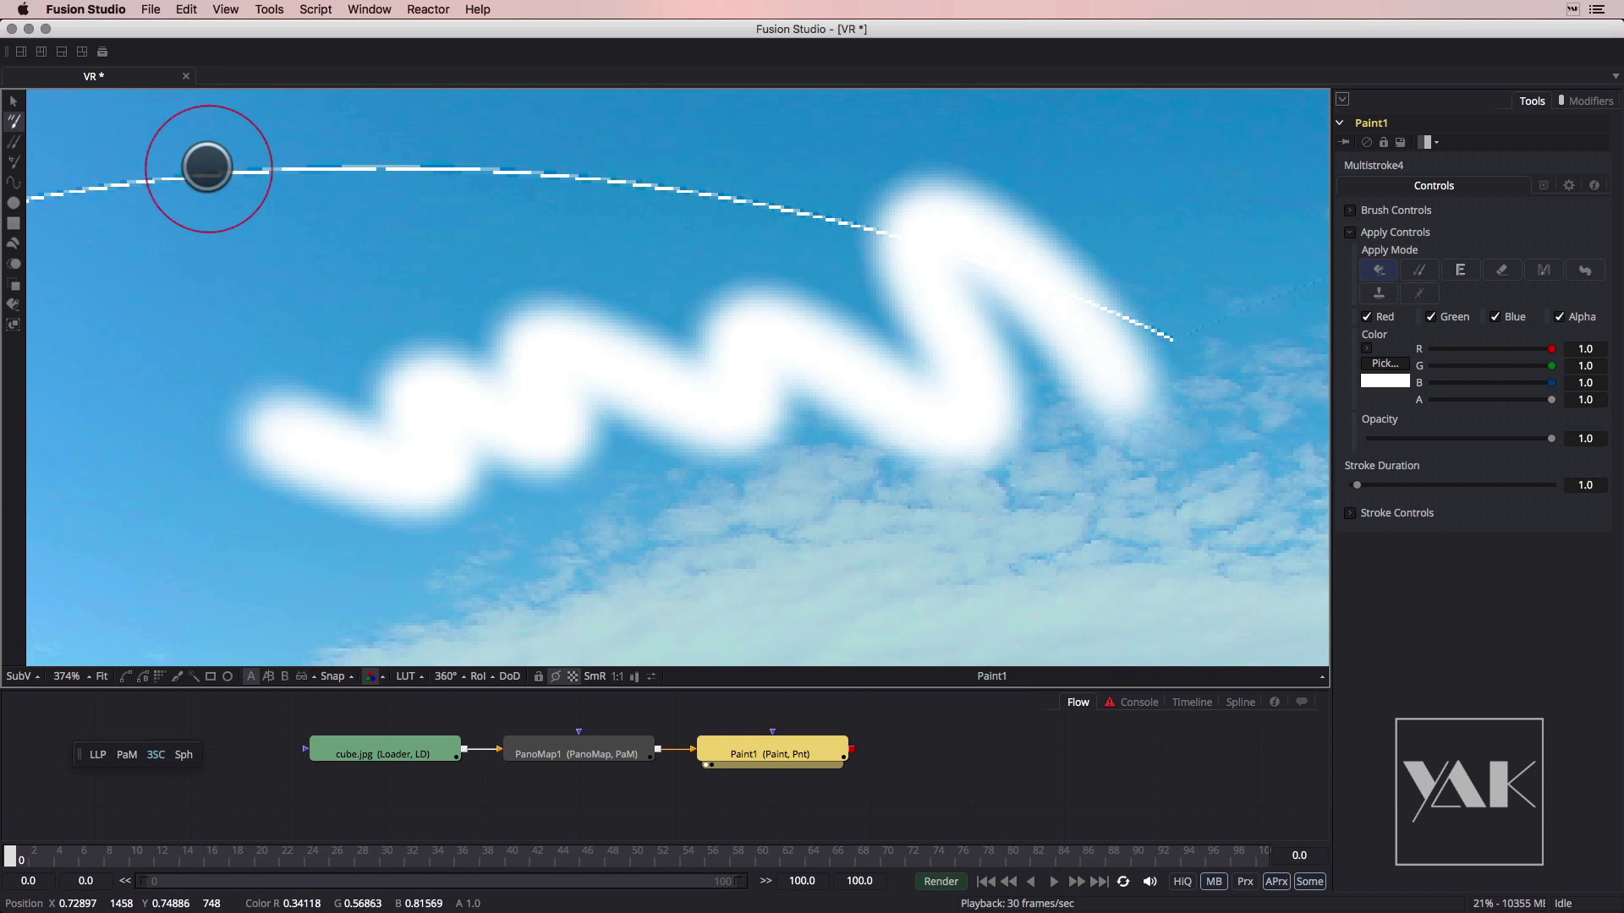
key("super+z")
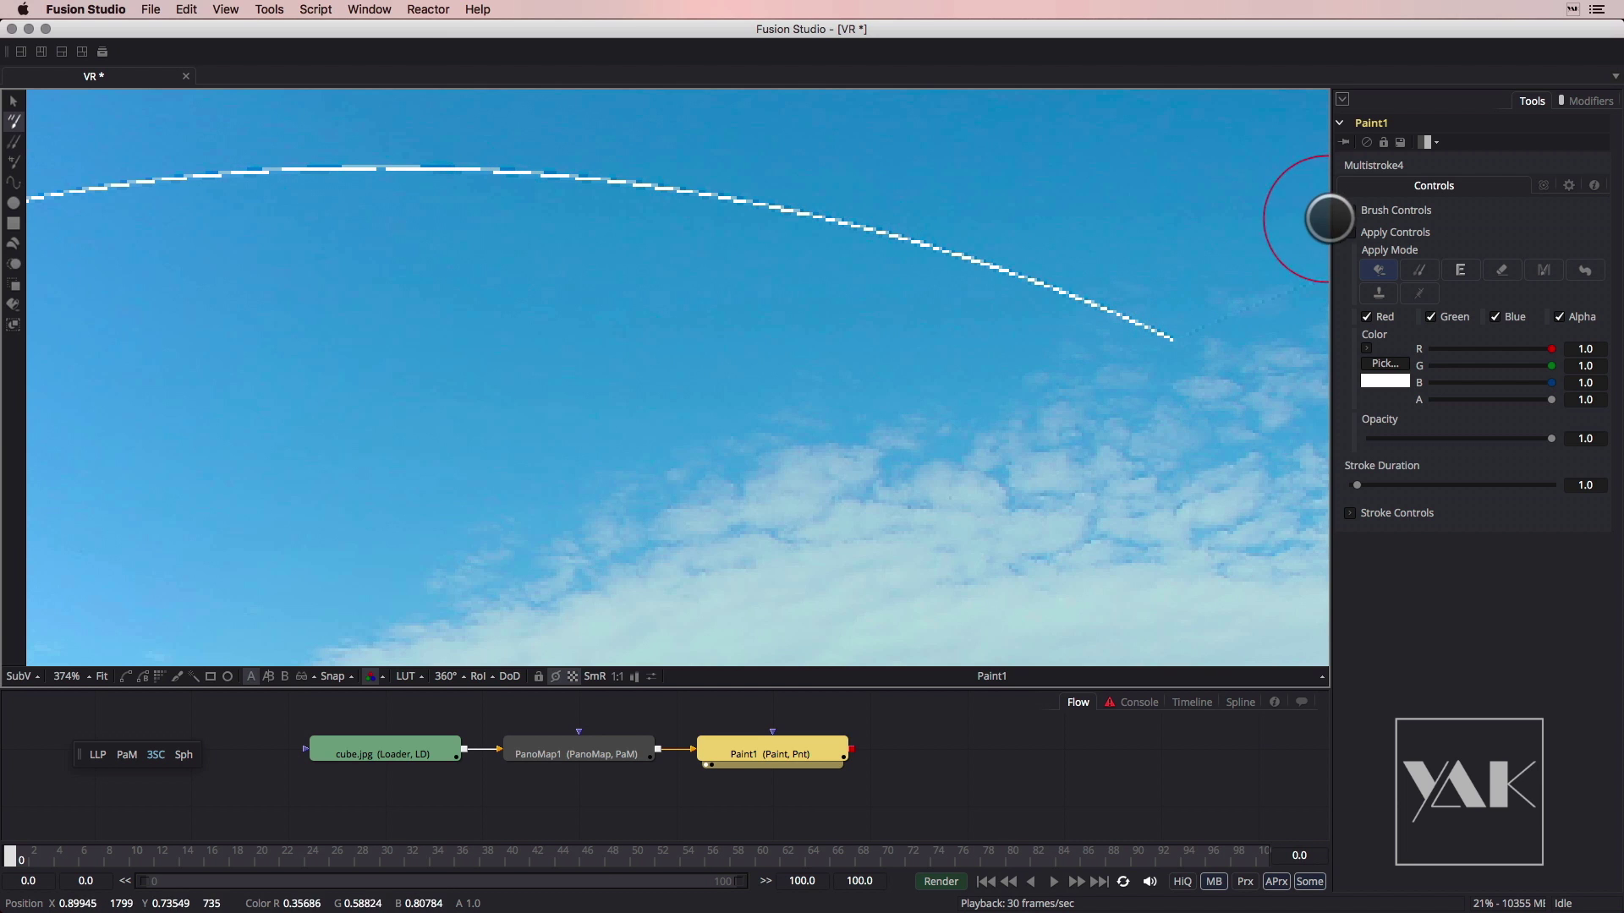
Expand the brush settings, change the apply mode to Clone and cover the right-hand part of the white line with nearby clean sky
left_click(1360, 210)
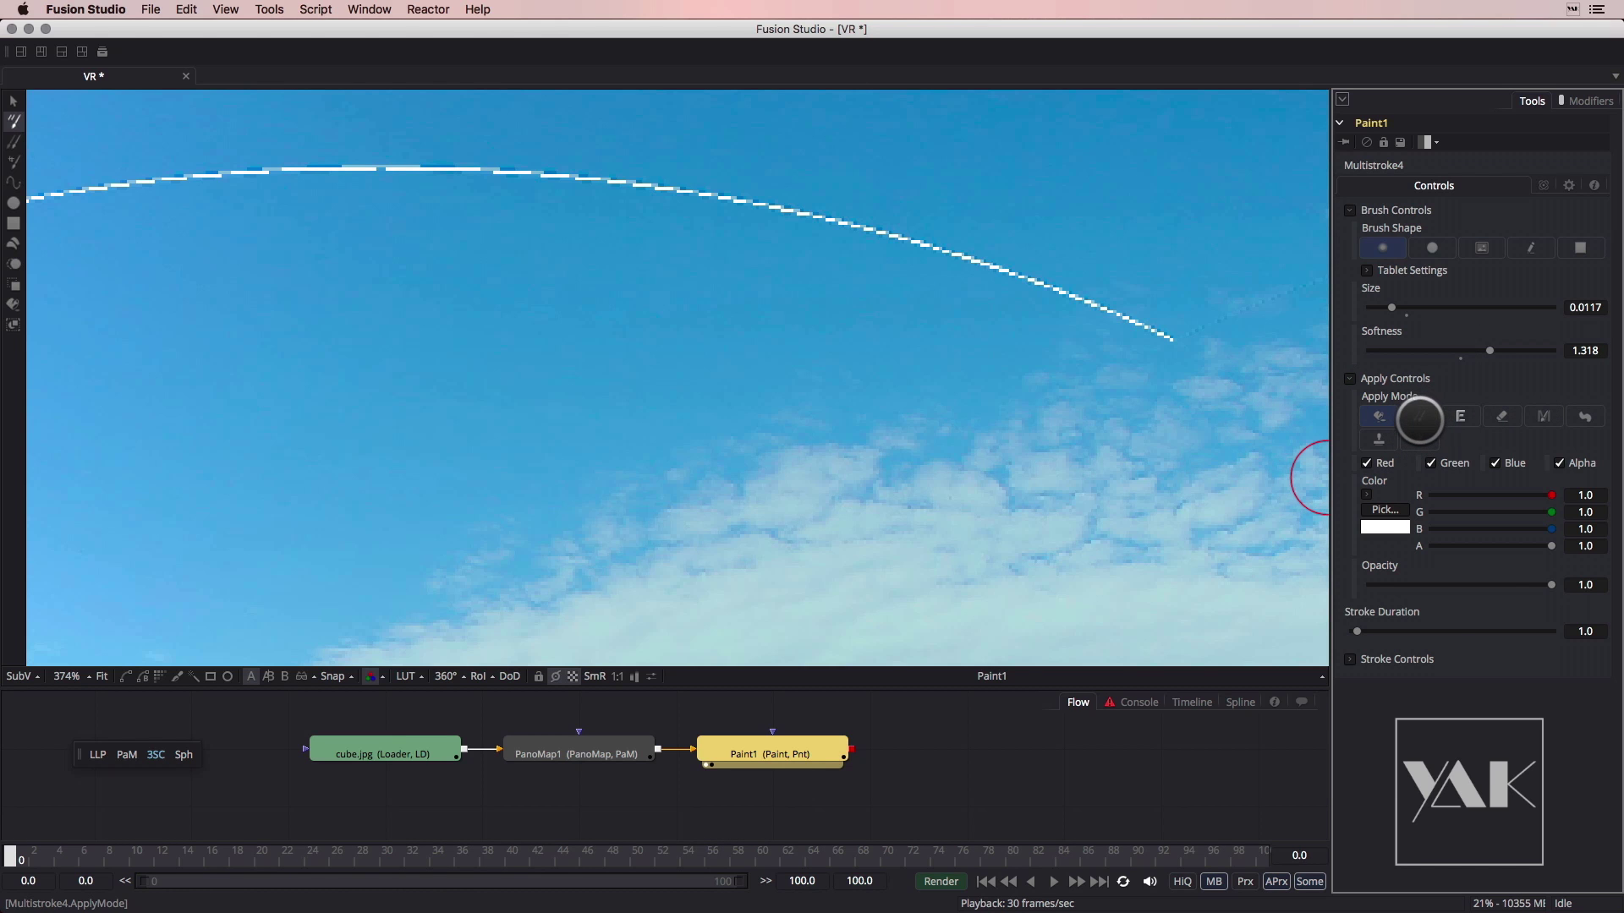
left_click(1420, 418)
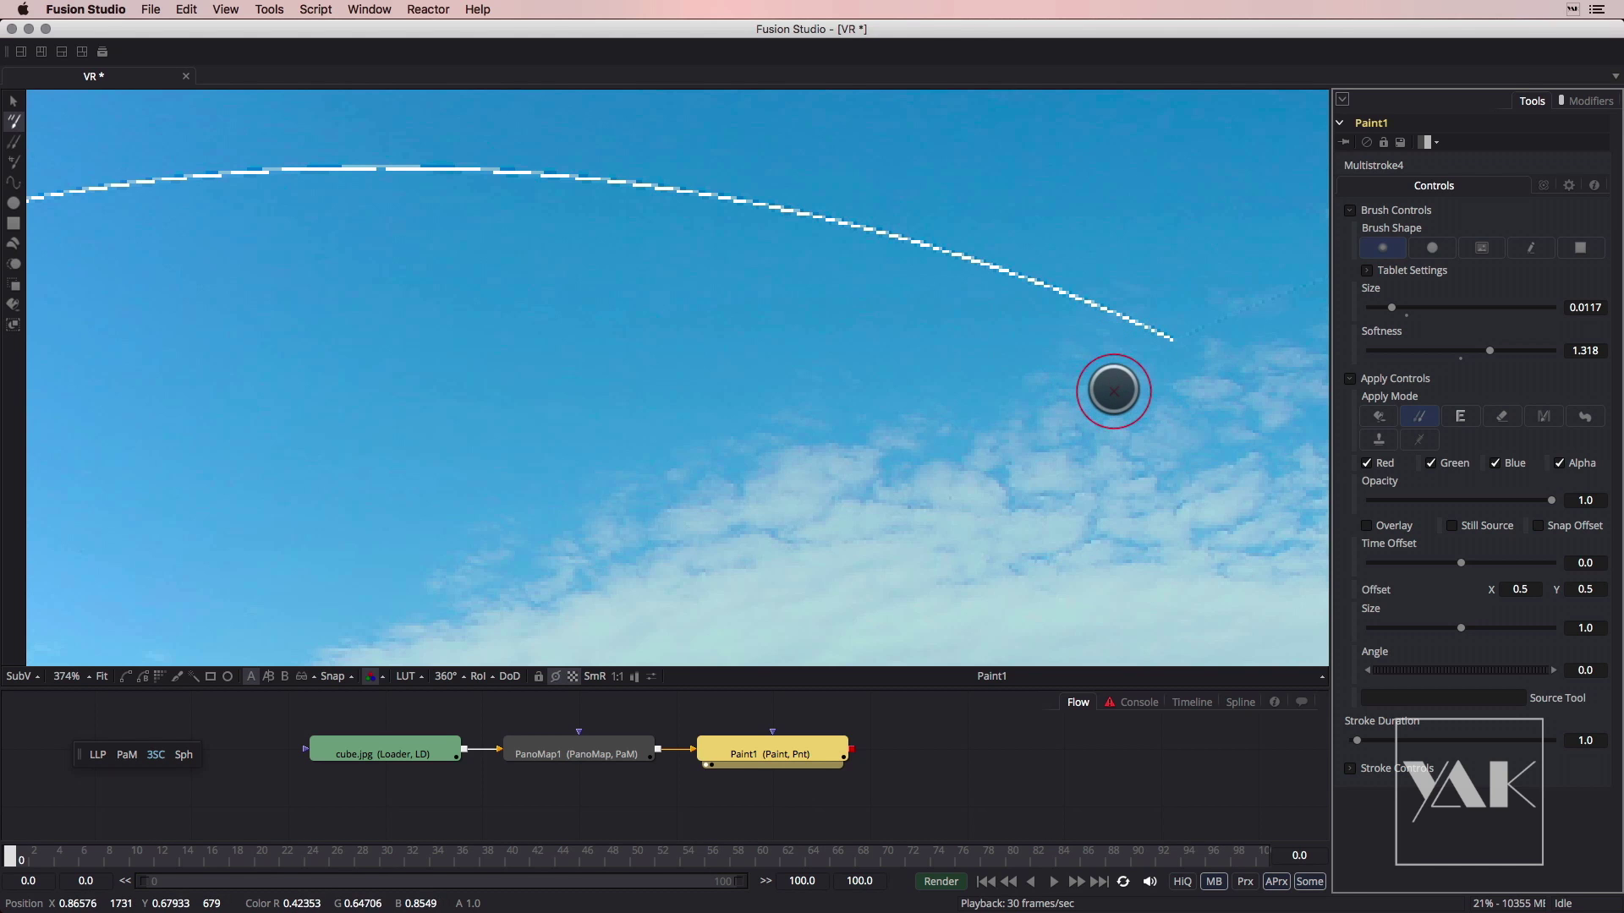
left_click(1114, 379, "alt")
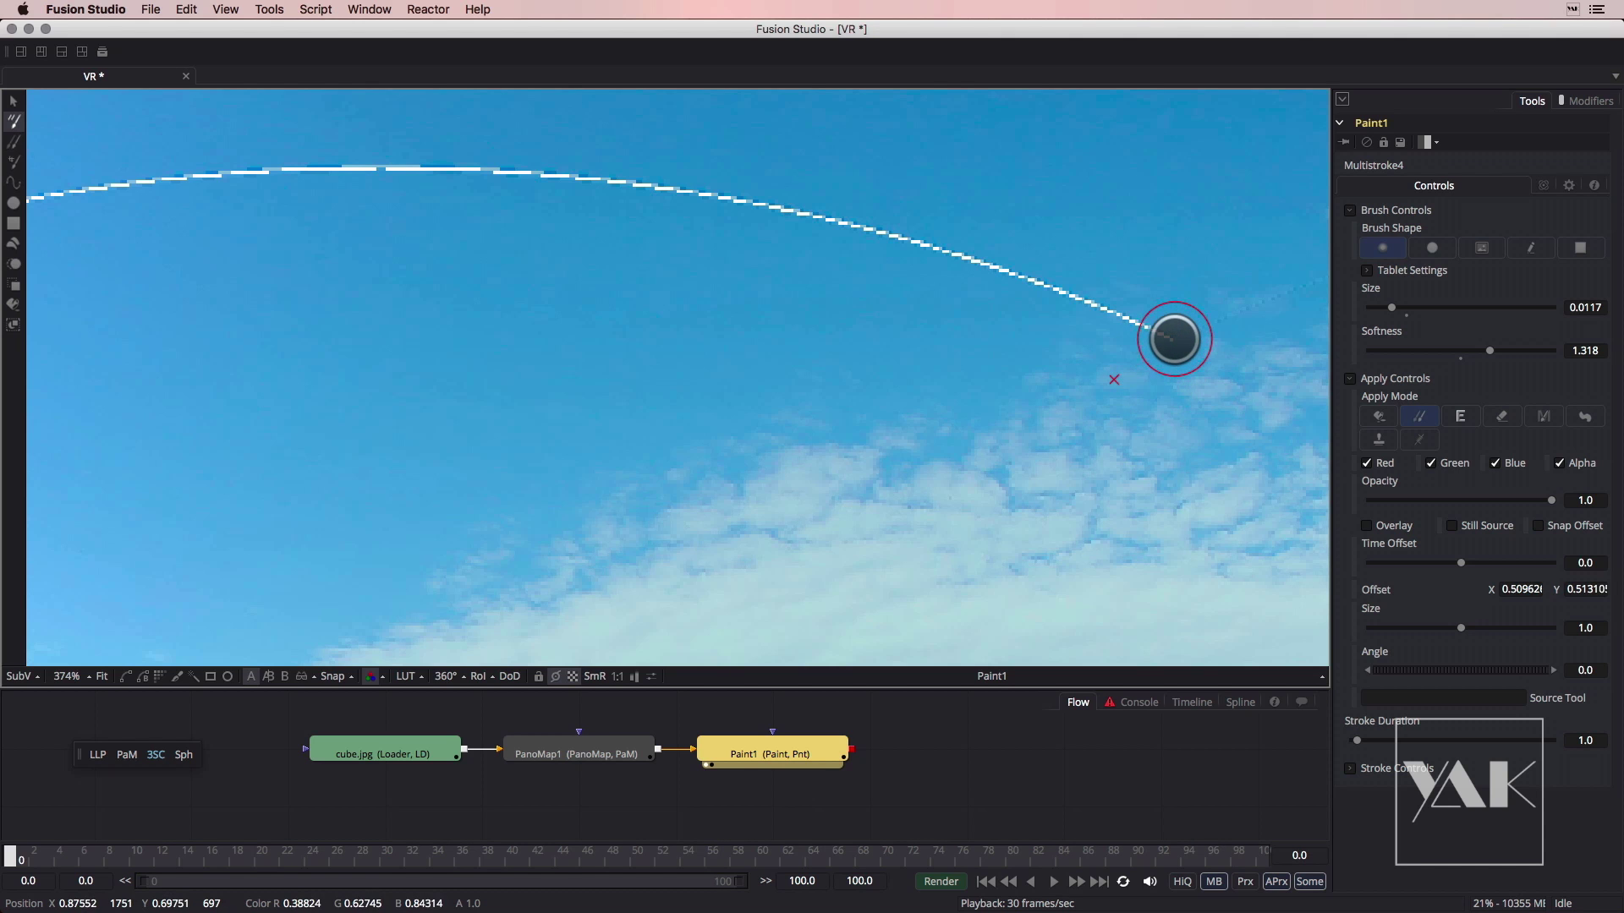
mouse_move(1145, 325)
left_mouse_down()
mouse_move(779, 217)
mouse_move(873, 359)
left_mouse_up()
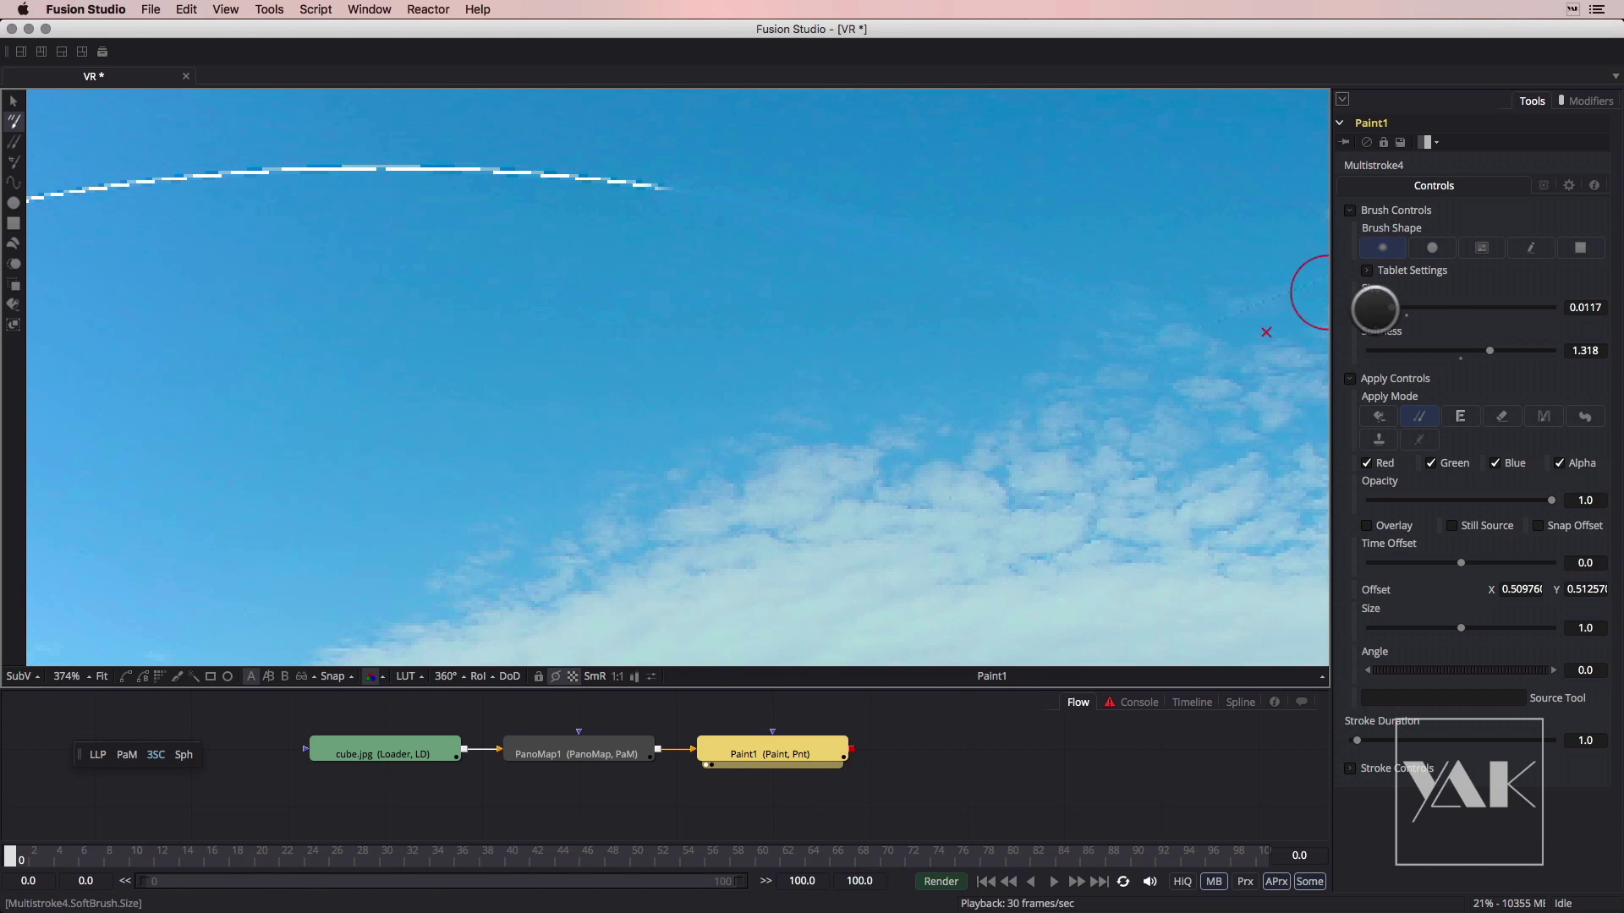
Set the brush size to 0.0061 and softness to 0.907, and clone clean sky over the white line's left end beside the roof
left_click_drag(1478, 351, 1473, 351)
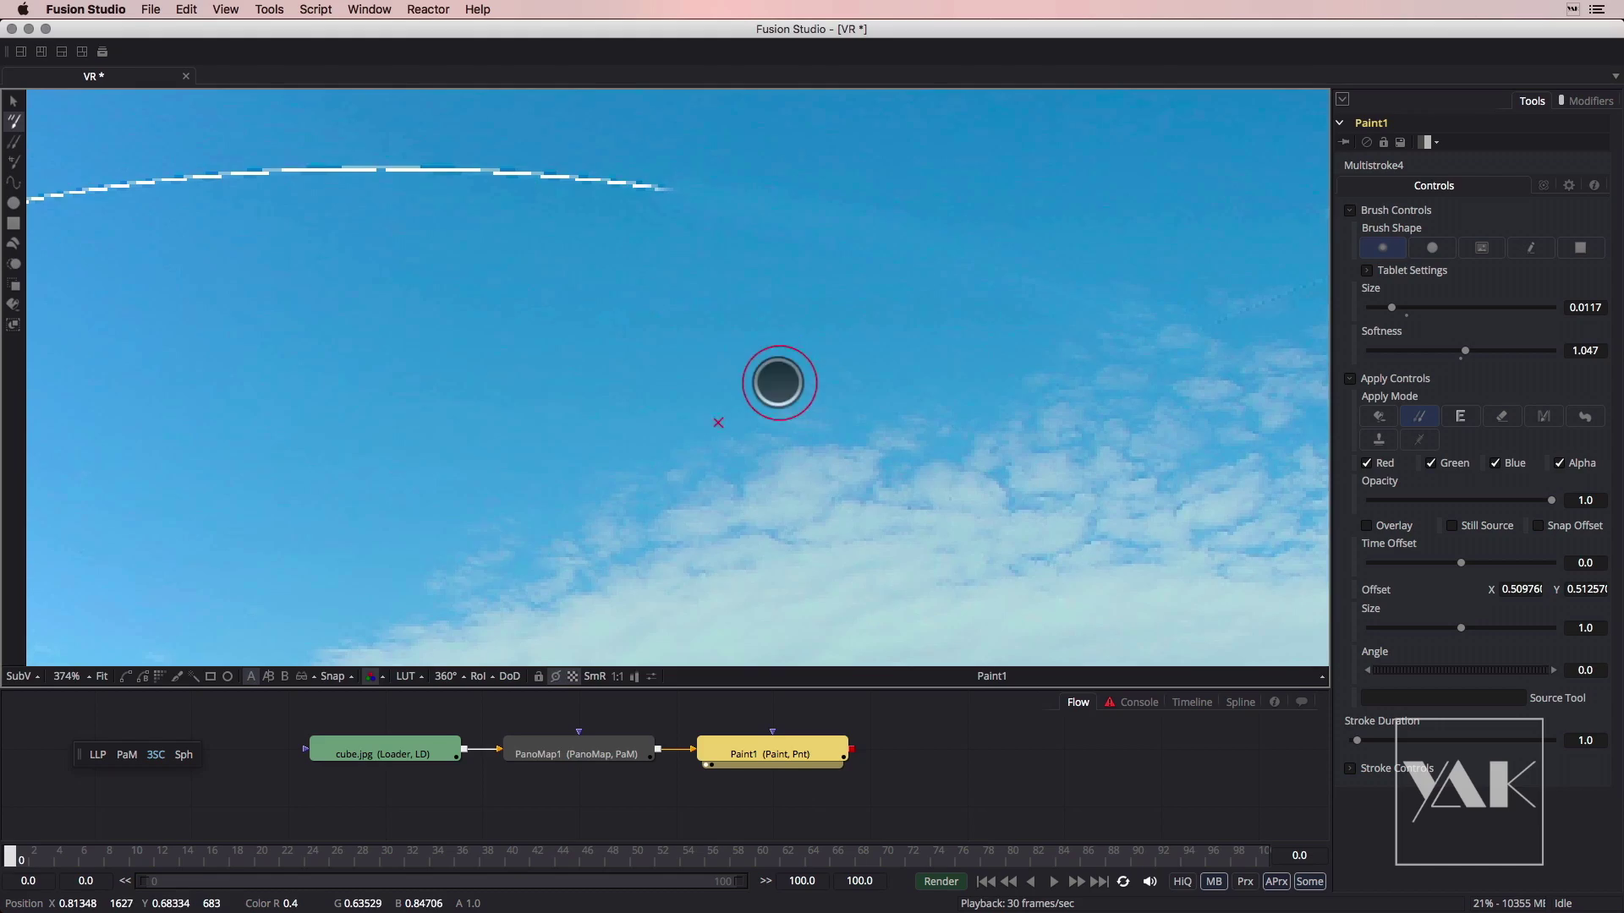
scroll(706, 413, "up", 1)
scroll(612, 391, "down", 10)
left_click_drag(460, 384, 964, 414)
left_click_drag(801, 442, 917, 477)
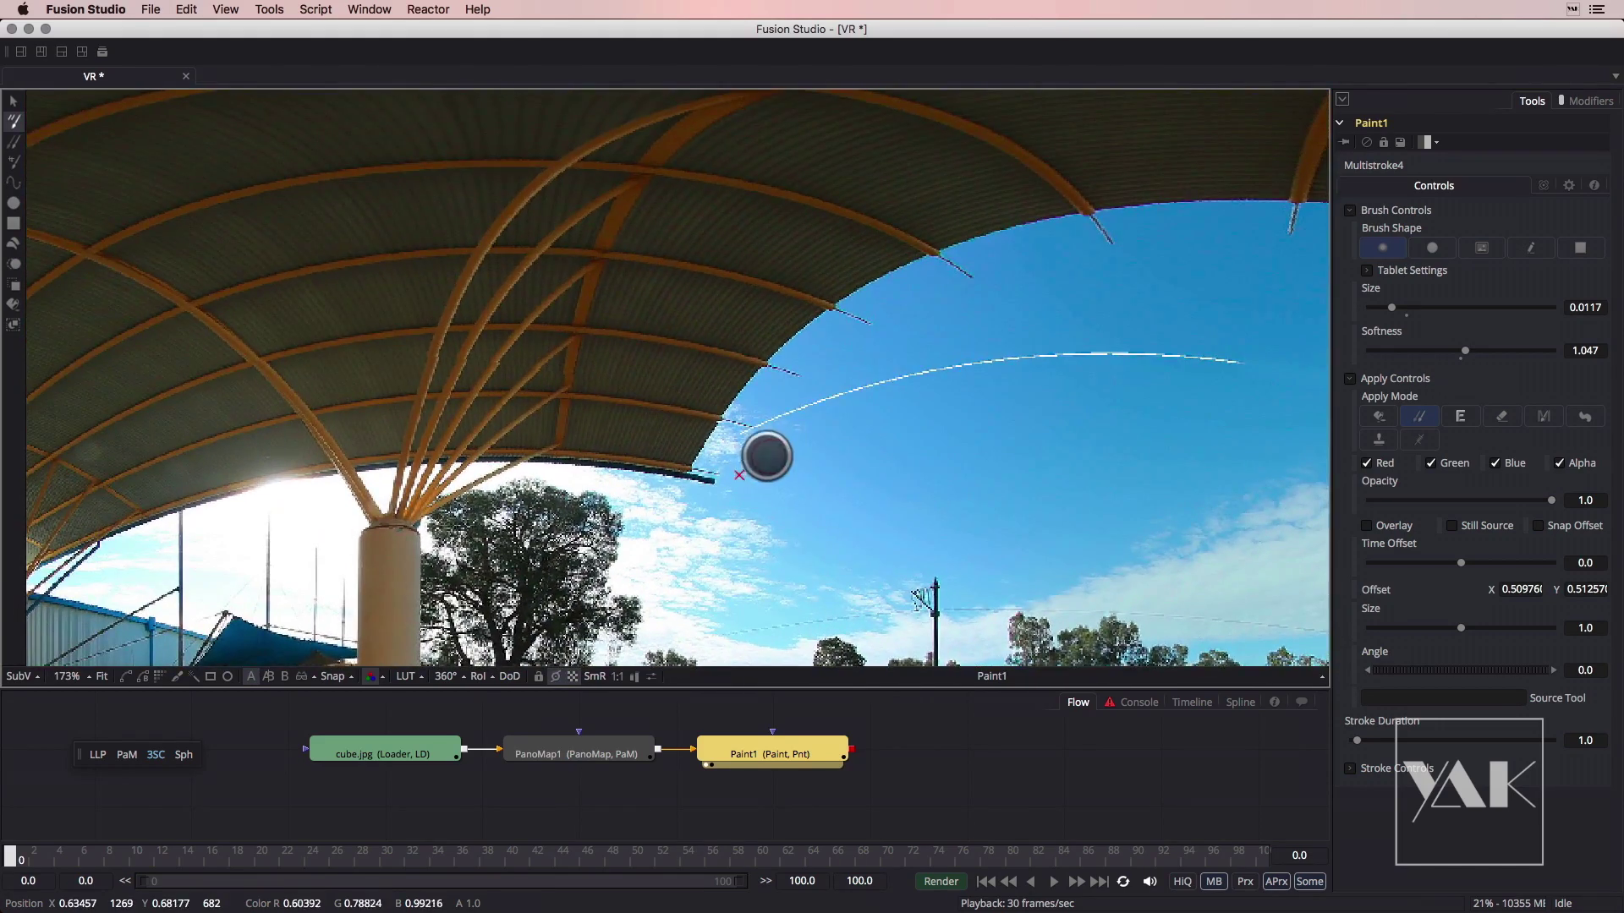
left_click_drag(747, 458, 775, 497)
scroll(776, 495, "up", 10)
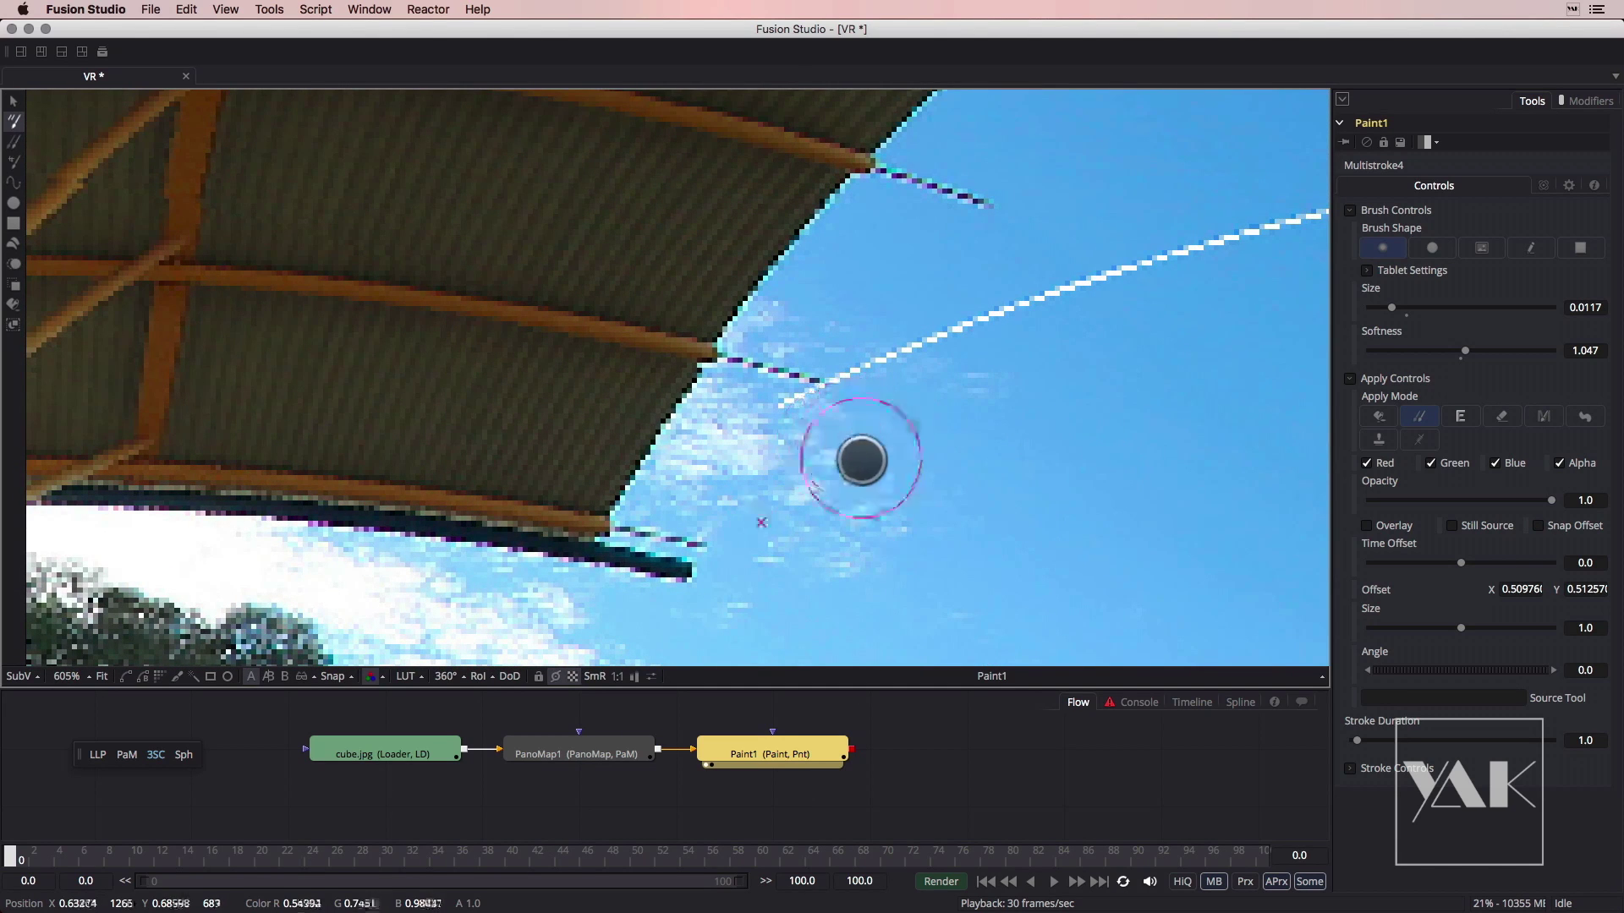
left_click(1384, 307)
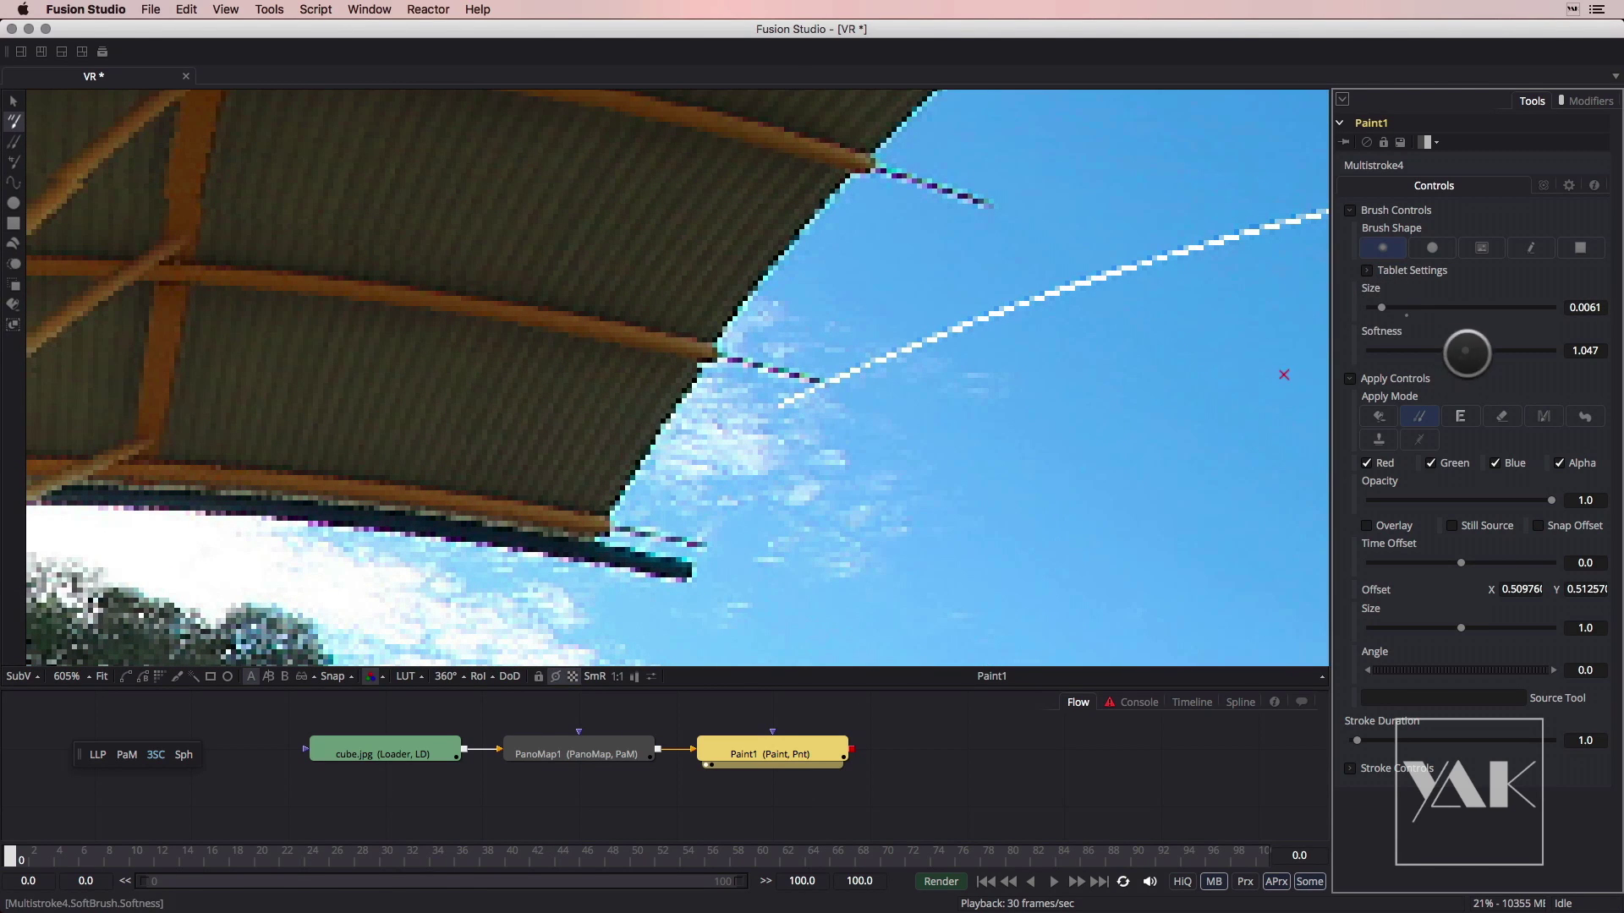
left_click(824, 460, "alt")
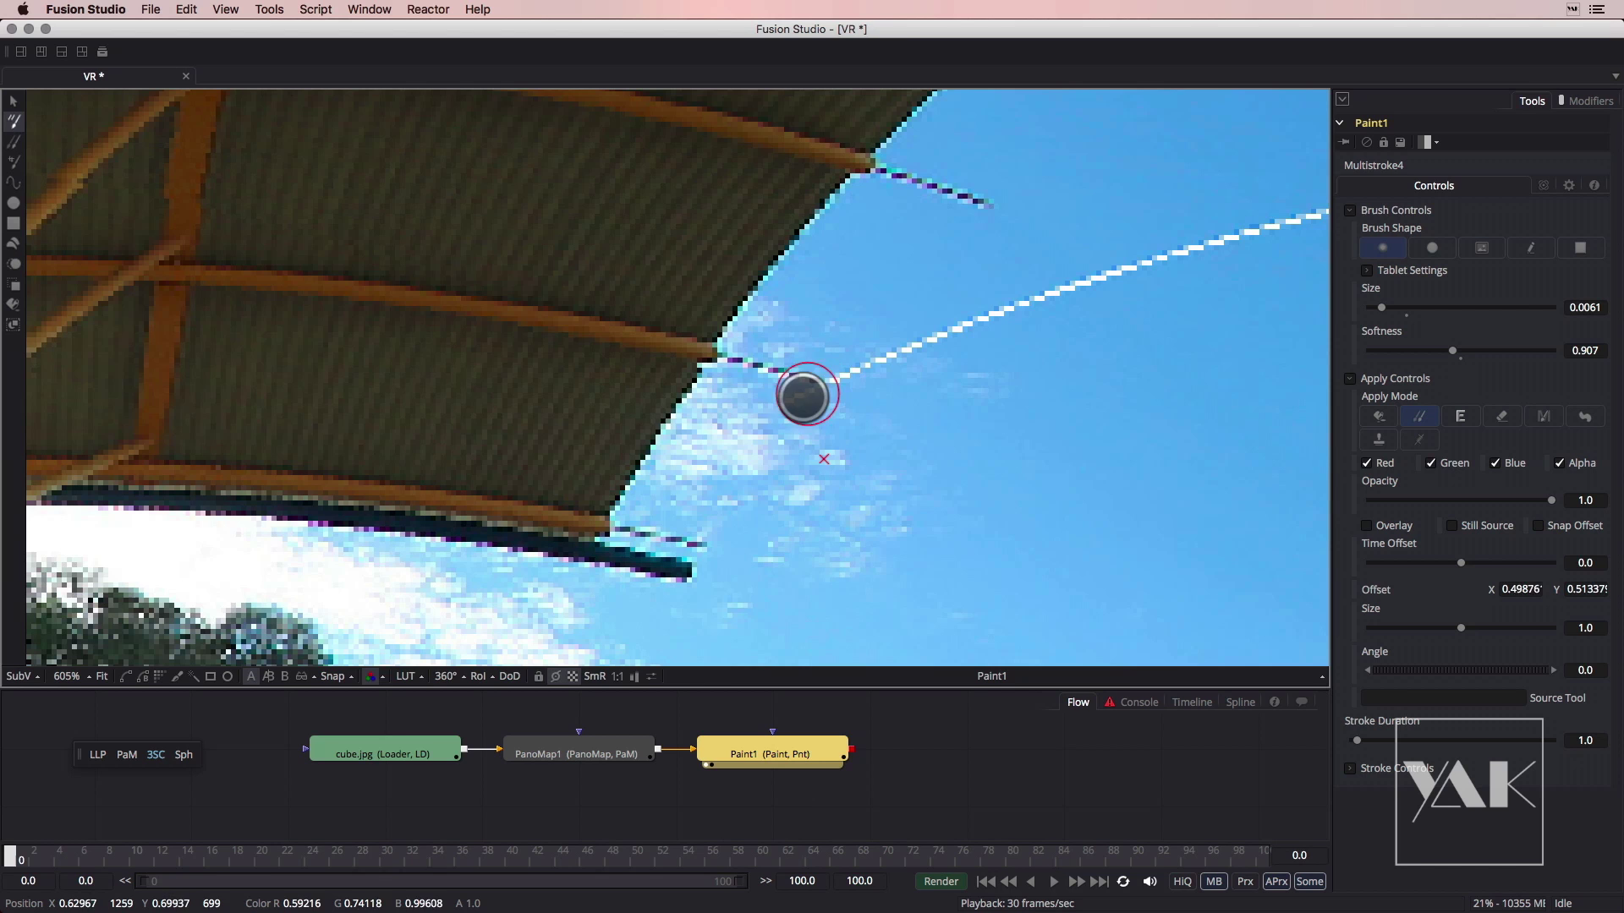
left_click_drag(819, 405, 888, 361)
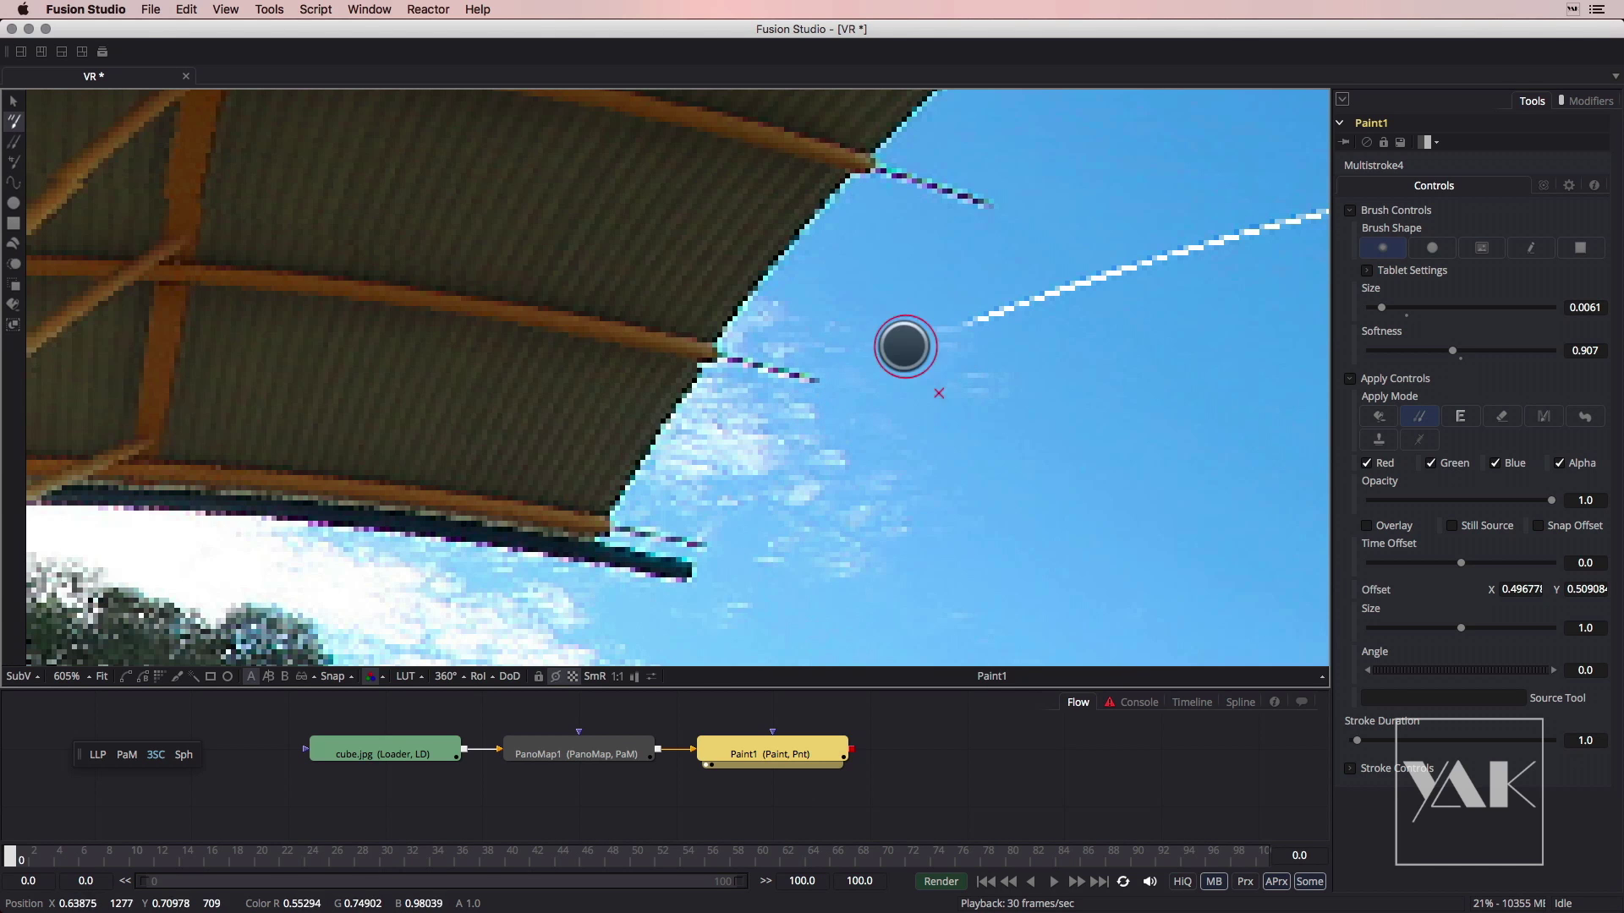
left_click(846, 309, "alt")
mouse_move(937, 329)
left_mouse_down()
mouse_move(1195, 257)
mouse_move(1305, 203)
left_mouse_up()
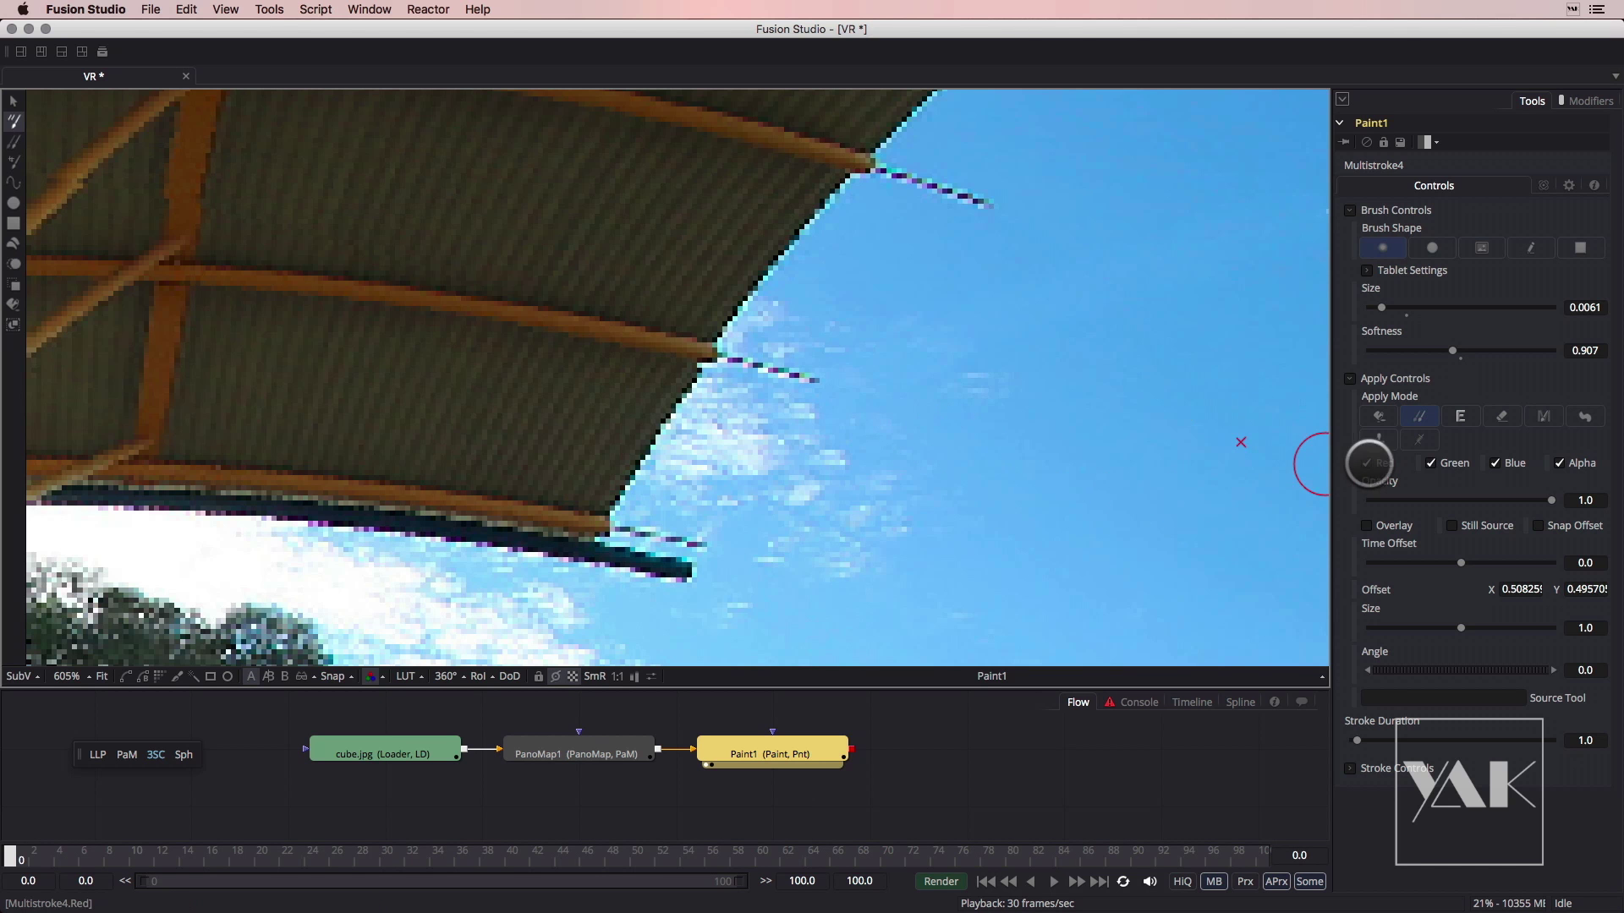
Change the apply mode to Wire Removal with a brush size of 0.0159 and paint out the remaining middle section of the white line
mouse_move(1045, 438)
left_mouse_down()
mouse_move(733, 452)
mouse_move(346, 512)
left_mouse_up()
left_click_drag(985, 478, 617, 503)
left_click_drag(898, 500, 783, 500)
left_click_drag(960, 505, 810, 485)
scroll(874, 501, "down", 3)
scroll(874, 501, "up", 4)
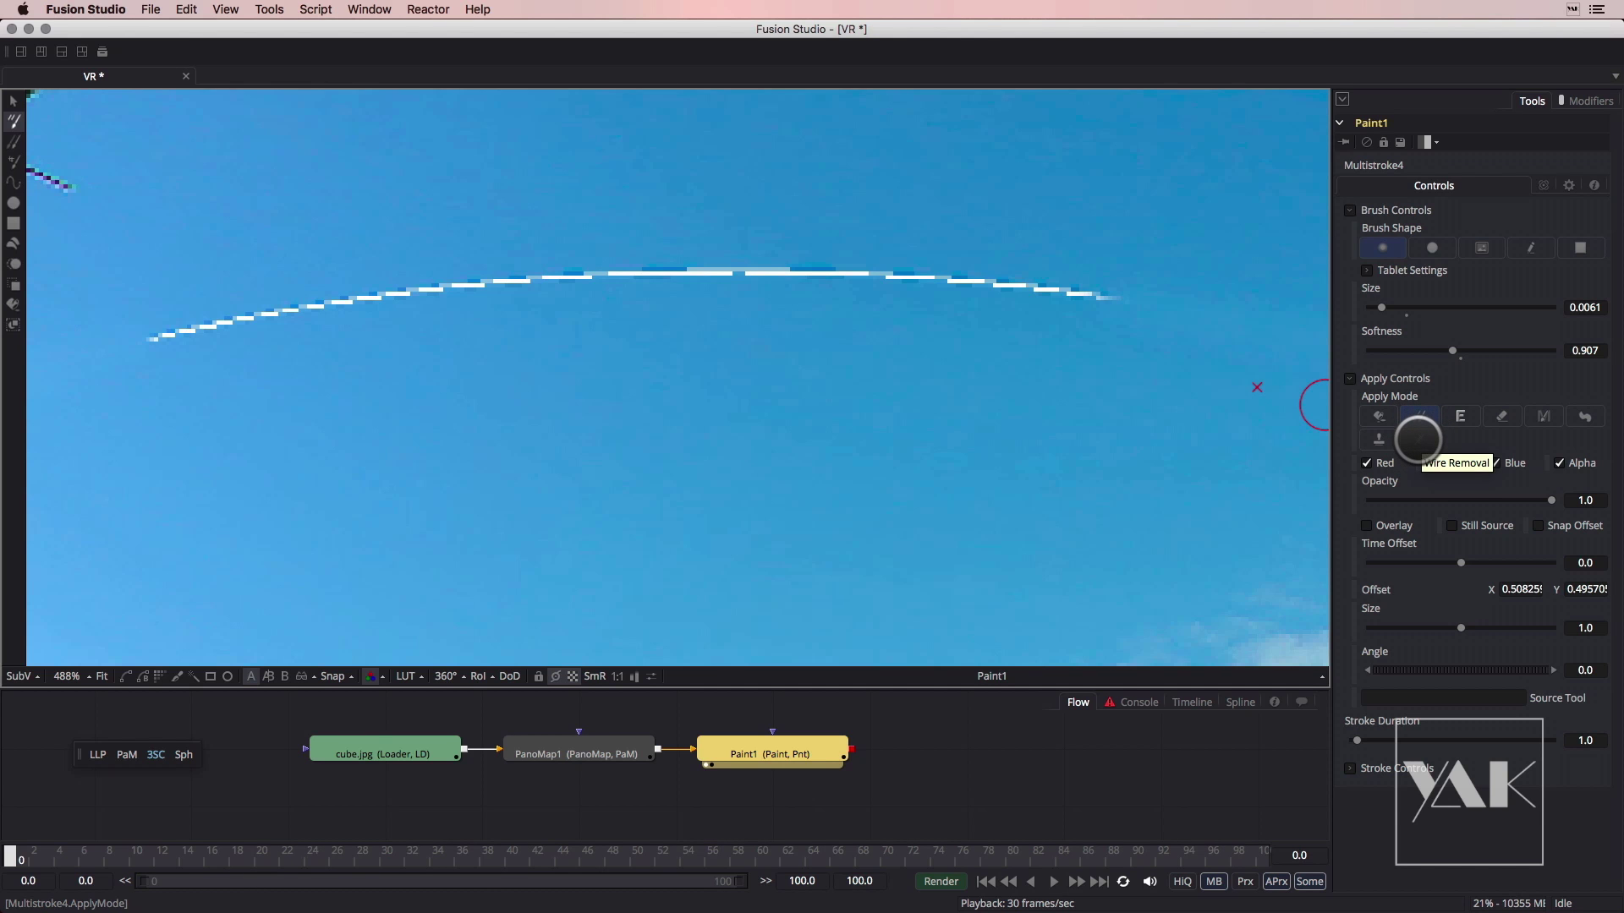
left_click(1419, 439)
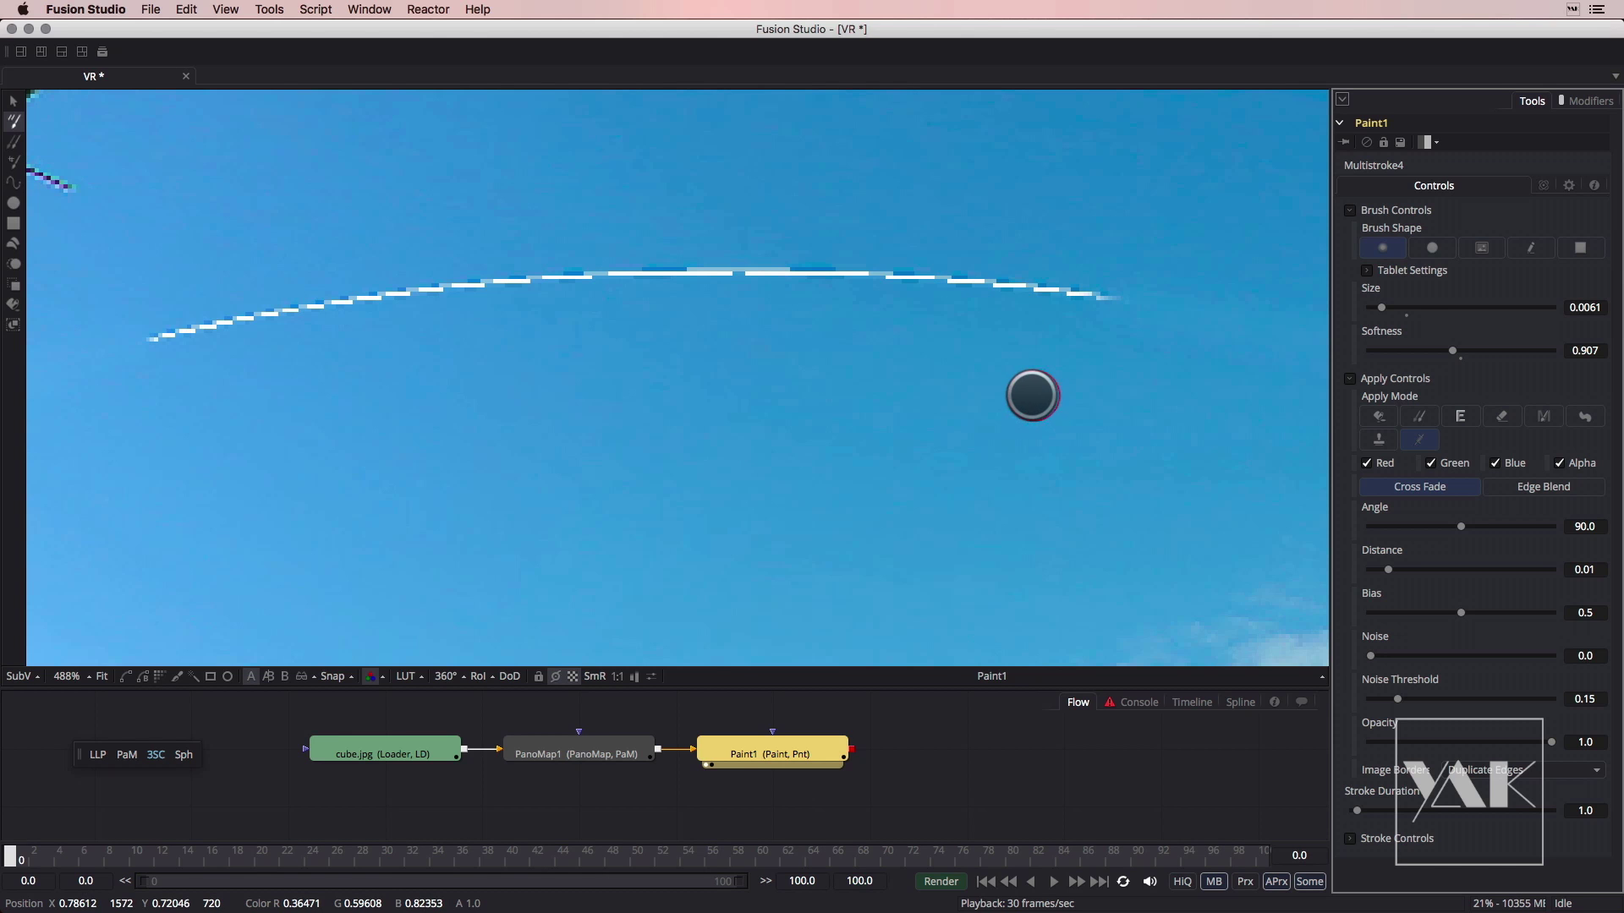
left_click_drag(1396, 311, 1400, 308)
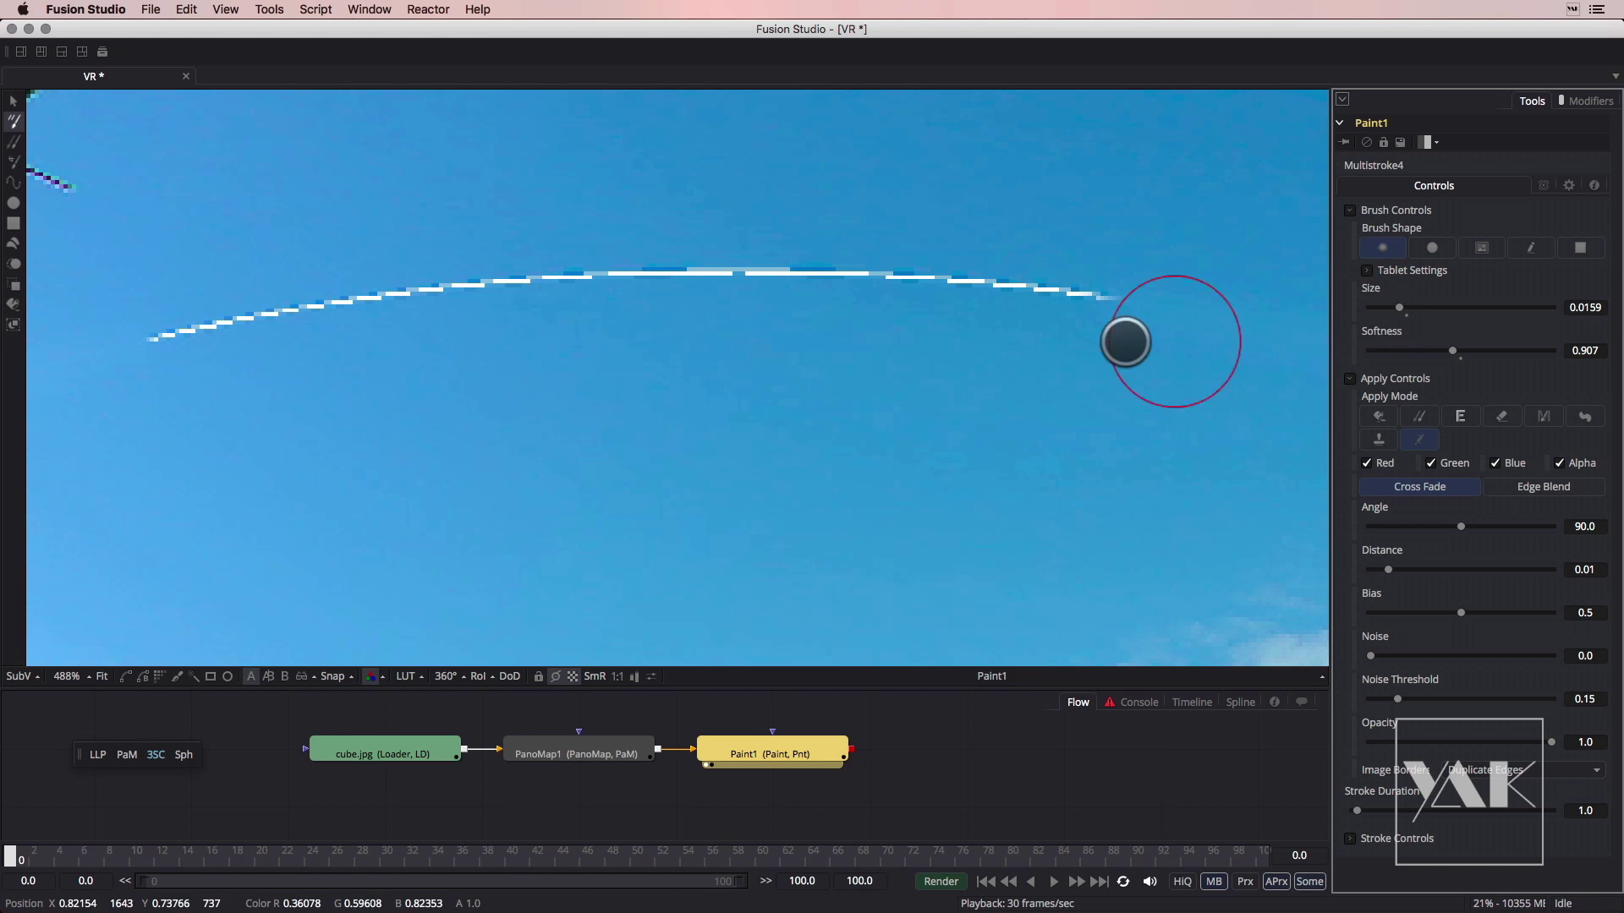
left_click_drag(1014, 473, 913, 468)
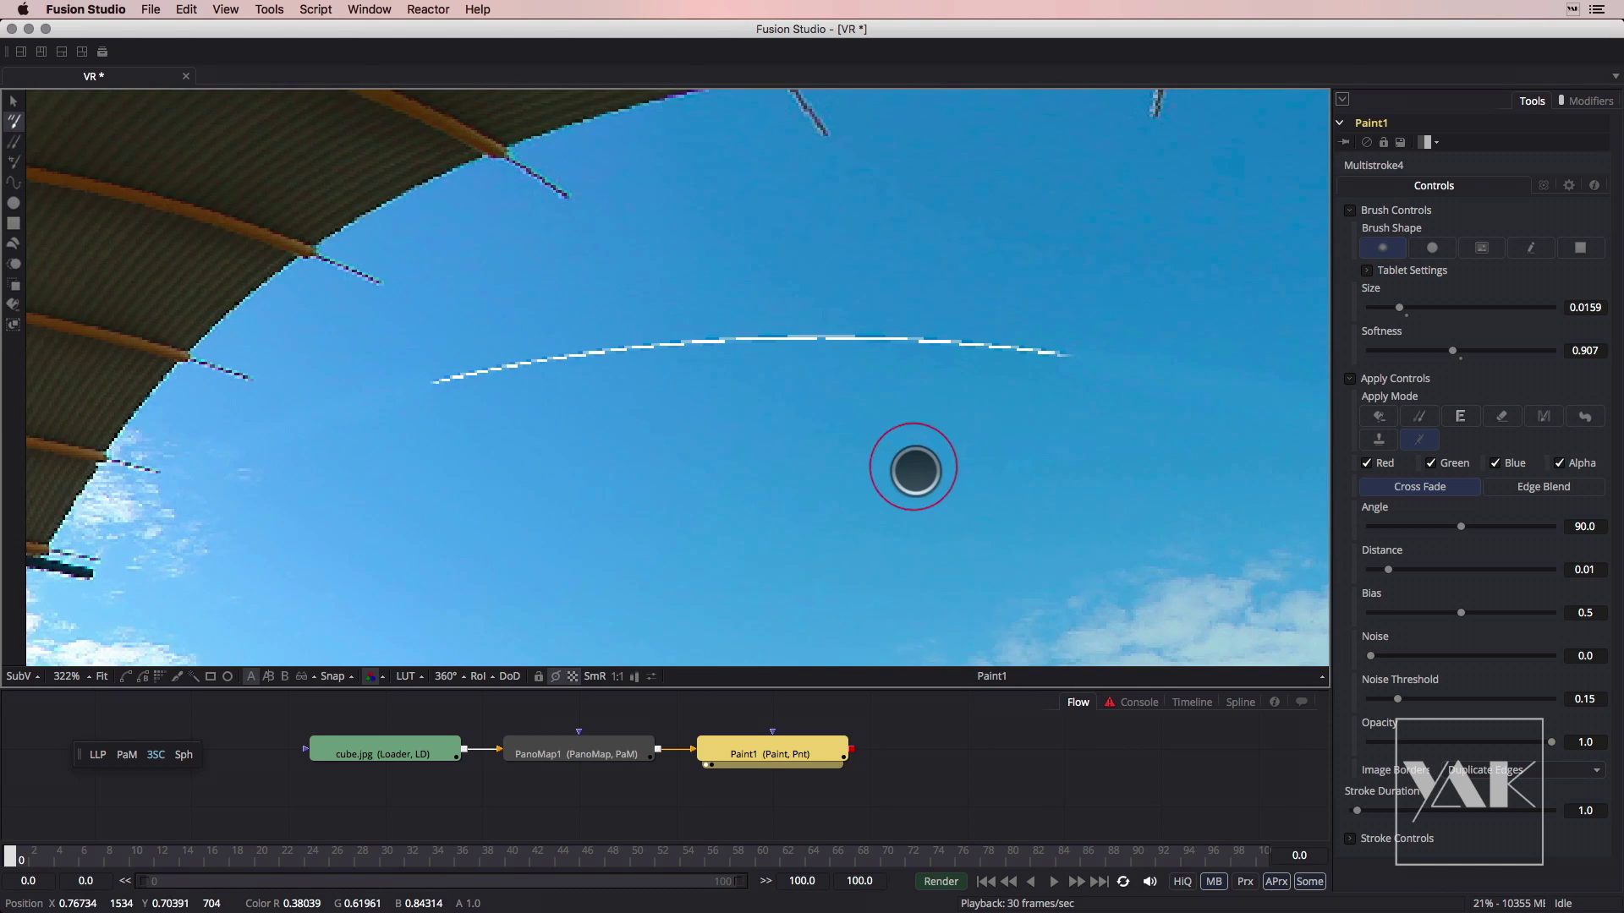
left_click_drag(1014, 480, 879, 491)
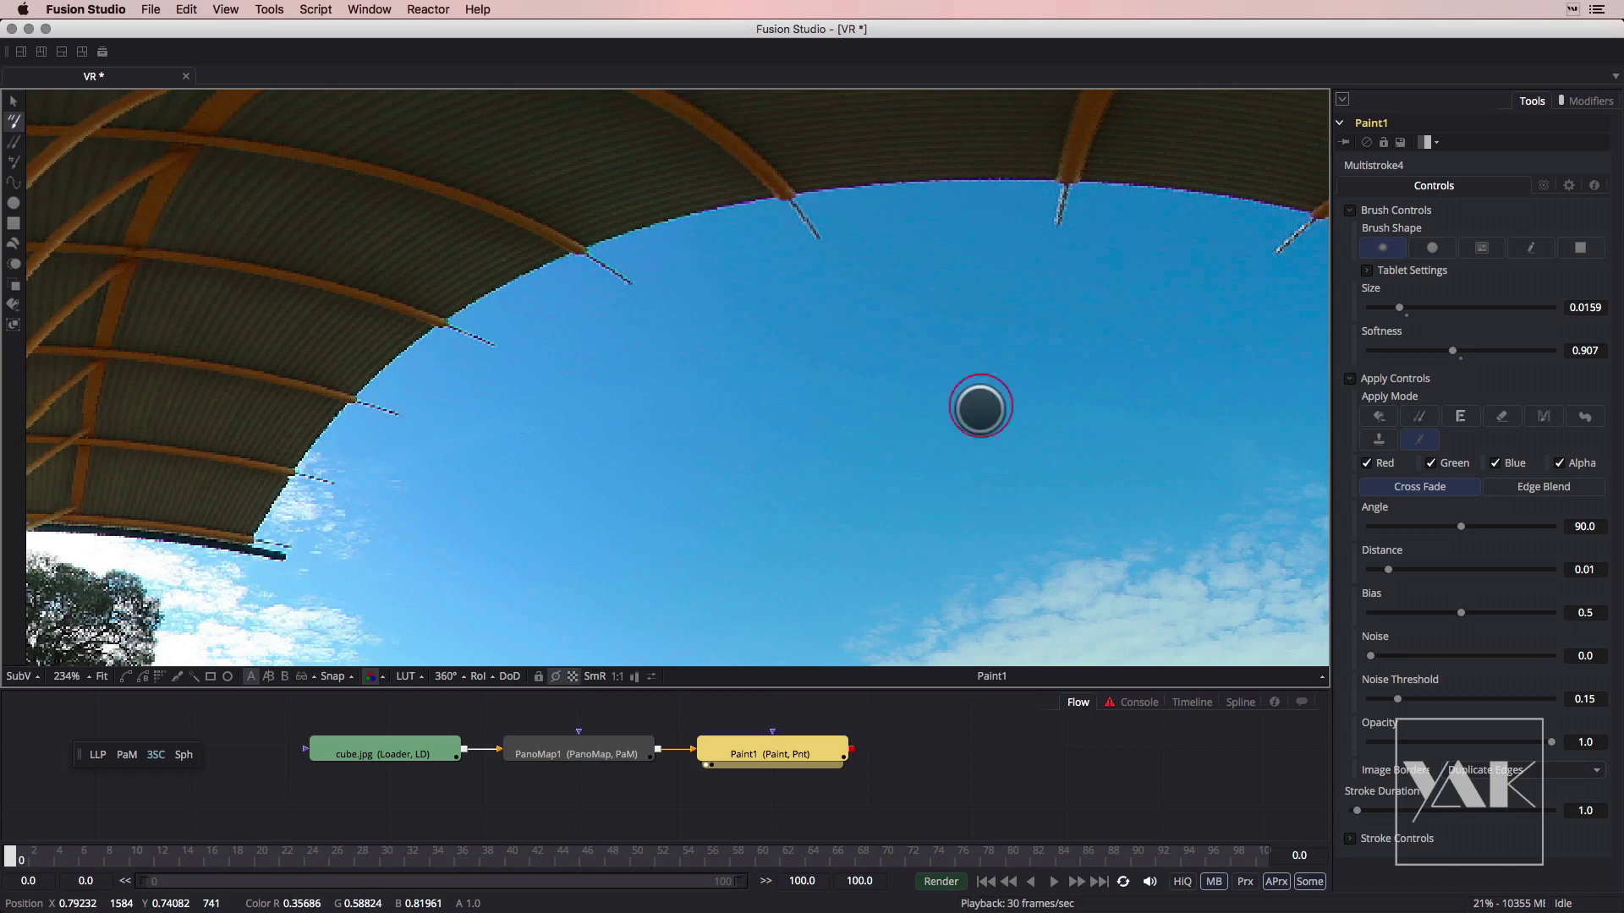
Enable smooth resizing in the viewer, inspect the retouched panorama in the 360° view, and return to the whole flat image
left_click_drag(852, 495, 842, 365)
left_click_drag(888, 450, 814, 442)
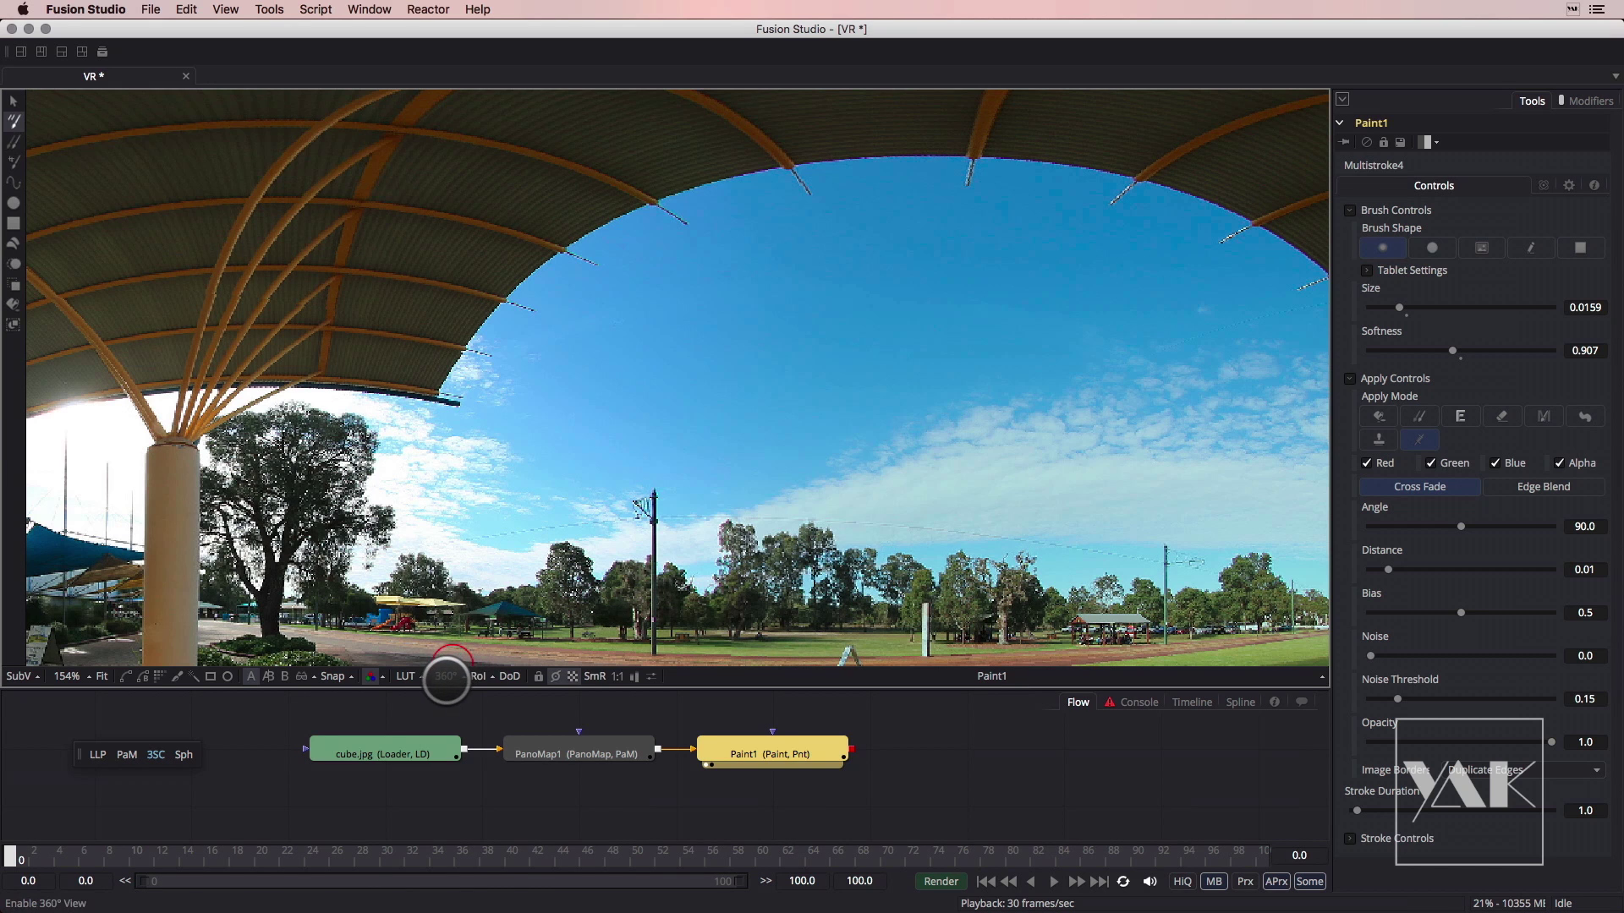
left_click(597, 676)
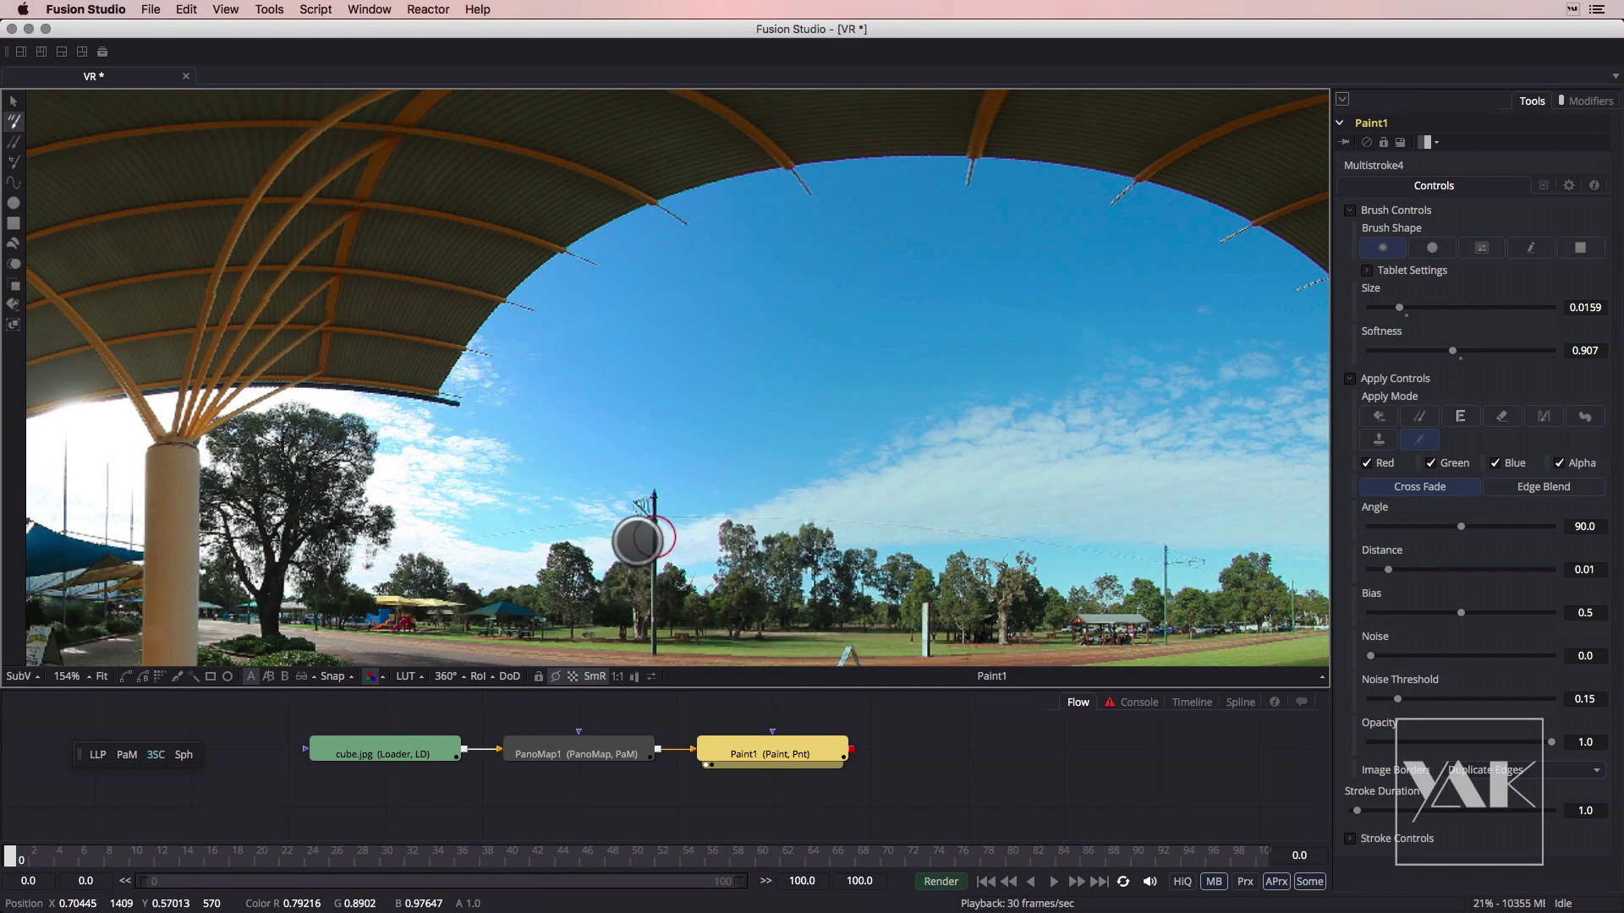
left_click(442, 676)
left_click_drag(681, 496, 700, 241)
scroll(738, 515, "down", 3)
left_click_drag(677, 476, 704, 405)
left_click(765, 746)
left_click(578, 736)
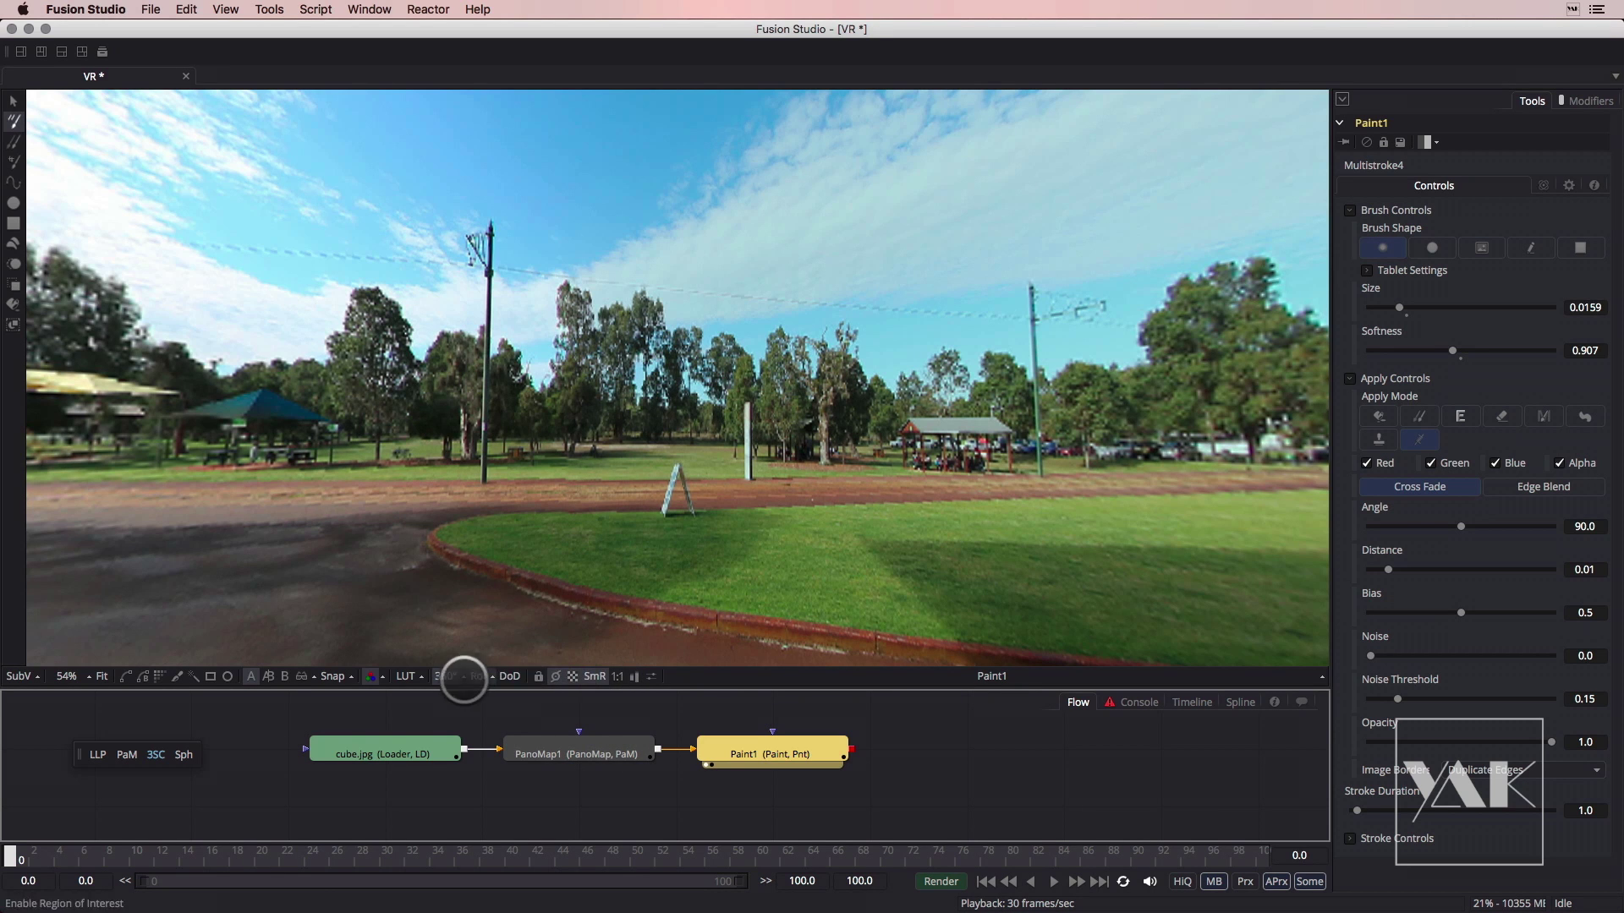
left_click(444, 677)
mouse_move(575, 531)
left_mouse_down()
mouse_move(747, 333)
mouse_move(719, 356)
left_mouse_up()
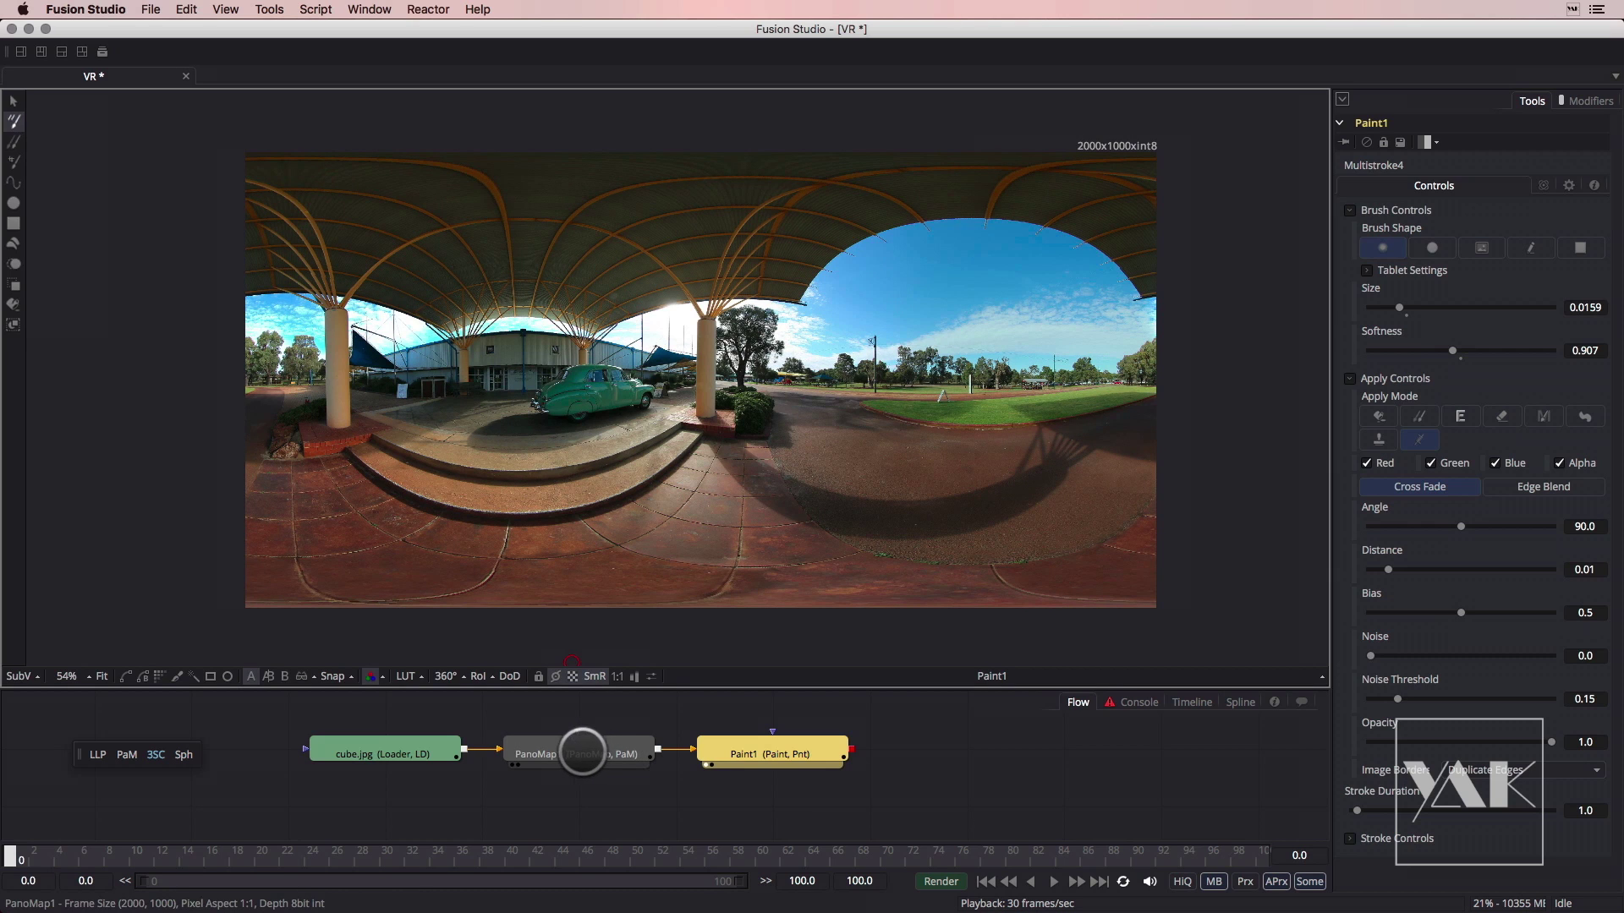
Add a second PanoMap node after the Paint node, set its output layout to HCross and display it in the viewer
left_click(582, 751)
left_click(749, 751)
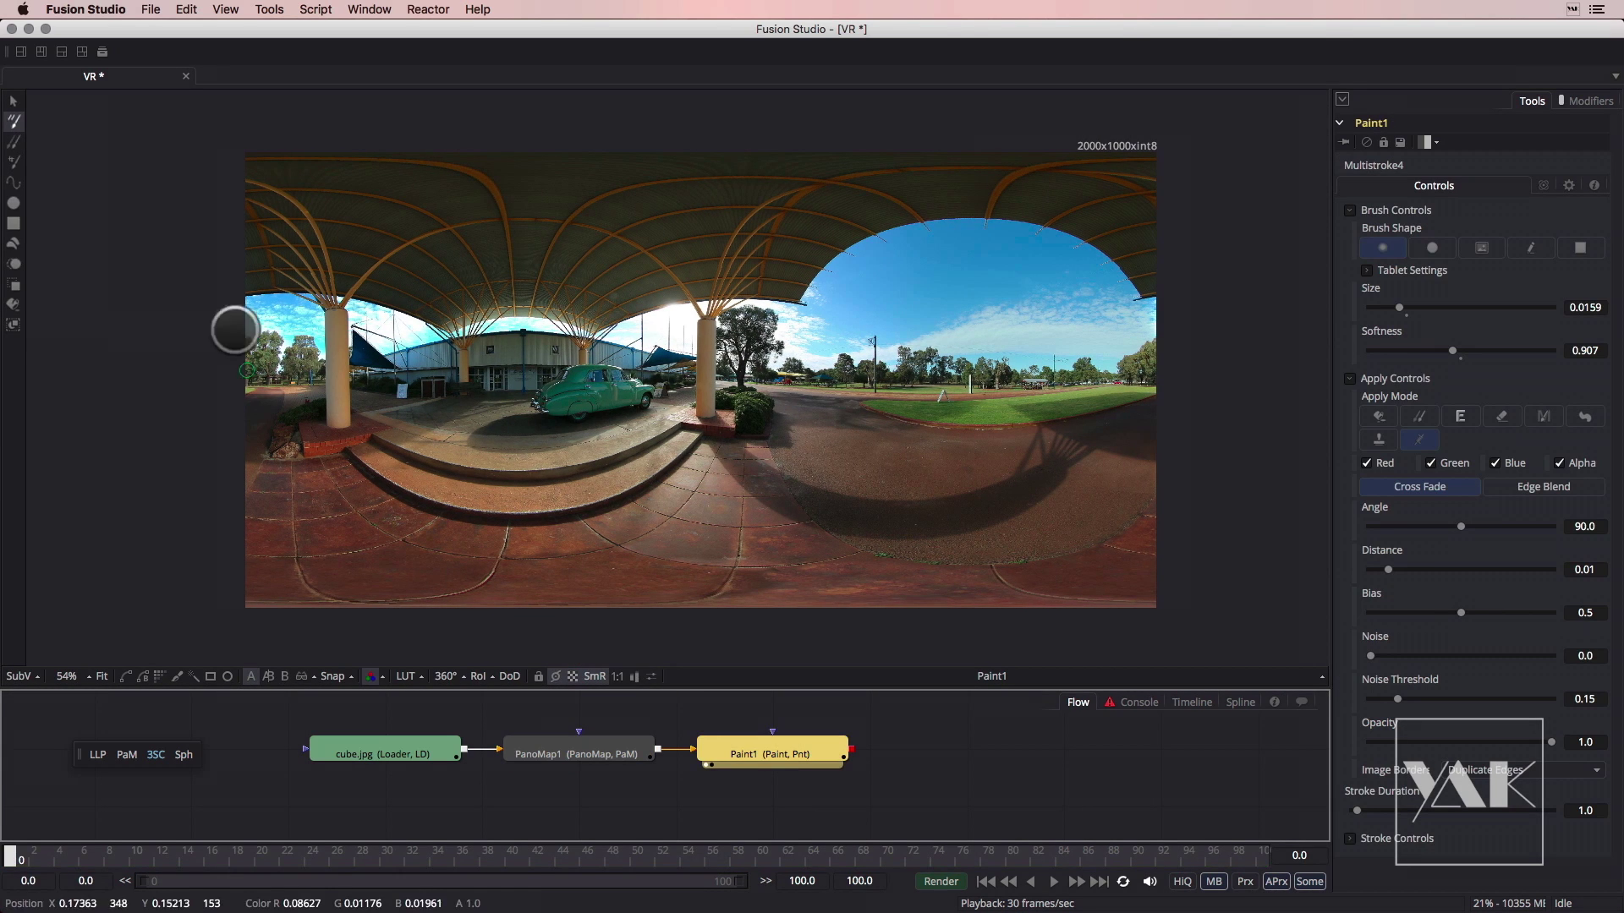
left_click(127, 754)
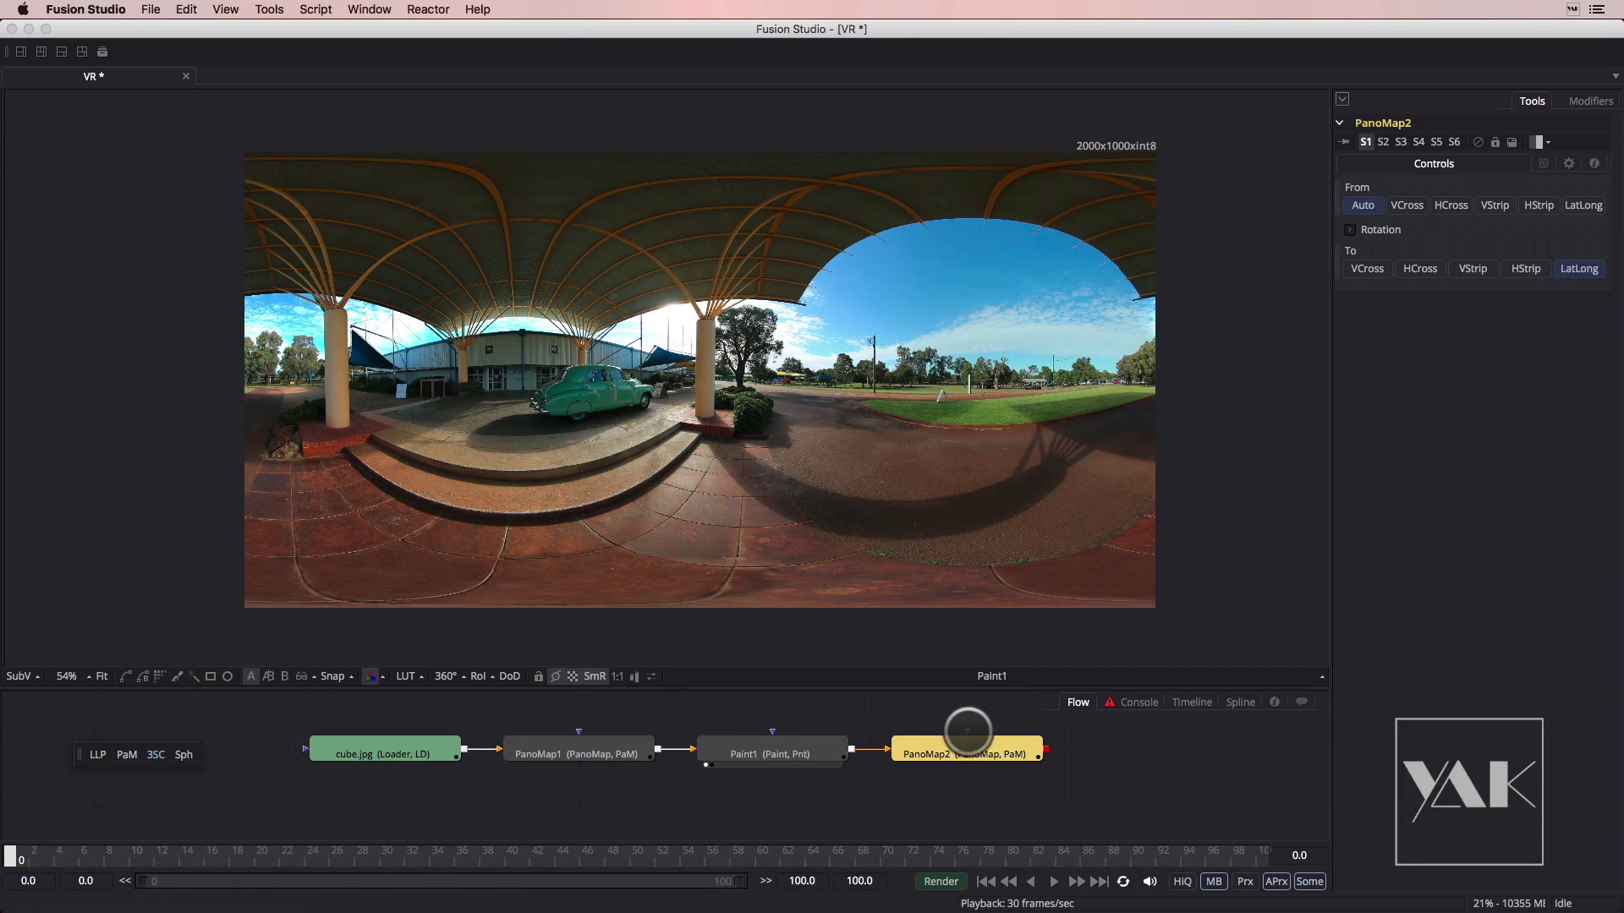
left_click(1418, 269)
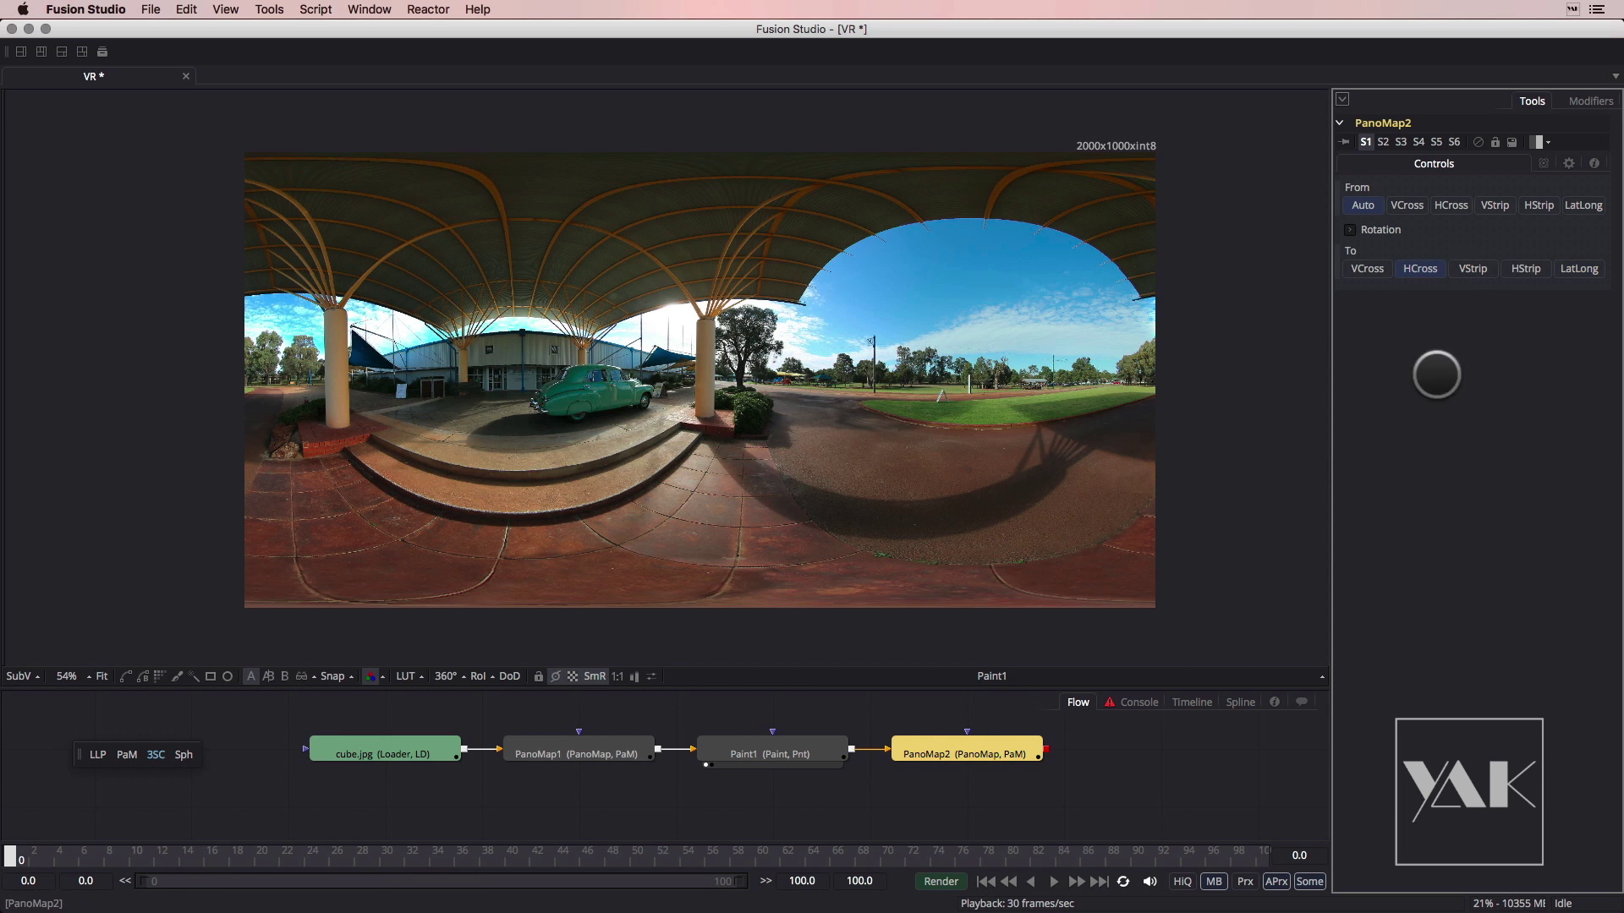
left_click(970, 754)
key("1")
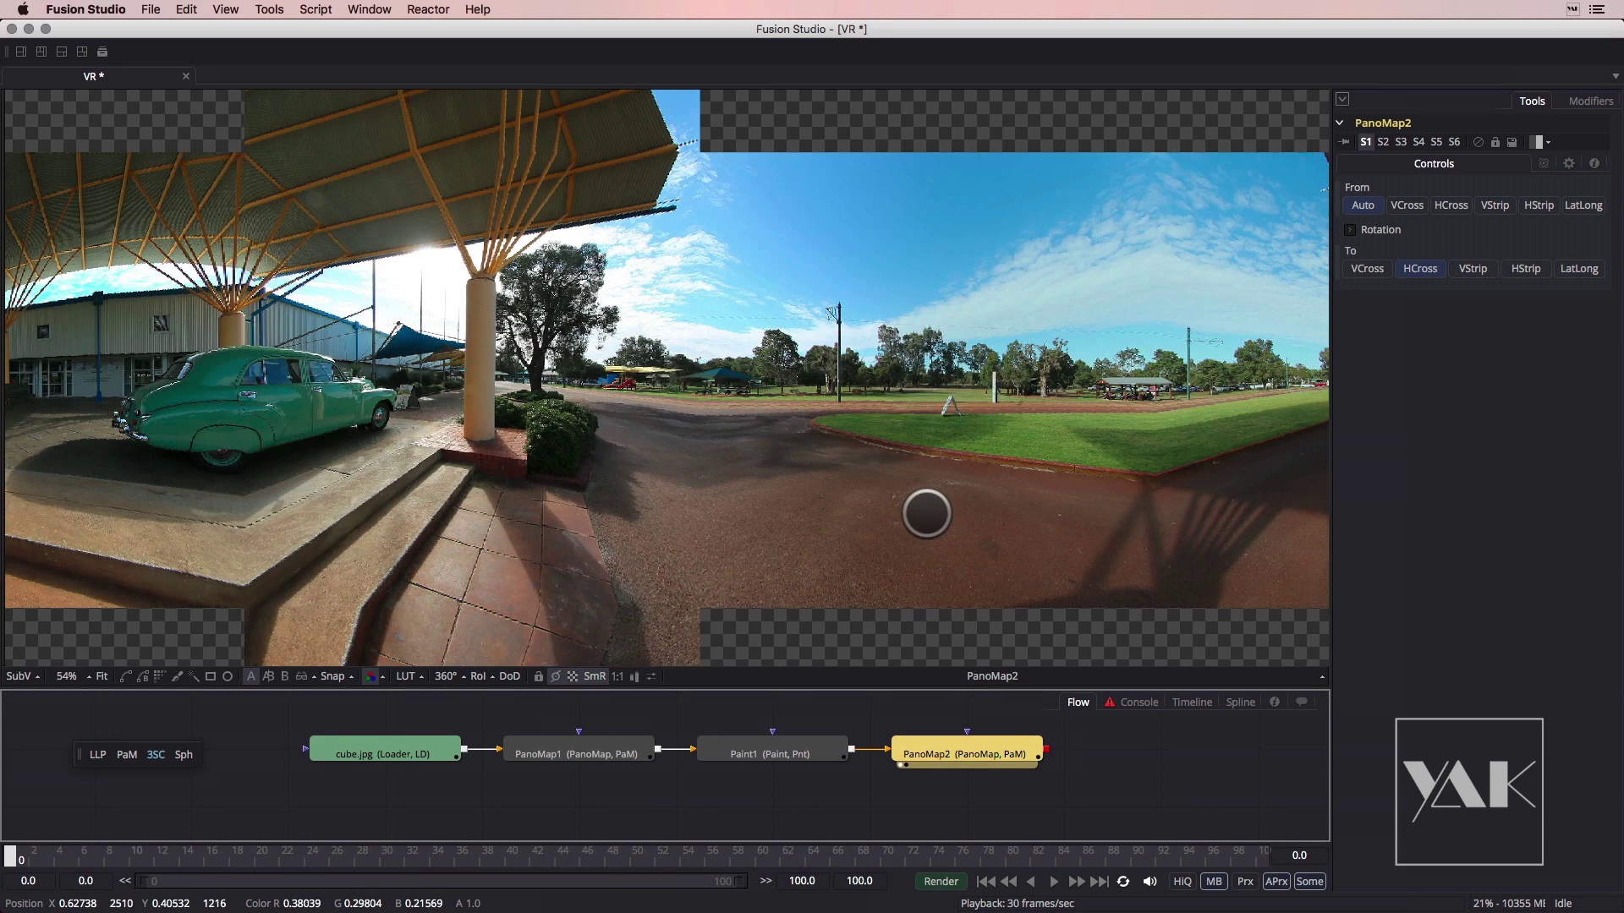
Examine the whole HCross output flat, and look around its sky, roof edge and ground in the 360° view
scroll(793, 475, "down", 5)
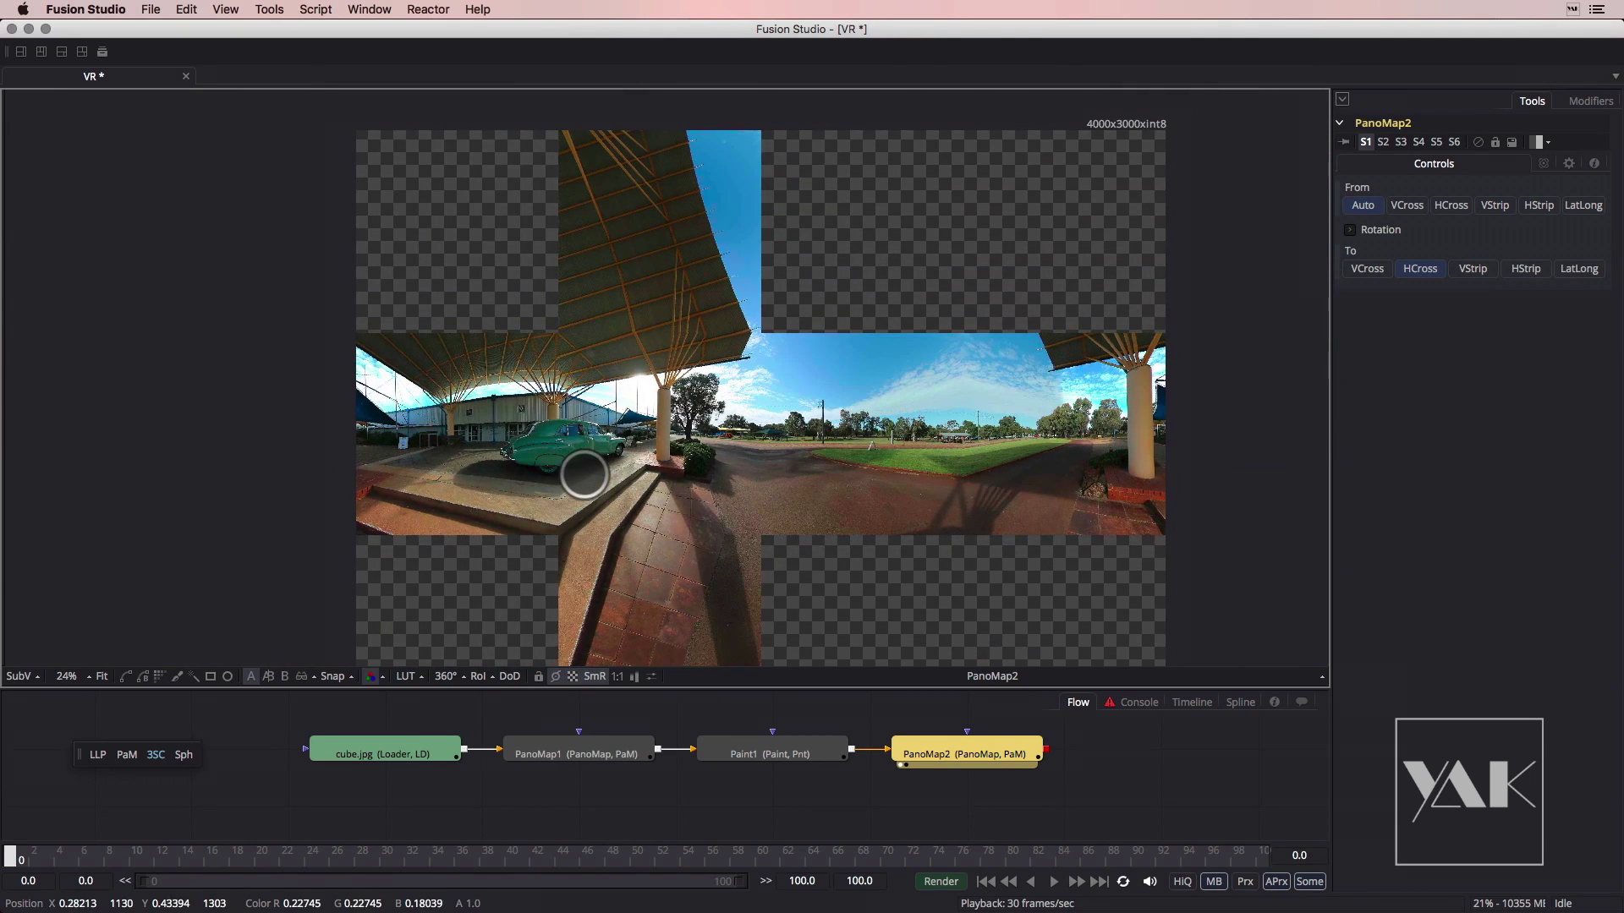
scroll(784, 481, "down", 2)
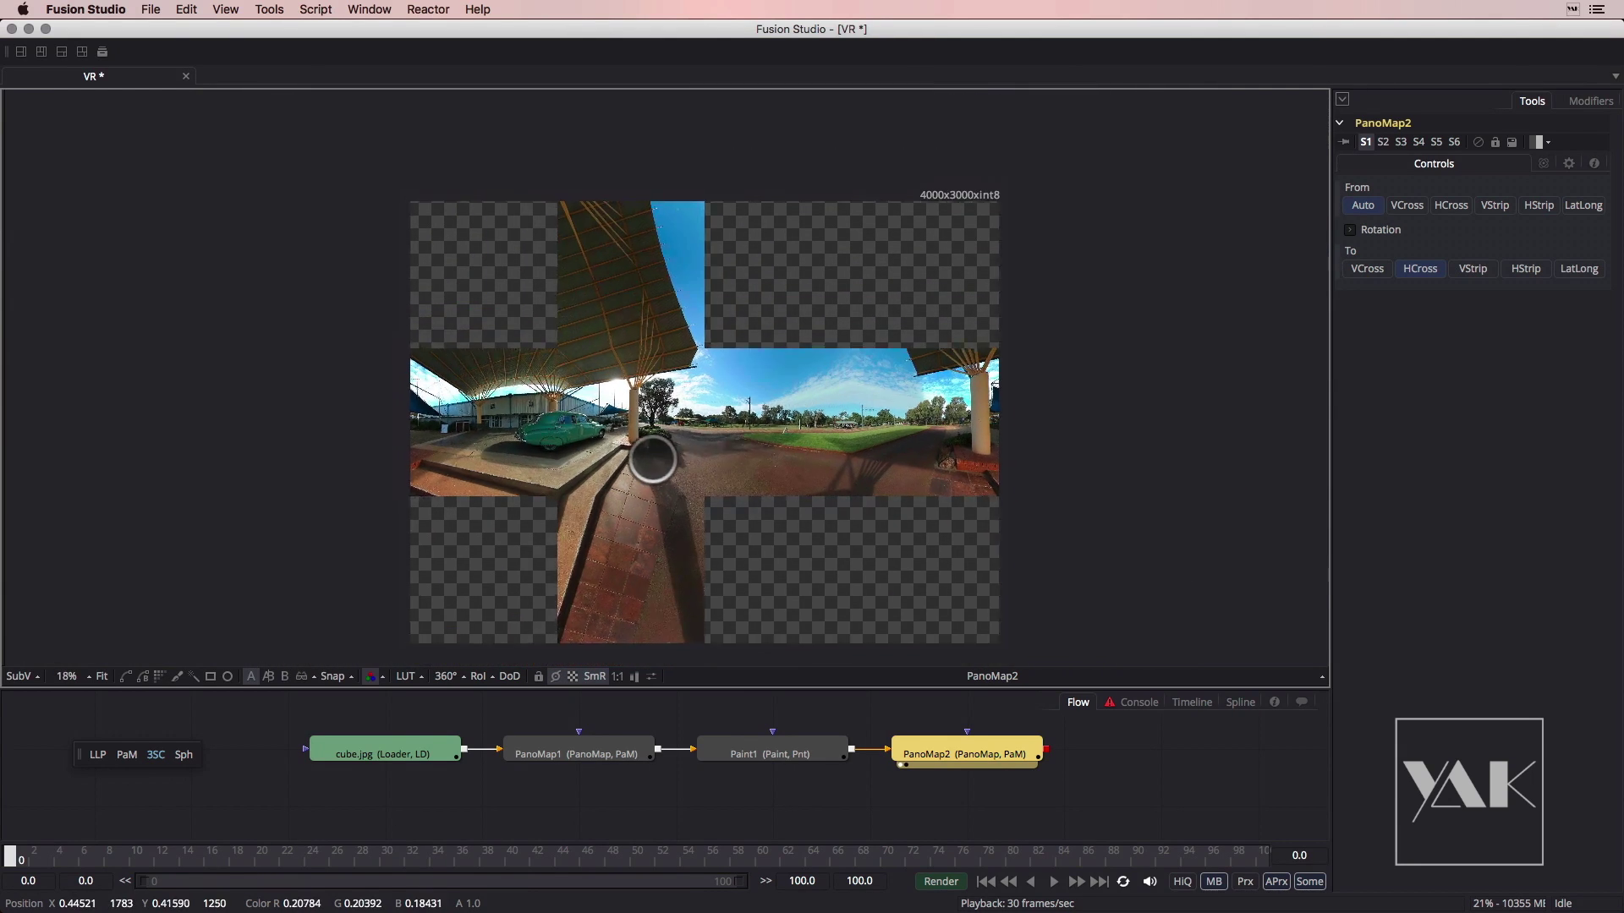
left_click_drag(760, 459, 737, 427)
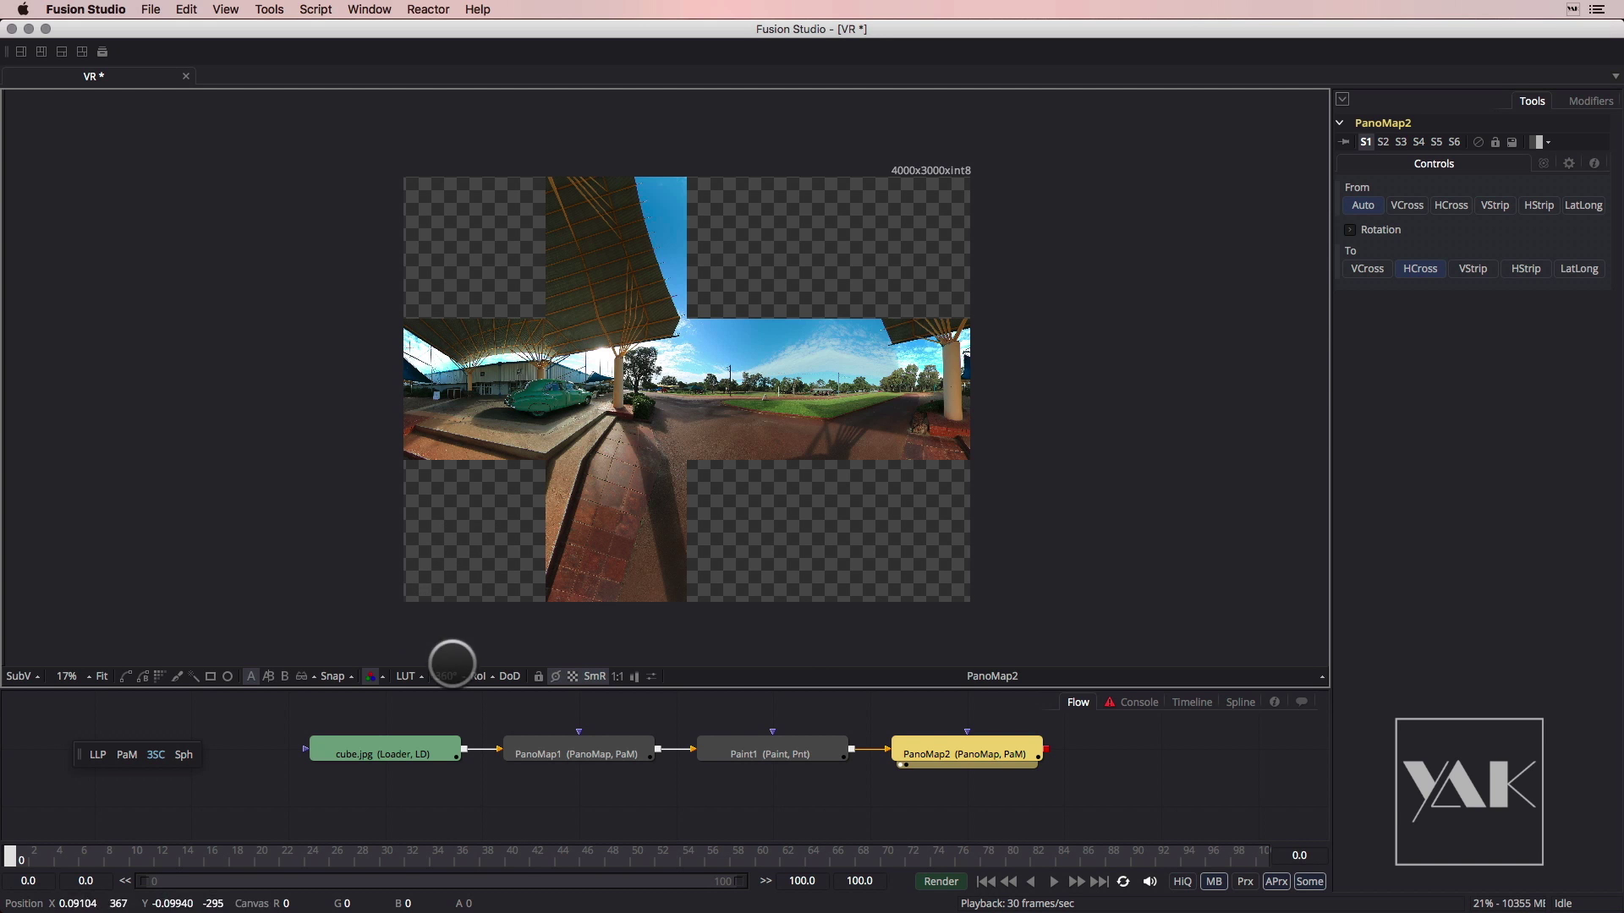
left_click(448, 675)
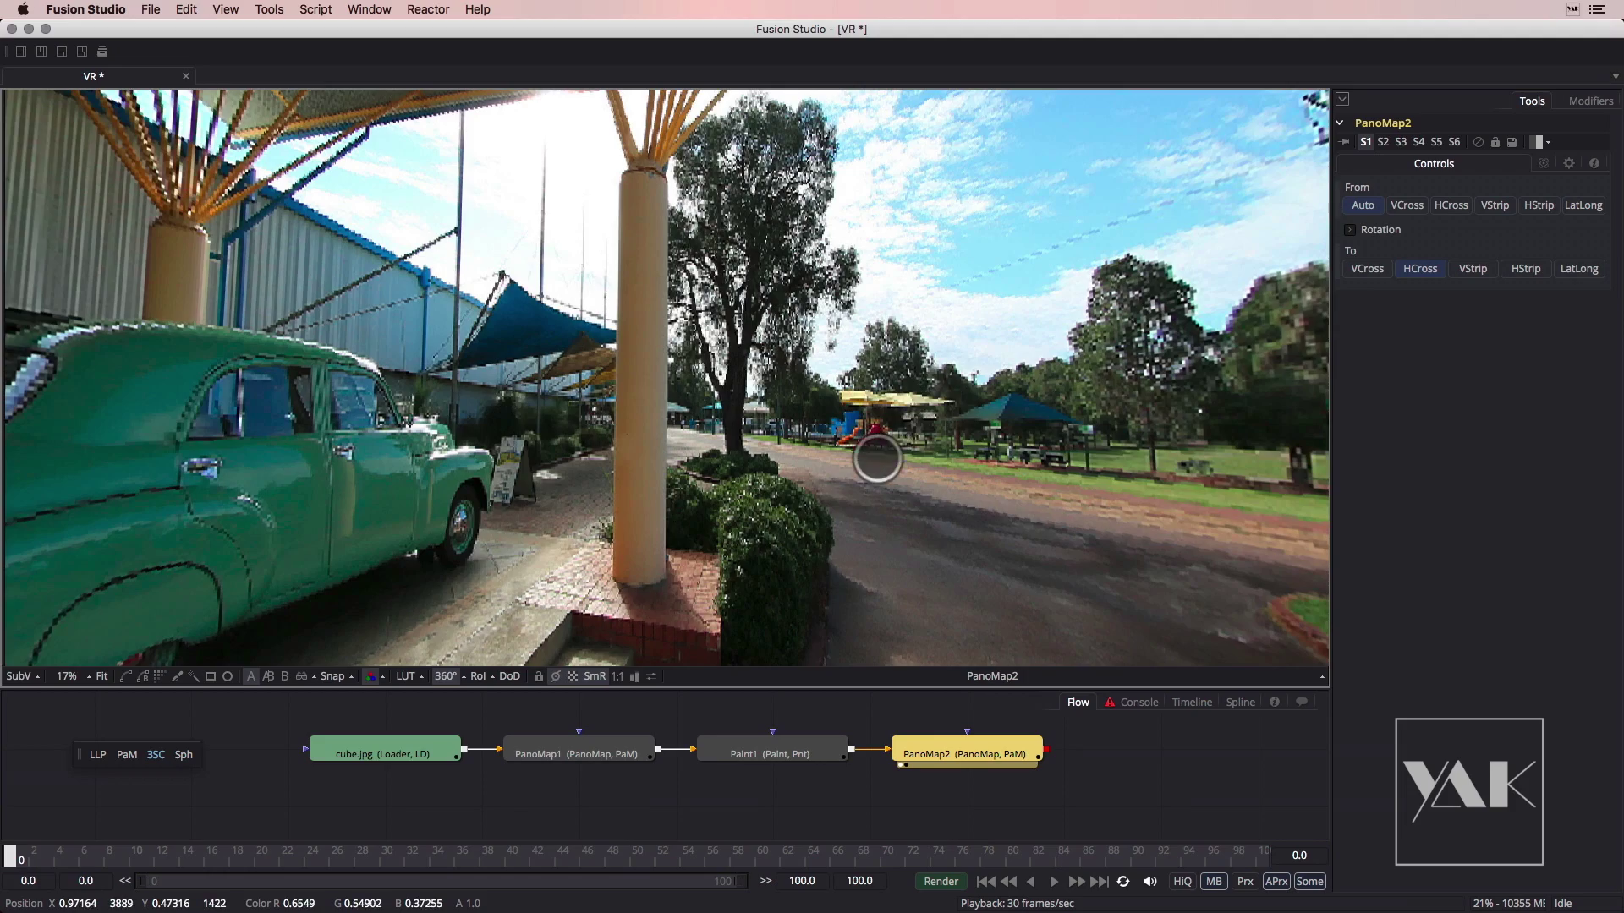
left_click_drag(905, 397, 748, 416)
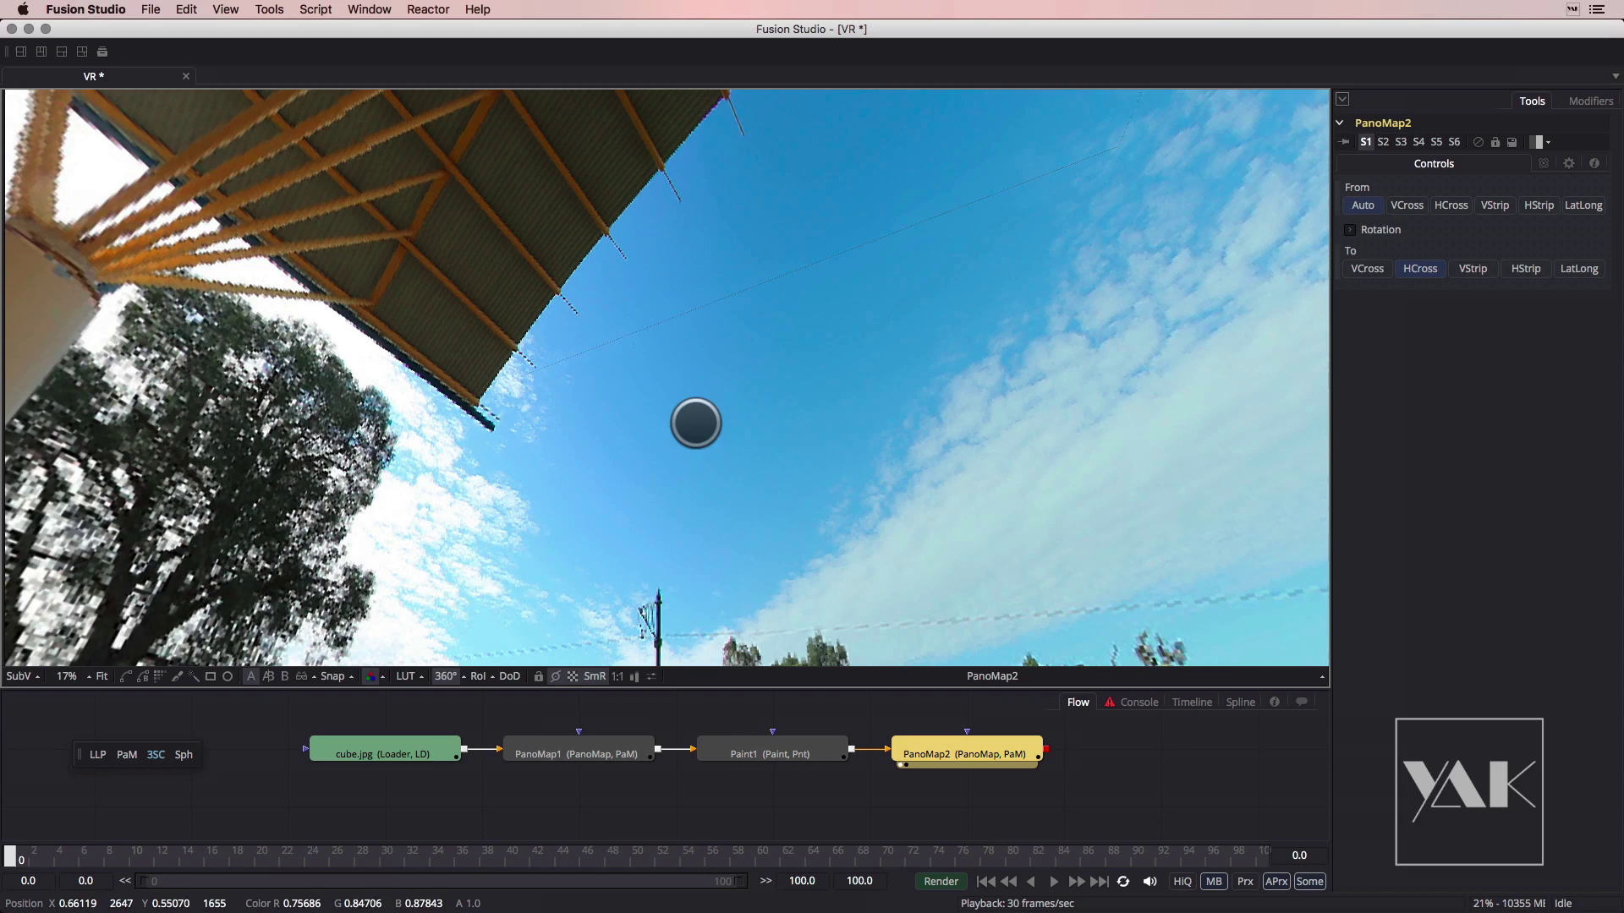
left_click_drag(770, 521, 815, 465)
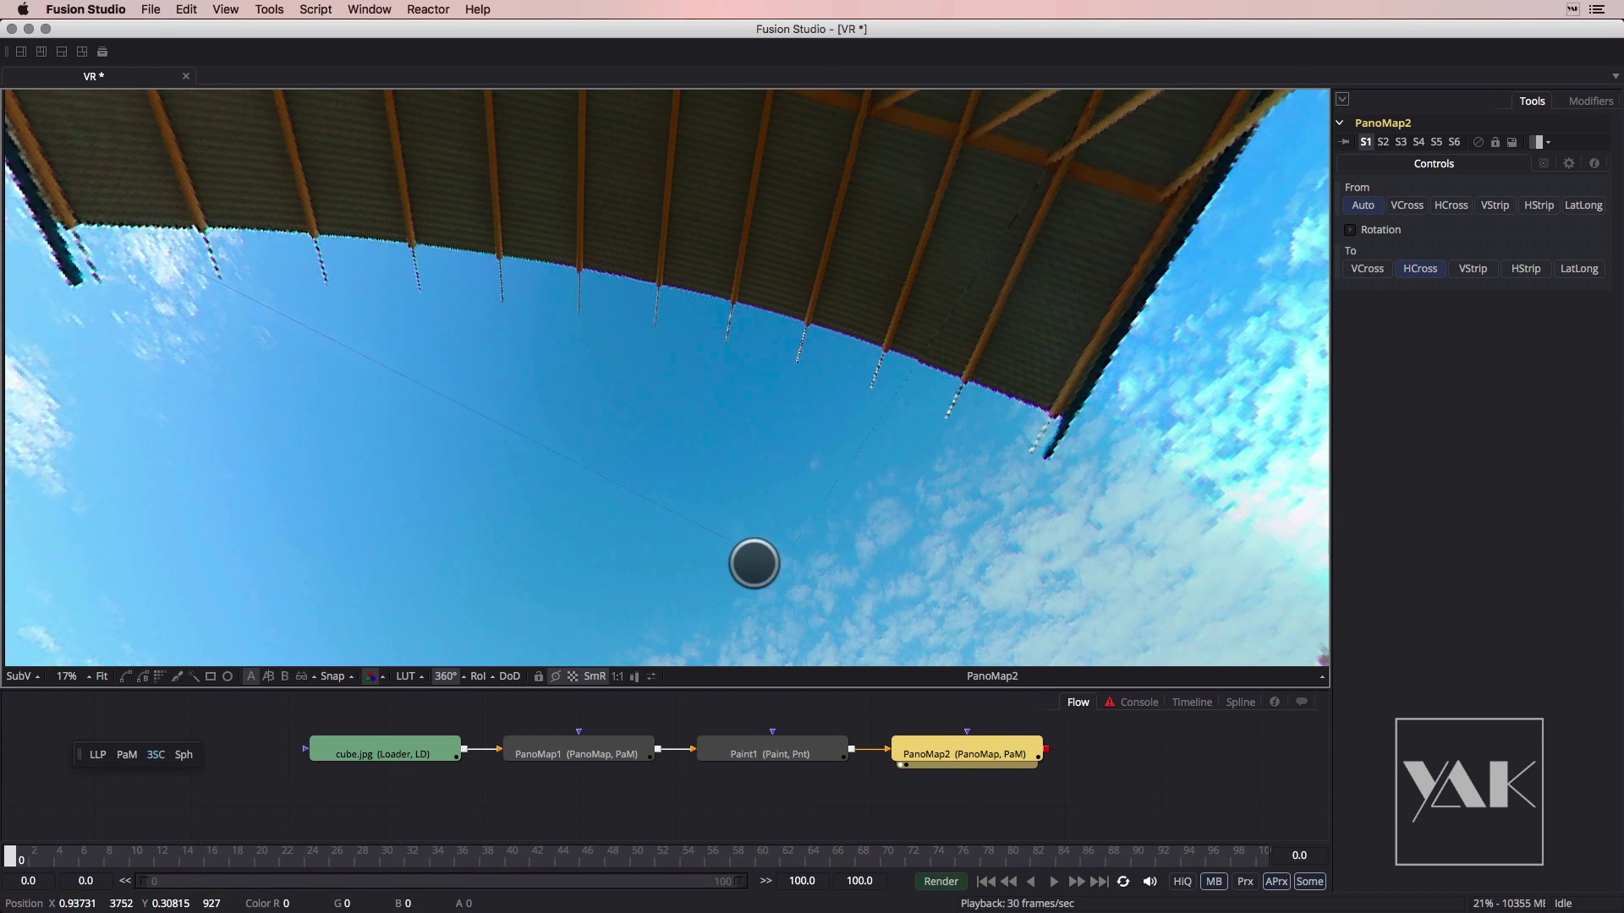
left_click_drag(696, 595, 706, 461)
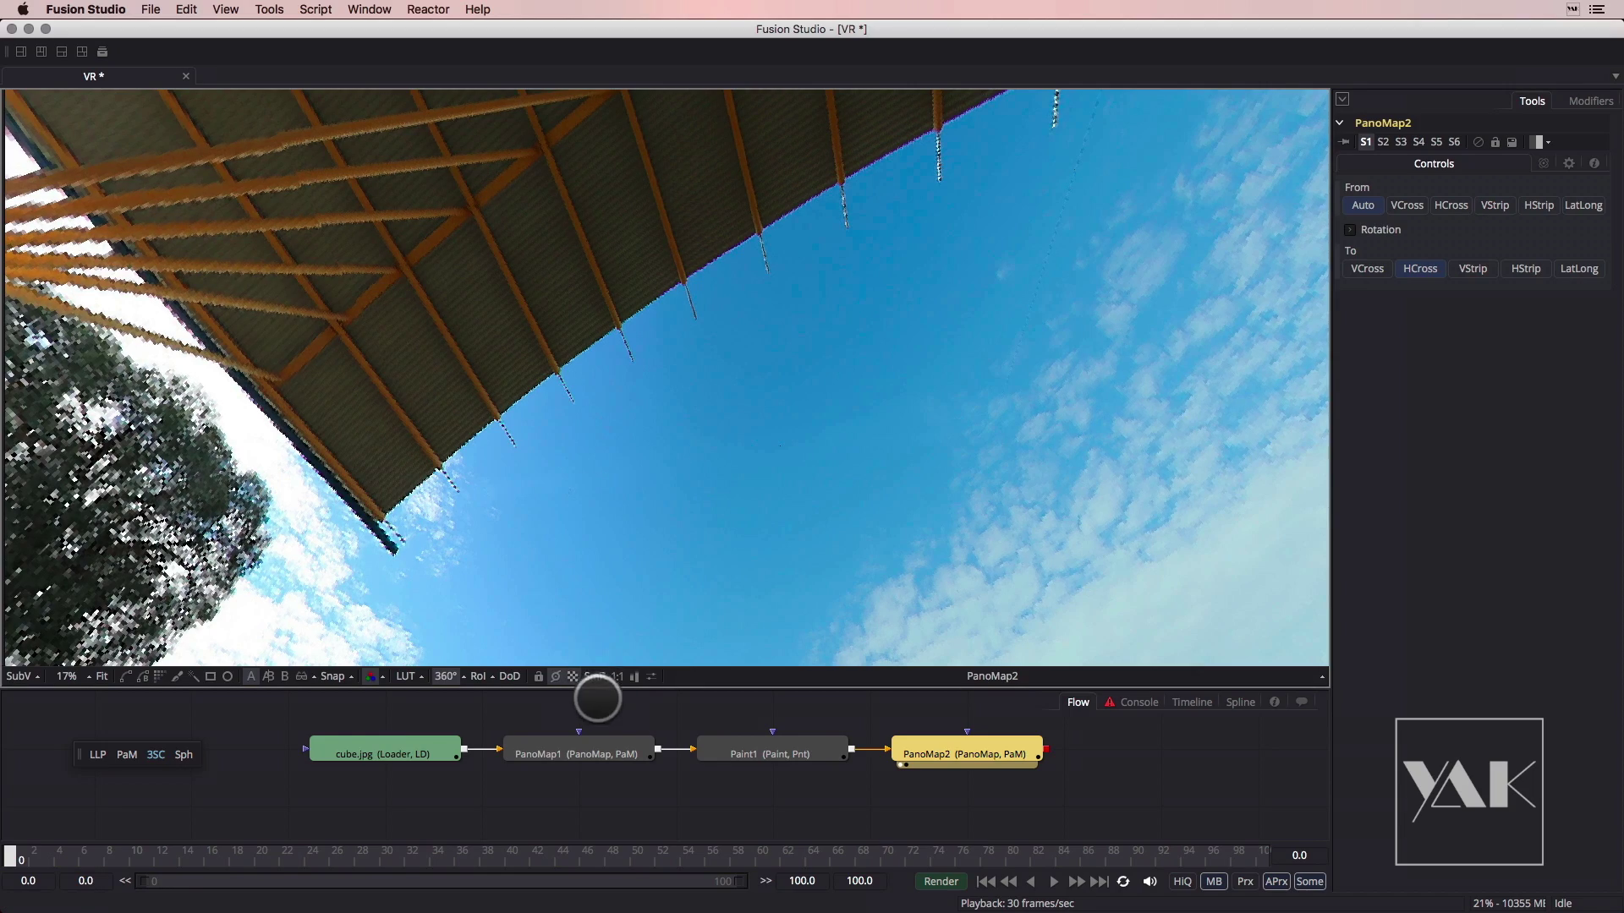
left_click_drag(792, 495, 876, 302)
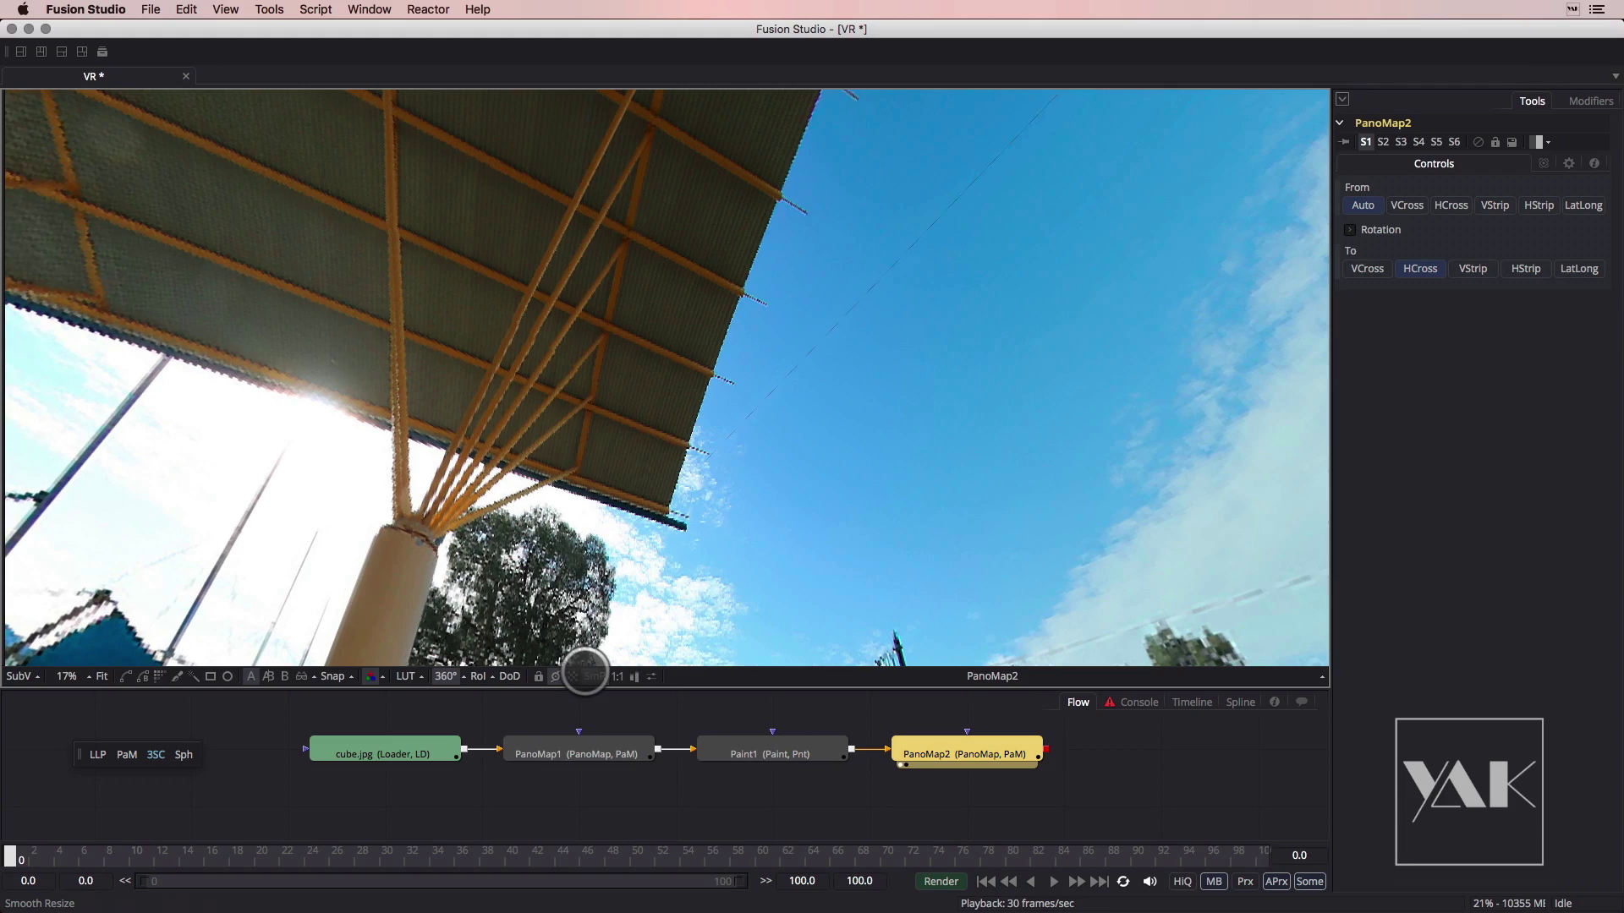
left_click_drag(764, 460, 925, 671)
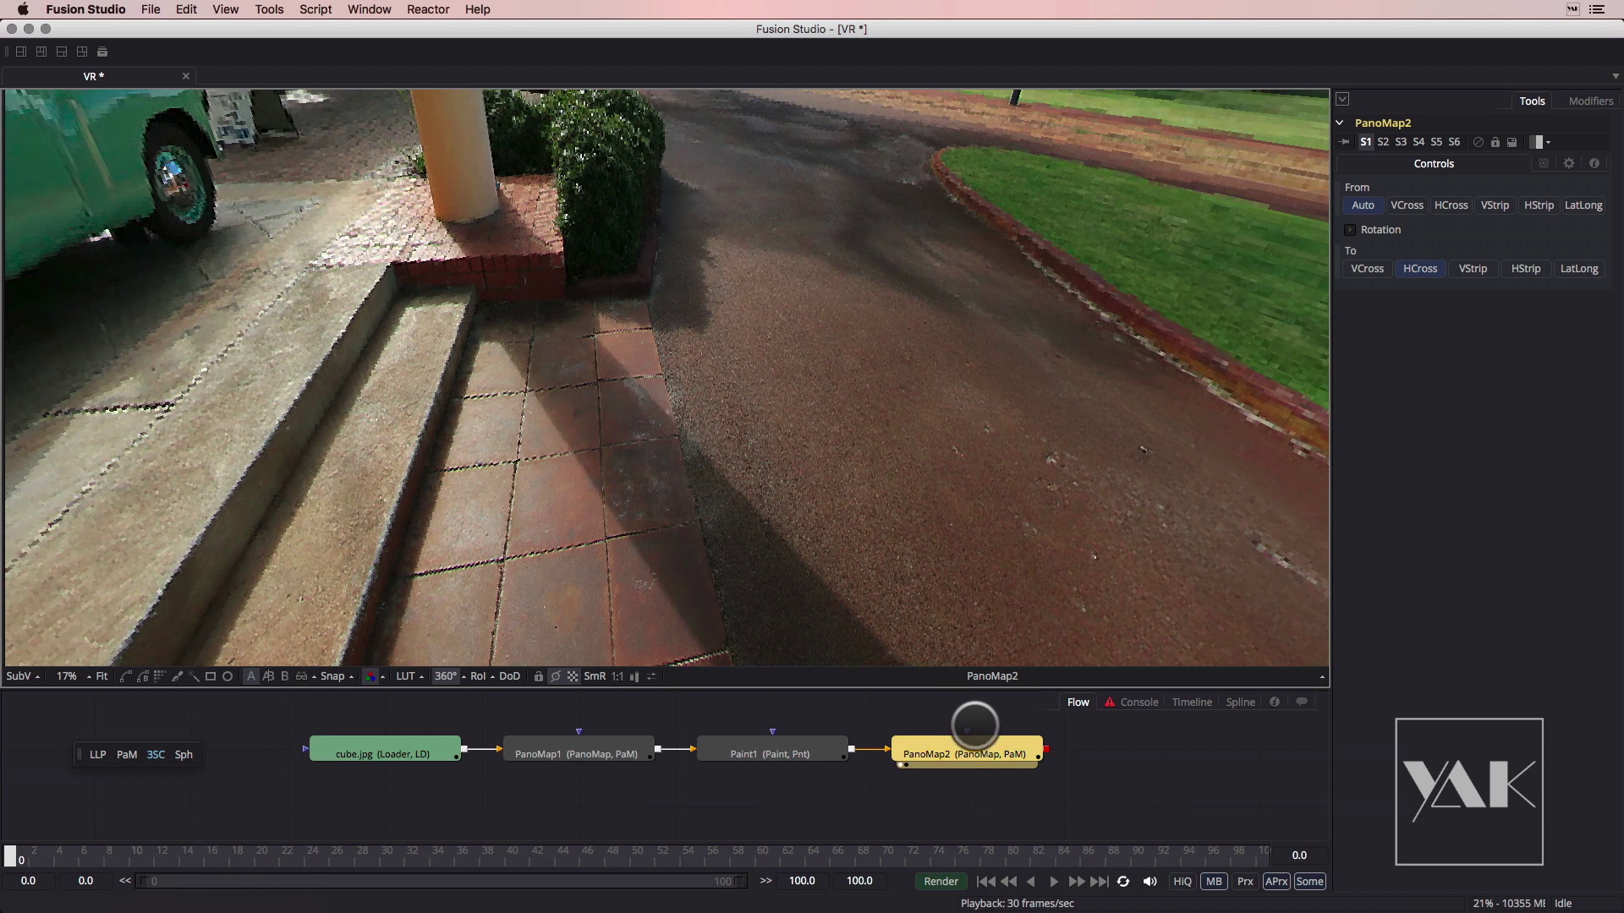
Turn off the 360° view and compare the cube.jpg loader, first PanoMap, Paint and second PanoMap outputs, fitted to the viewer
mouse_move(559, 767)
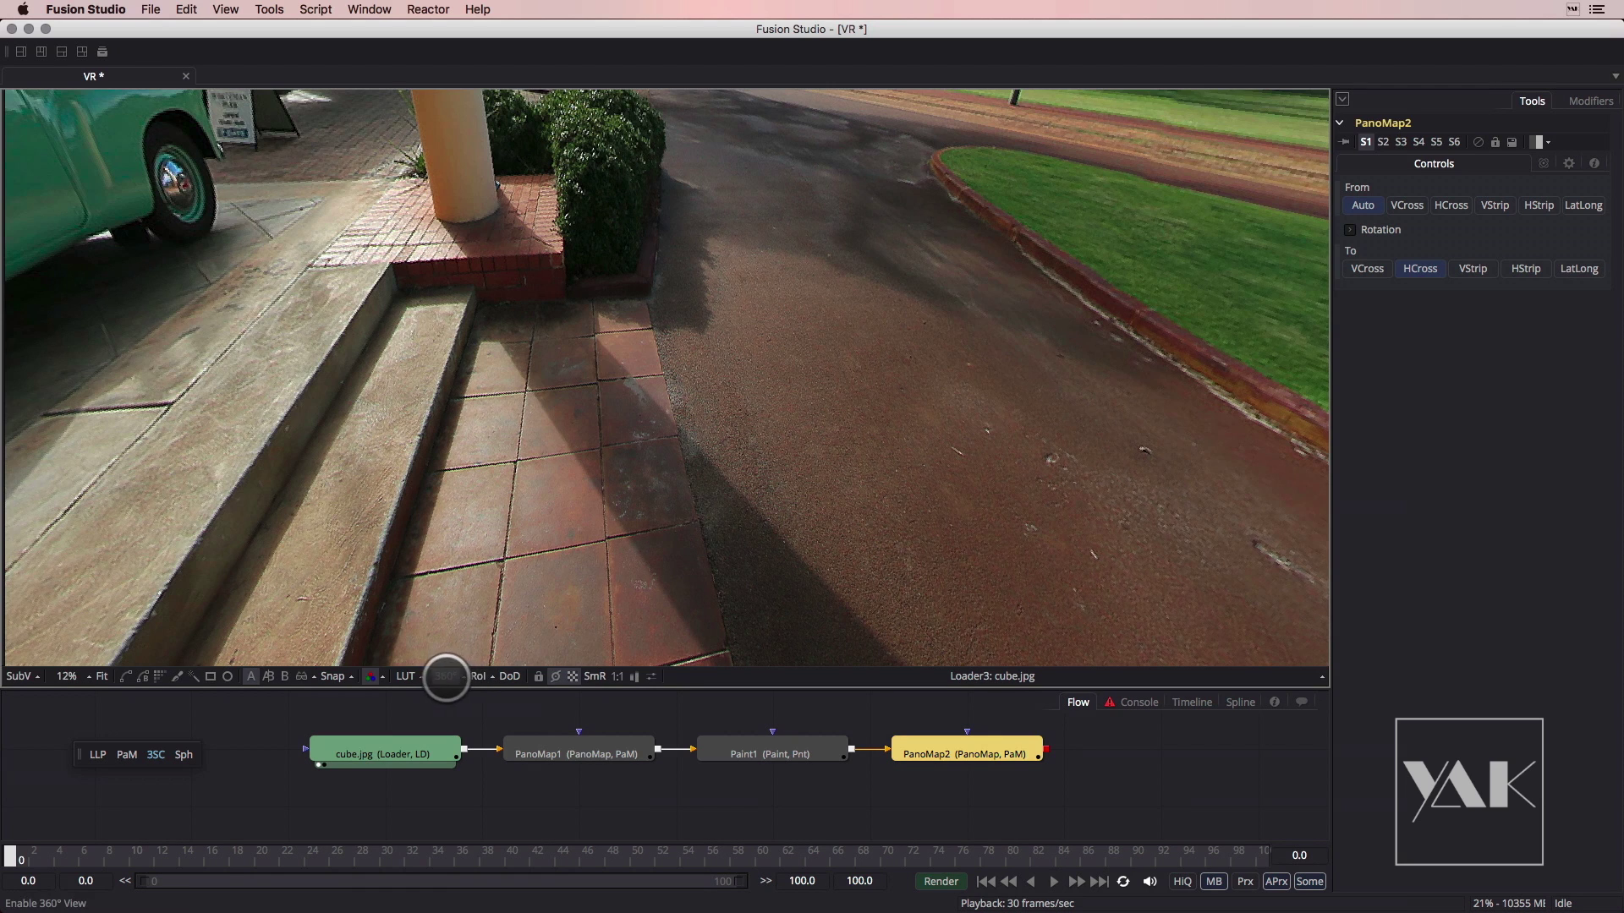
left_click(443, 676)
left_click_drag(575, 728, 609, 568)
left_click(97, 675)
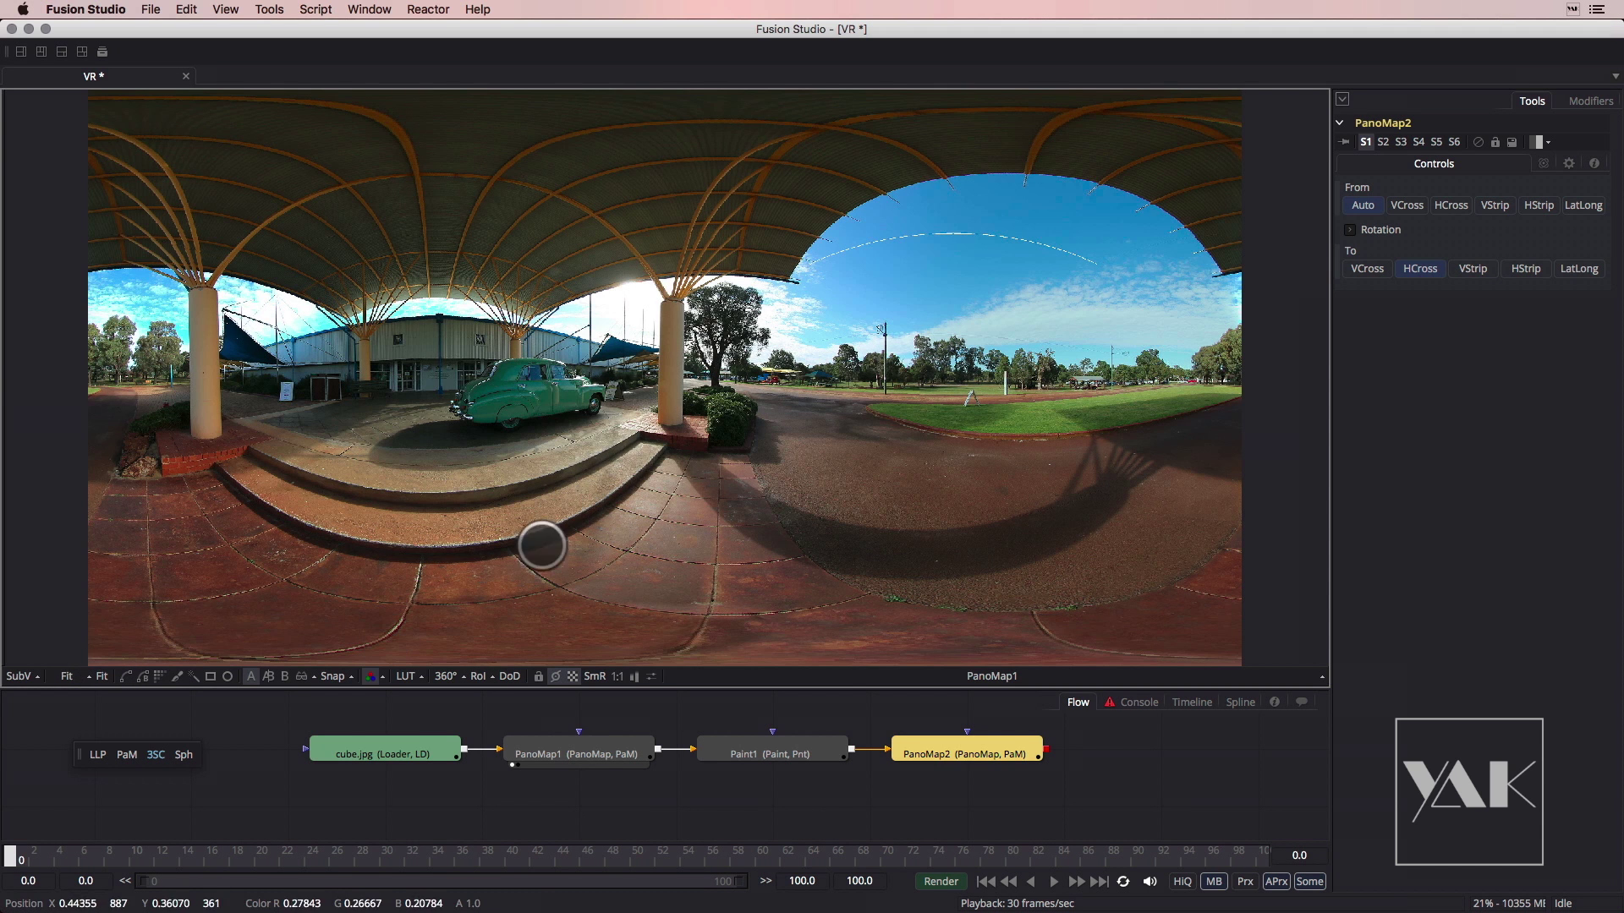
left_click_drag(391, 750, 386, 601)
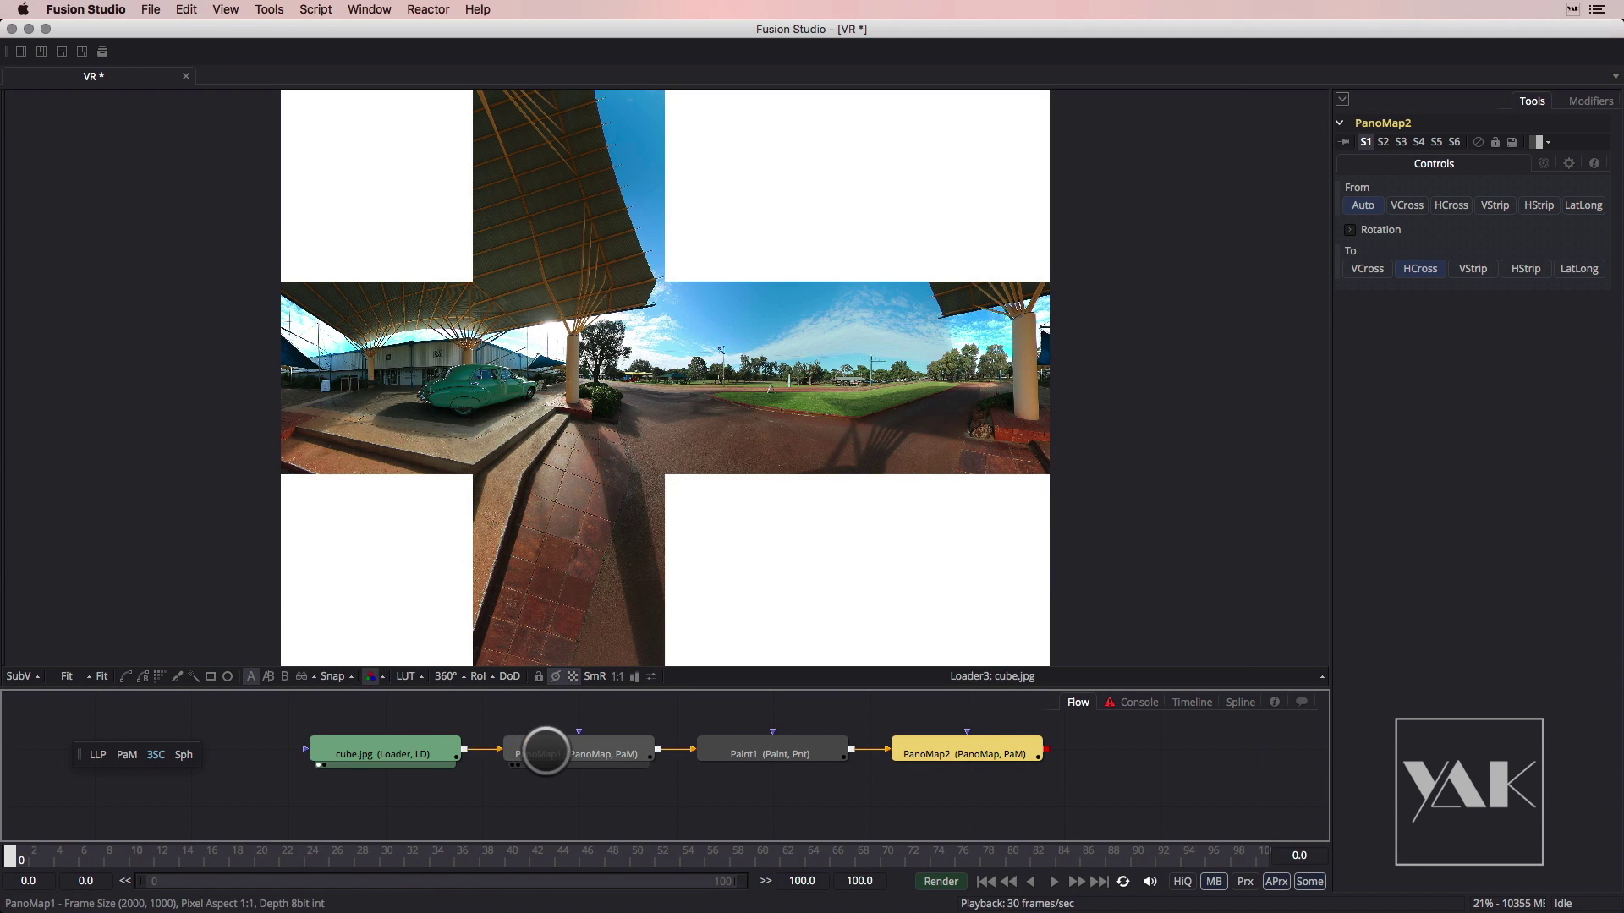
left_click_drag(544, 750, 541, 609)
left_click(767, 744)
left_click_drag(767, 734, 769, 627)
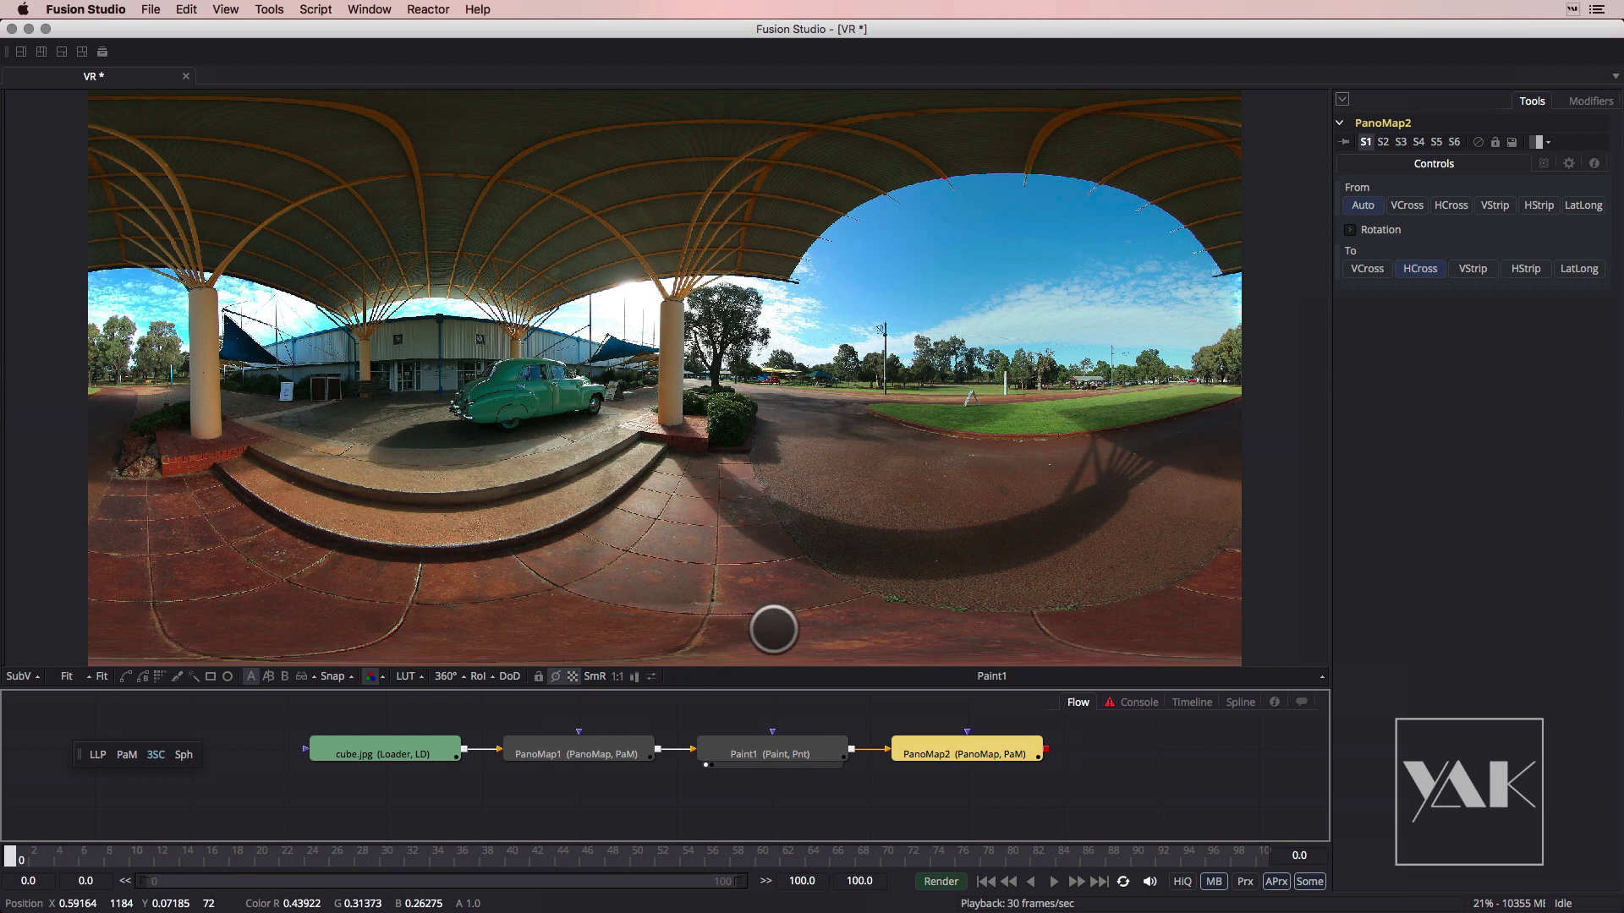
left_click(972, 748)
left_click_drag(965, 541, 771, 385)
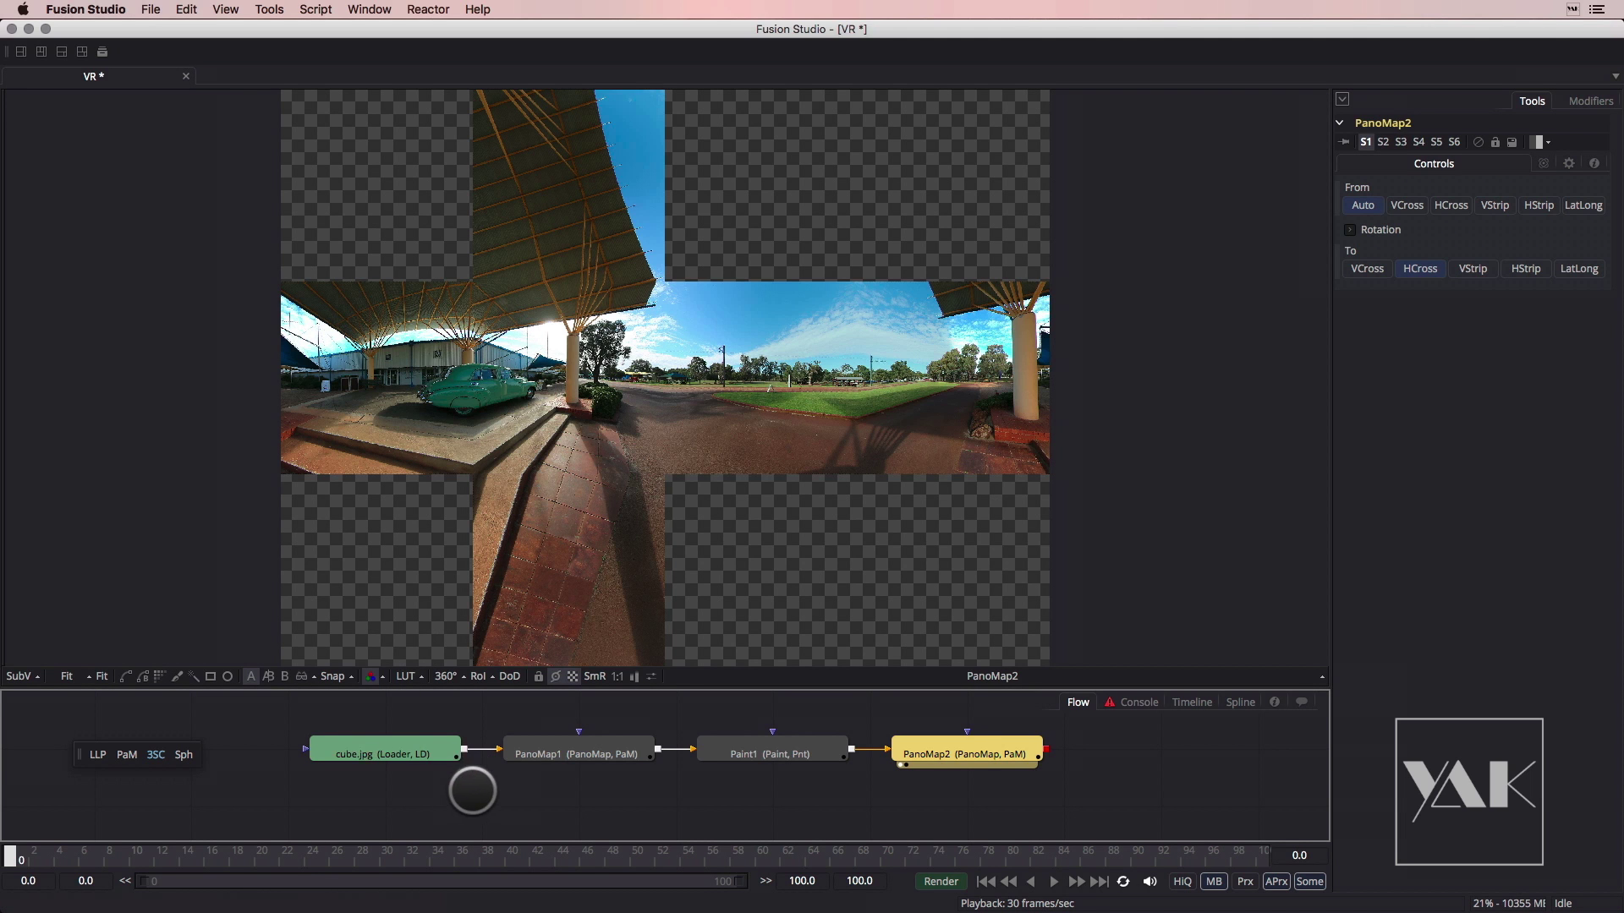
Display the Temple.mp4 loader, inspect the tripod on the ground in the 360° view, and return to the flat image
left_click_drag(479, 796, 612, 735)
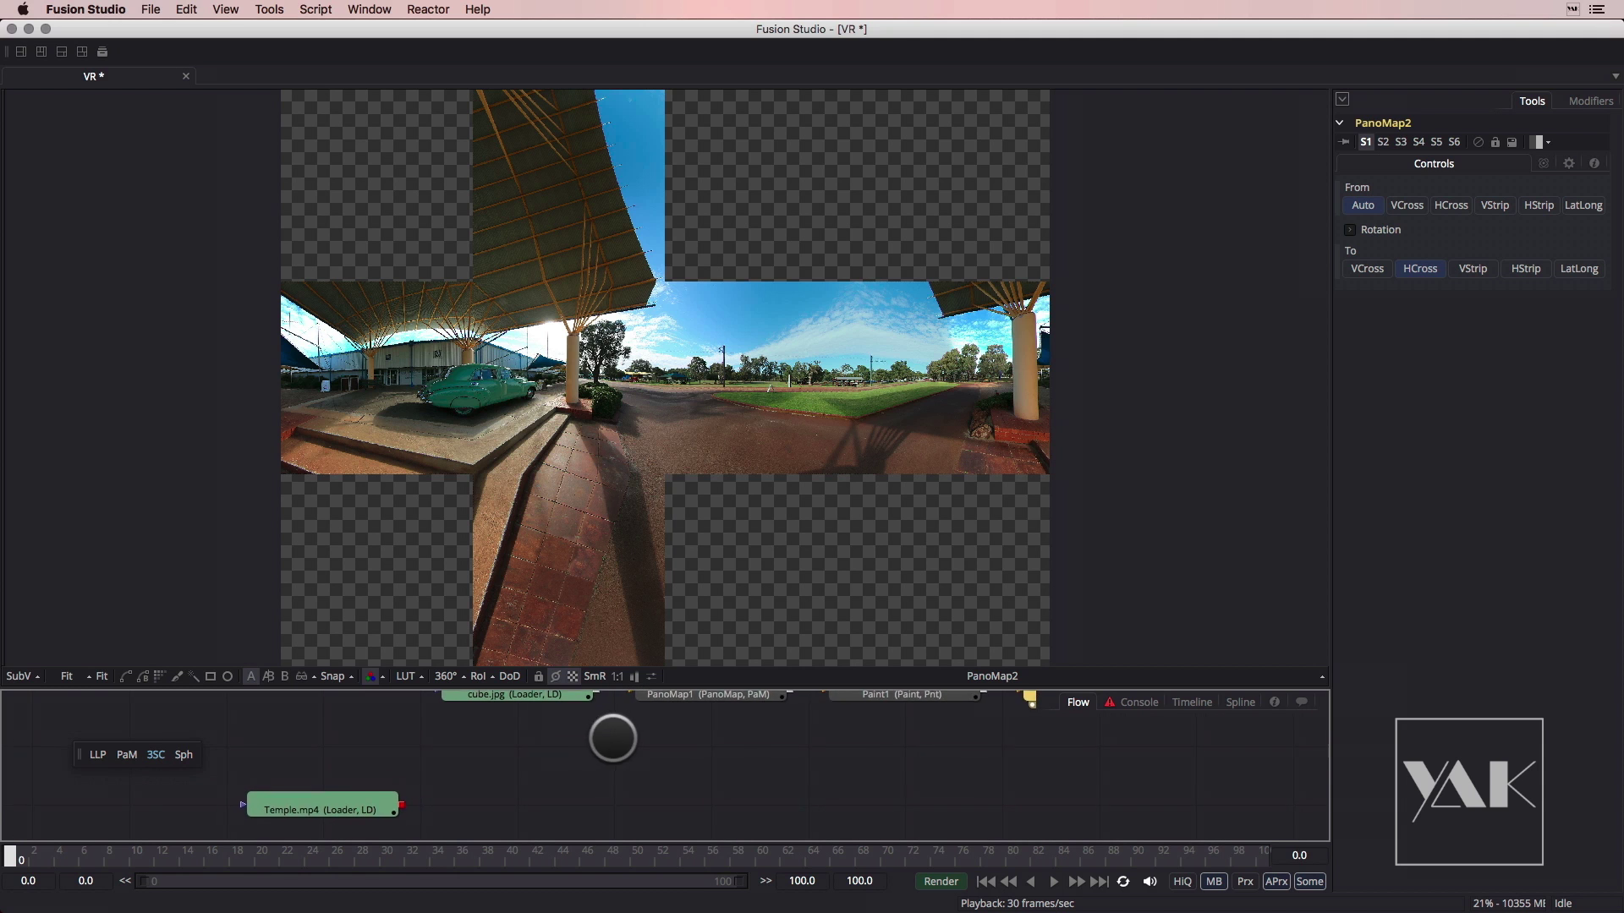
left_click_drag(338, 807, 514, 494)
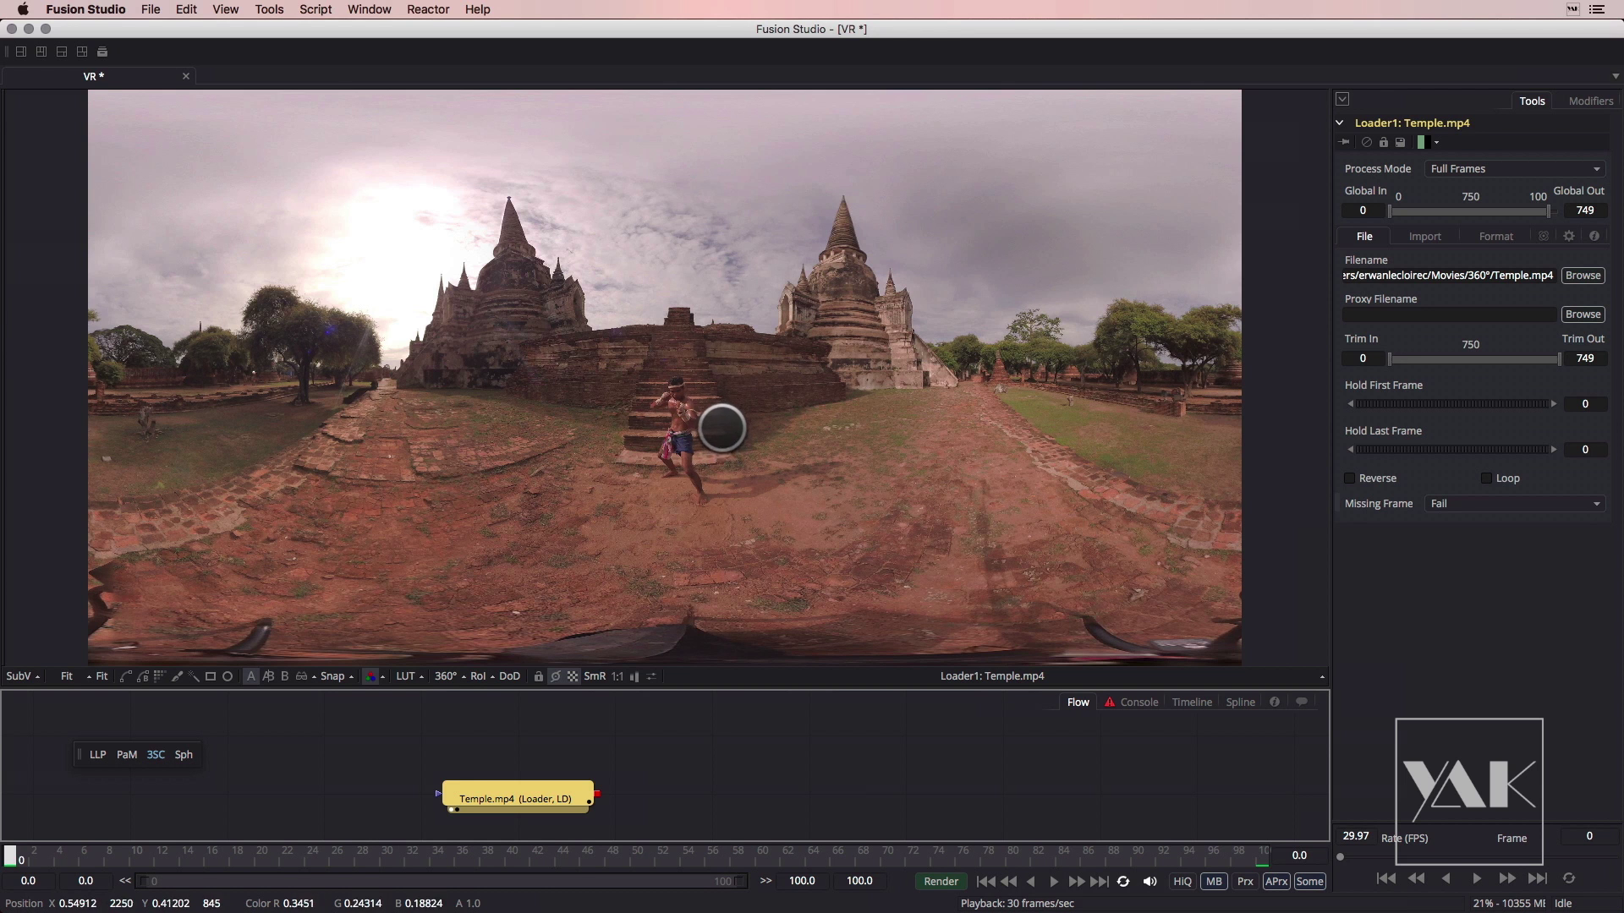
left_click(442, 677)
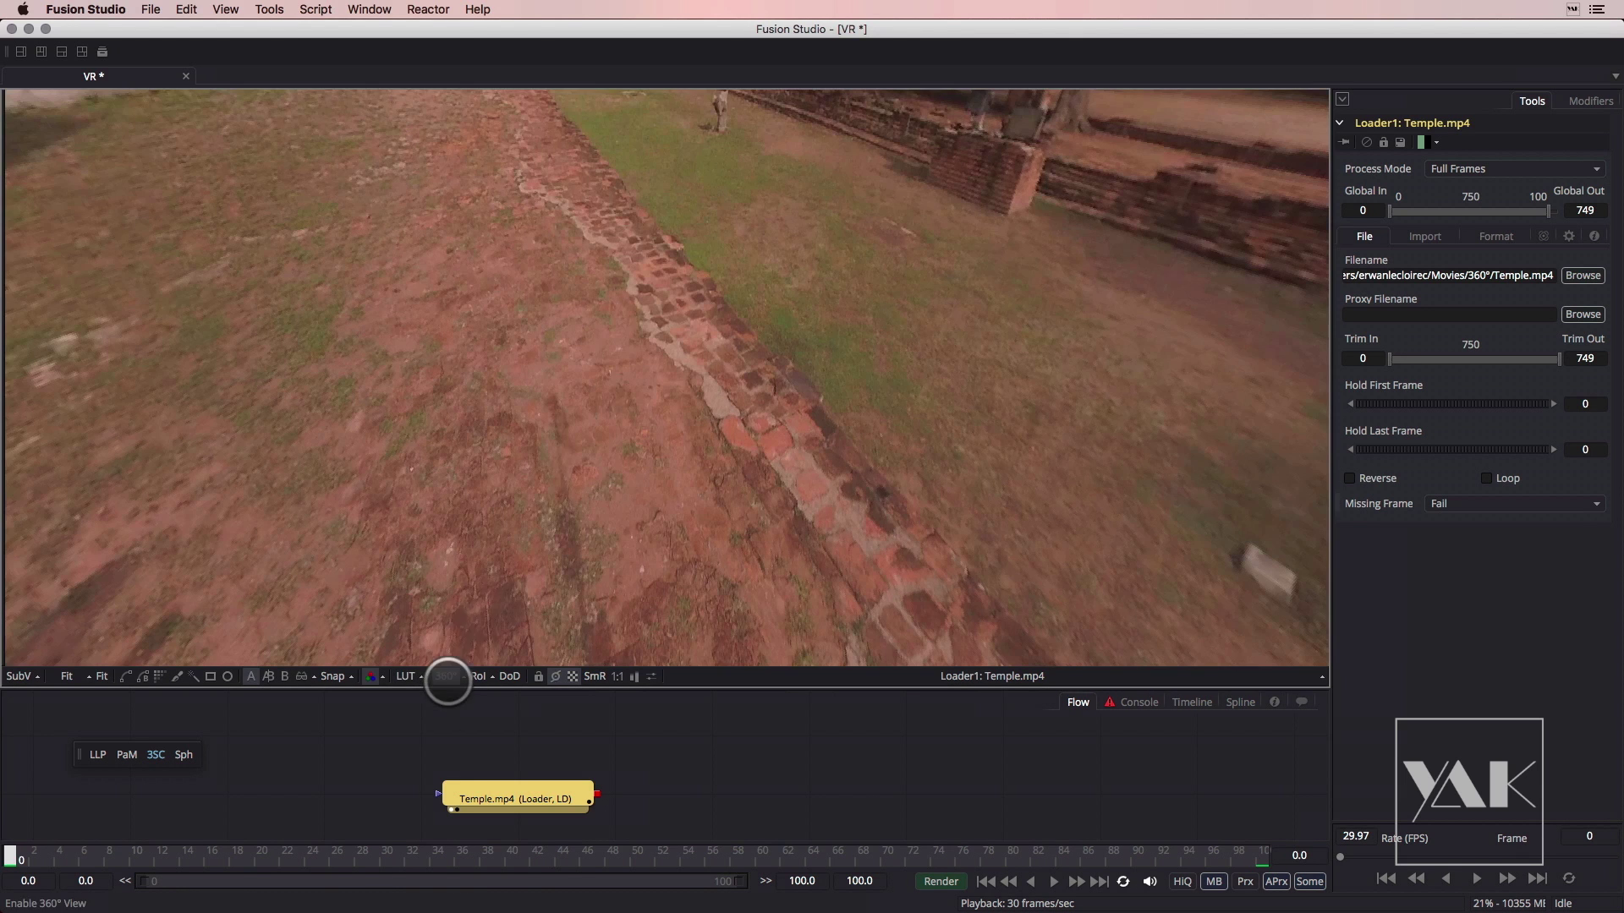
left_click_drag(554, 506, 408, 361)
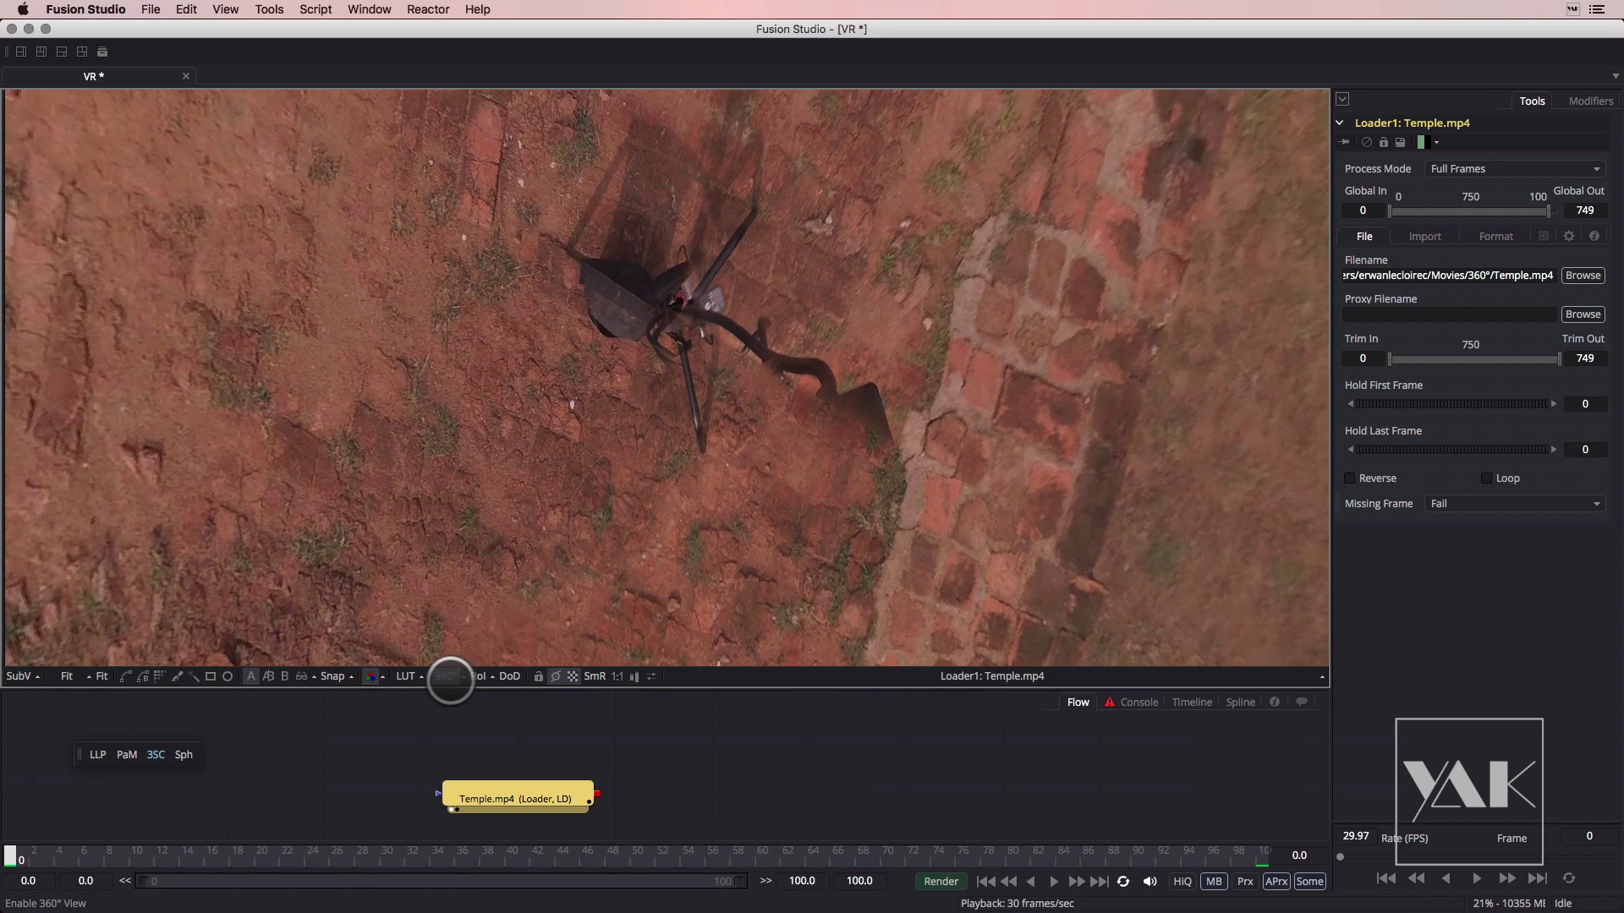
left_click(446, 676)
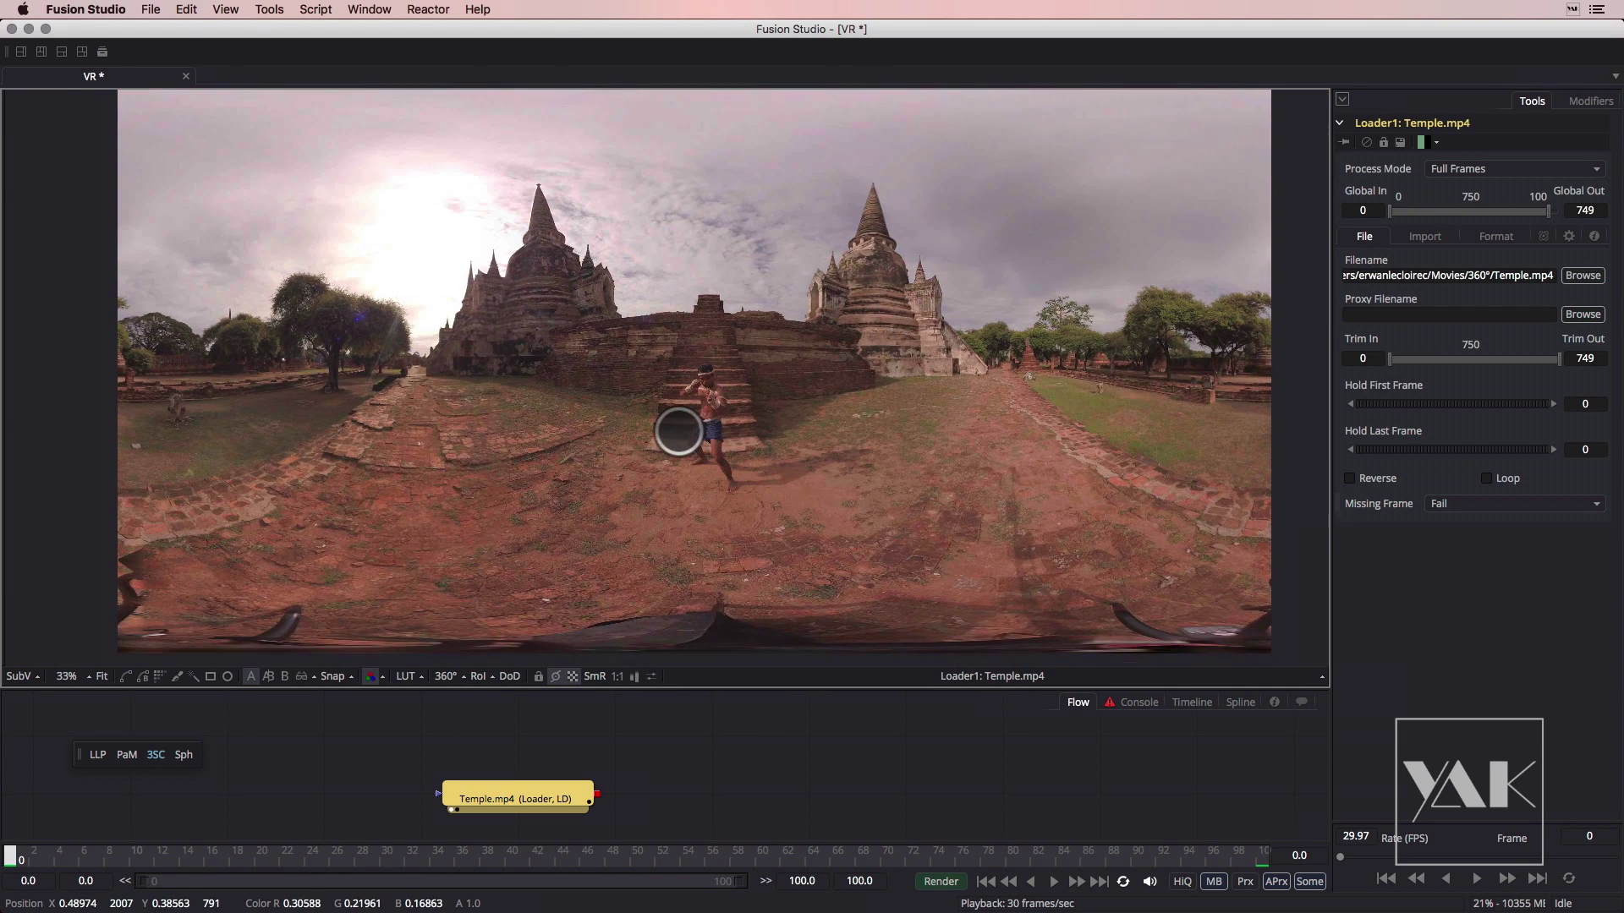
Reposition the Temple.mp4 loader in the flow and add a LatLong Patcher node after it
left_click(269, 9)
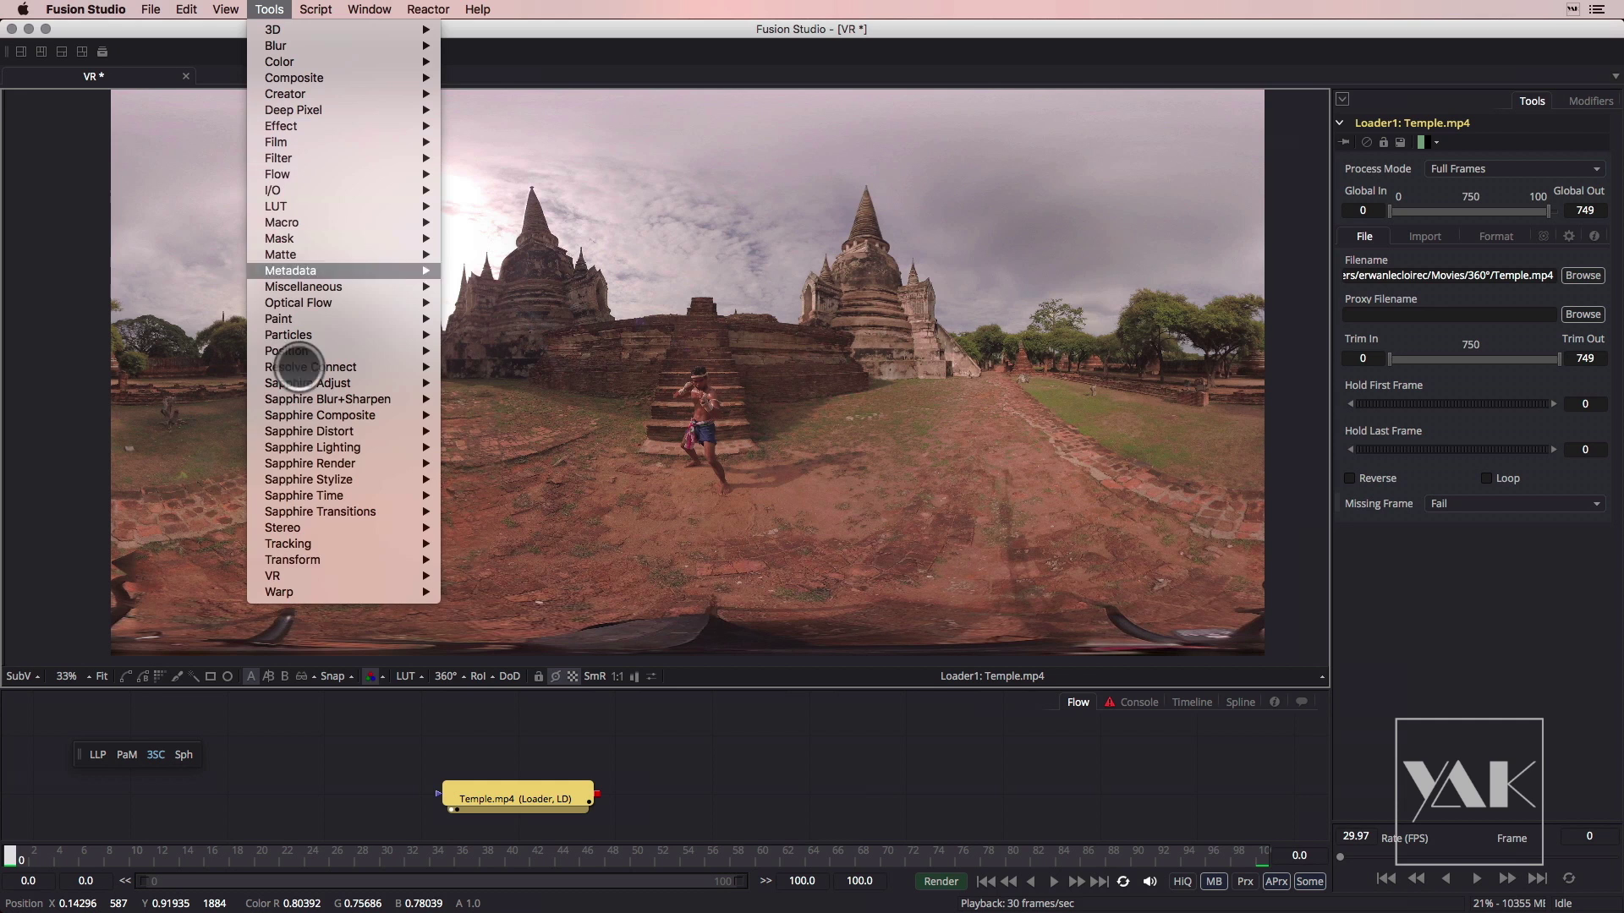
mouse_move(339, 576)
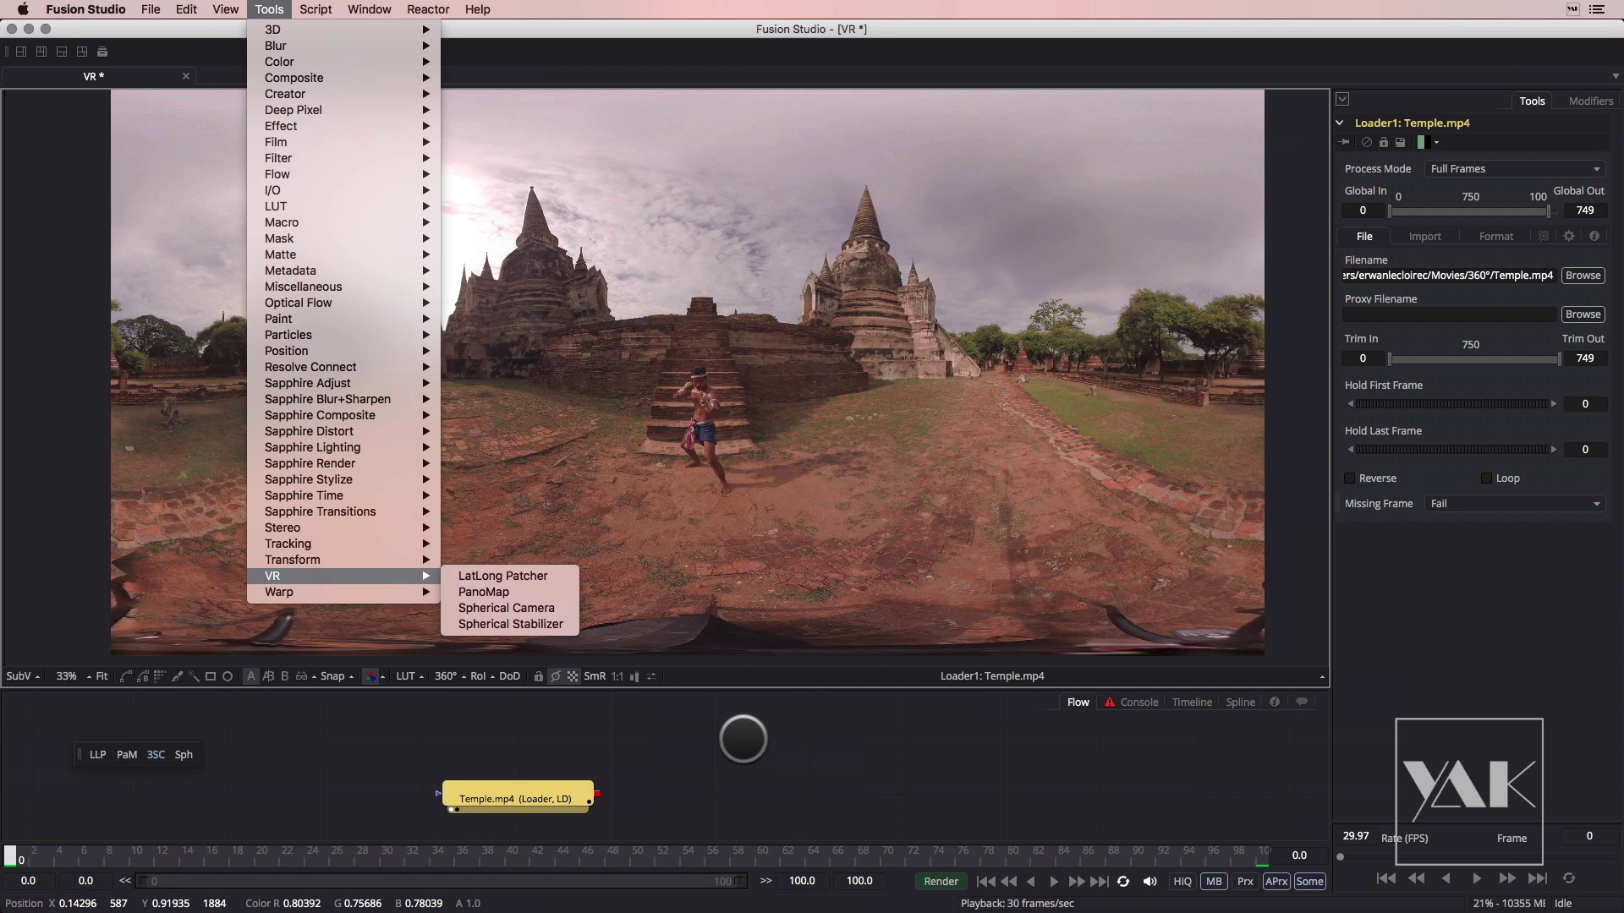
left_click(742, 739)
left_click_drag(519, 787, 421, 729)
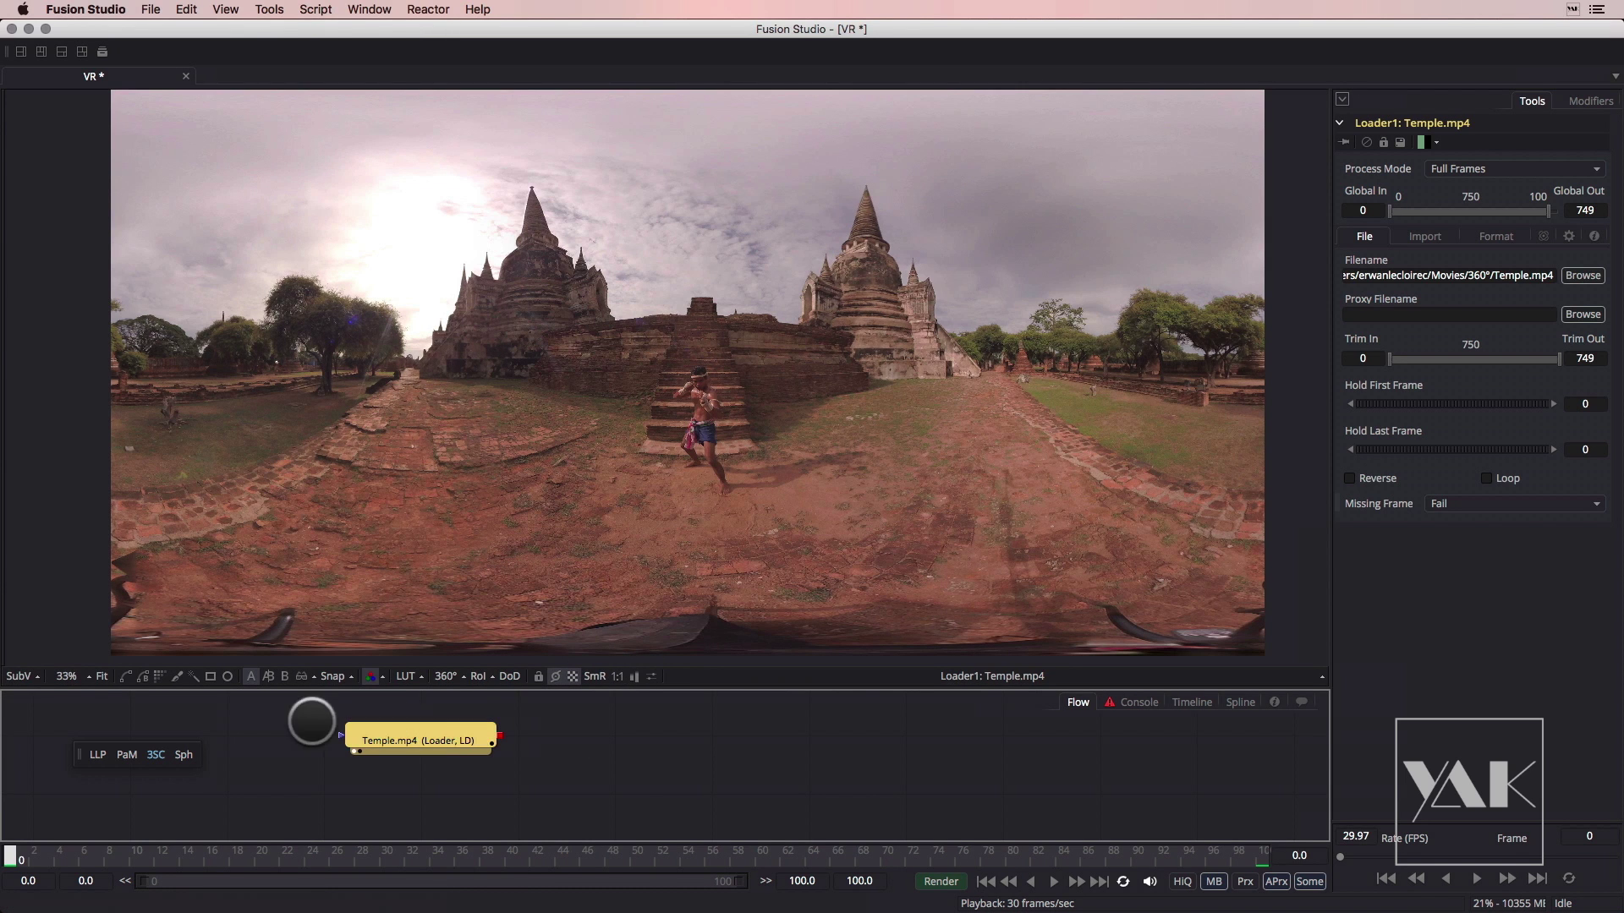
left_click(98, 755)
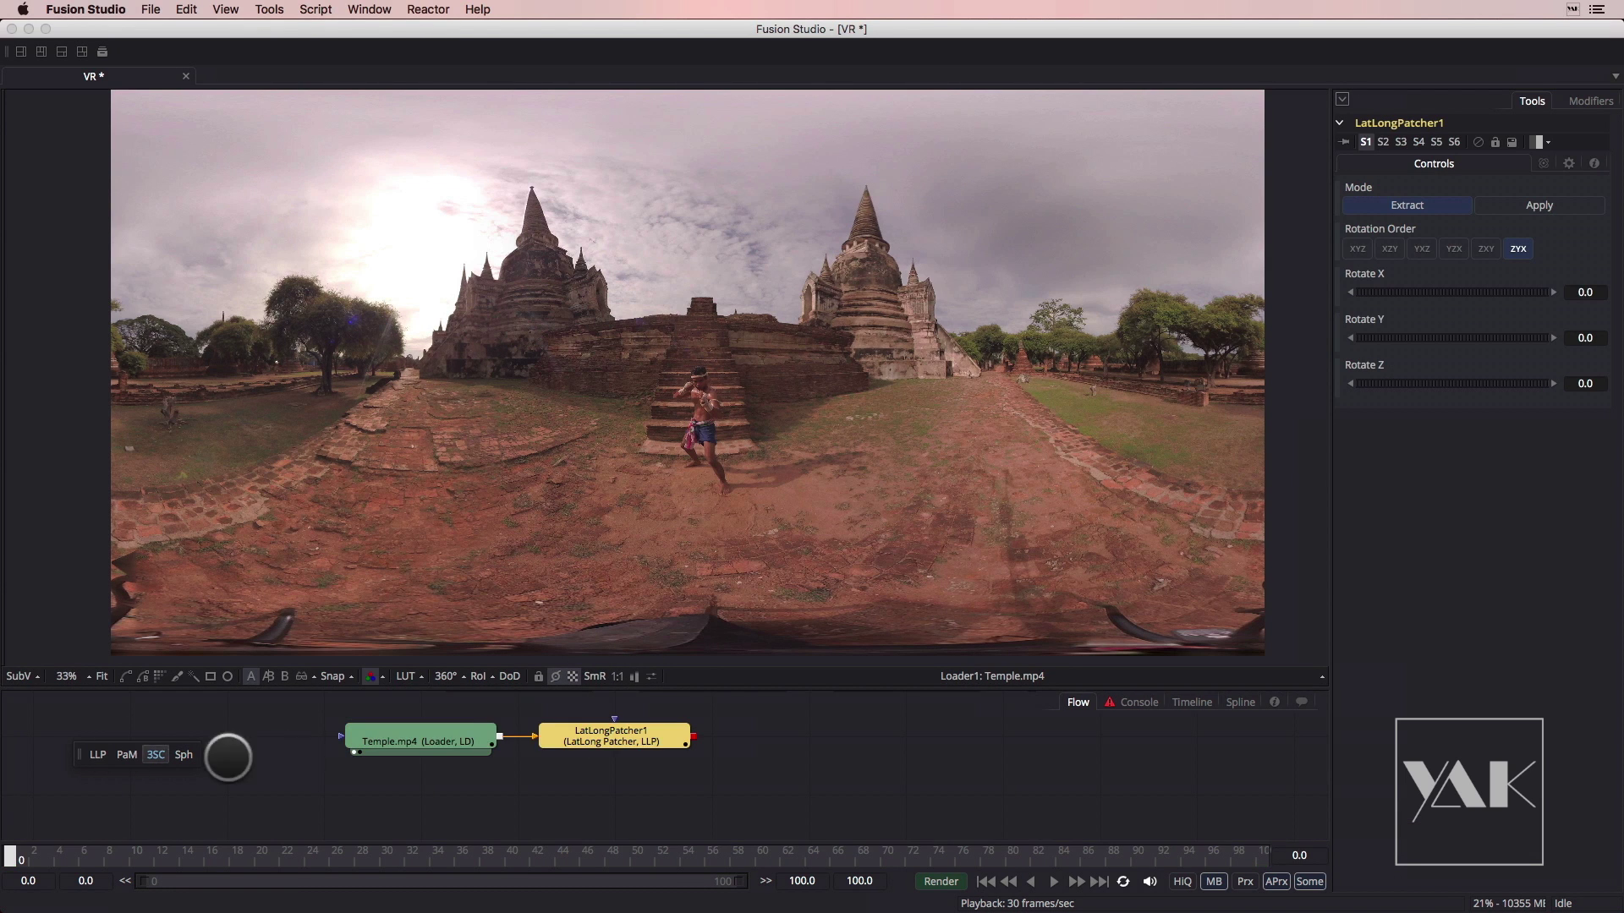
Display the LatLong Patcher, set its Rotate X to 90, and realign the Temple.mp4 loader in line with it
left_click_drag(662, 740, 706, 562)
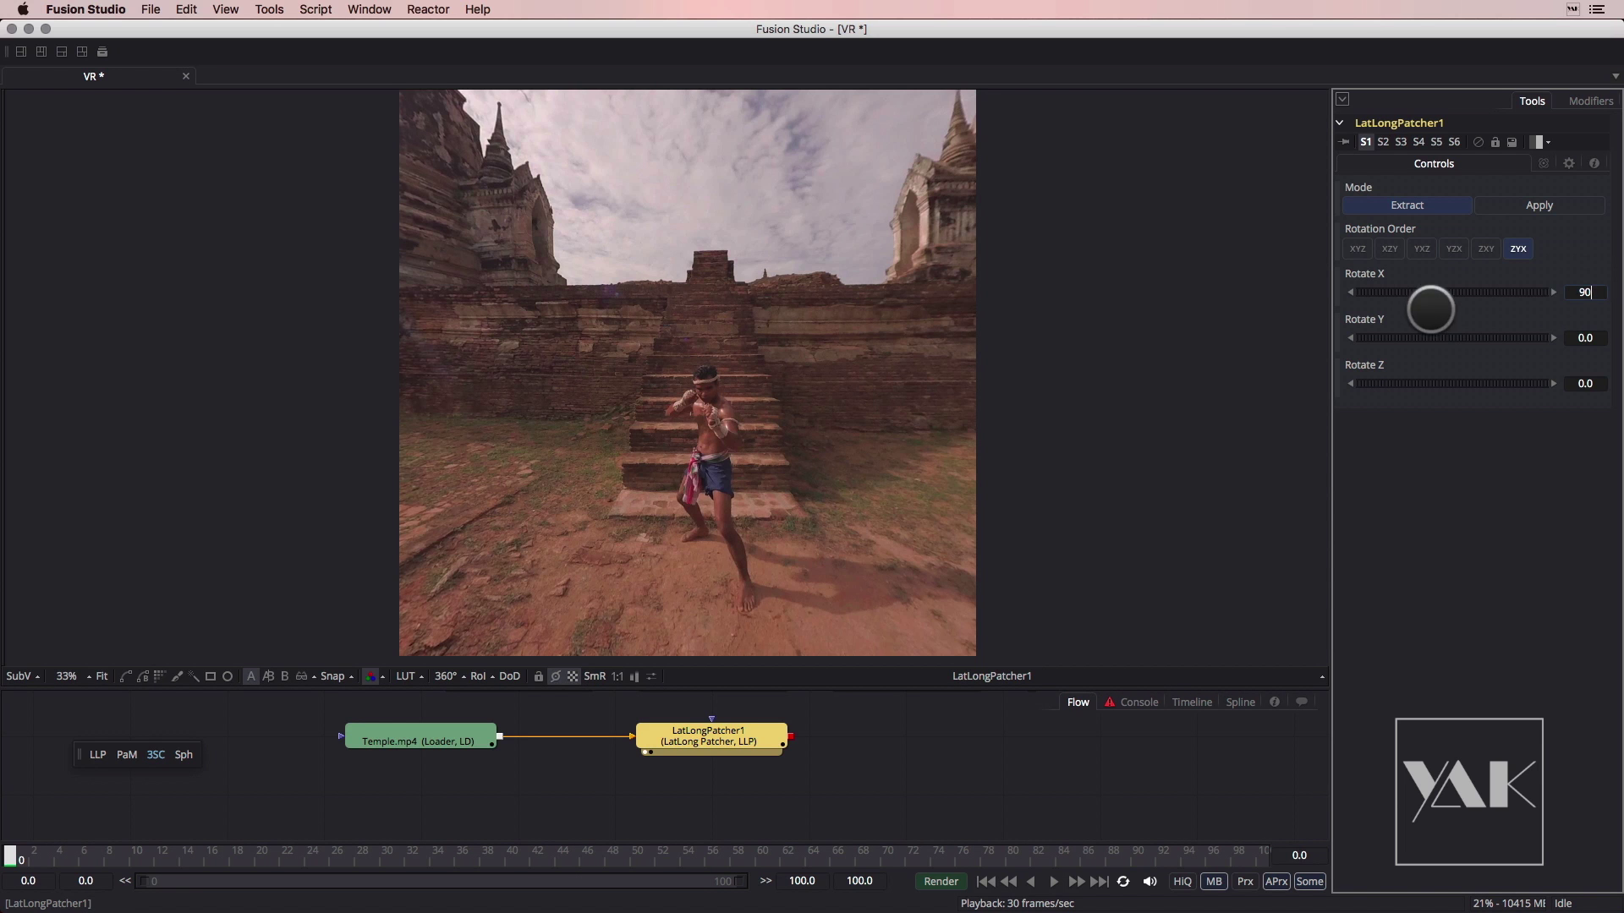
key("Tab")
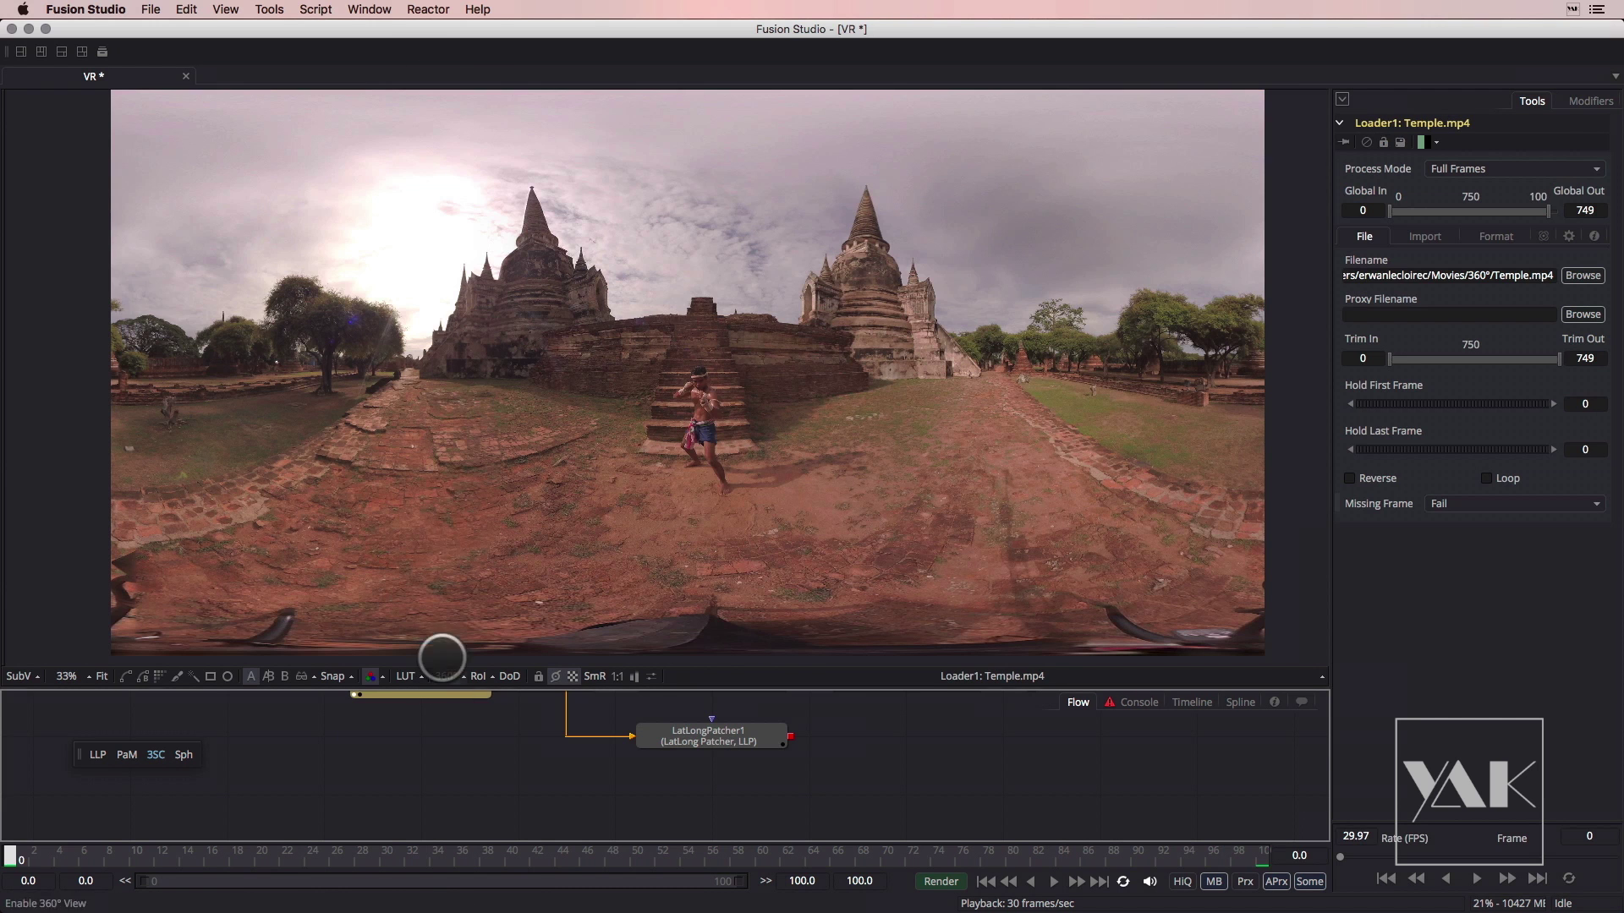
left_click_drag(423, 695, 421, 726)
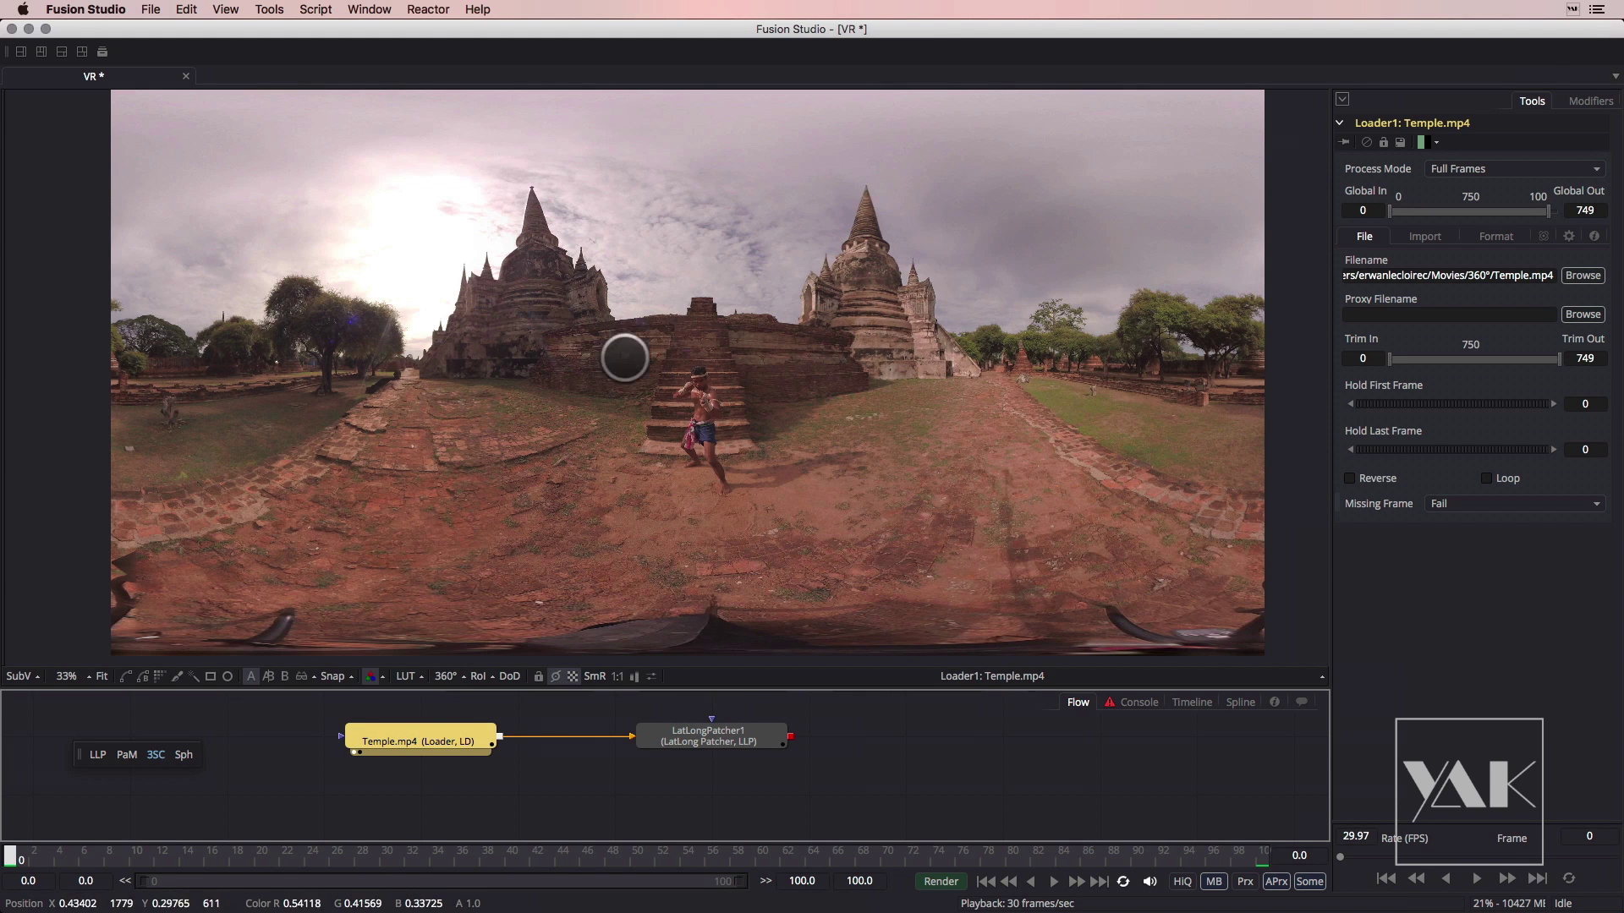
left_click_drag(719, 764, 715, 569)
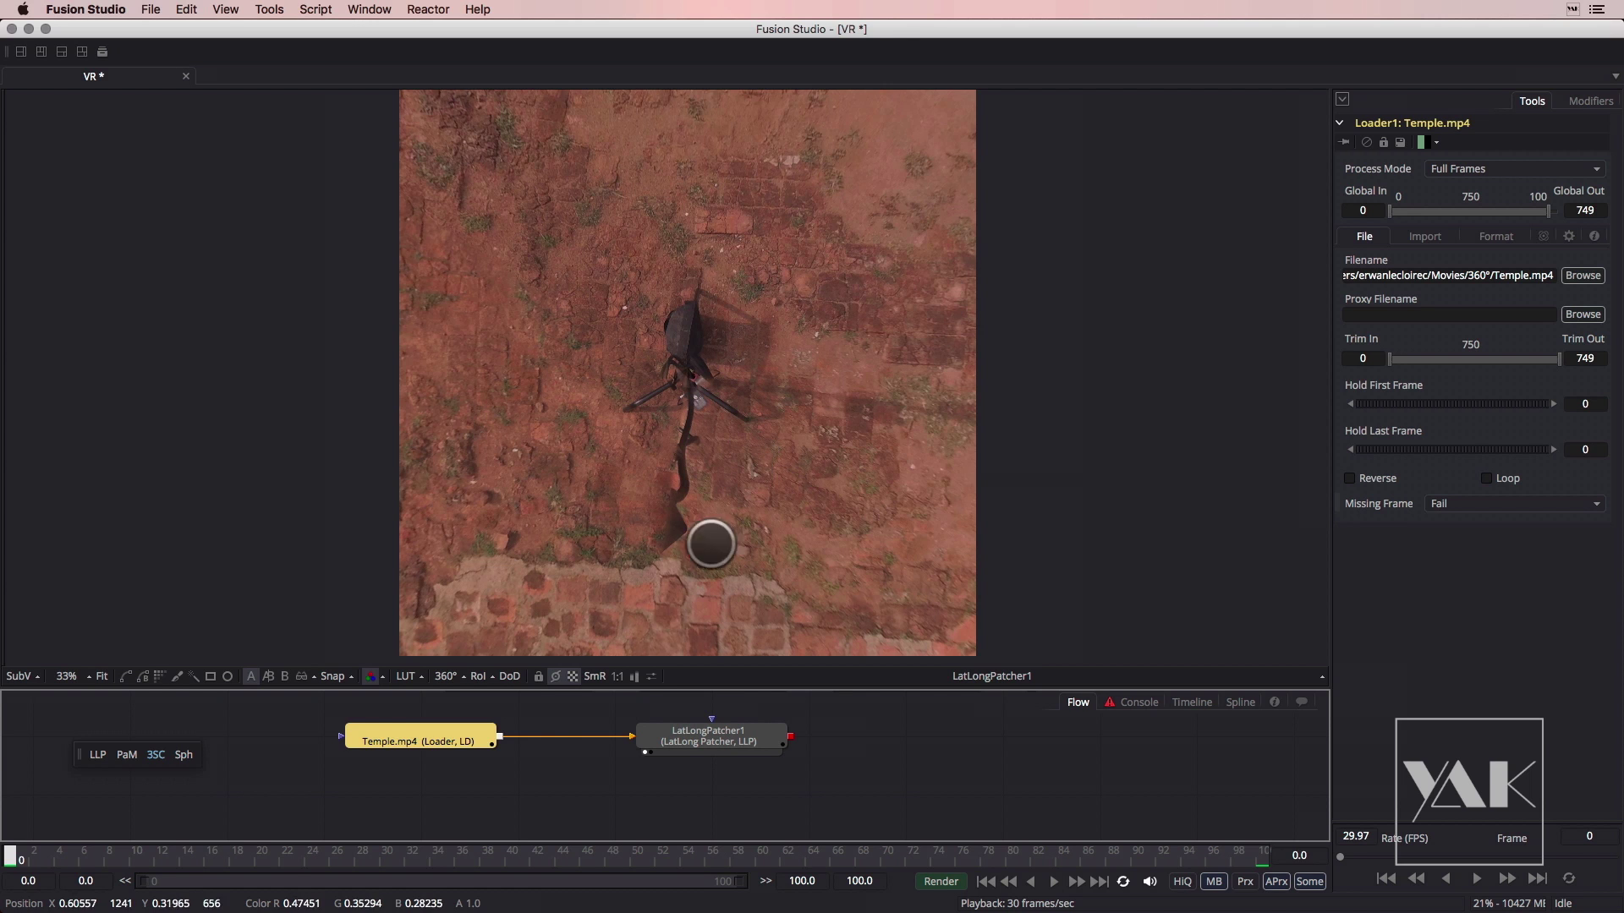
Add a Paint node and rearrange the flow so it is connected after the LatLong Patcher
key("shift+space")
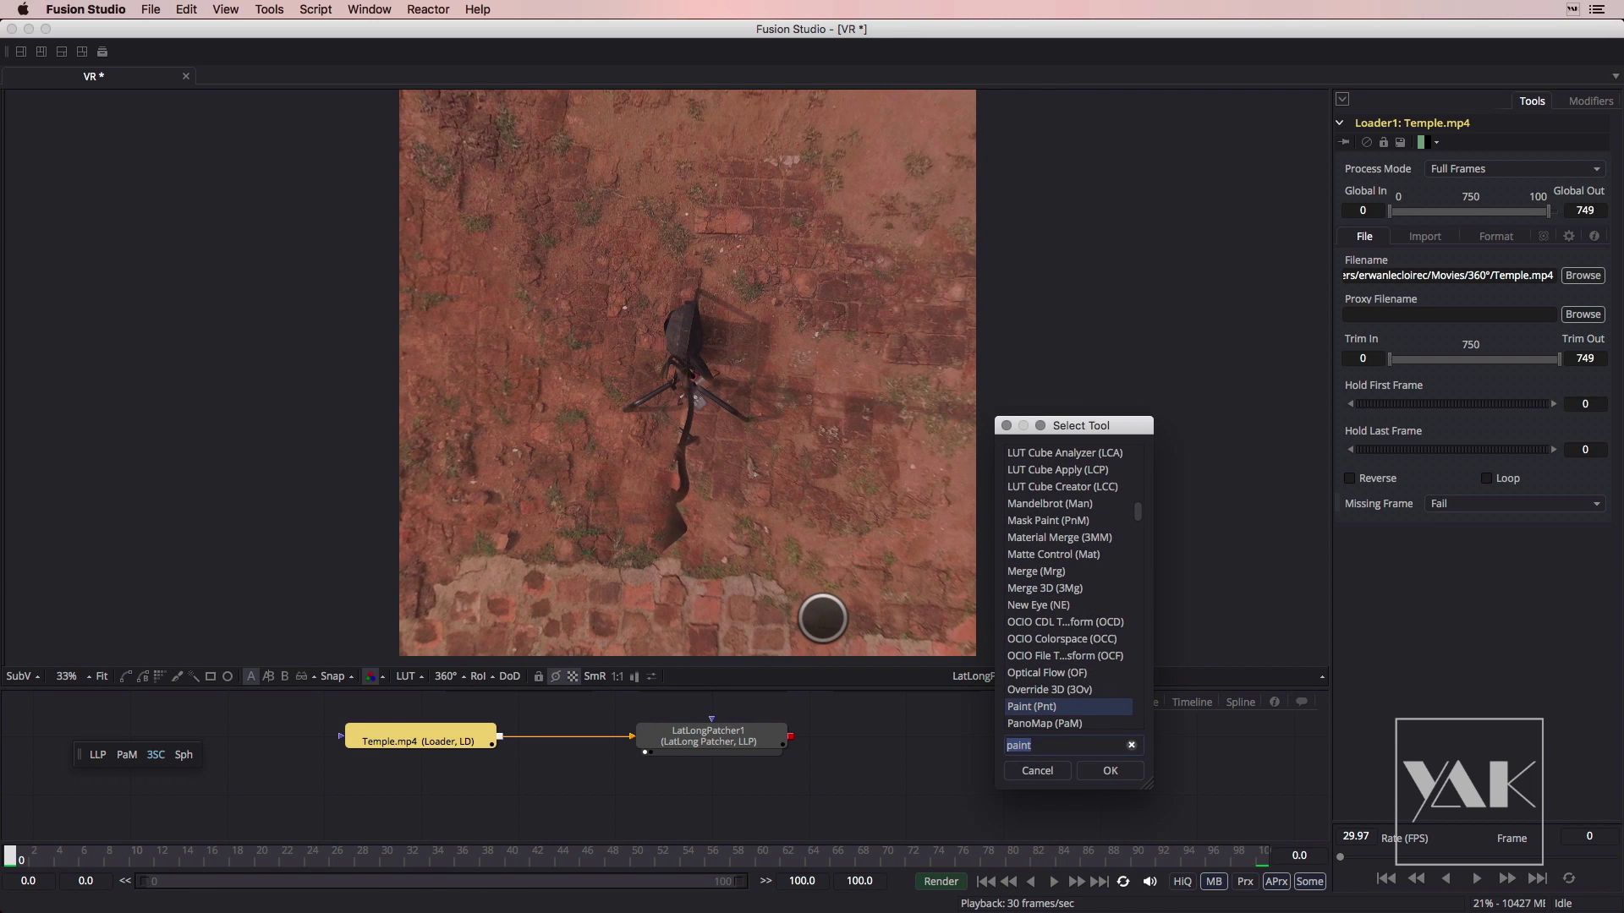
key("Return")
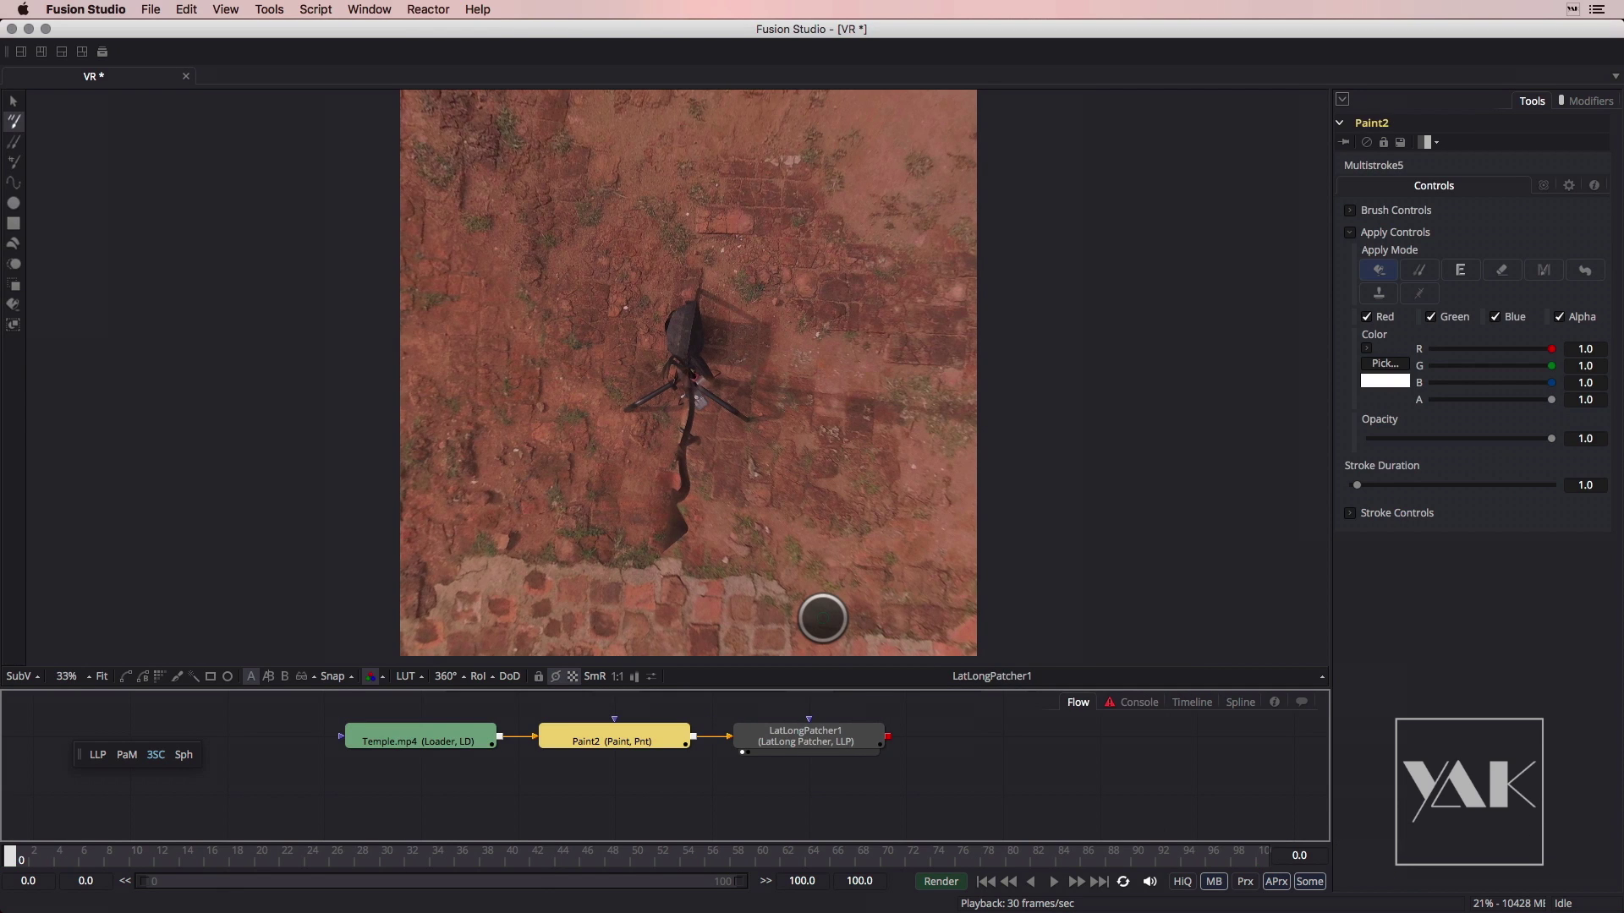
left_click(901, 740)
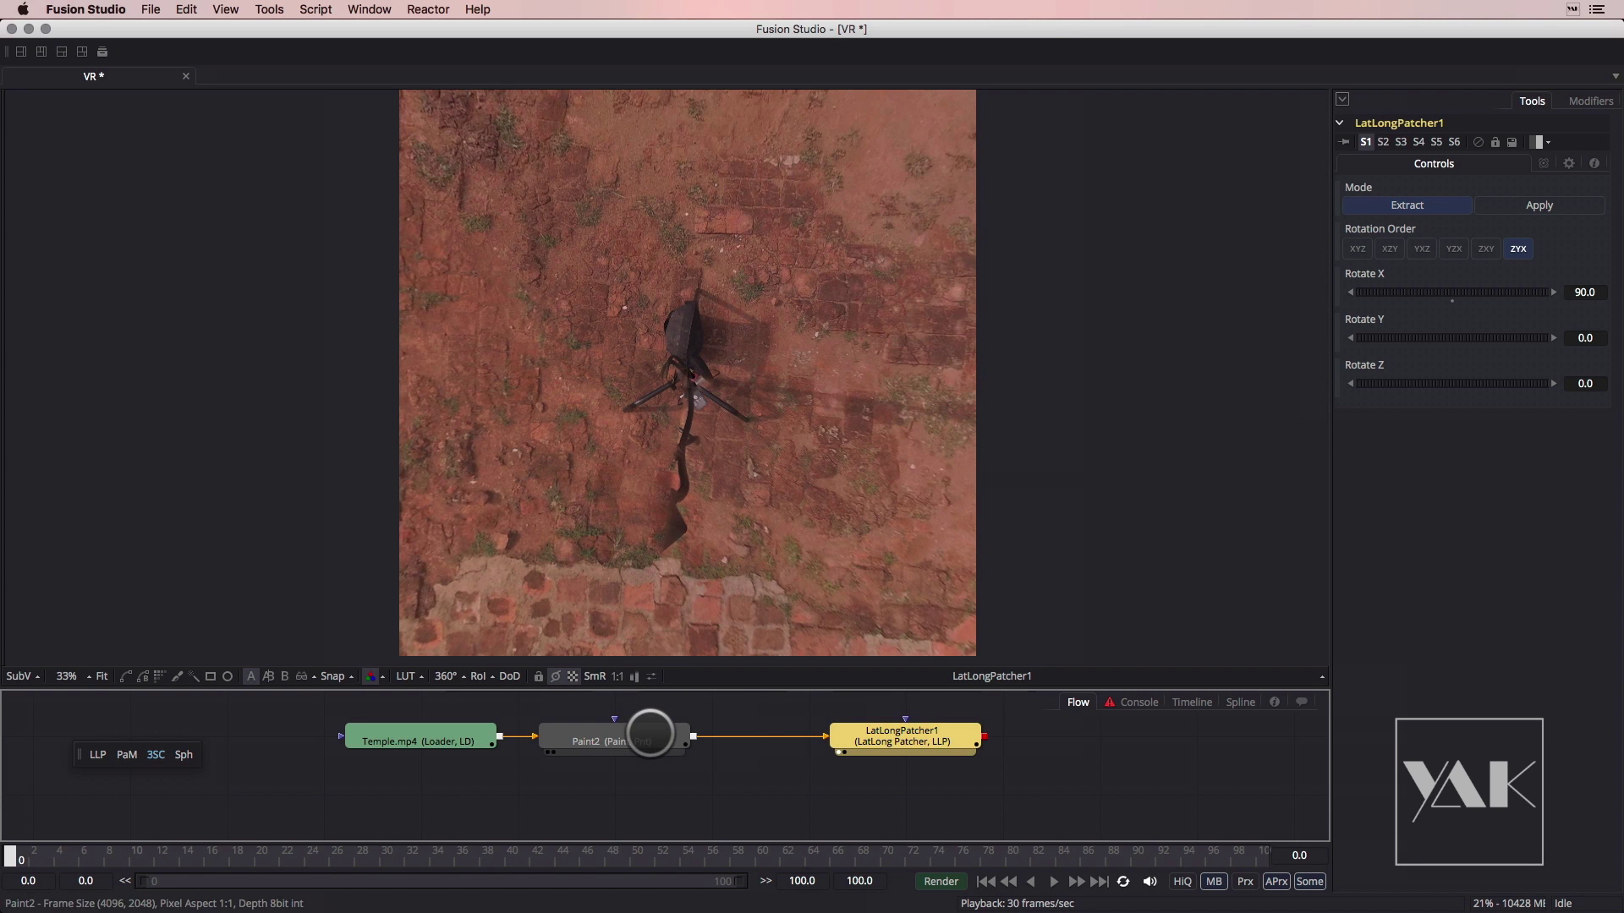
left_click(679, 733)
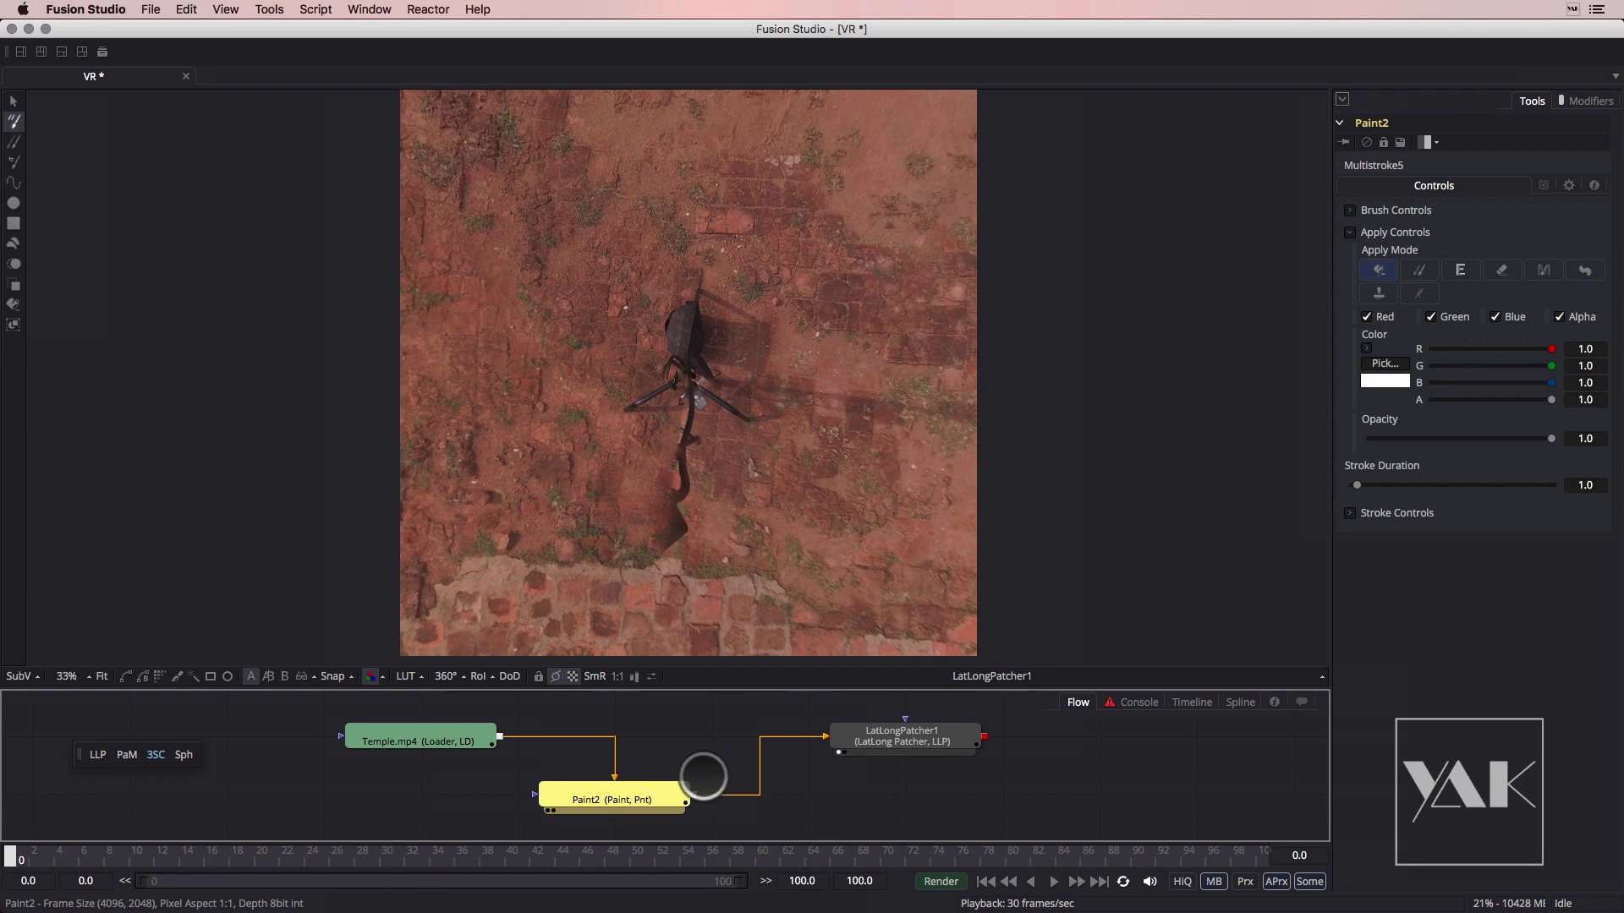
mouse_move(674, 737)
left_mouse_down()
mouse_move(852, 786)
mouse_move(965, 795)
left_mouse_up()
left_click_drag(855, 729, 660, 729)
left_click_drag(883, 793, 903, 737)
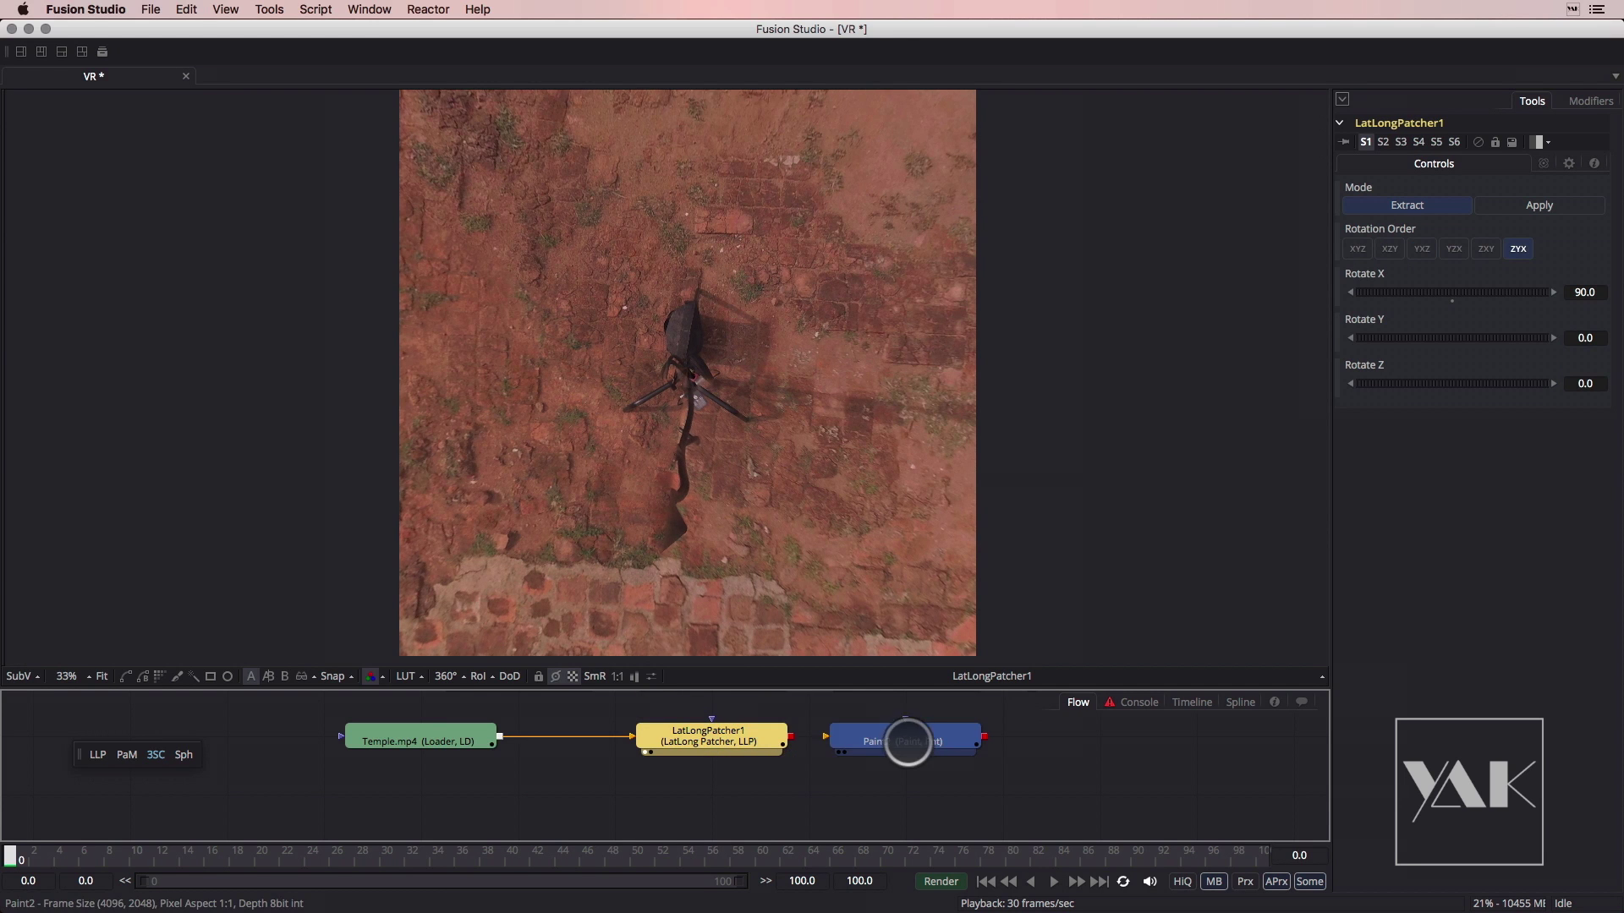
left_click_drag(790, 737, 826, 736)
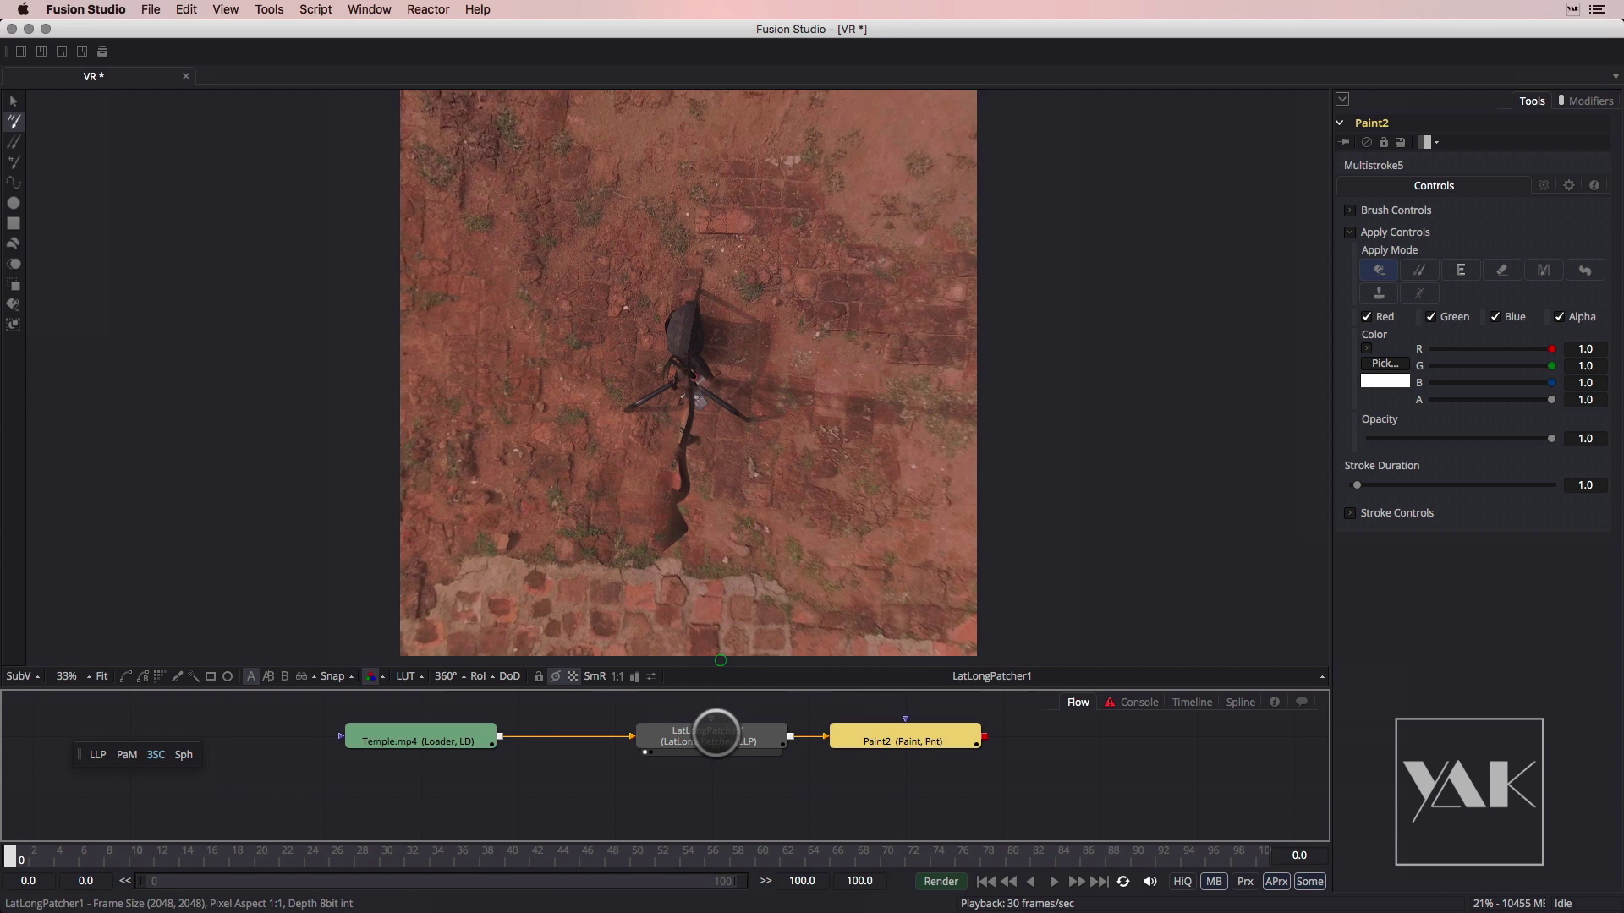
Set the LatLong Patcher's Rotate Z to 35.5
left_click(711, 732)
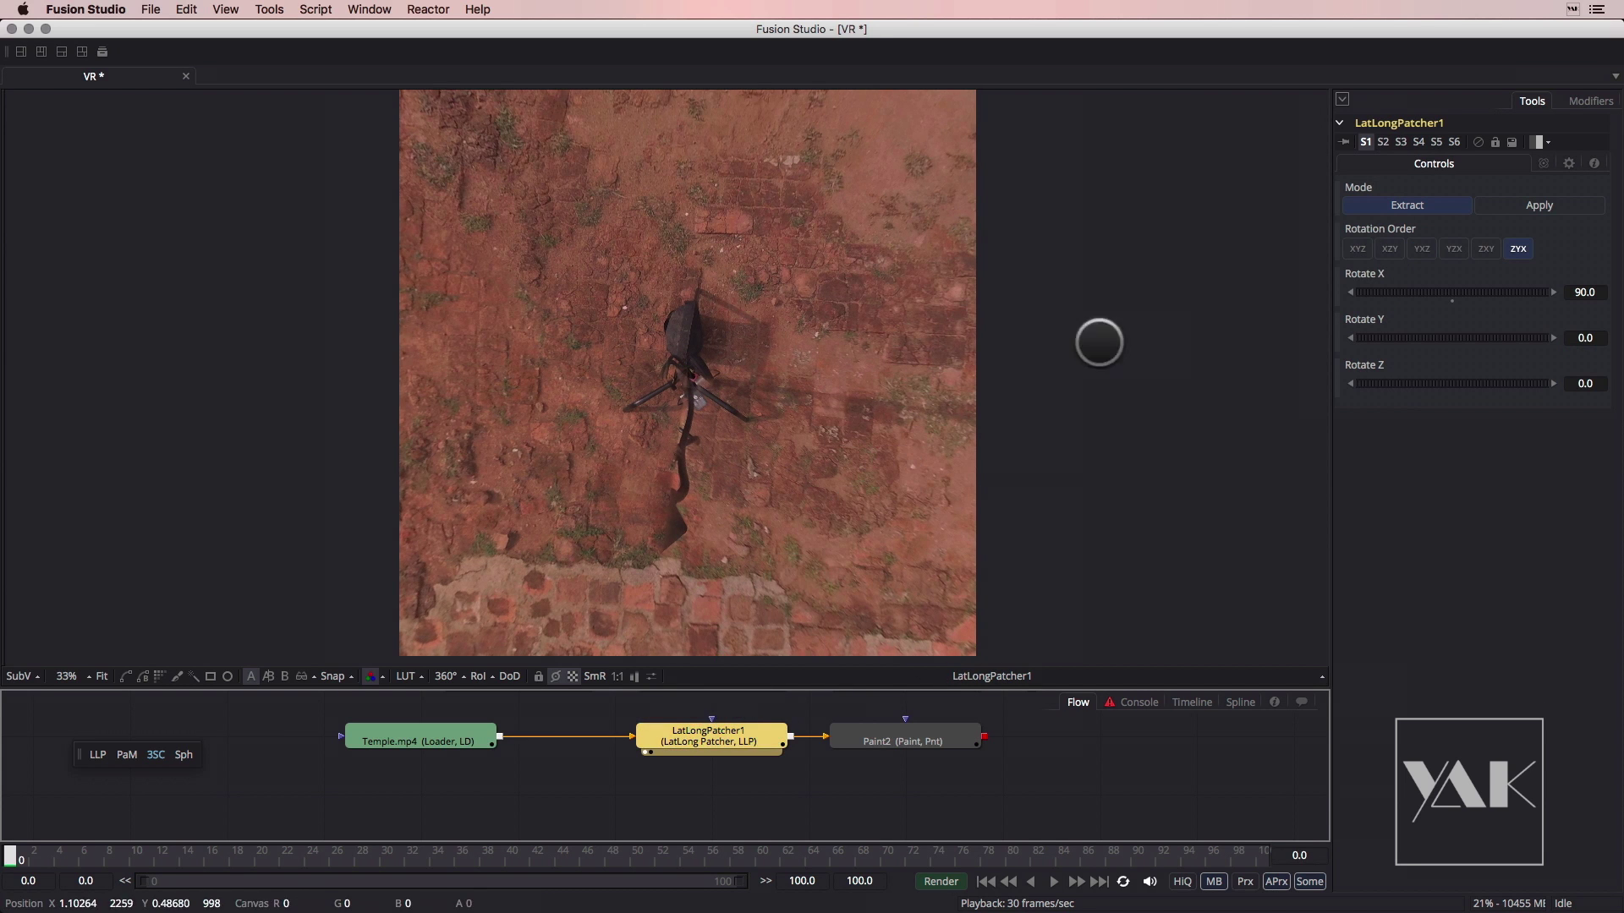
left_click_drag(1440, 388, 1484, 384)
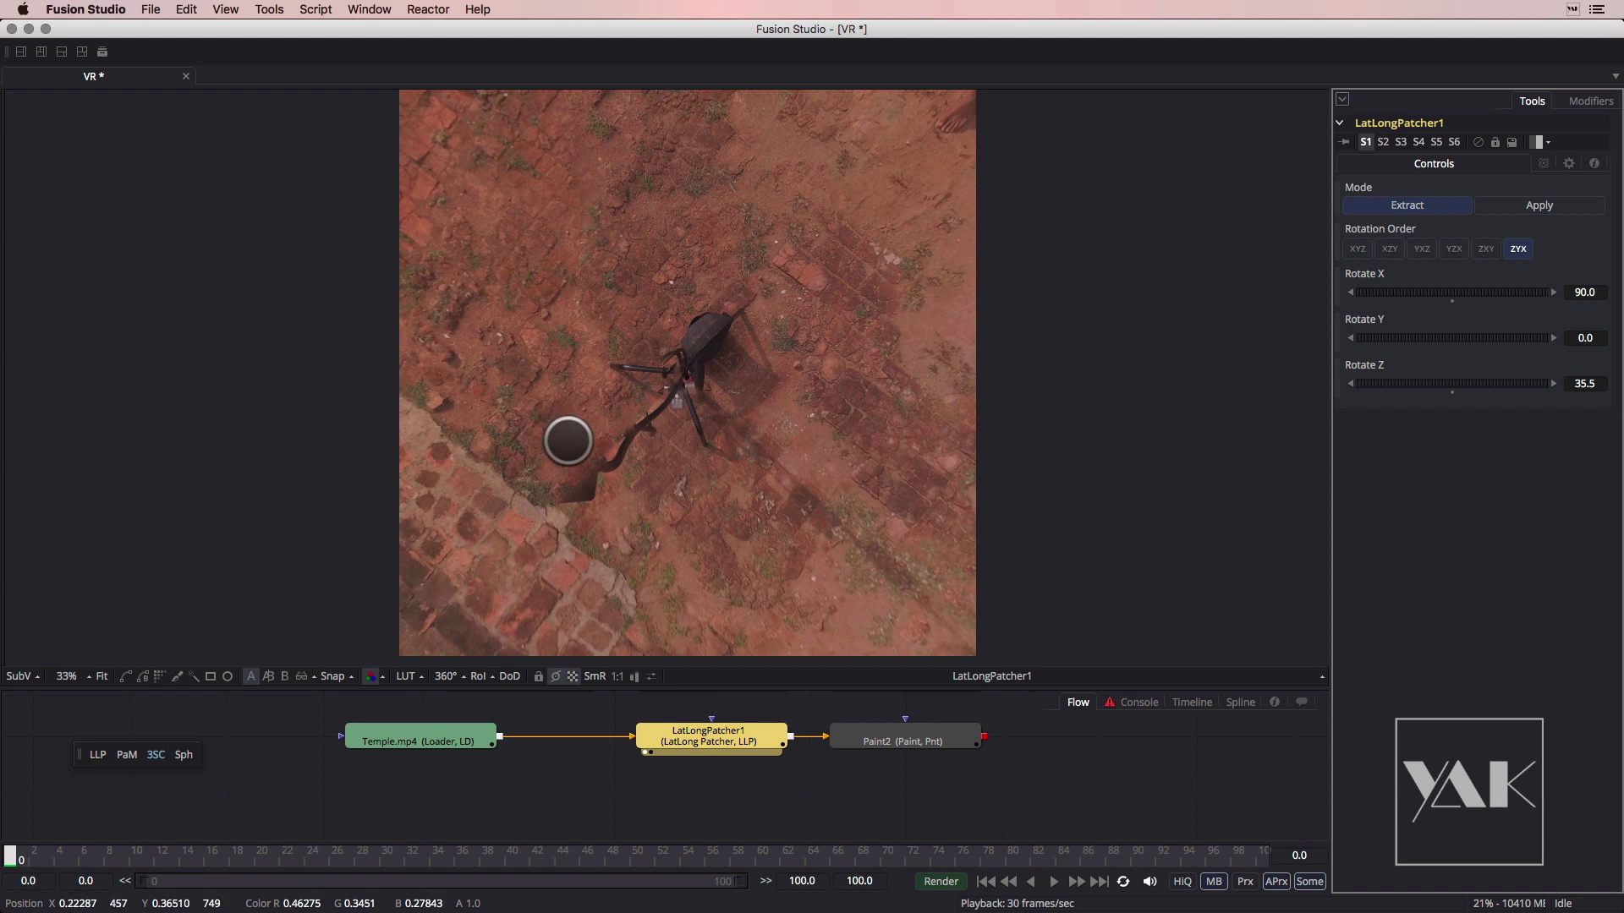
Set the LatLong Patcher's Rotate Y to 6.3
mouse_move(1468, 383)
left_mouse_down()
mouse_move(1432, 377)
mouse_move(1478, 379)
left_mouse_up()
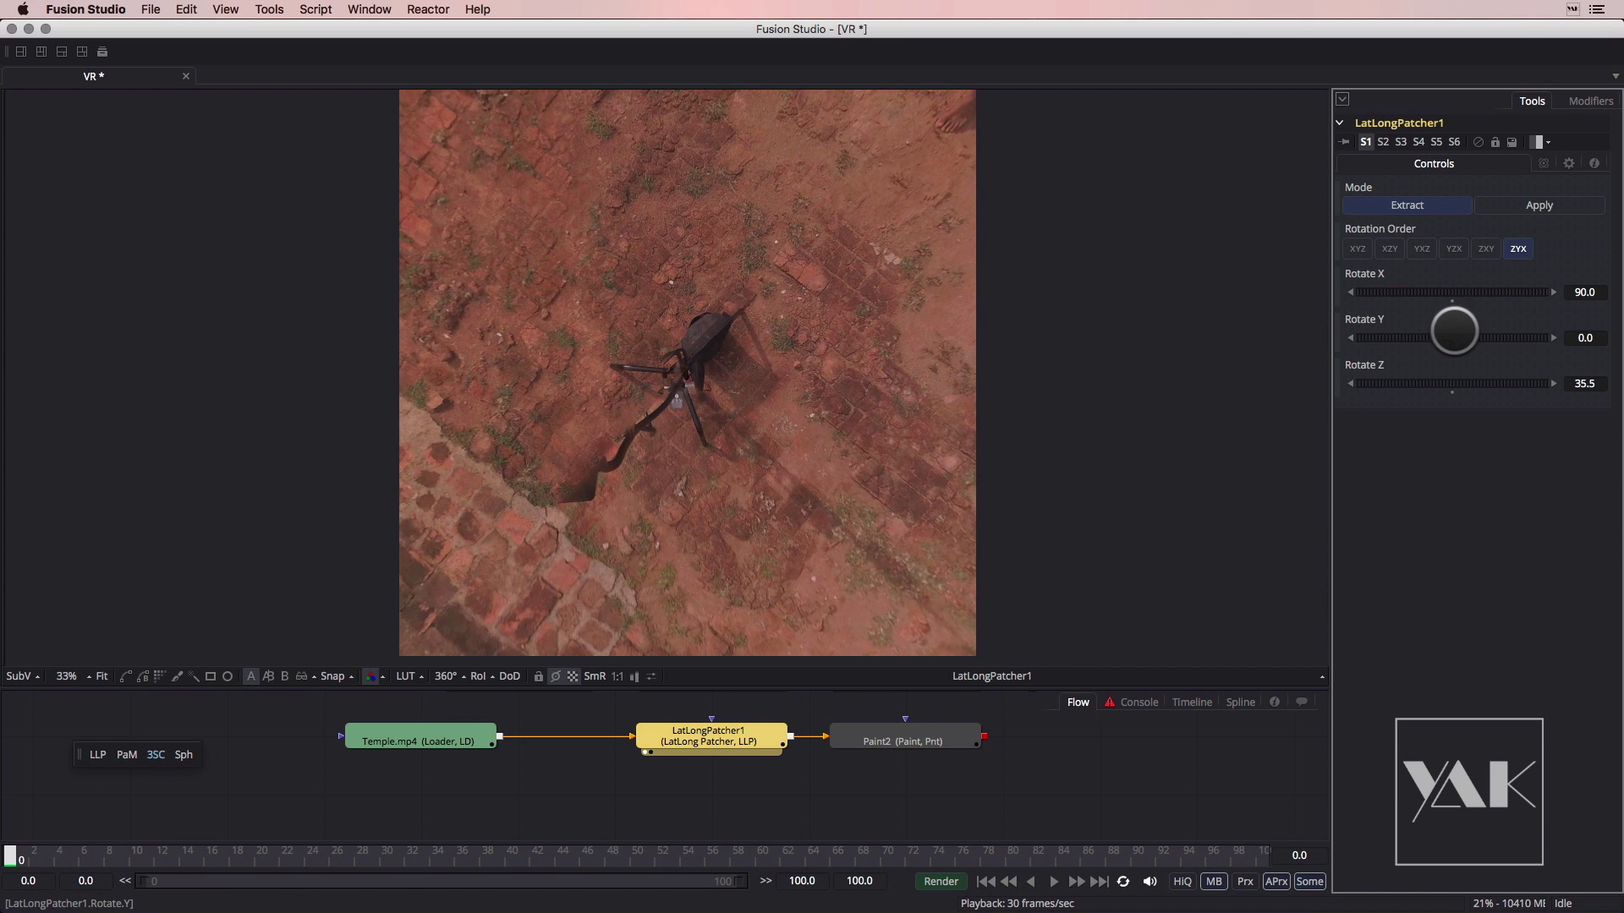
left_click_drag(1450, 337, 1455, 337)
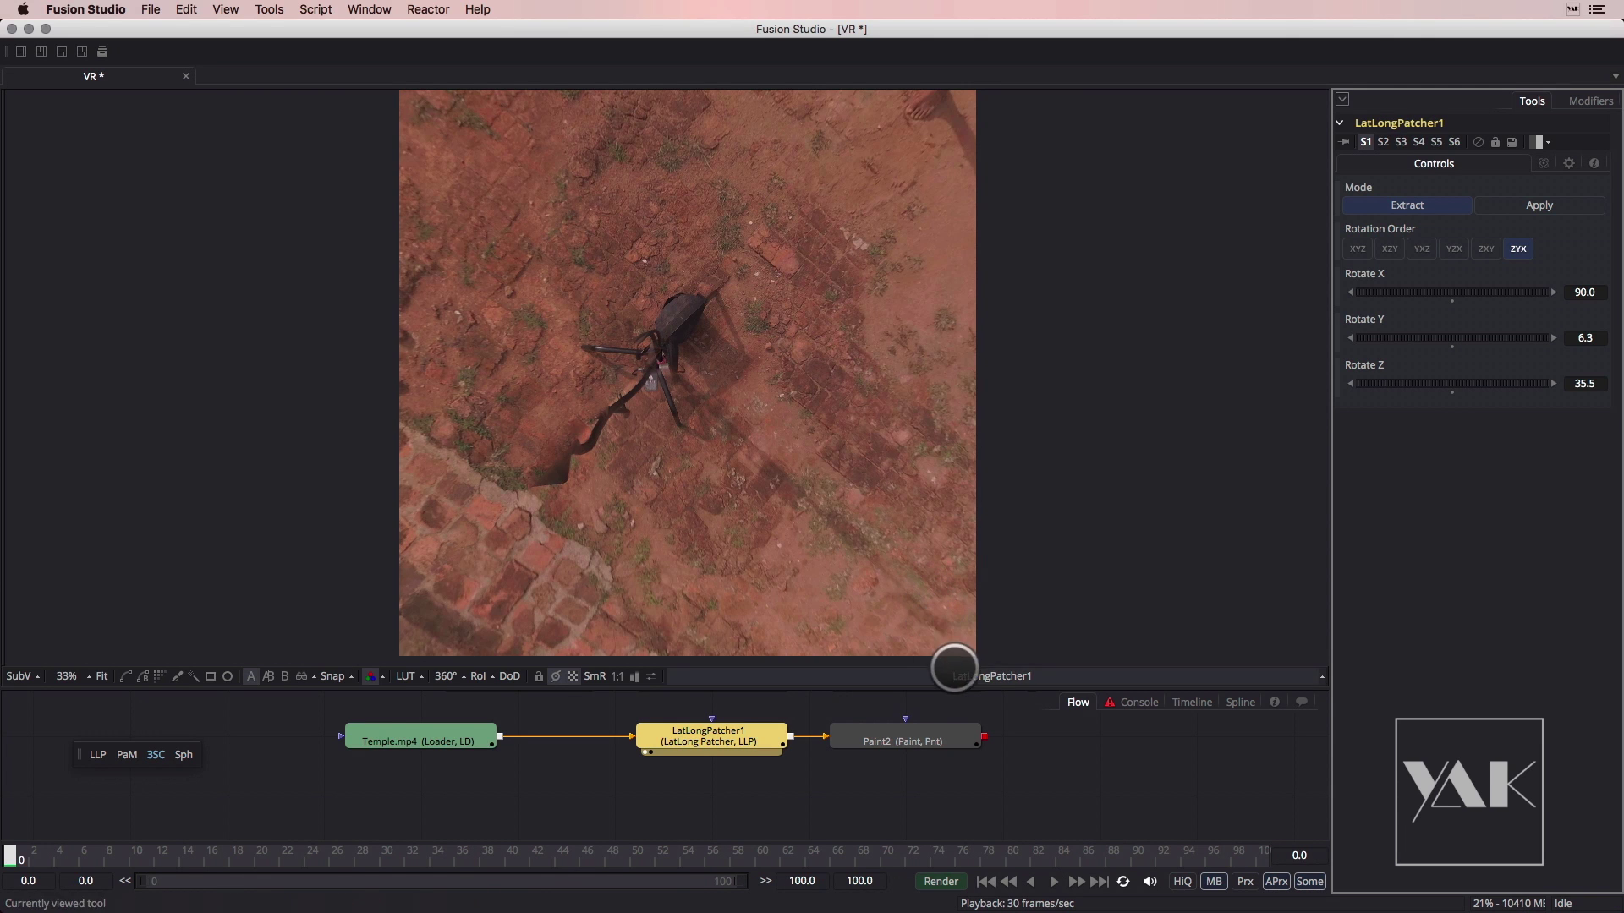
Display the Paint node and set its stroke to Clone mode with a brush size of 0.0486
left_click(912, 741)
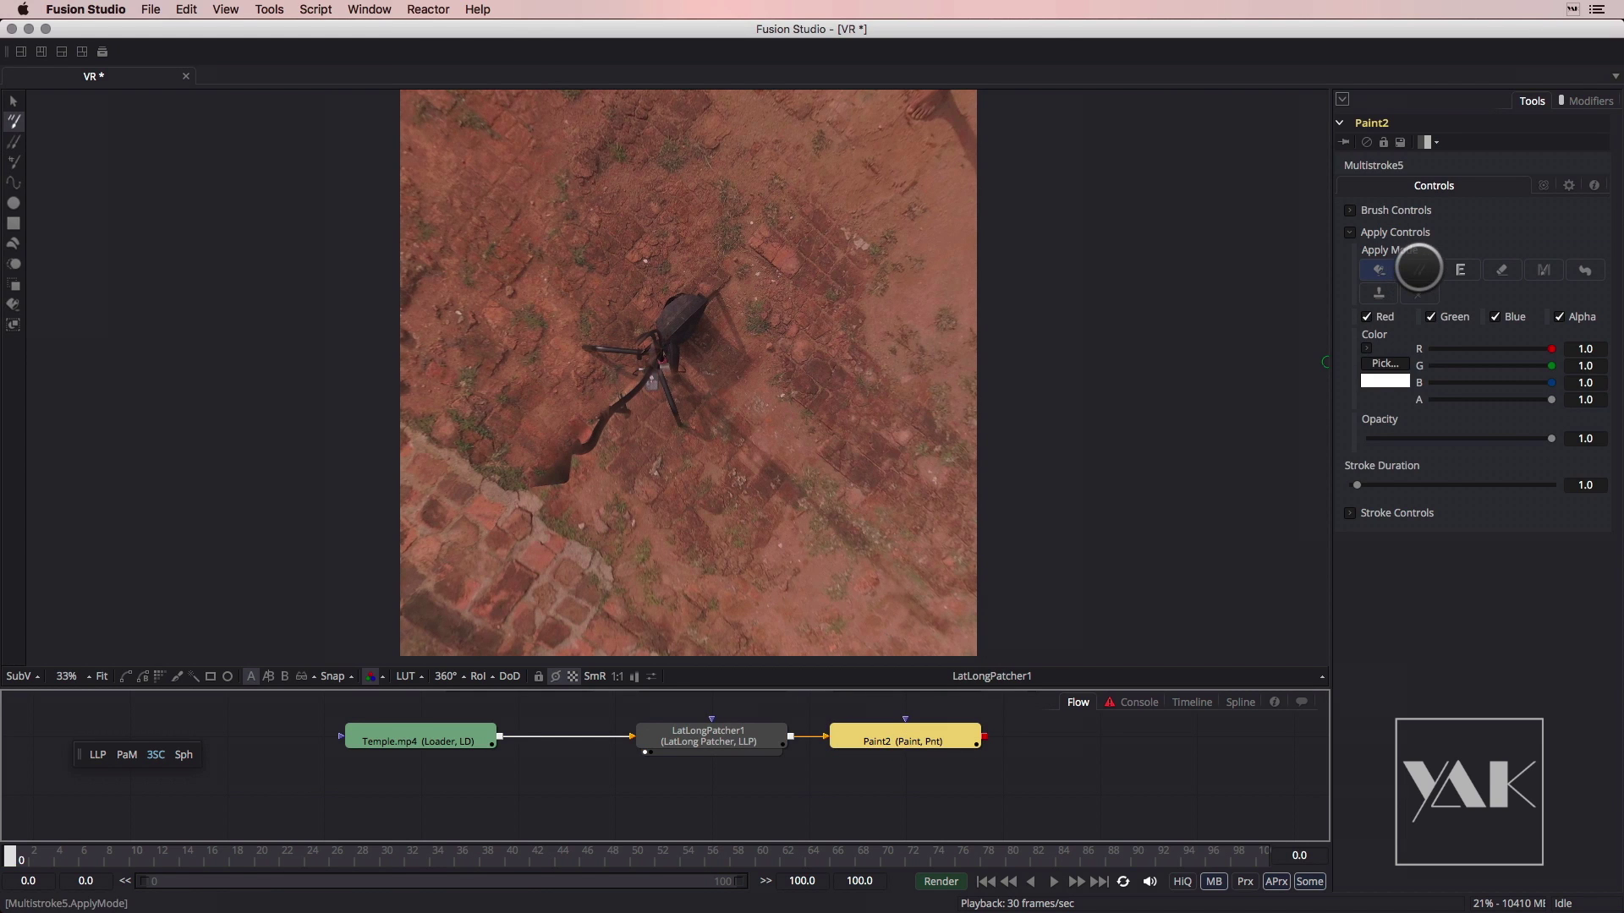
left_click(1418, 269)
key("1")
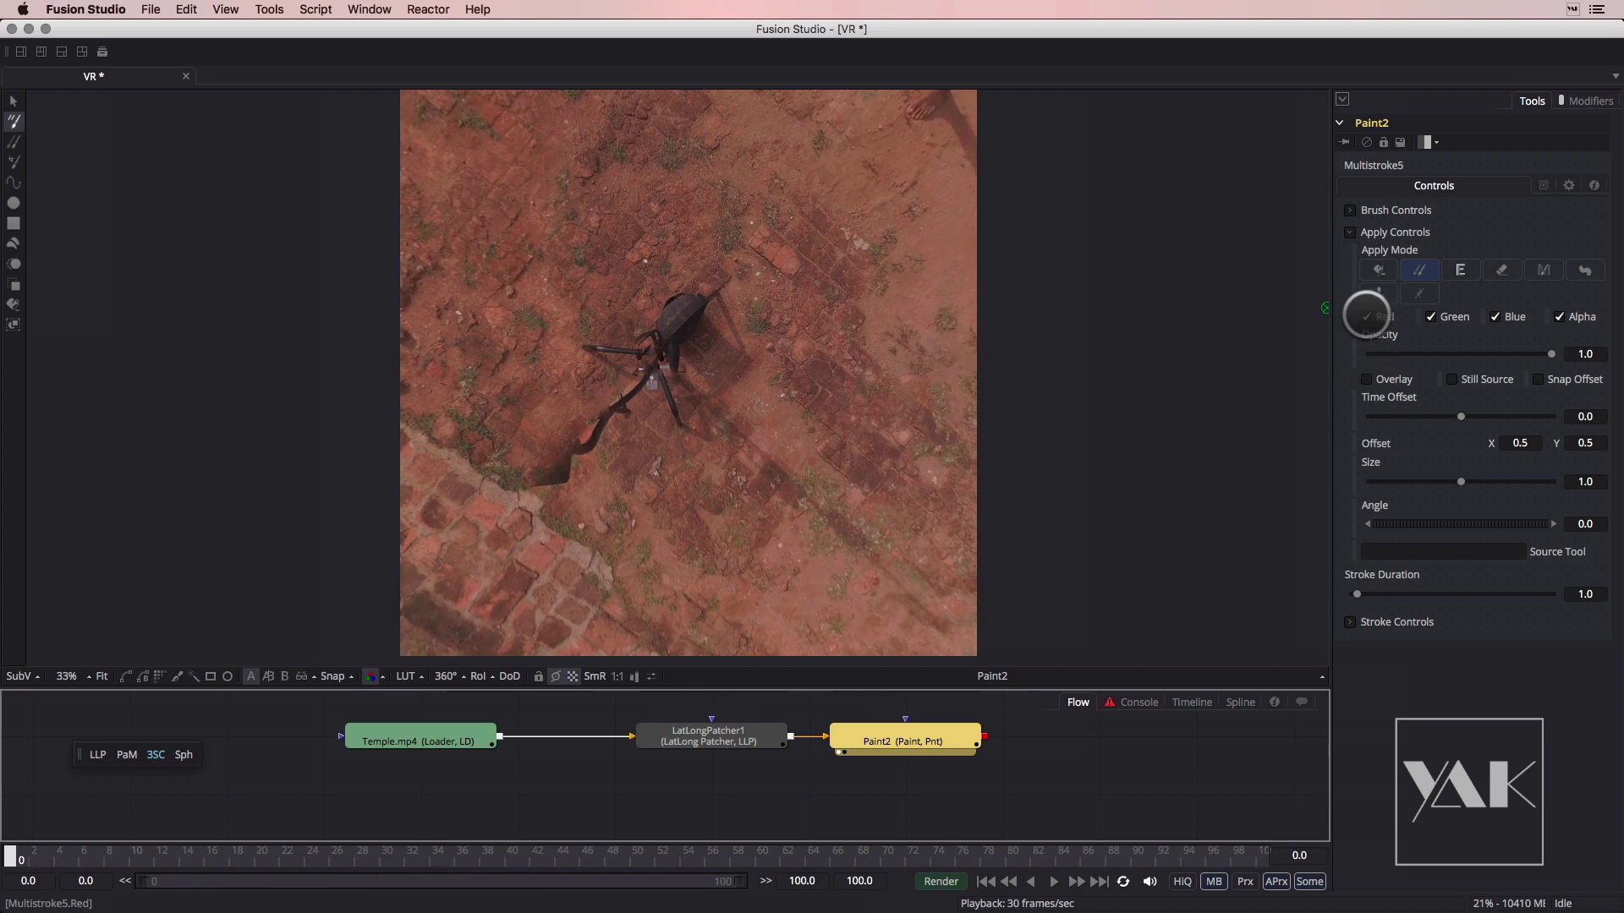
left_click(1351, 210)
left_click_drag(1431, 308, 1461, 308)
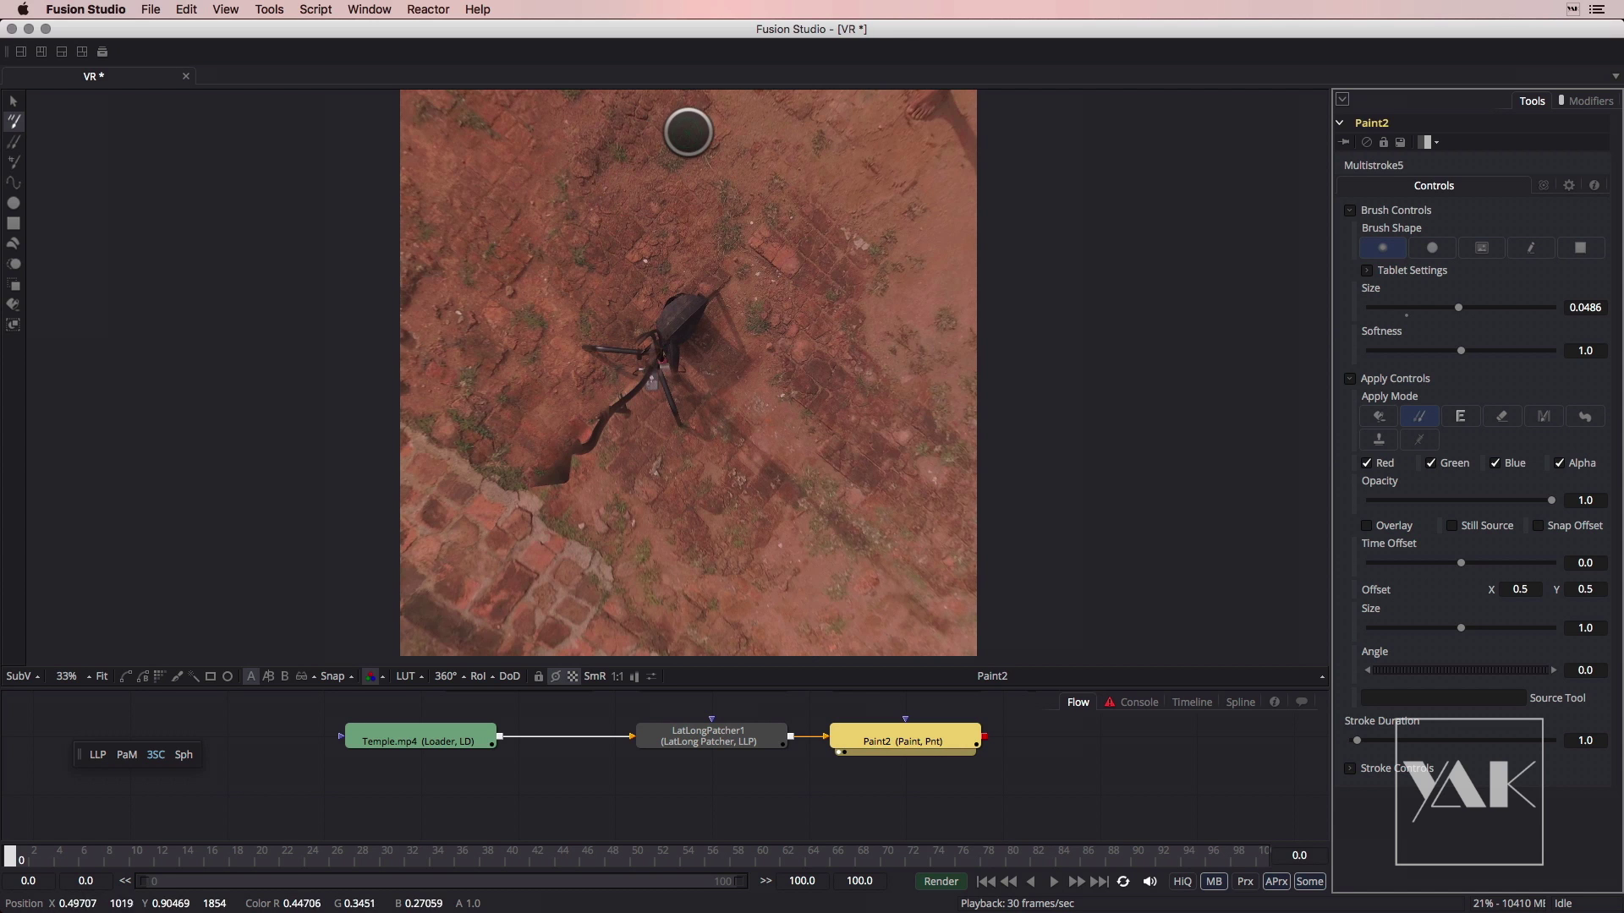
Clone clean ground over the tripod and the remaining piece of its dark shadow beside the brick path
left_click(692, 119, "alt")
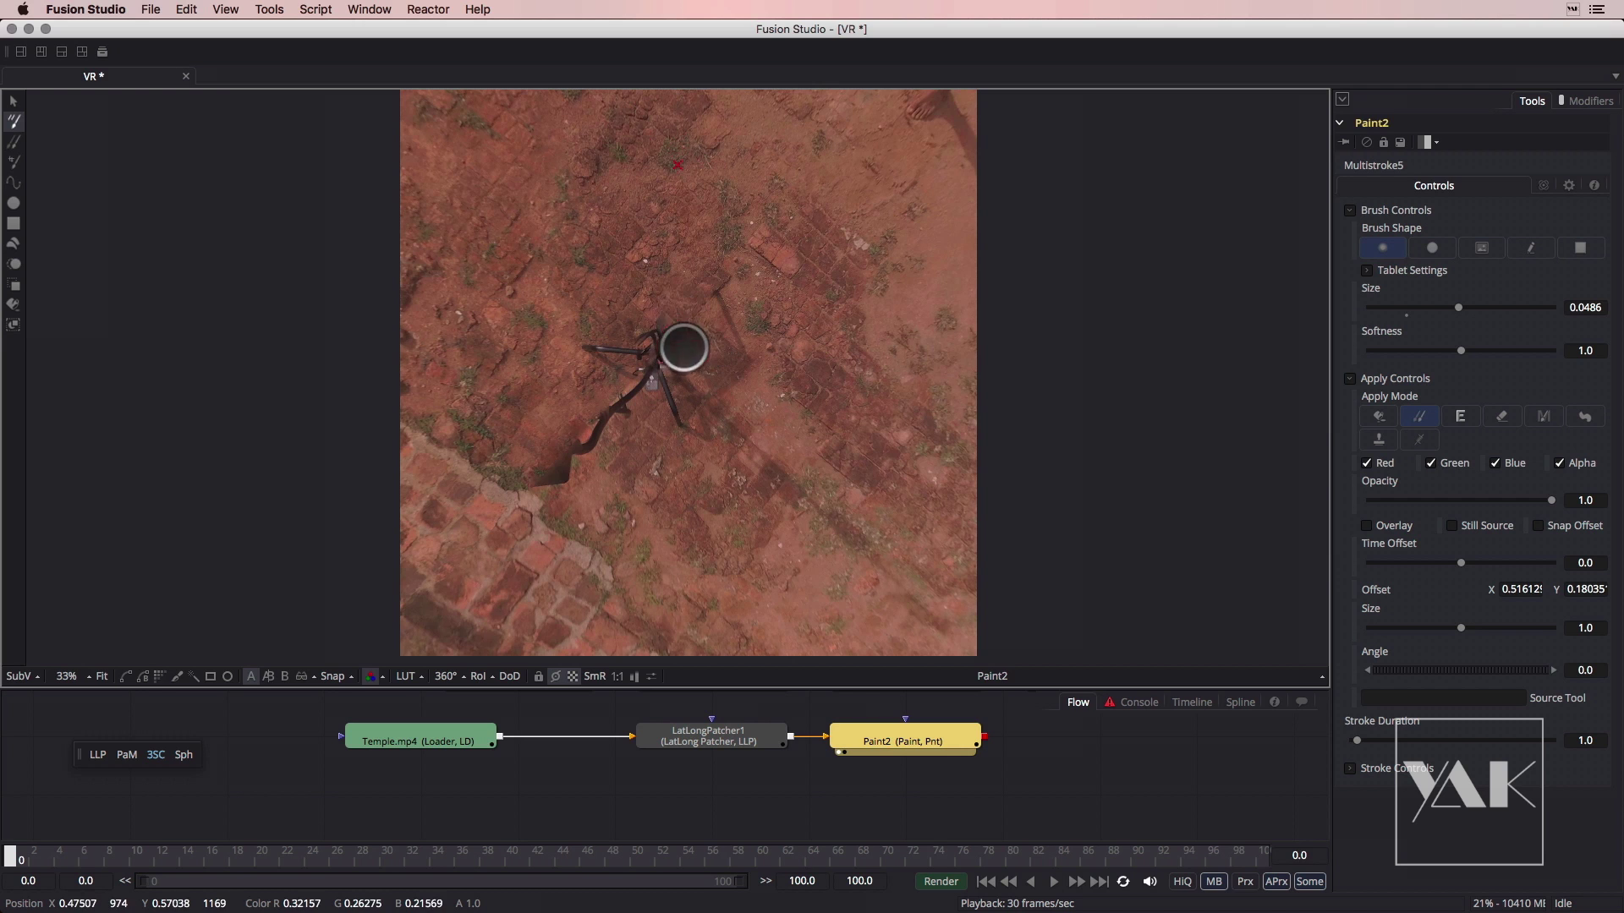
mouse_move(651, 363)
left_mouse_down()
mouse_move(689, 399)
mouse_move(663, 410)
mouse_move(587, 337)
mouse_move(641, 410)
left_mouse_up()
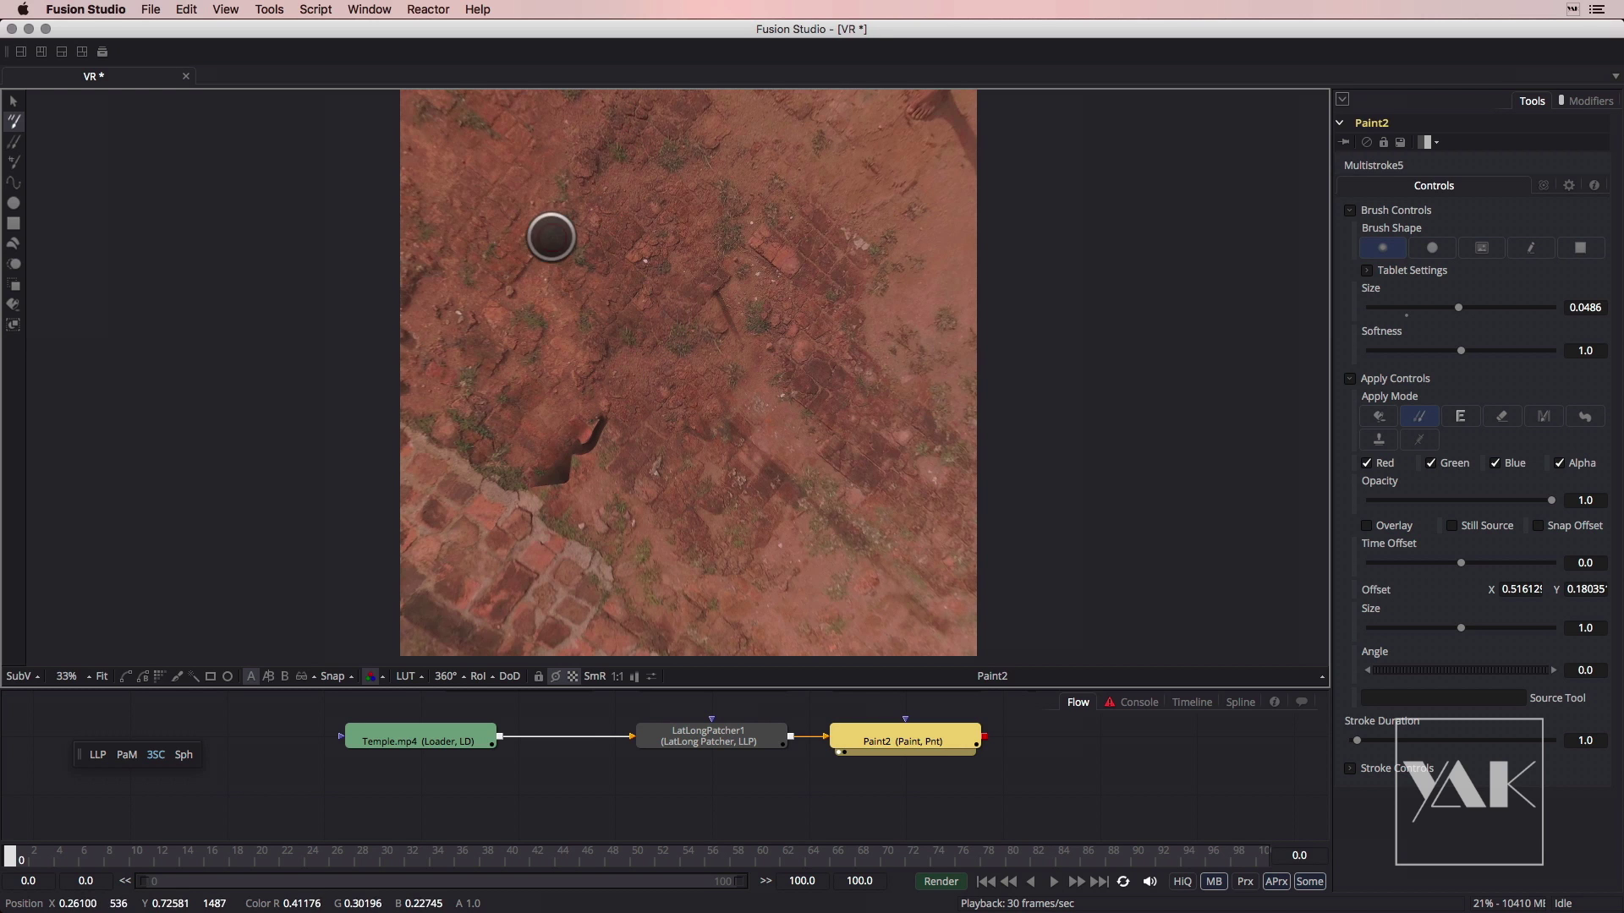
left_click(581, 165, "ctrl")
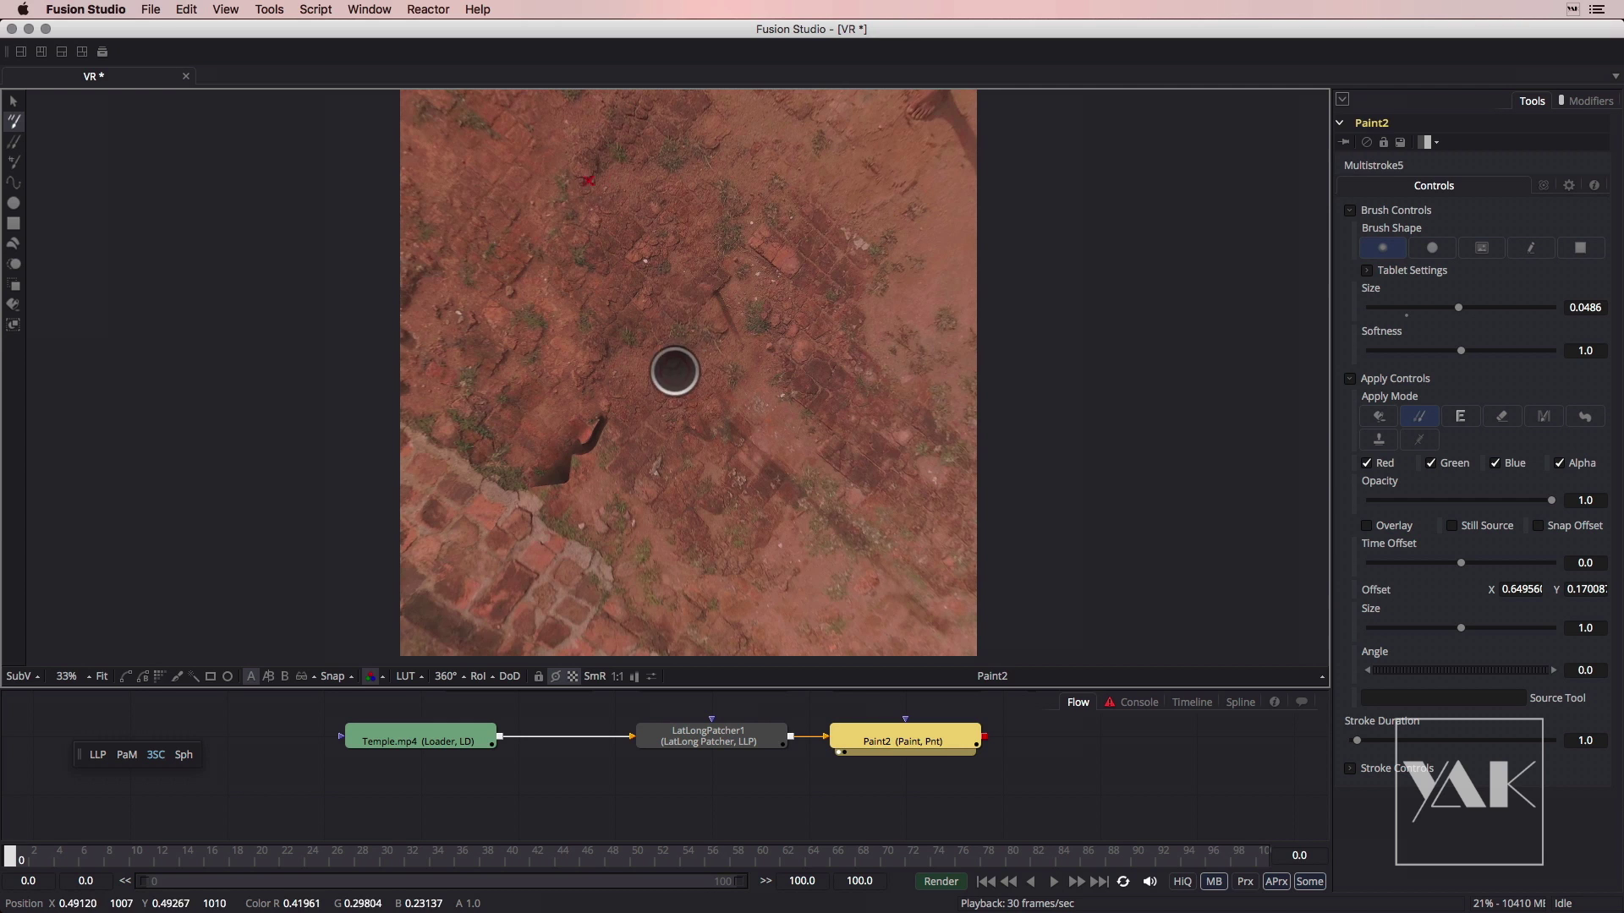
left_click_drag(608, 419, 553, 474)
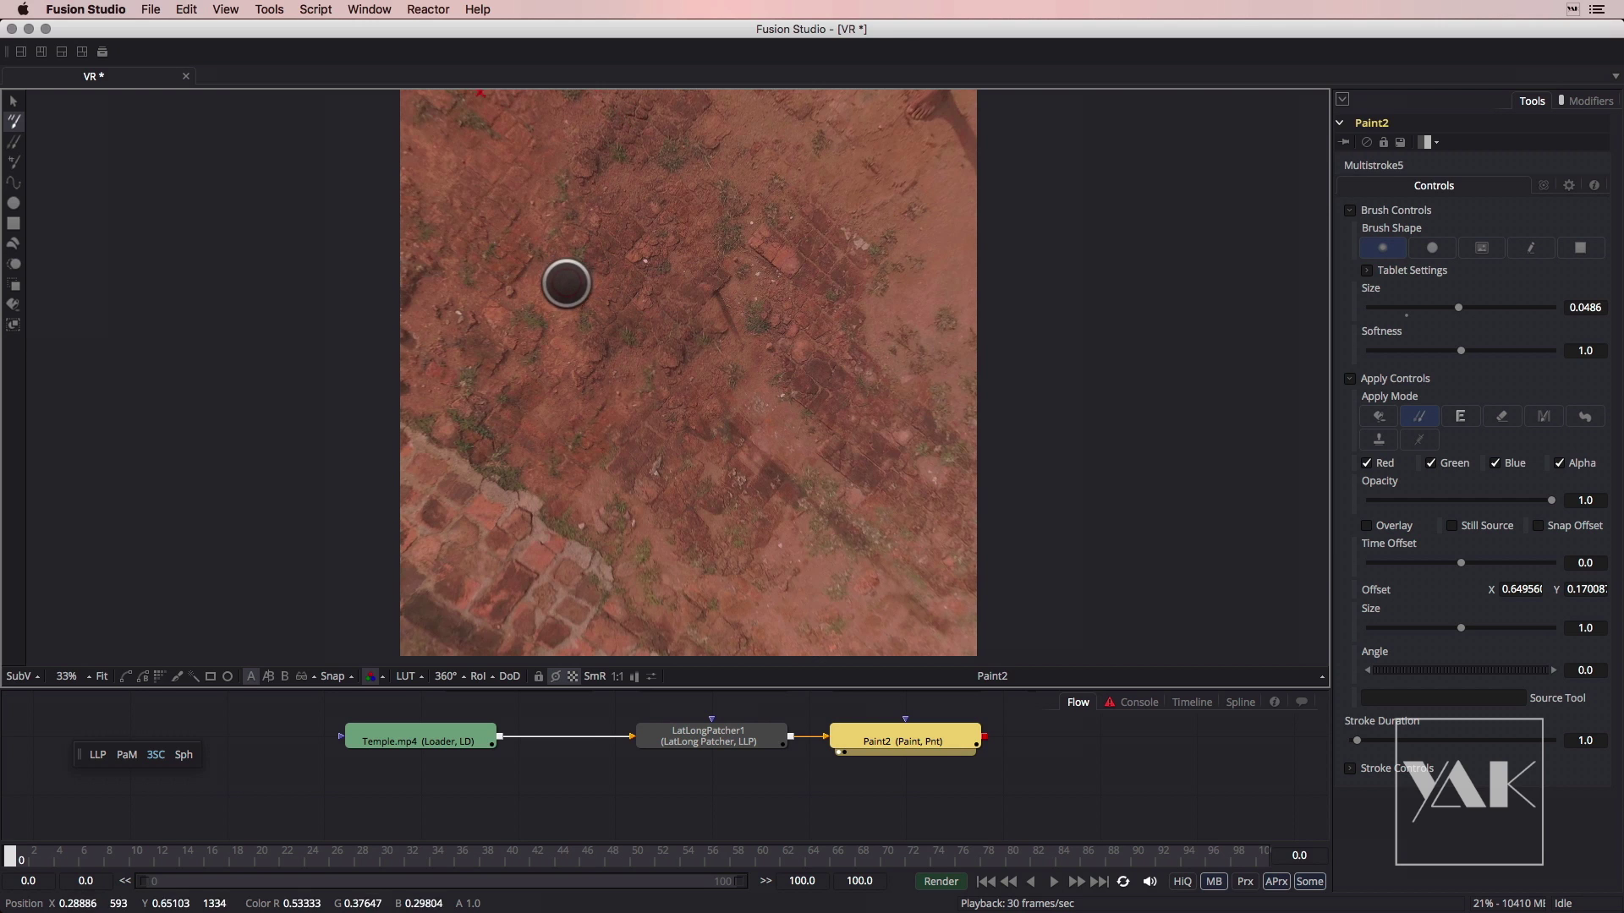
Retouch the leftover tripod marks and surrounding ground with clone samples from several nearby spots
left_click(529, 330, "alt")
left_click_drag(717, 294, 733, 327)
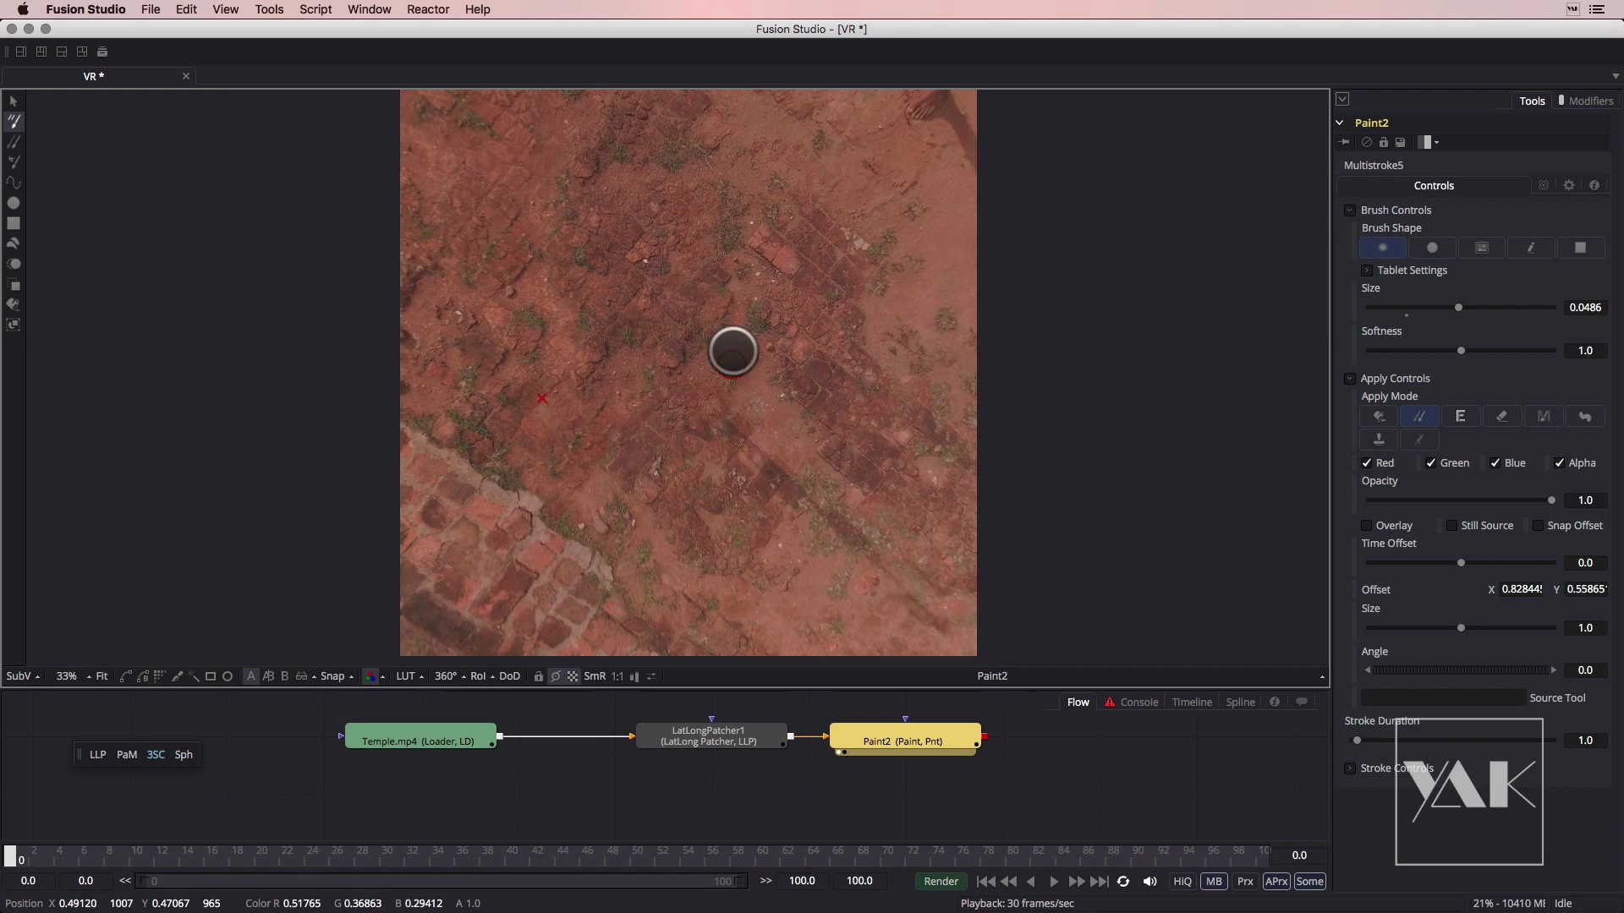
left_click(824, 370, "alt")
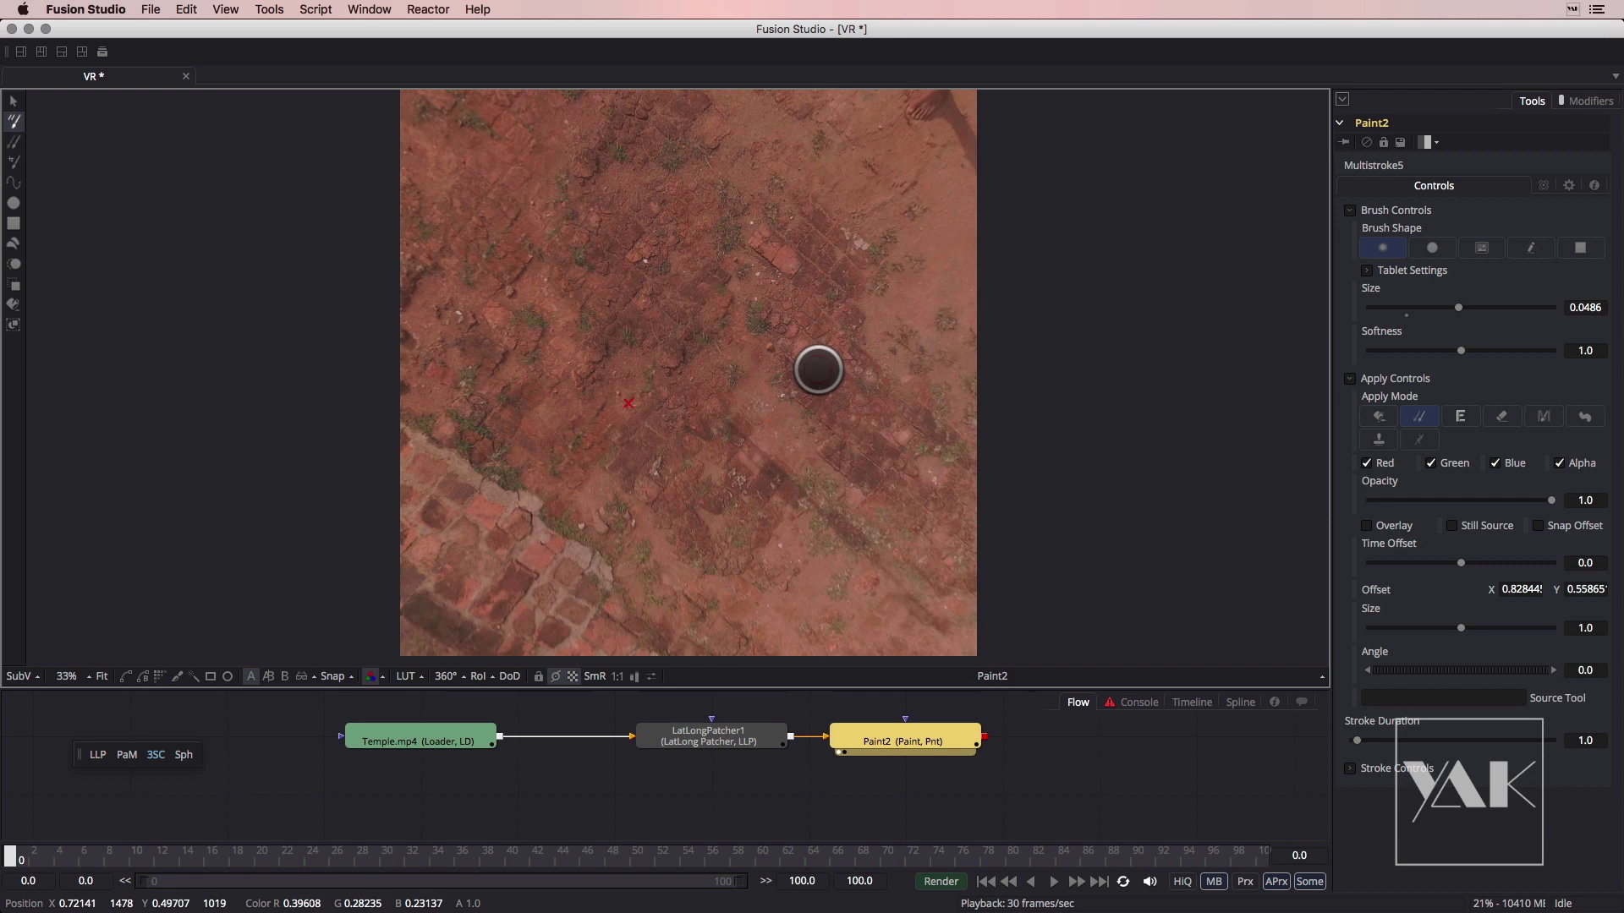
mouse_move(732, 436)
left_mouse_down()
mouse_move(707, 431)
mouse_move(727, 428)
left_mouse_up()
left_click(788, 259, "alt")
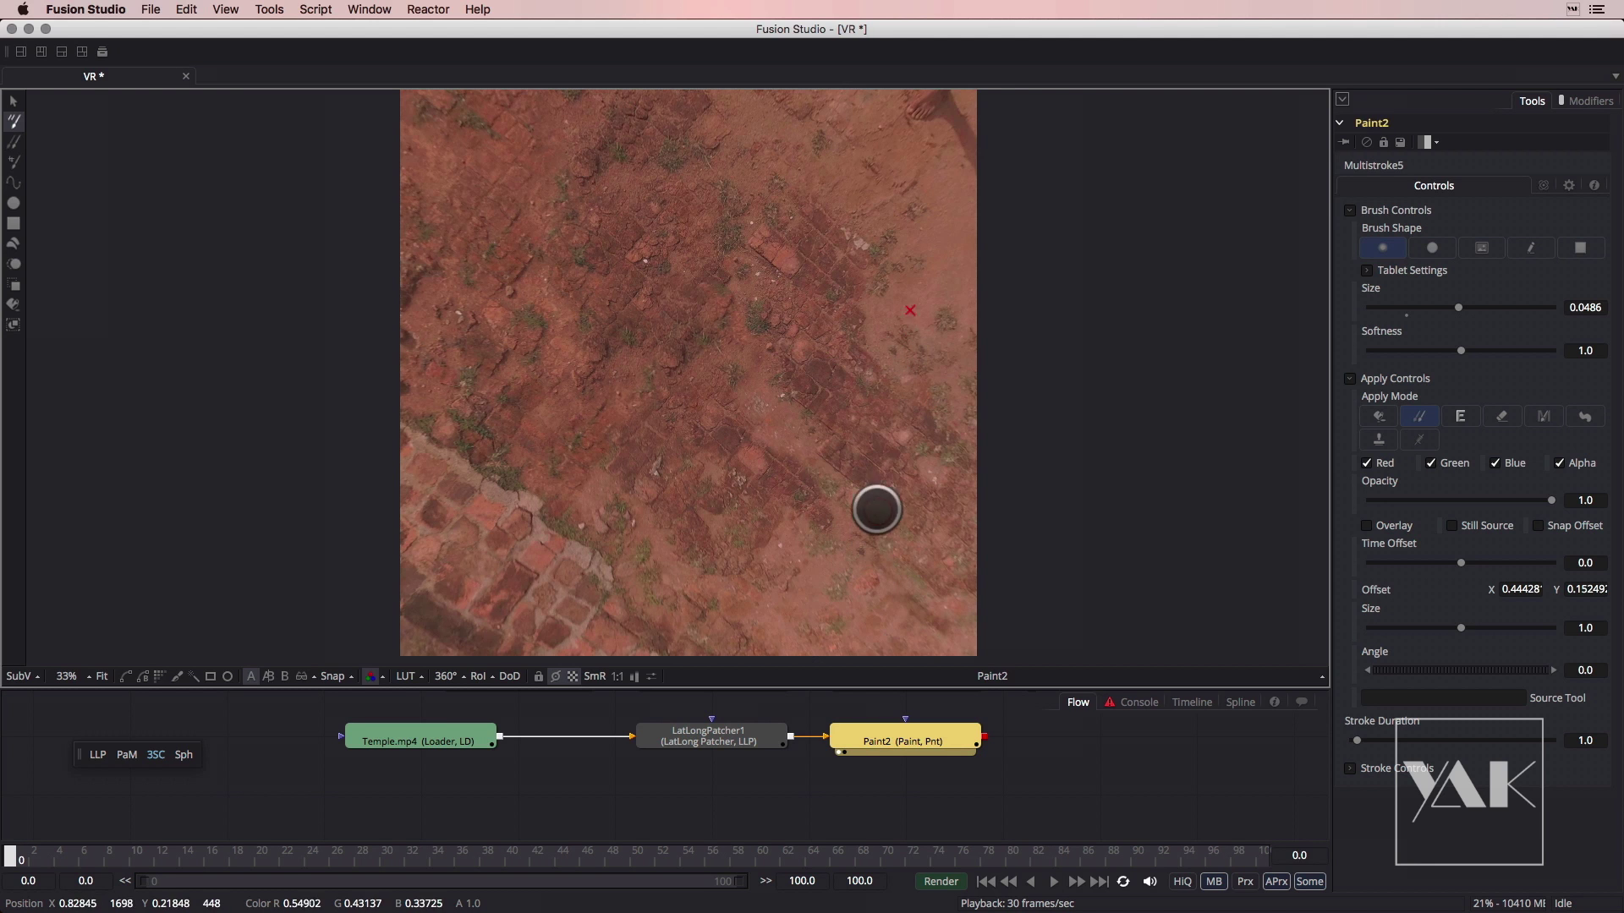
left_click(897, 435, "alt")
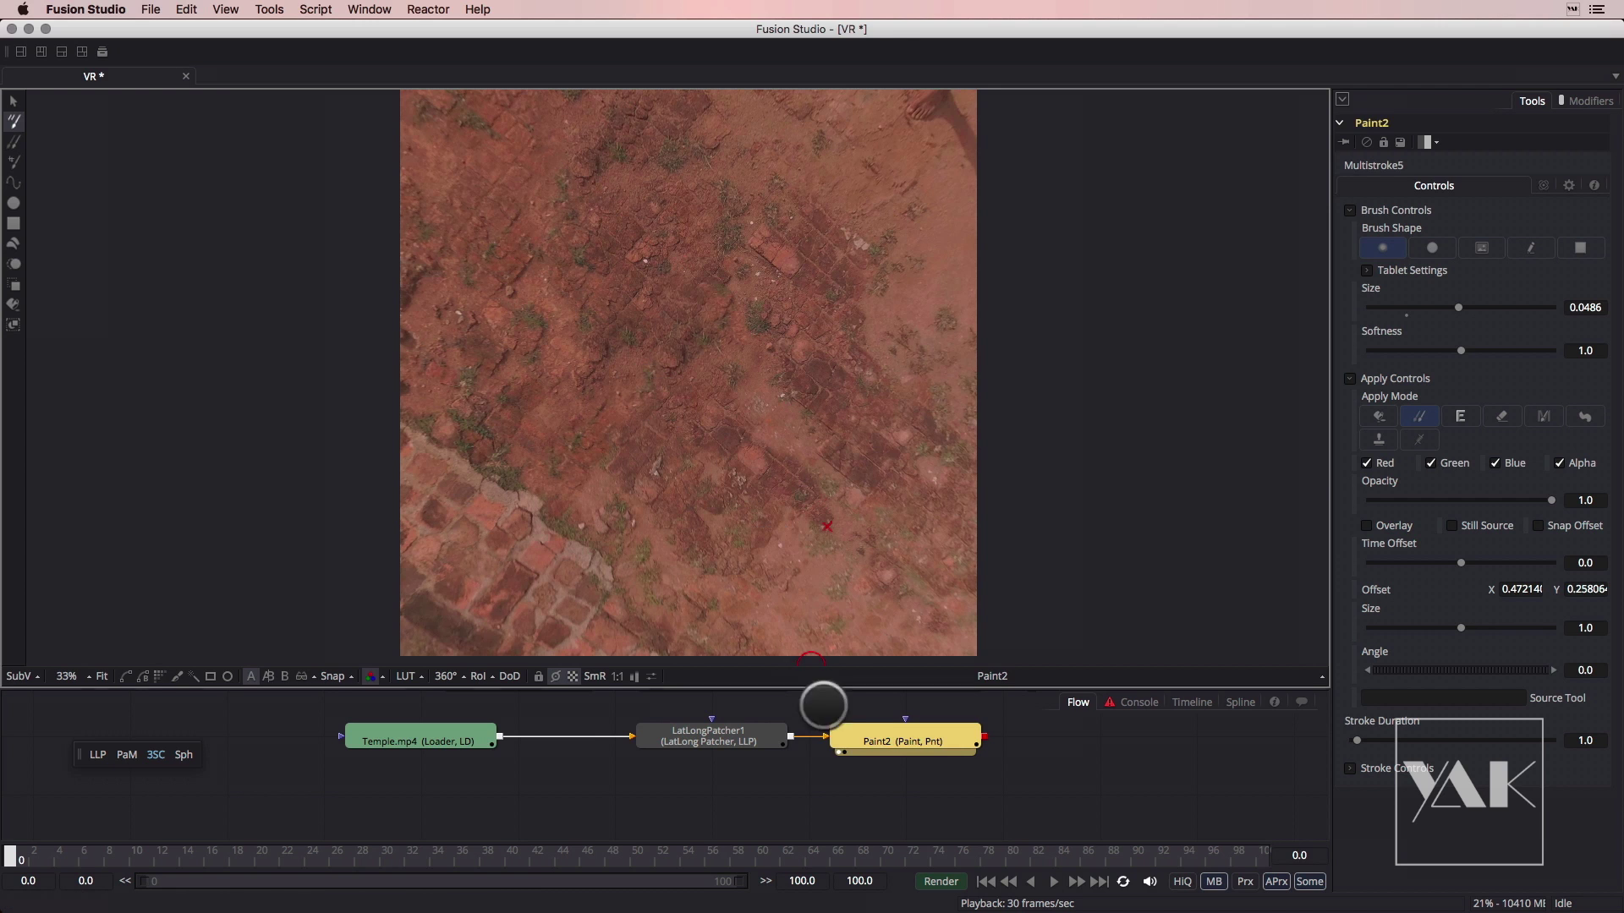
Copy the LatLong Patcher, paste it after the Paint node, connect it to the Paint output and display it
left_click_drag(689, 793, 576, 784)
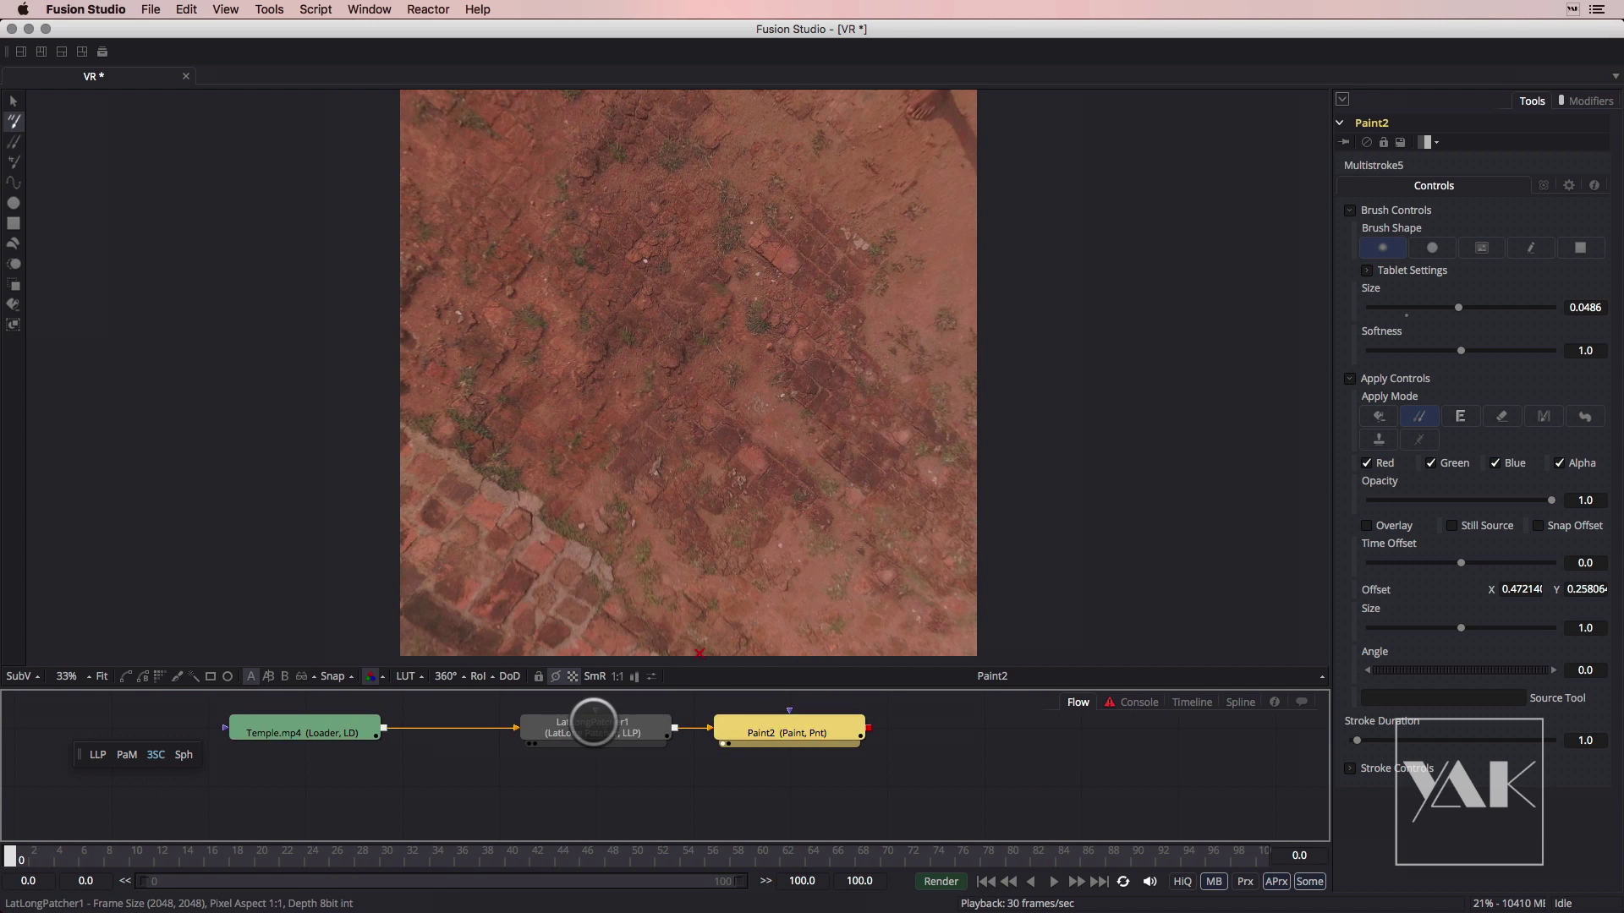
left_click(563, 725)
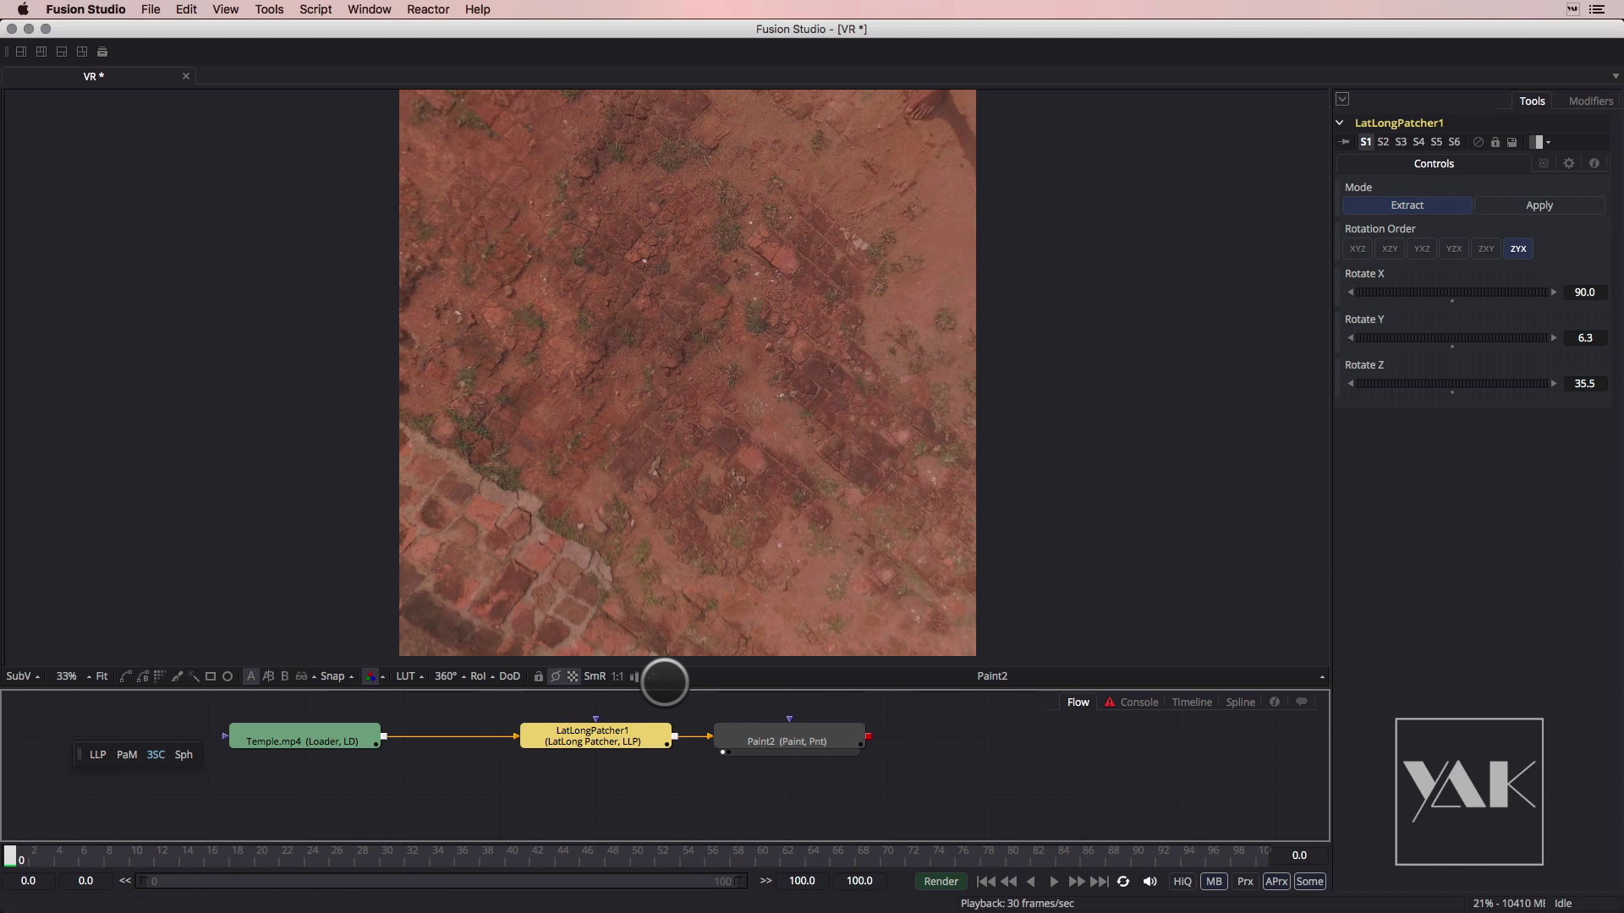
left_click(951, 741)
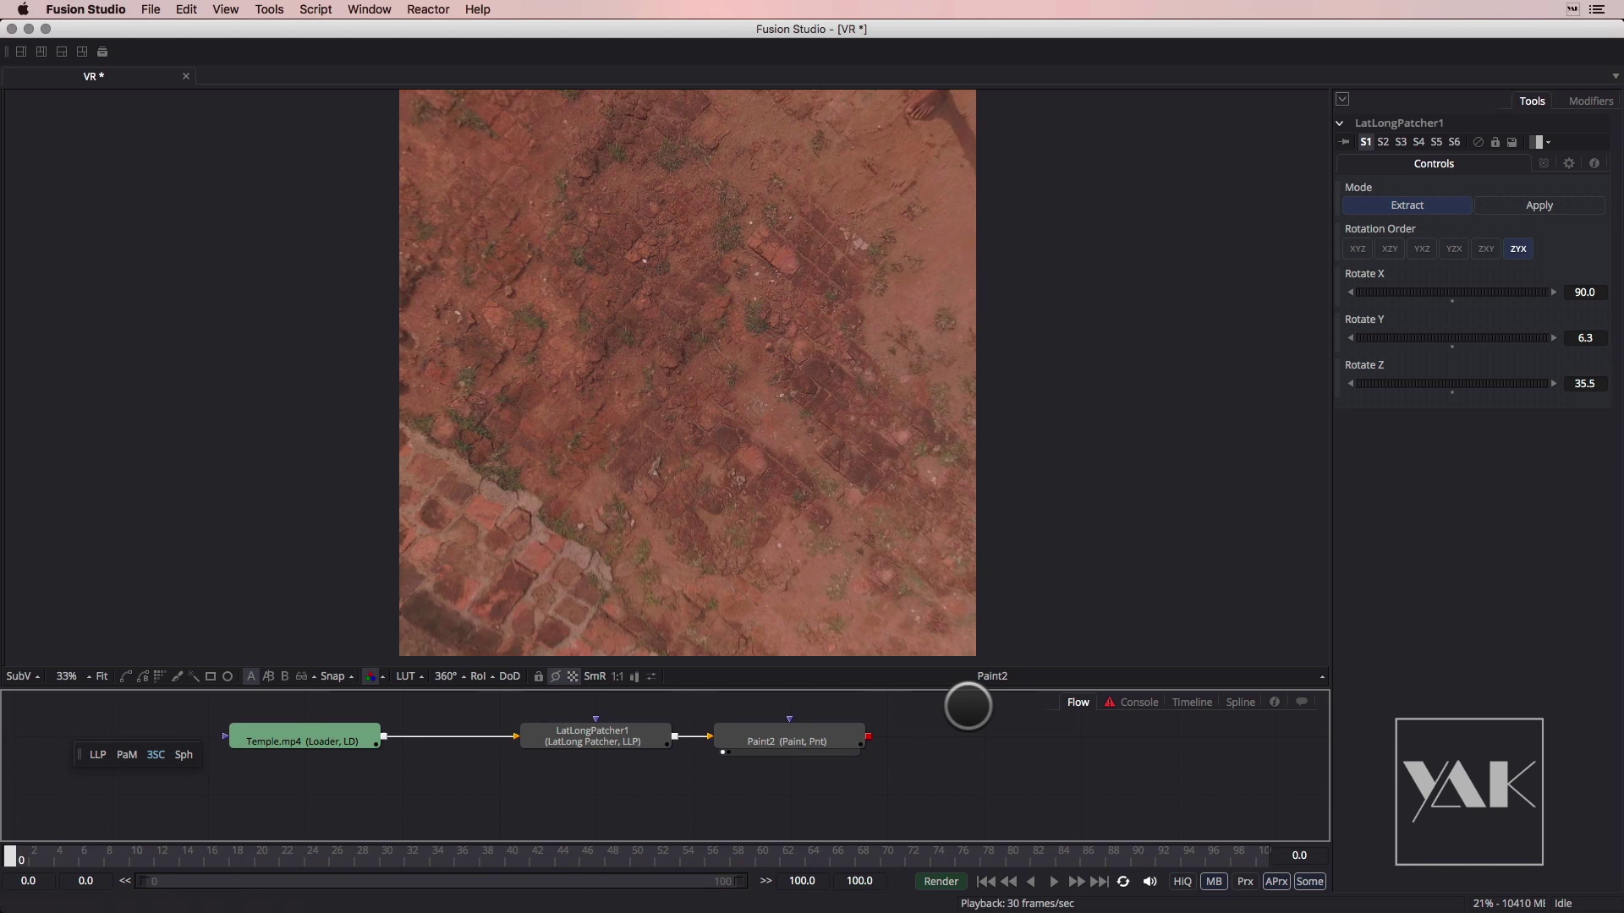
key("super+v")
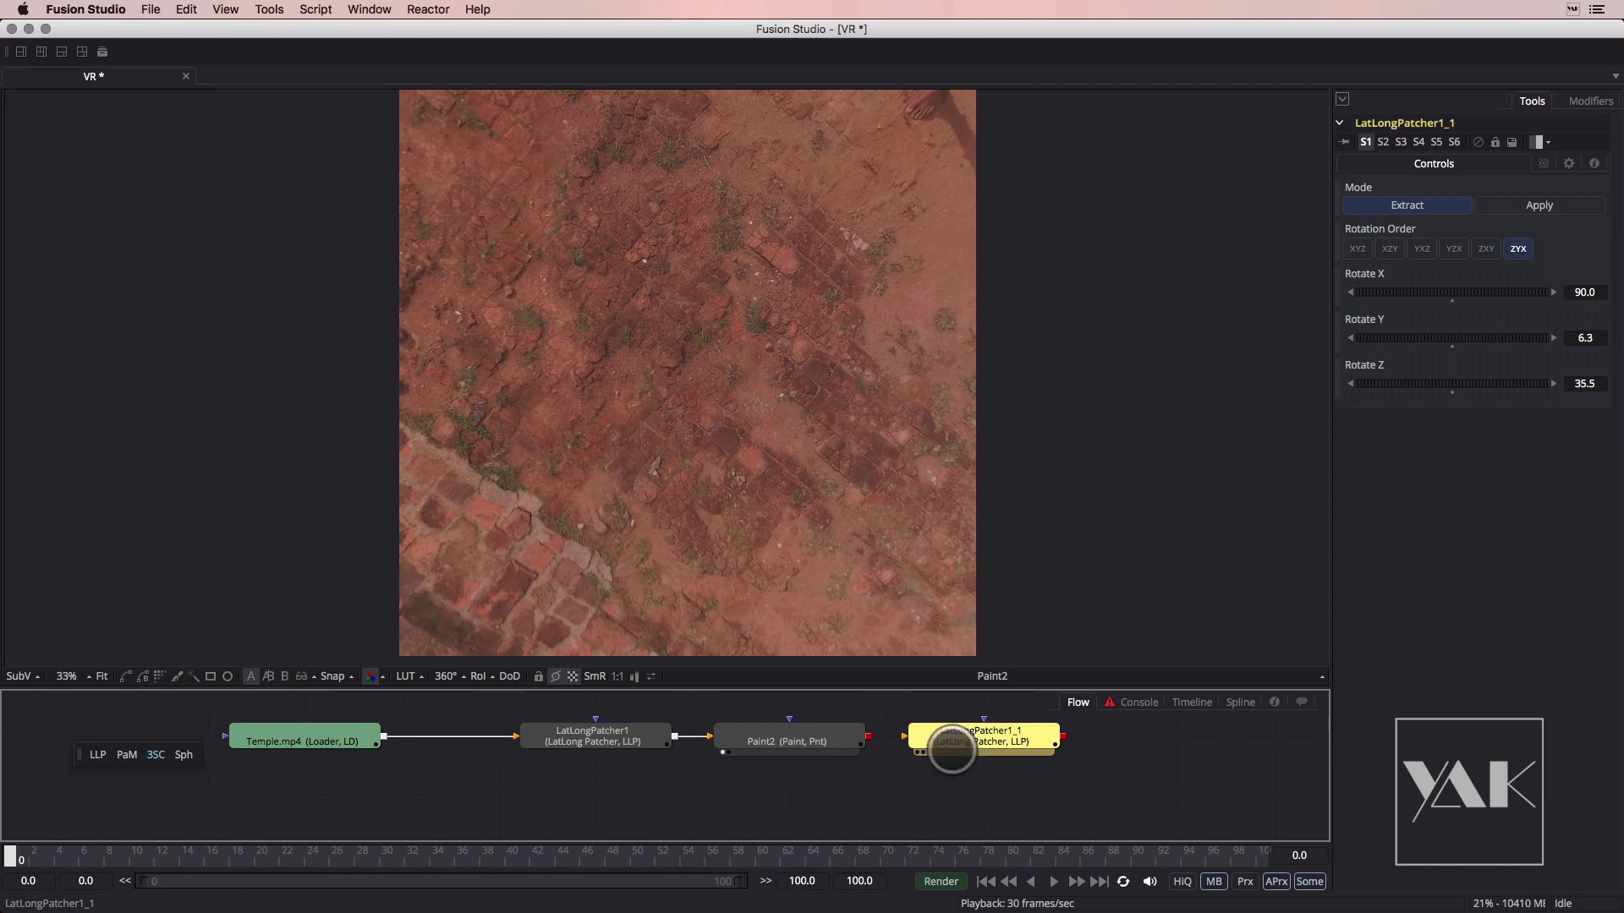
left_click_drag(868, 737, 1124, 746)
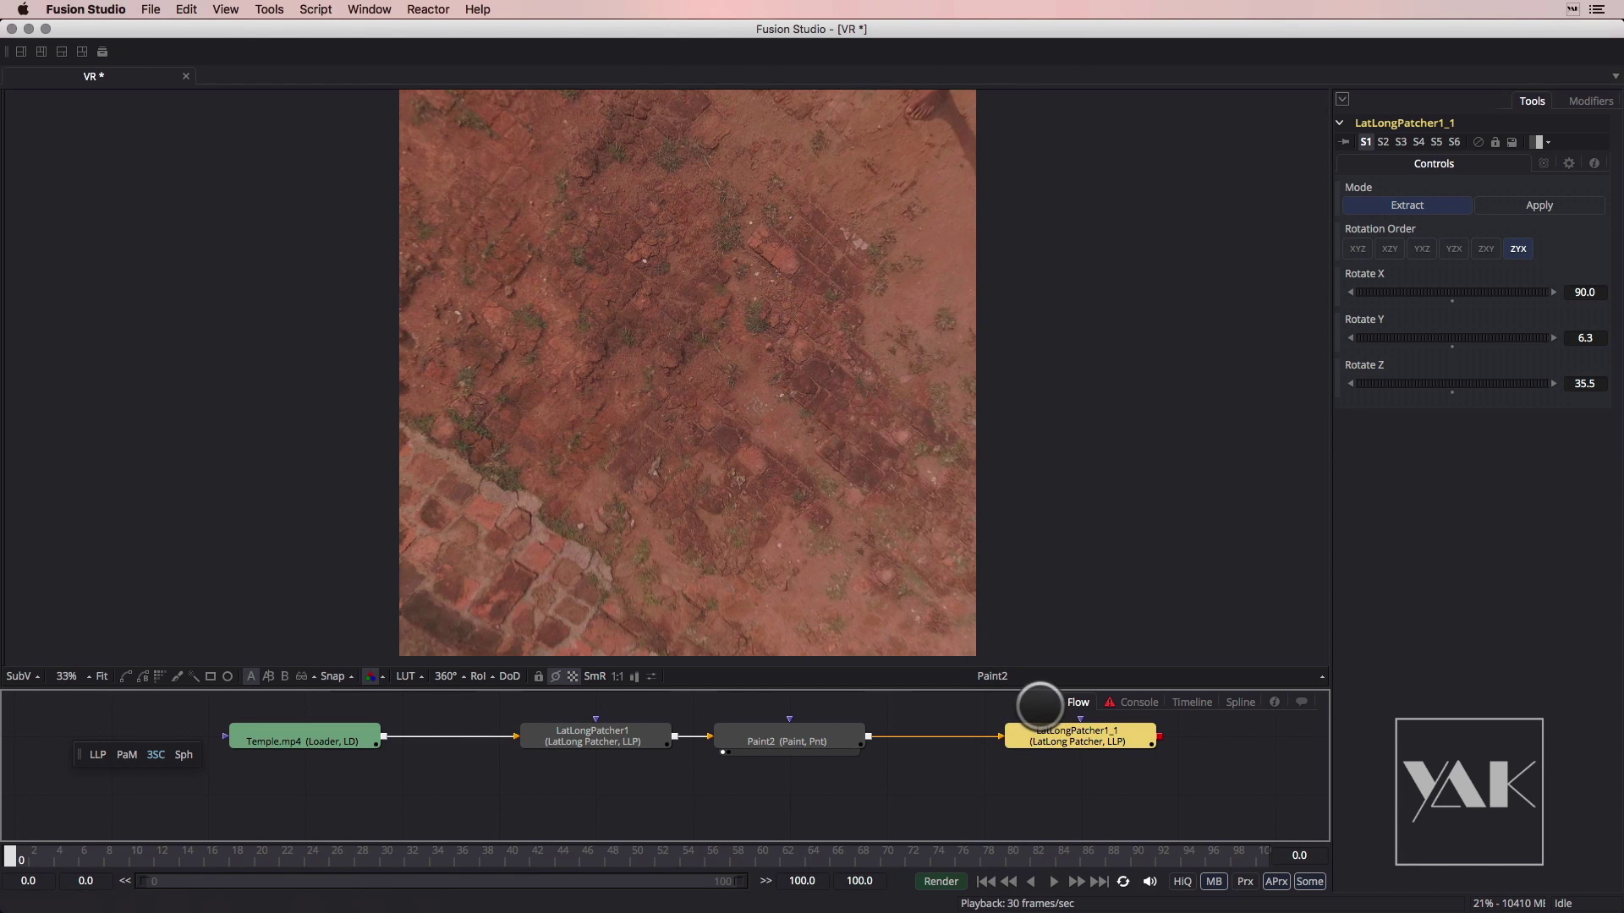
key("1")
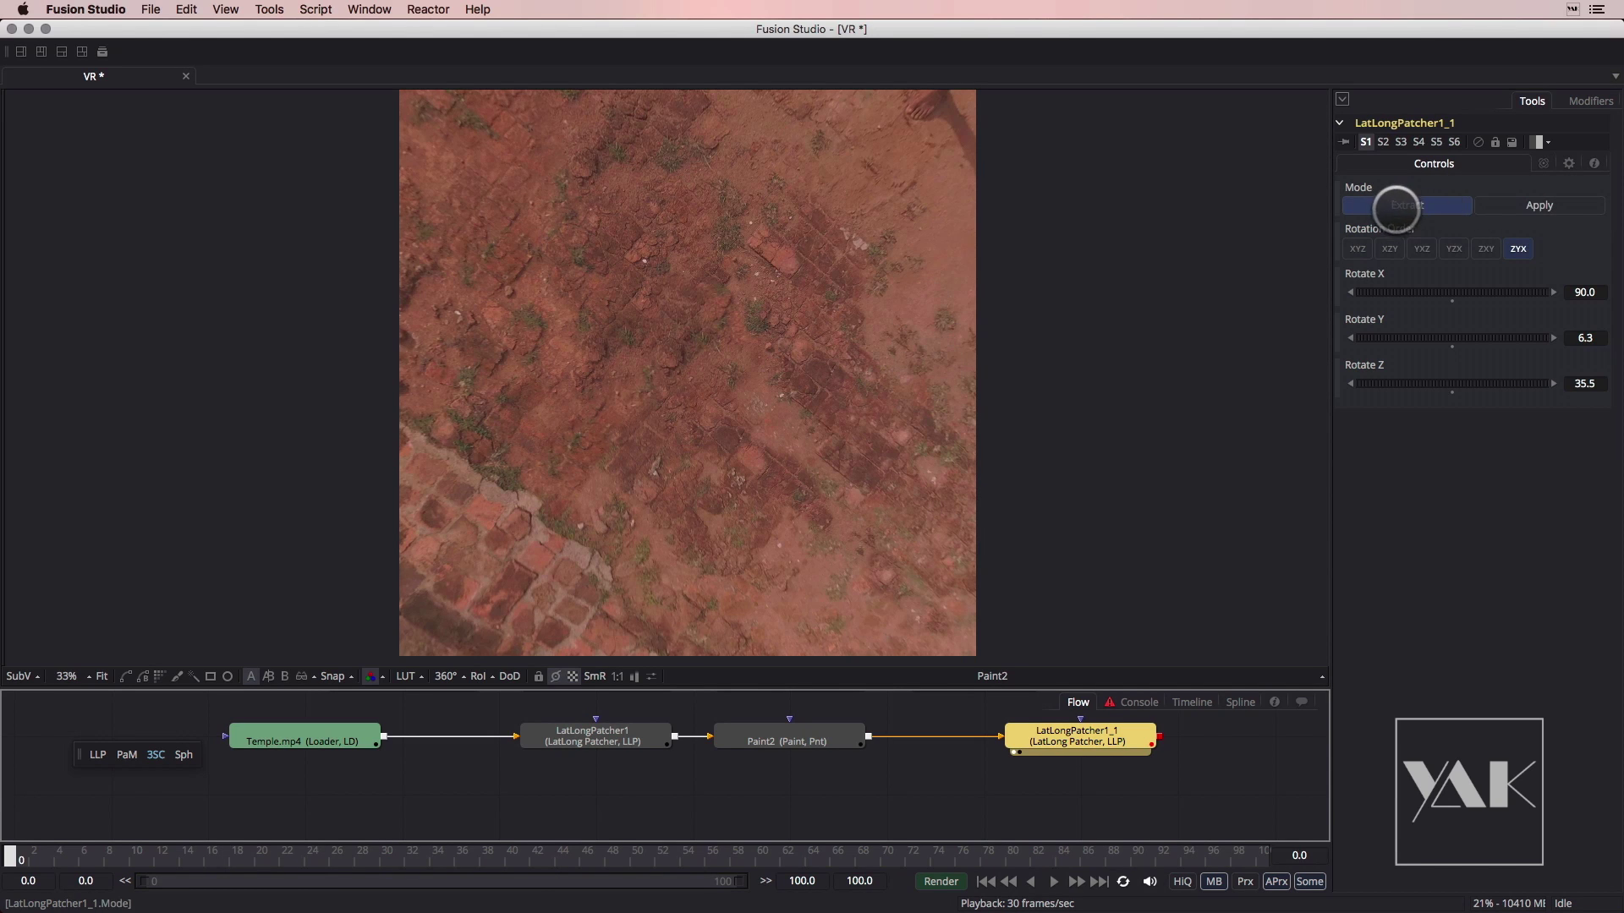
Compare the Temple.mp4 loader, the first LatLong Patcher and the copied LatLong Patcher in the viewer
left_click_drag(338, 739, 465, 575)
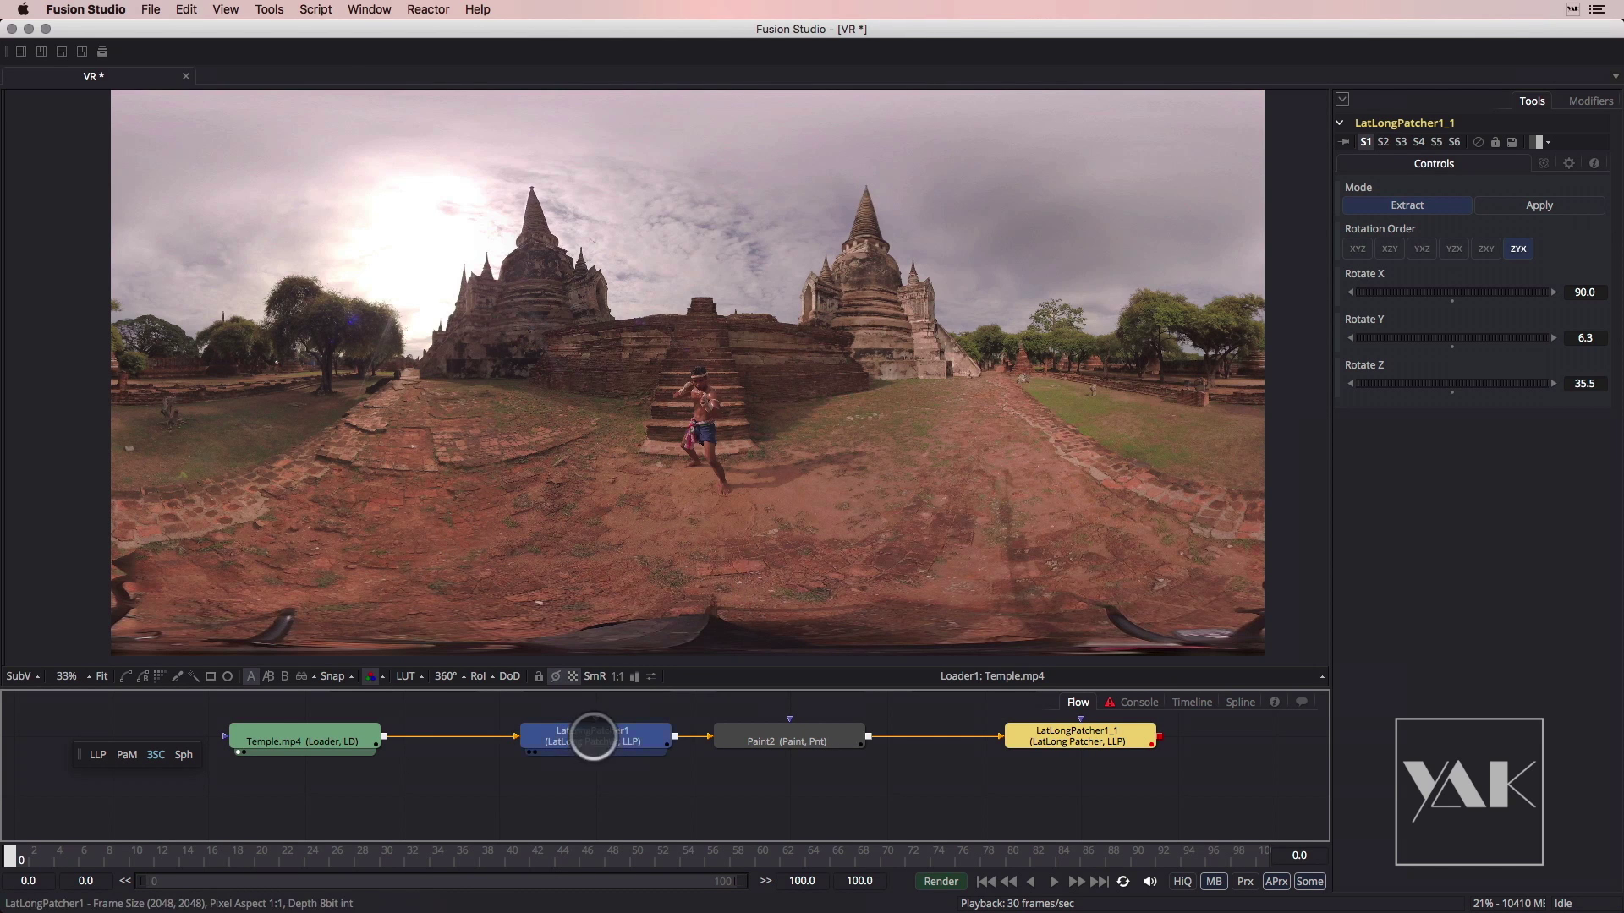
left_click_drag(592, 736, 609, 619)
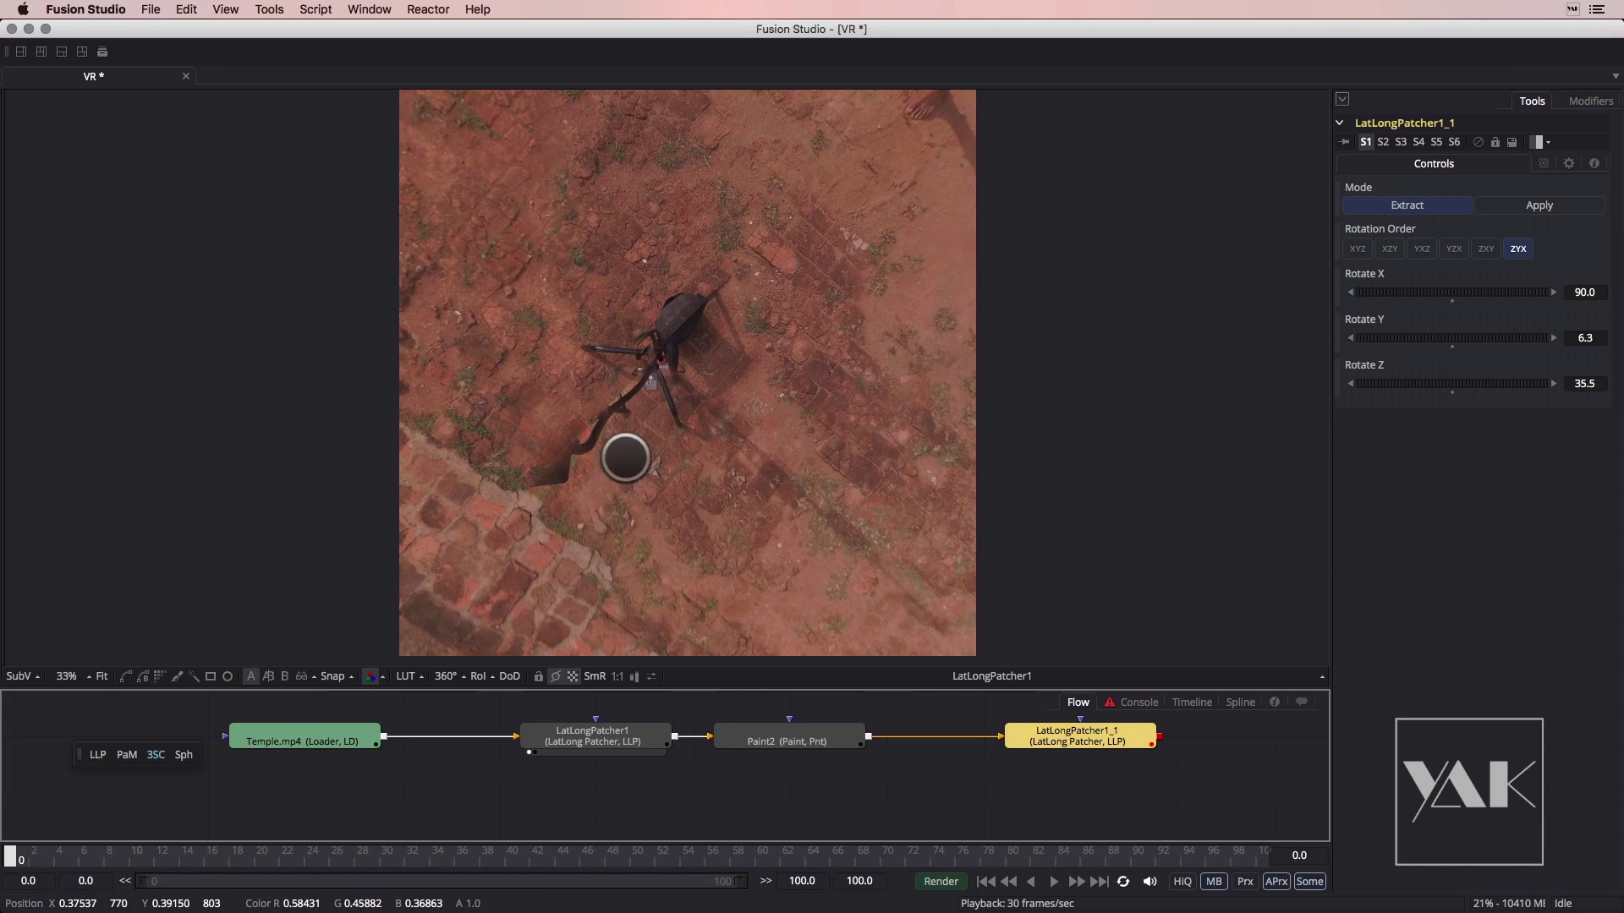
left_click_drag(1080, 737, 968, 605)
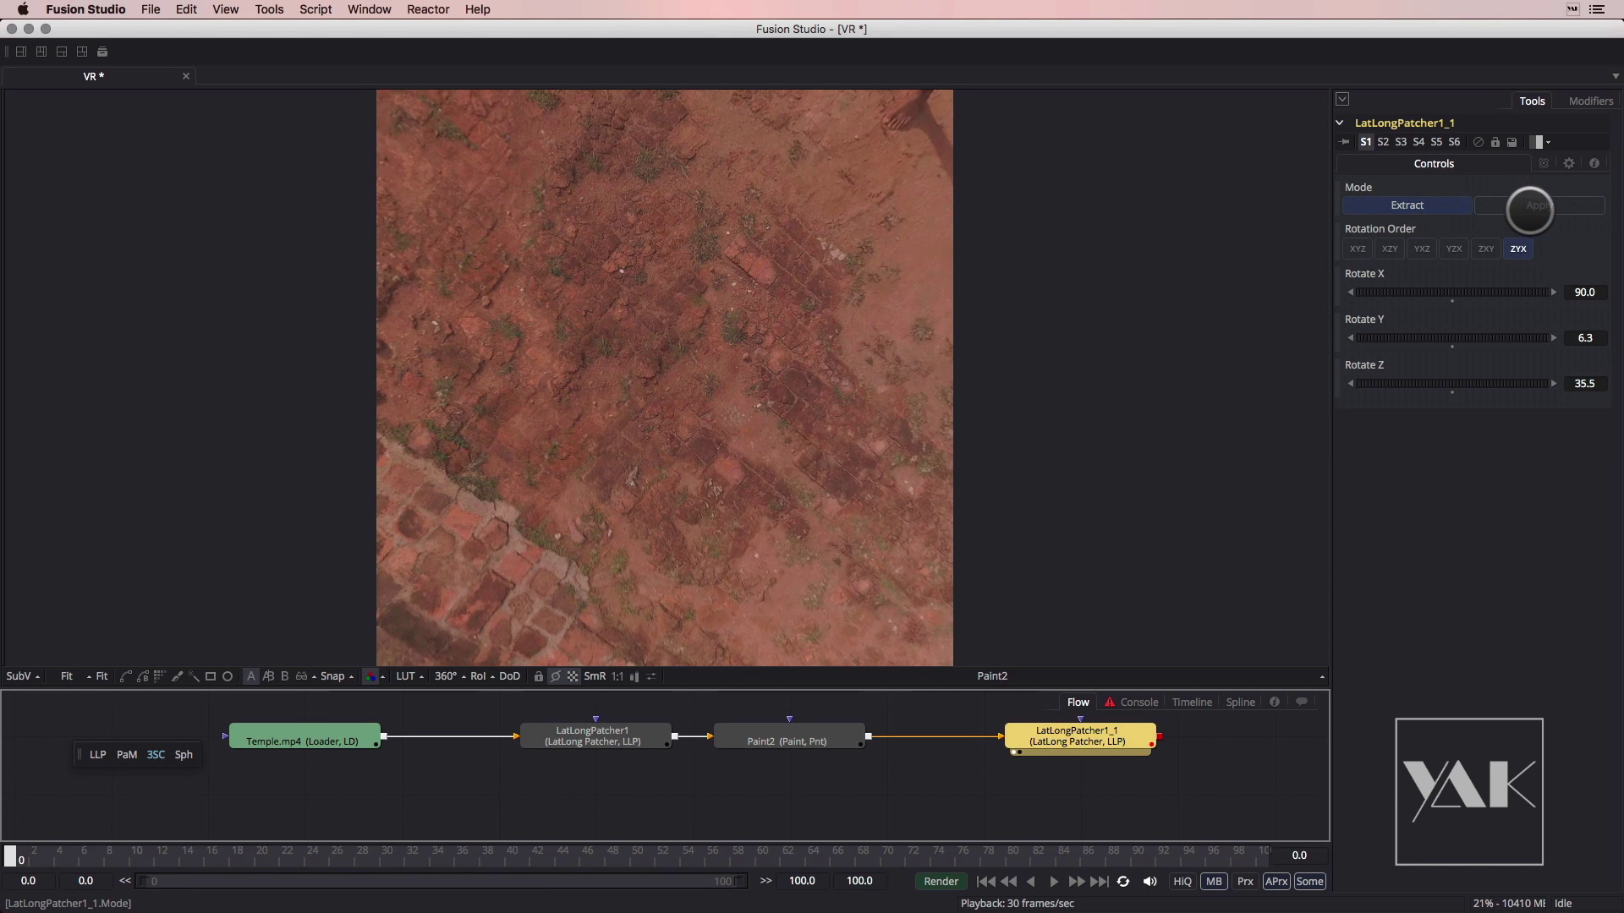
Switch the copied LatLong Patcher to Apply mode and display the Temple.mp4 loader for comparison
left_click(1536, 207)
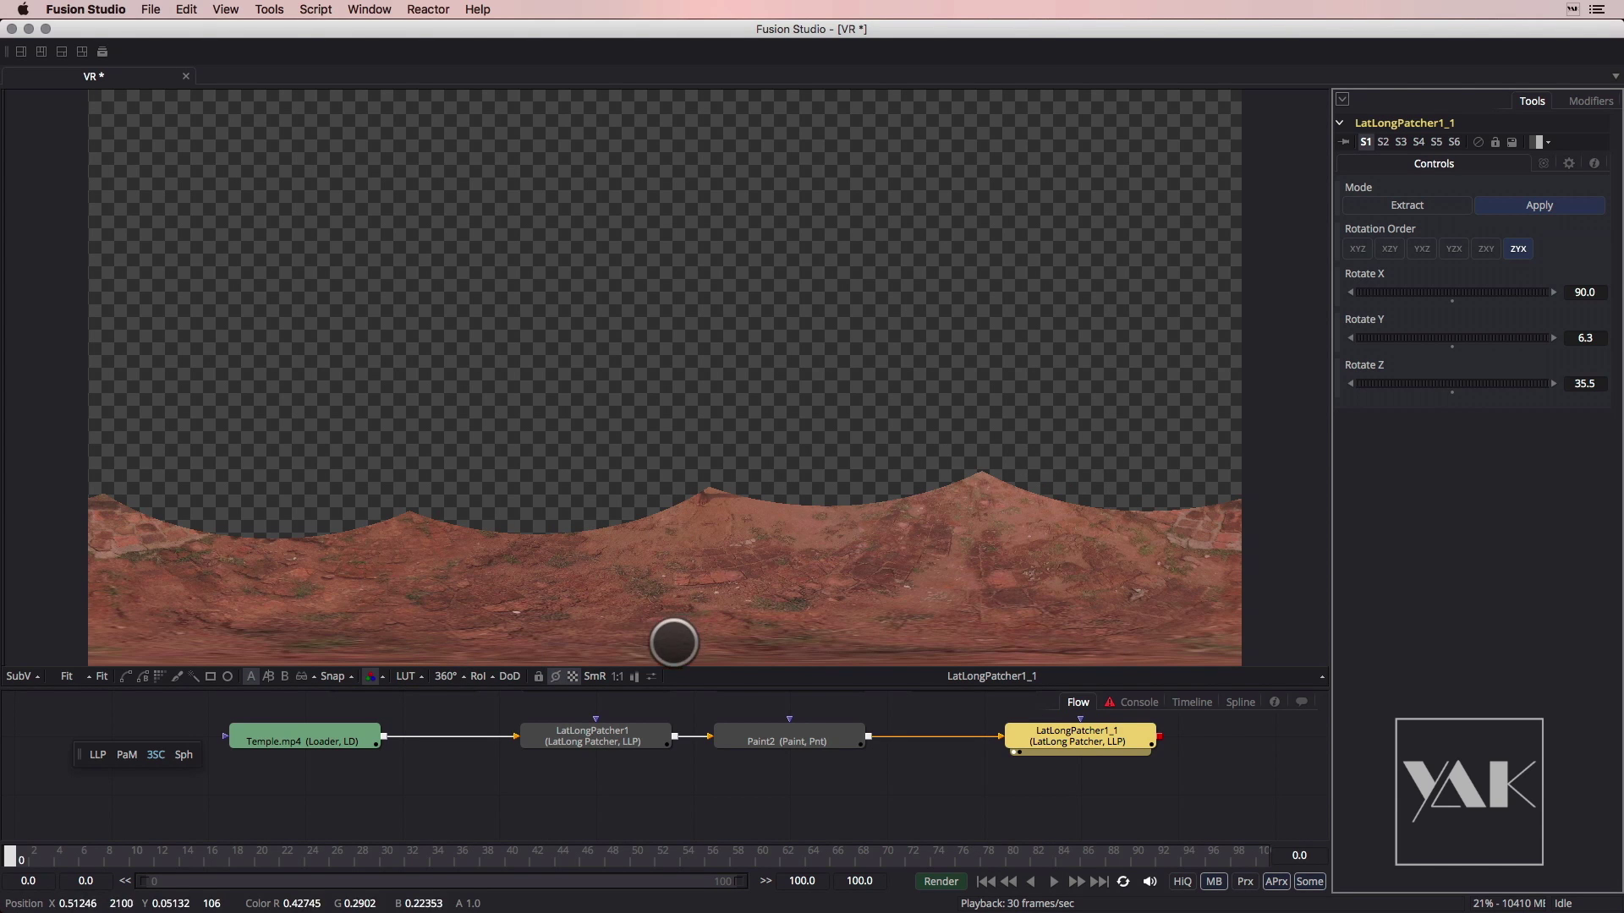
left_click(296, 737)
key("1")
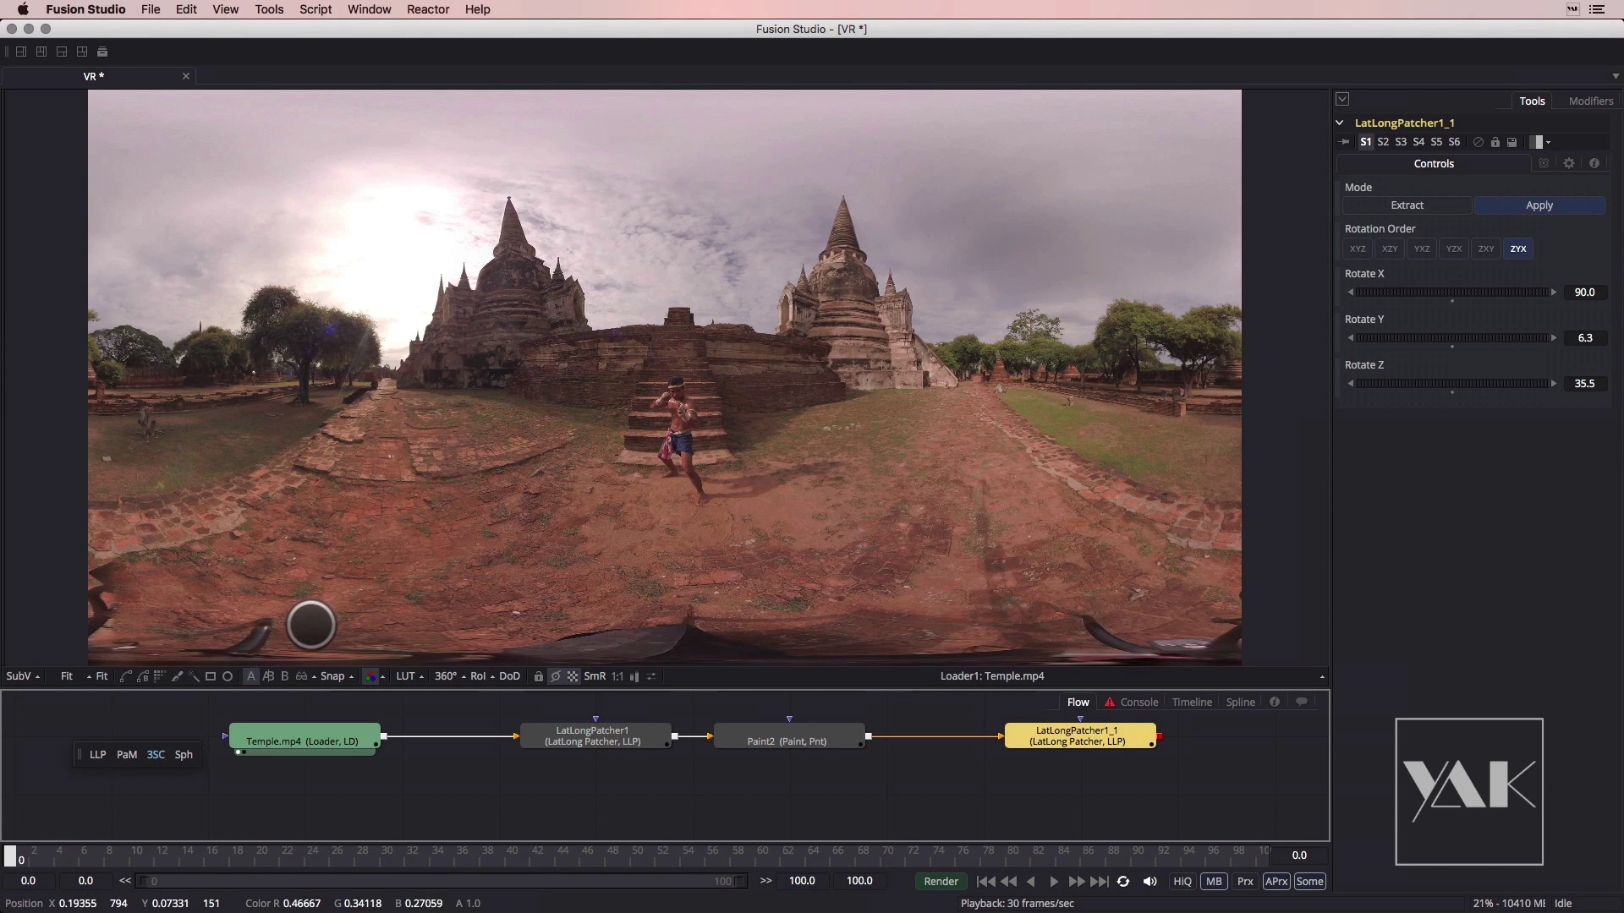
Add a Merge node to the flow and place it below the Paint node
left_click(955, 774)
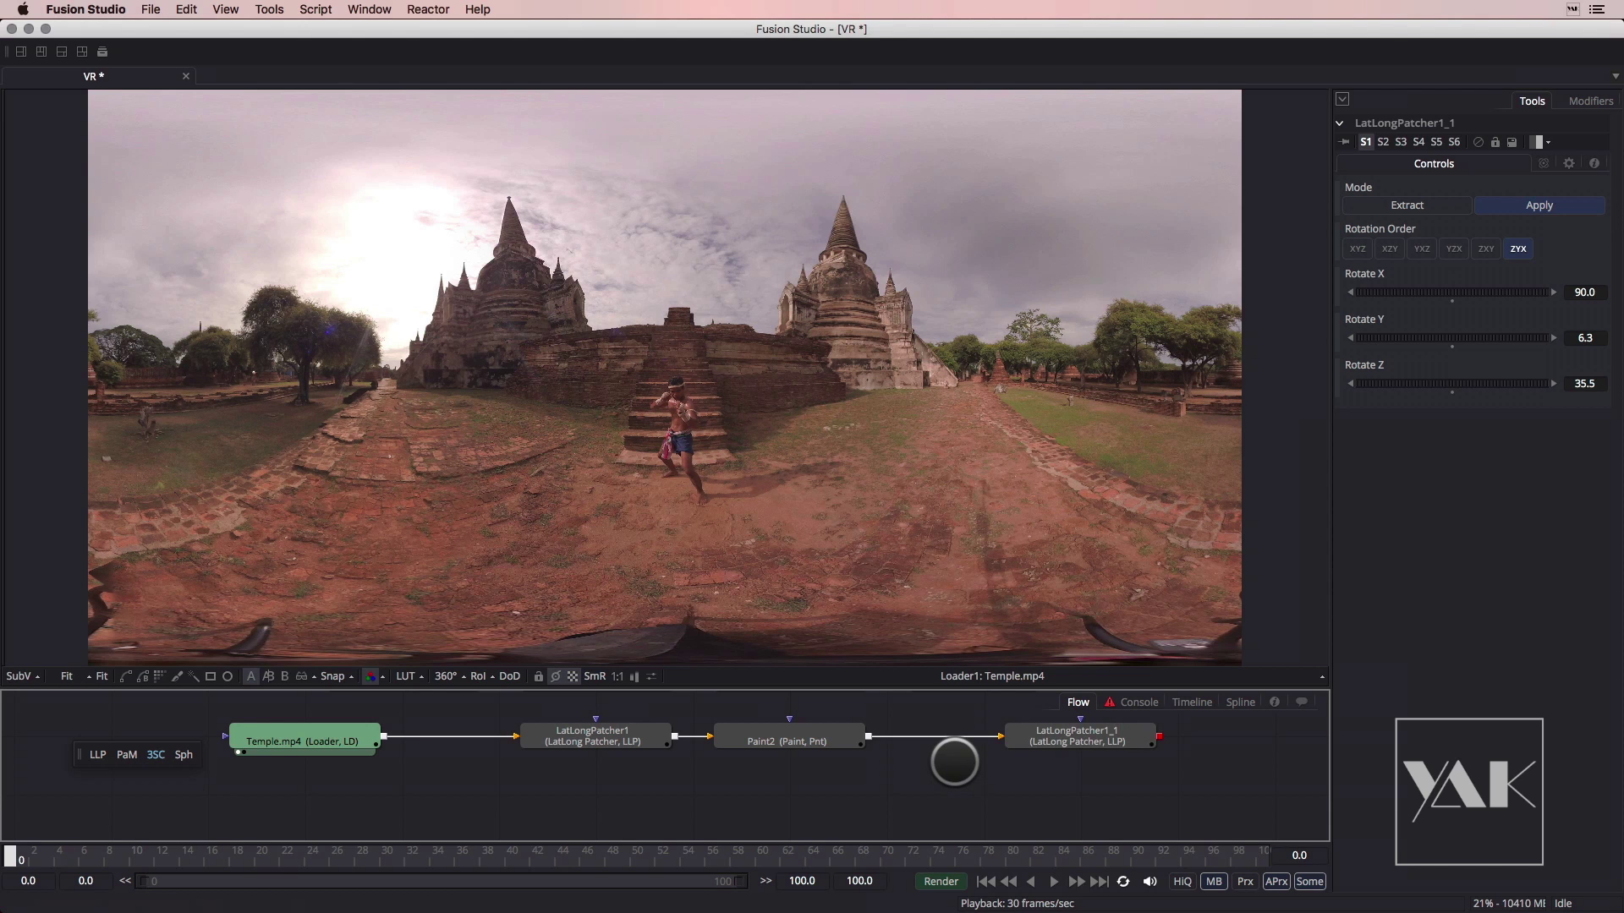
key("shift+space")
type("merge")
key("Return")
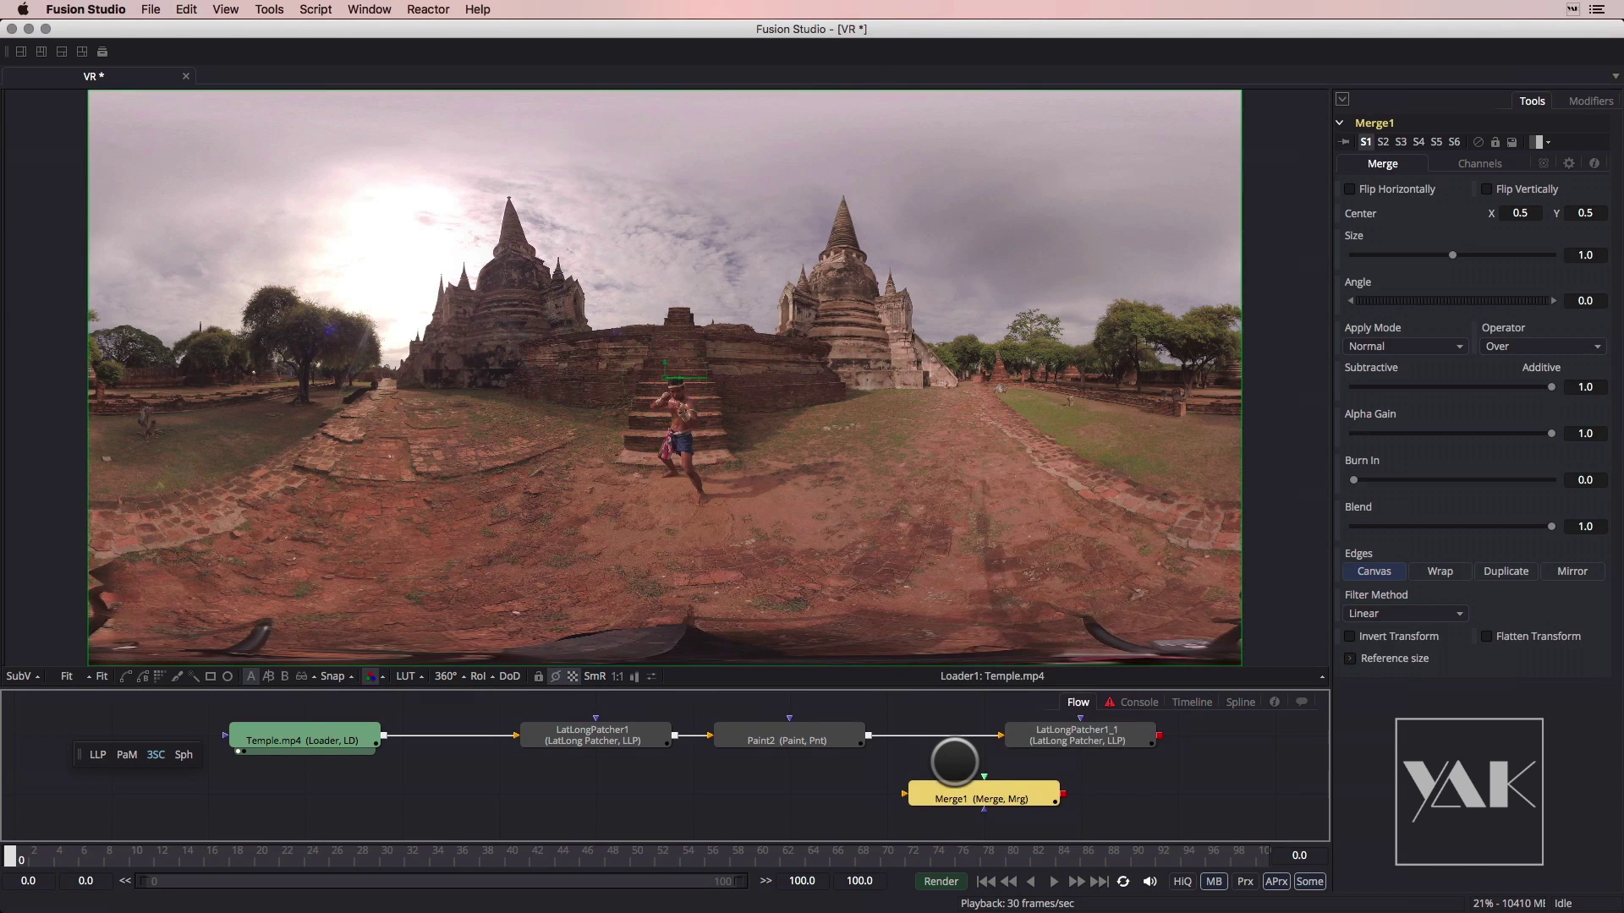
left_click_drag(950, 787, 804, 801)
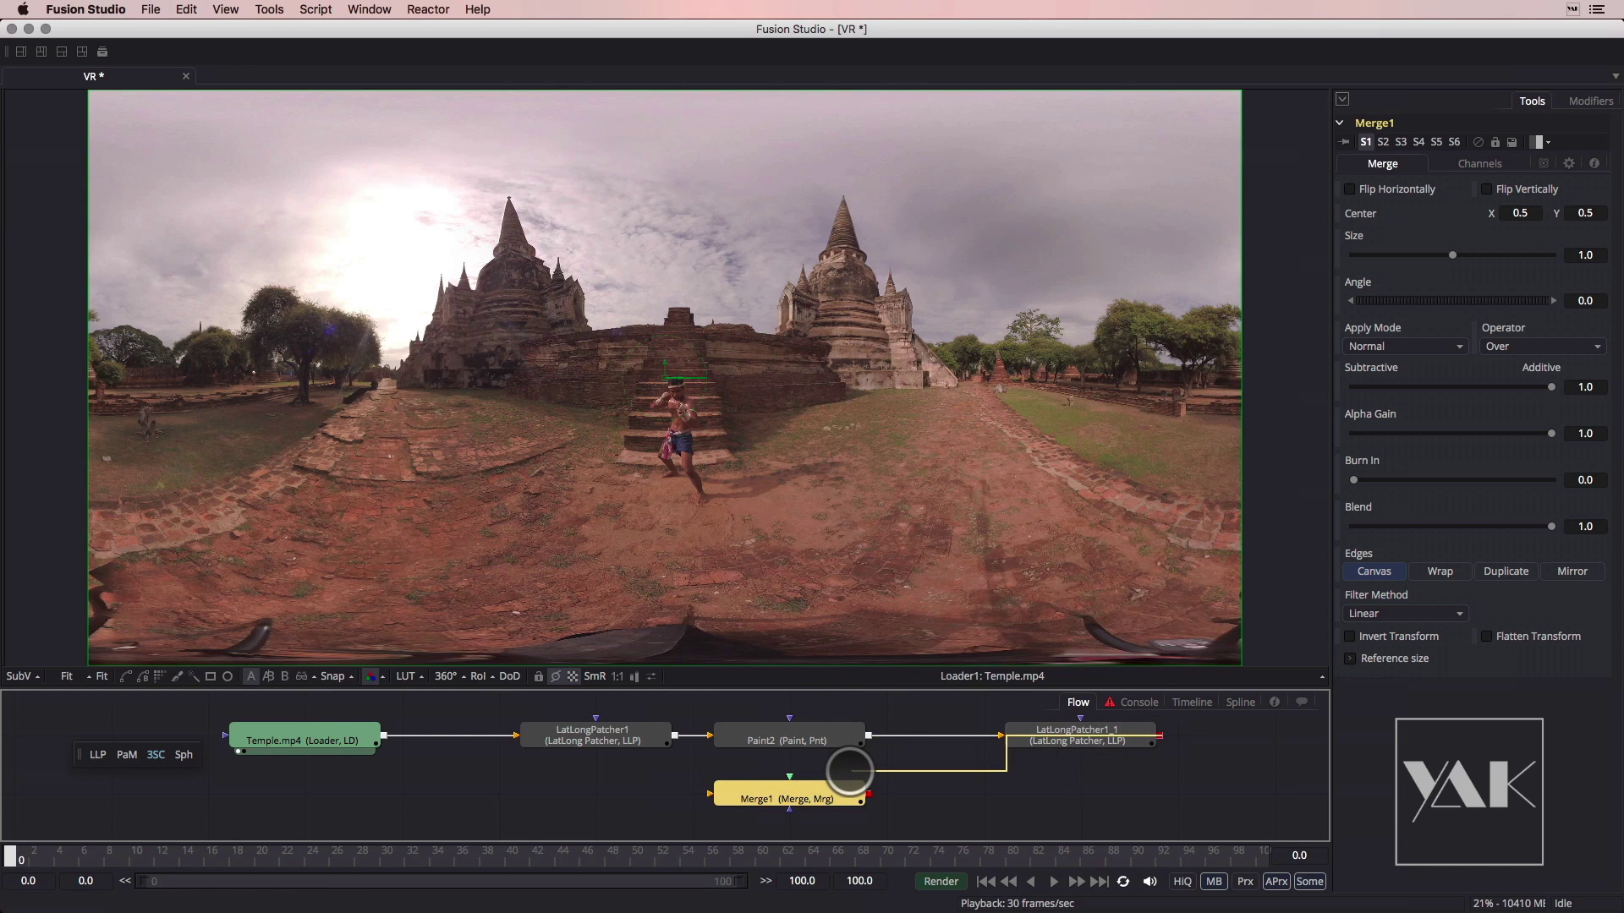
Connect the copied LatLong Patcher as the Merge's foreground and Temple.mp4 as its background, and display the Merge
left_click_drag(806, 770, 788, 778)
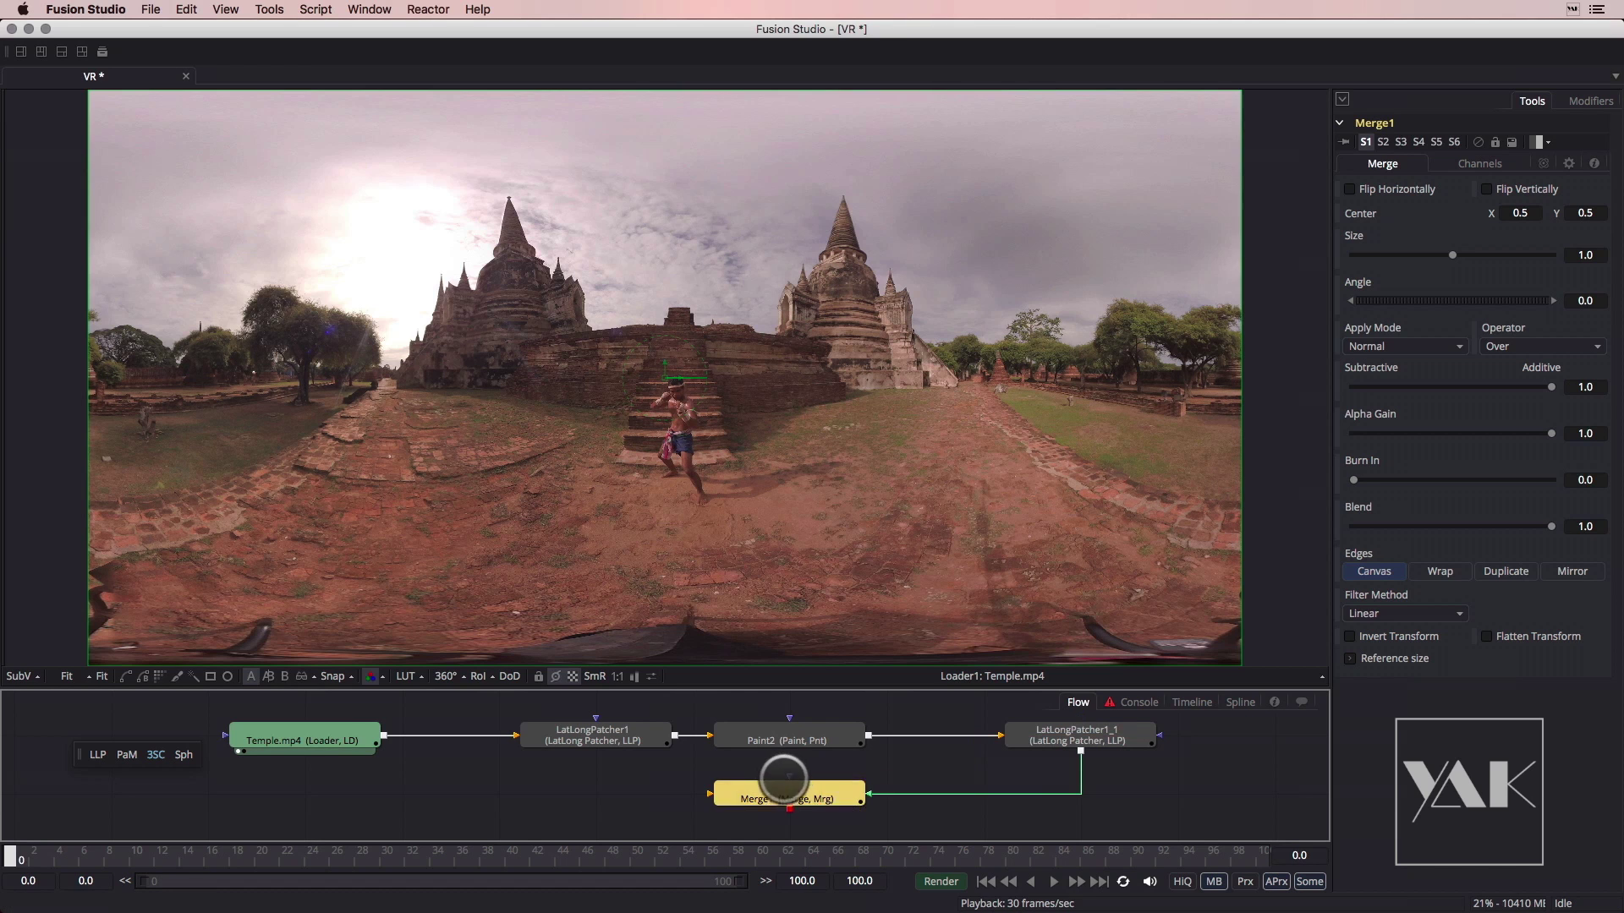
left_click_drag(382, 734, 545, 793)
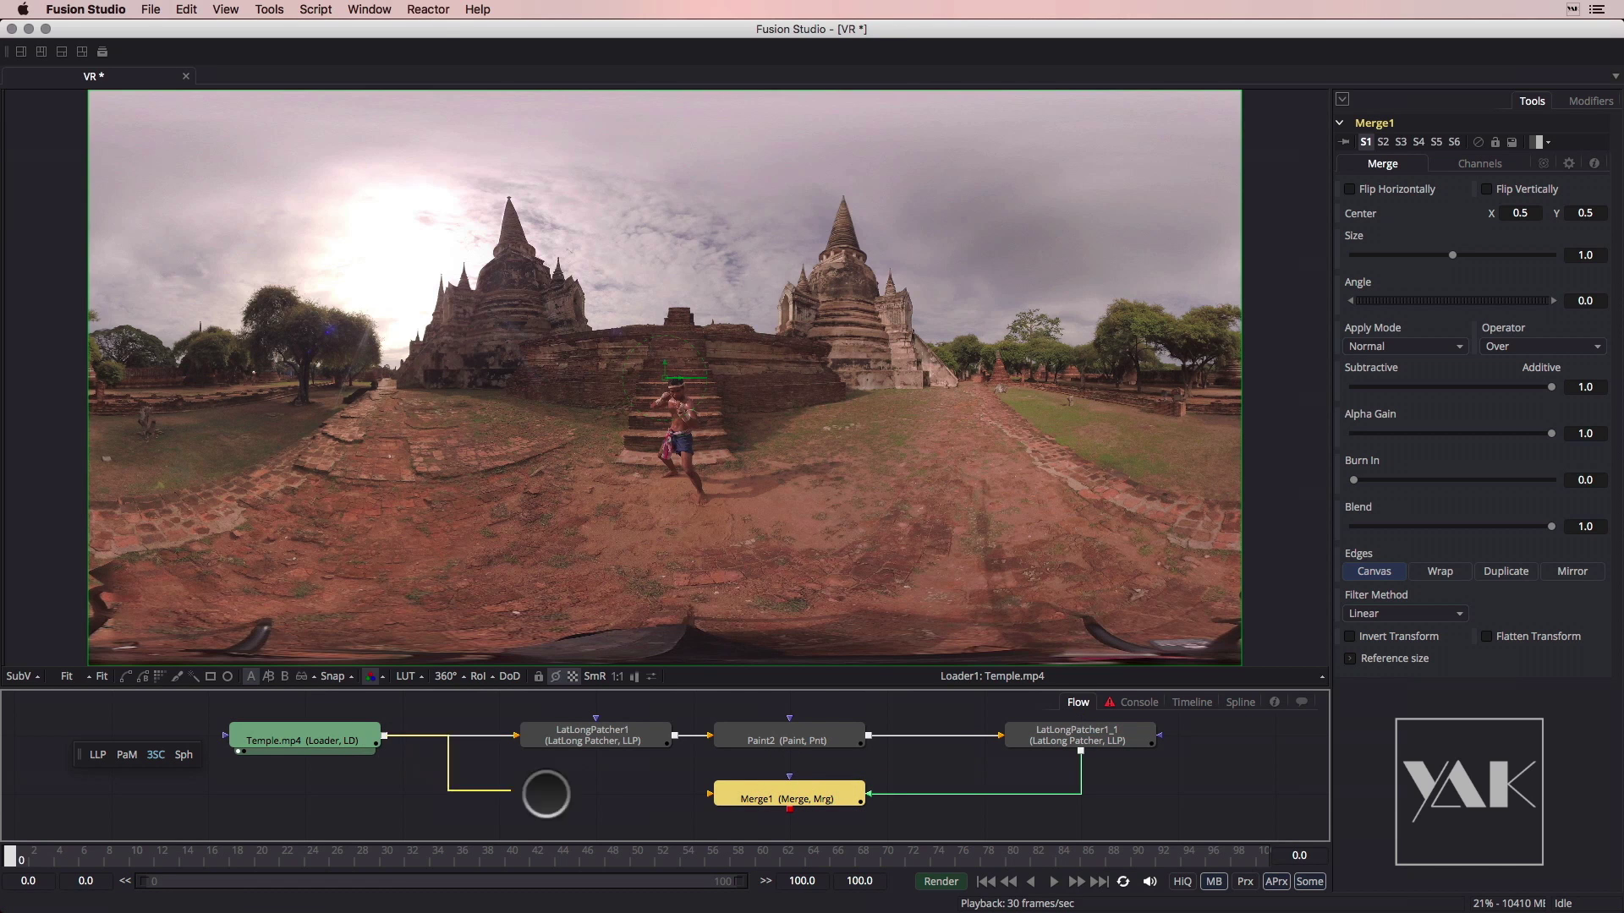
left_click_drag(706, 797, 769, 498)
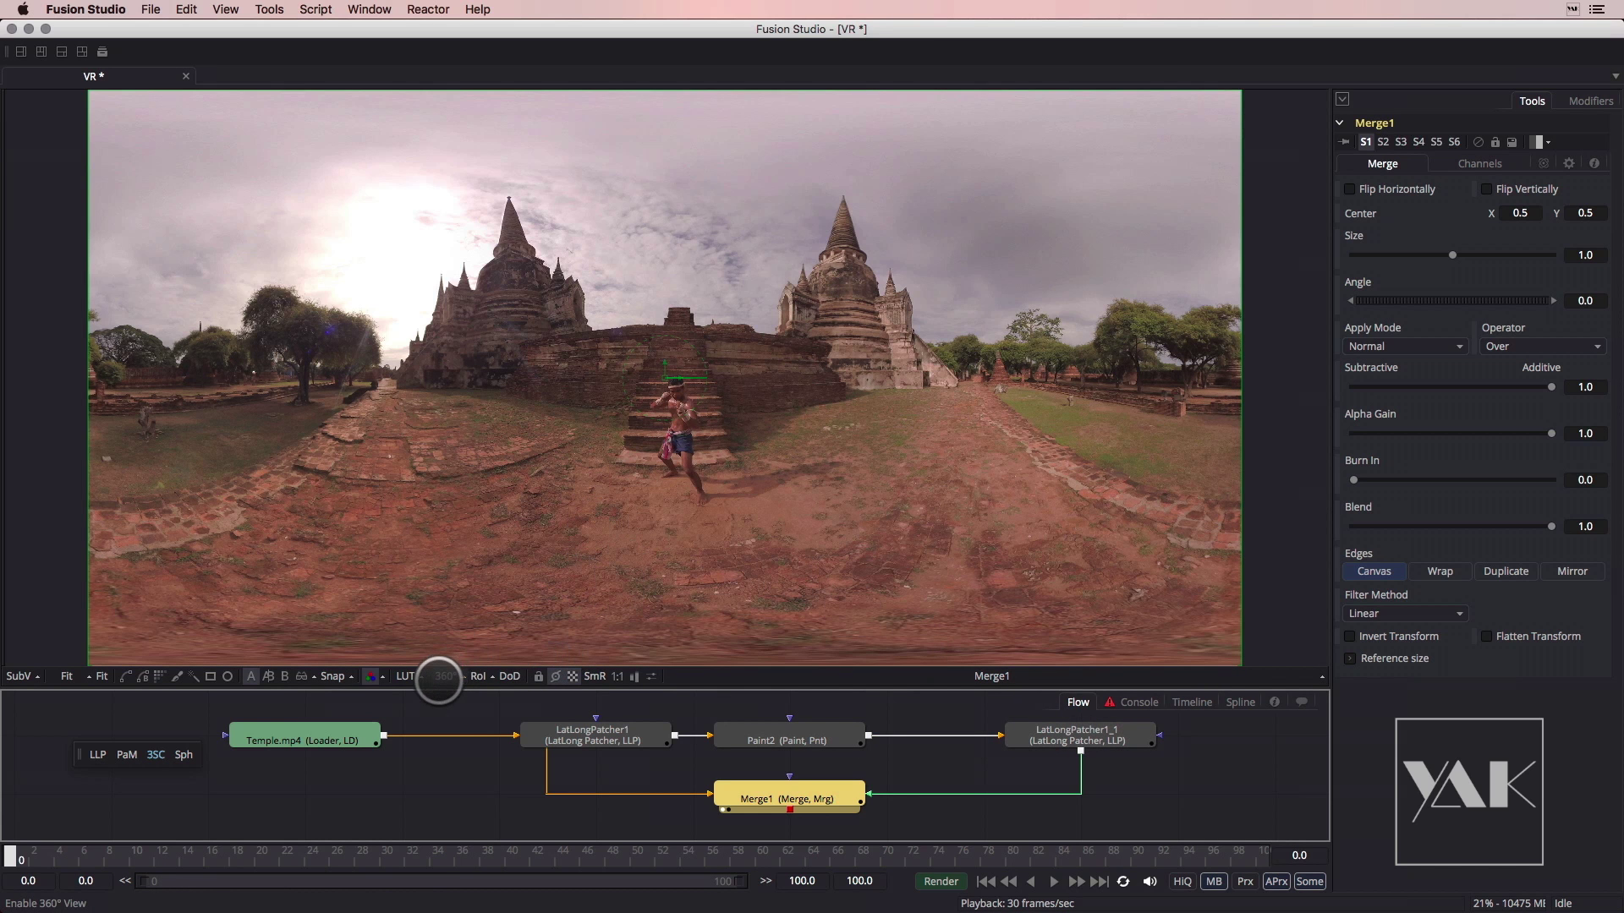
Enable the 360° view on the Merge and look around the temple scene to inspect the patched ground
left_click(442, 677)
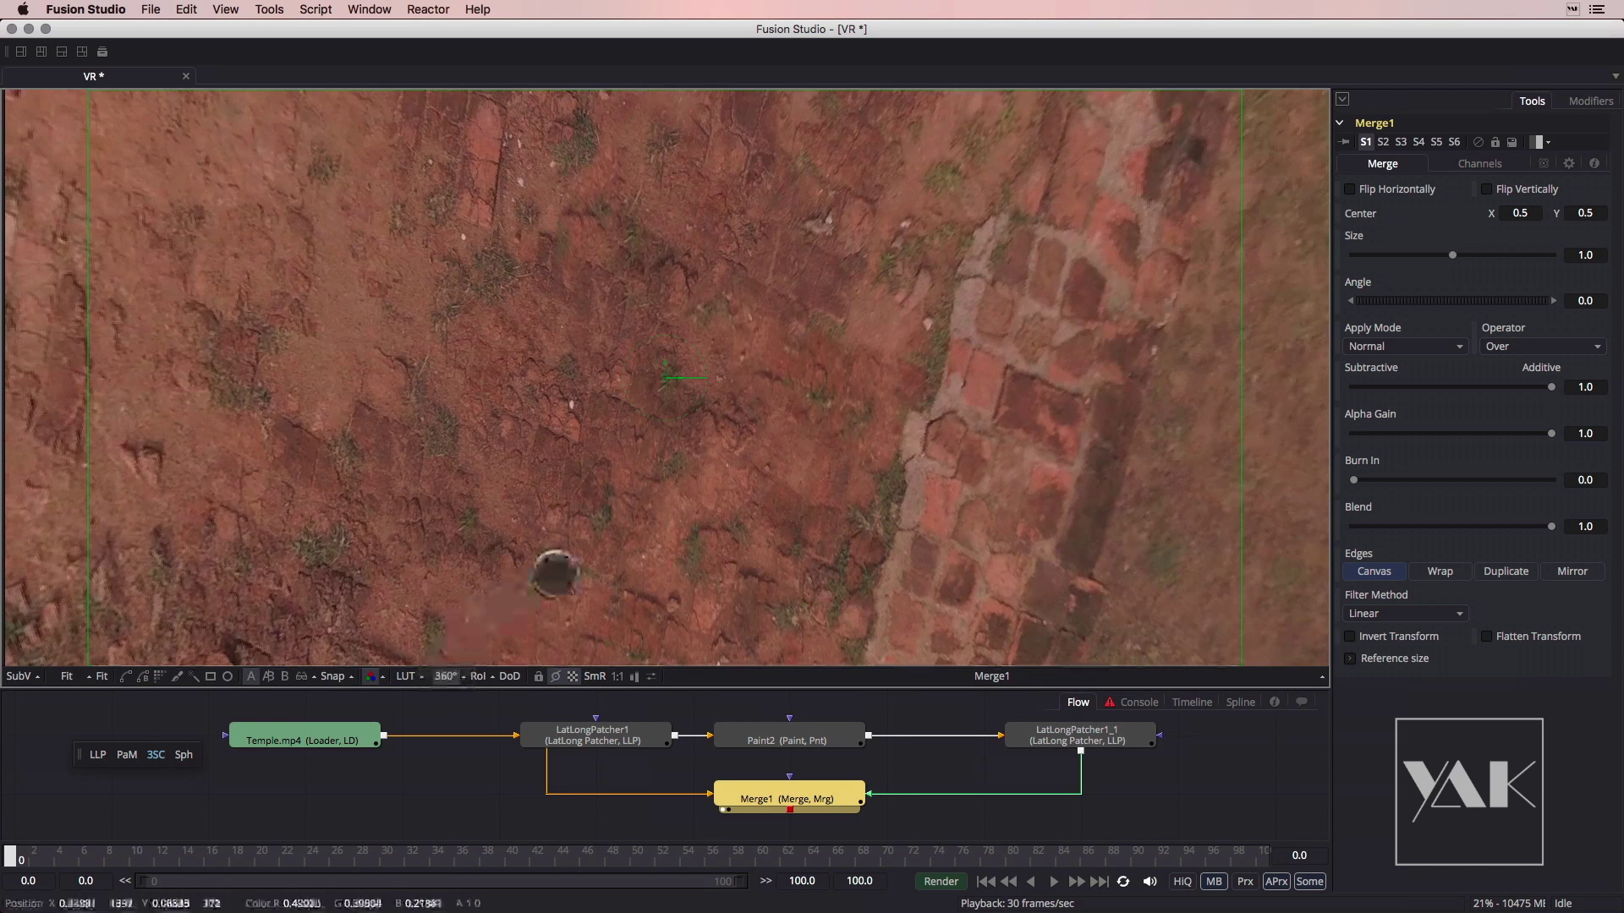
left_click_drag(644, 499, 569, 555)
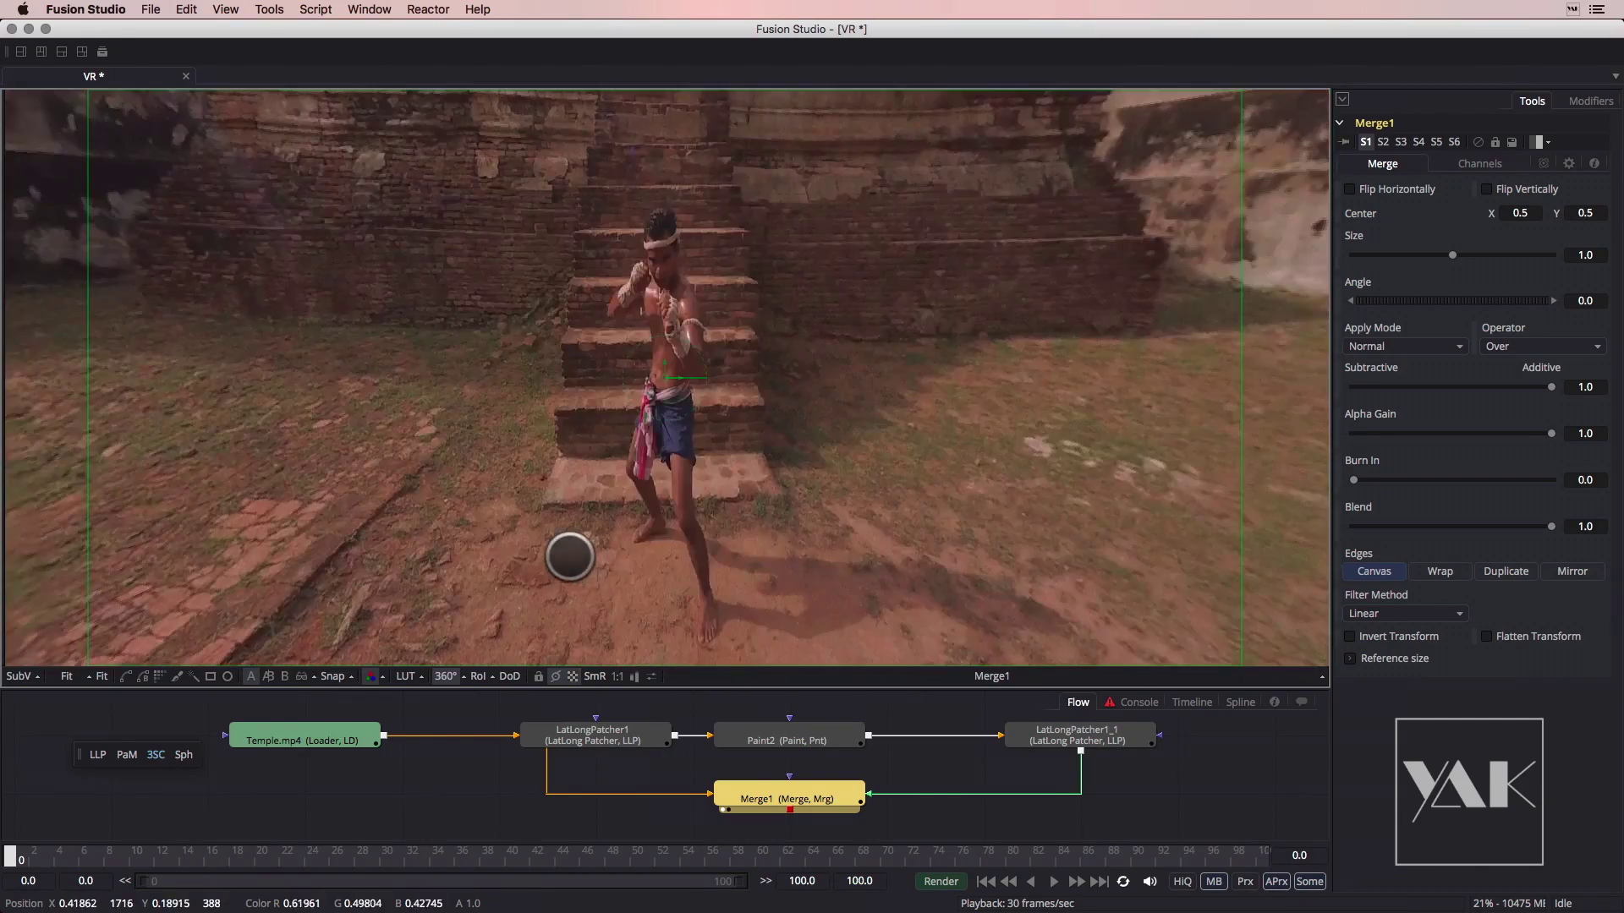
Position the Doi Suthep.mp4 loader in the flow, display it in the 360° view and look down at its tripod
left_click_drag(459, 792, 534, 699)
left_click_drag(287, 813, 426, 768)
left_click(427, 768)
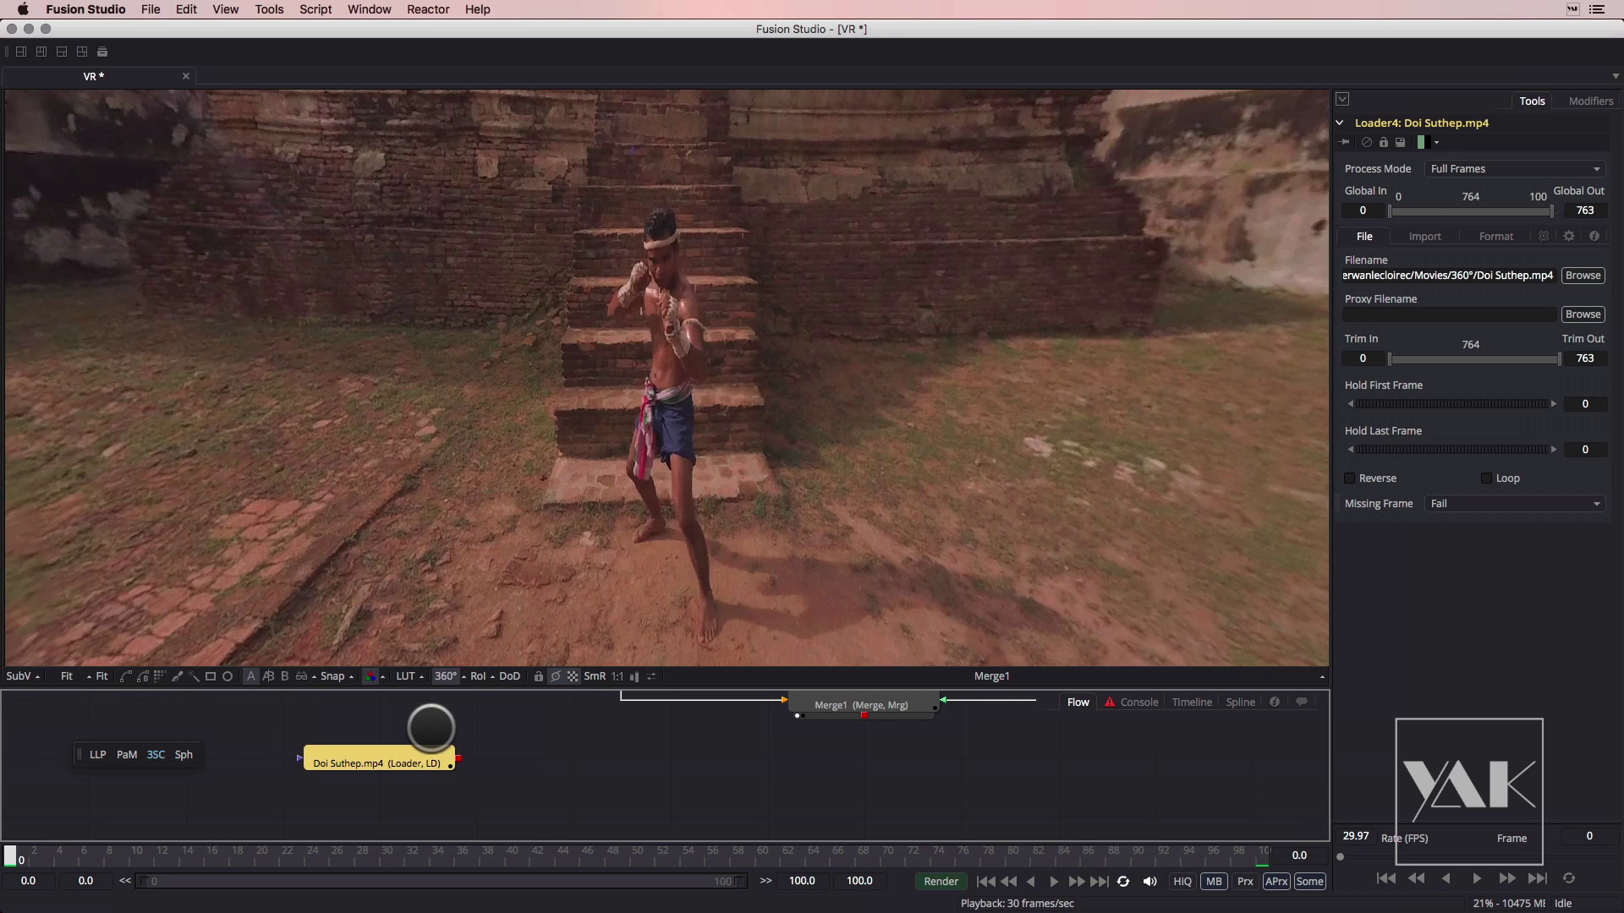
left_click_drag(398, 759, 426, 544)
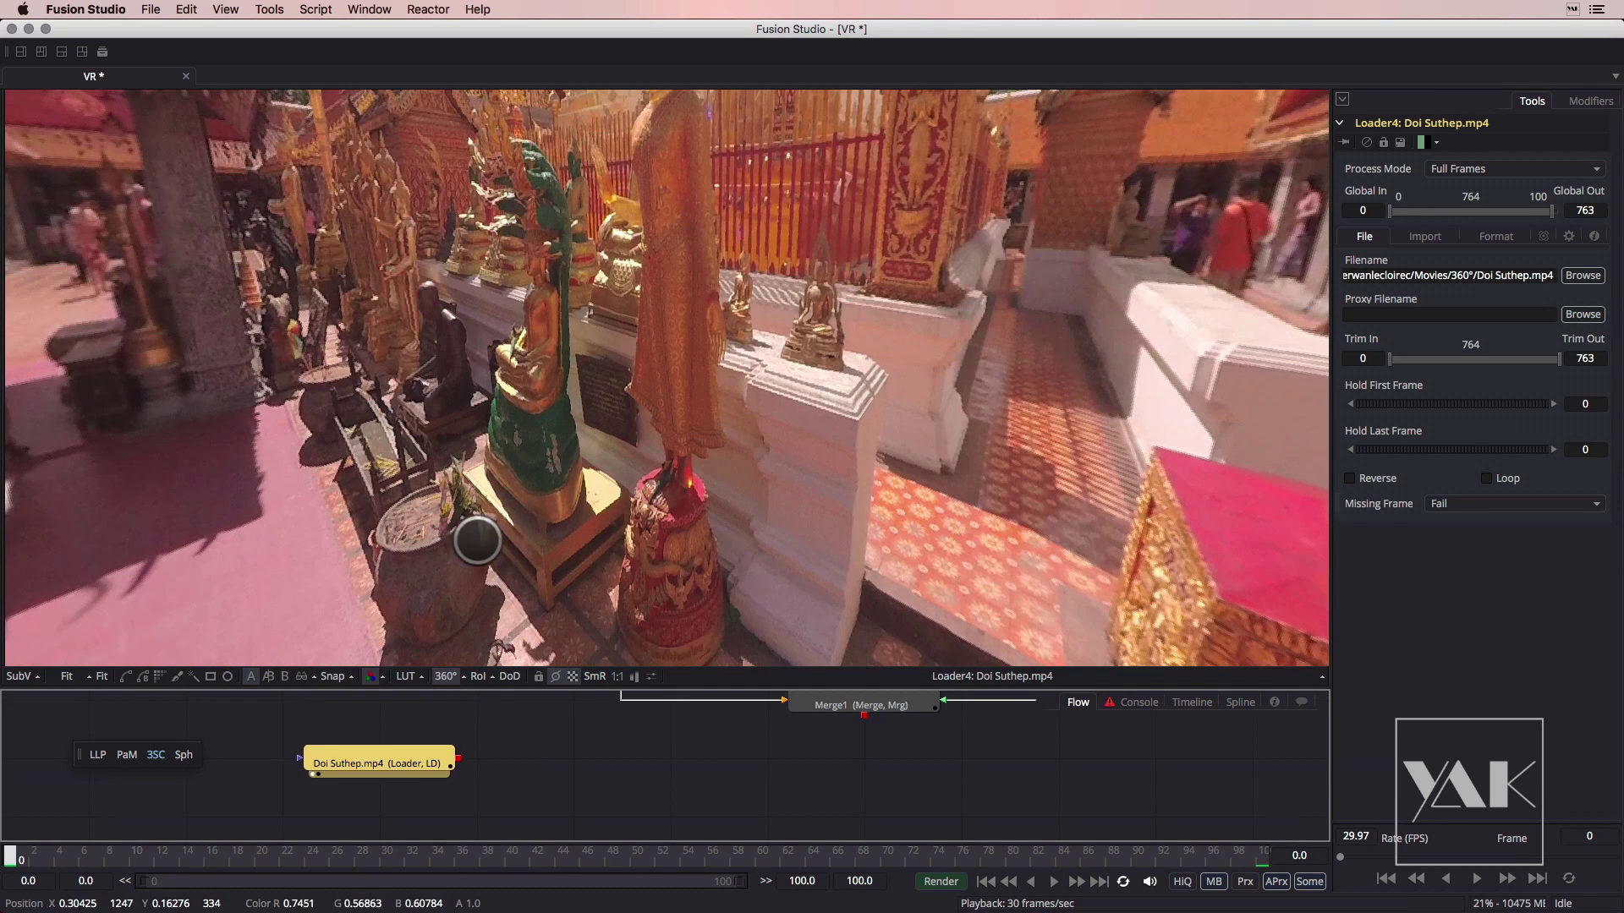
left_click_drag(591, 508, 612, 246)
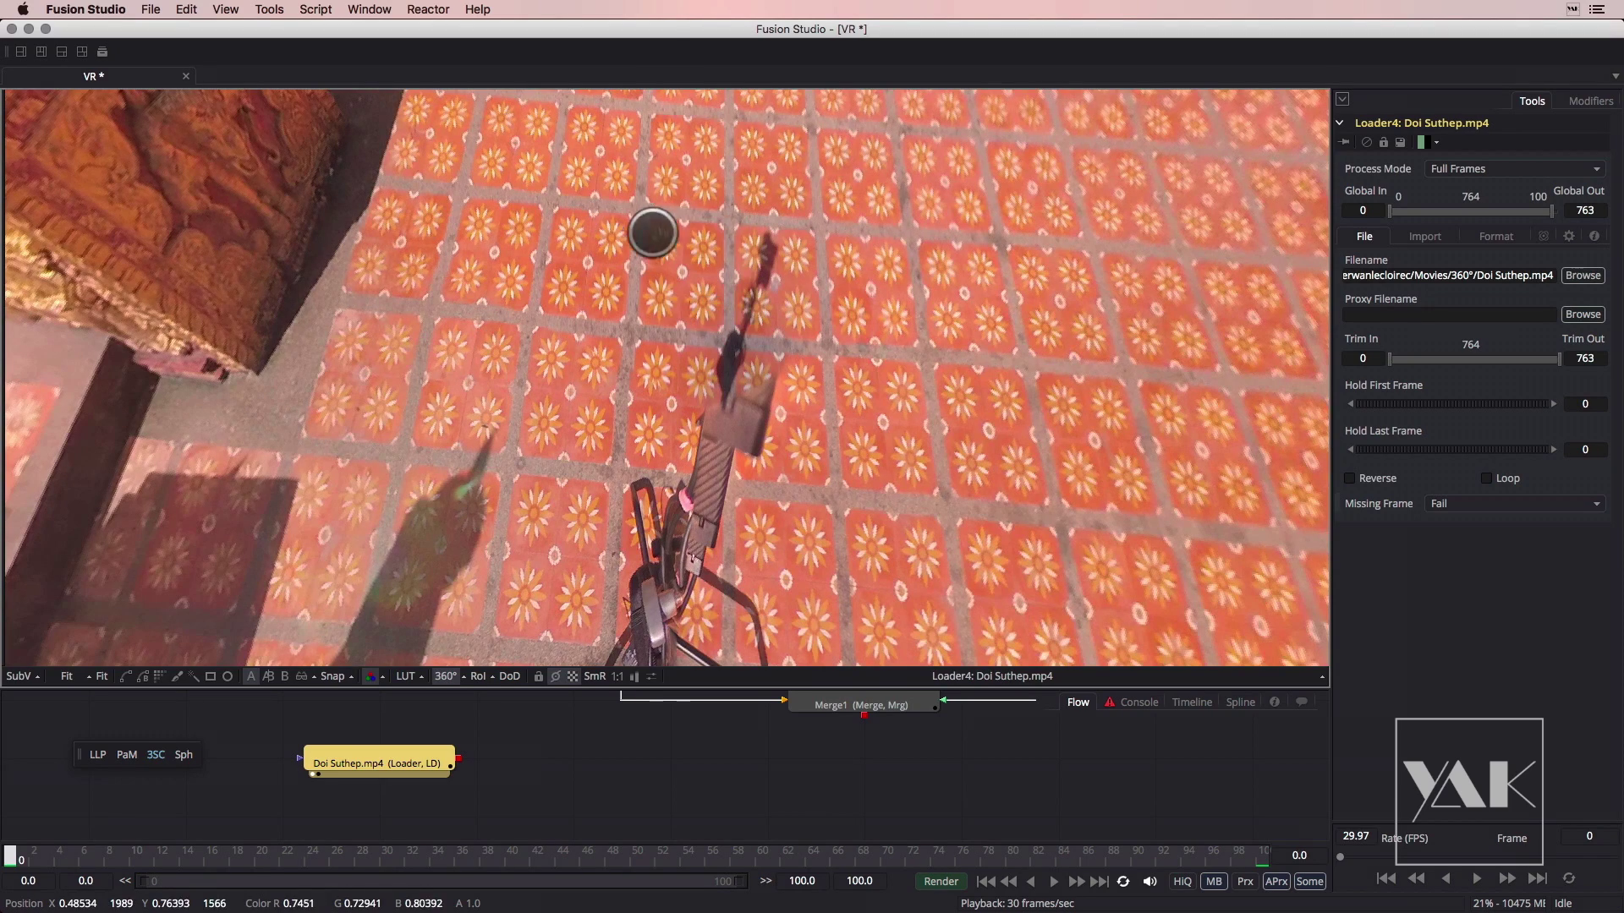
Add a LatLong Patcher after the Doi Suthep.mp4 loader, turn off the 360° view and display the patcher
left_click_drag(676, 441, 632, 277)
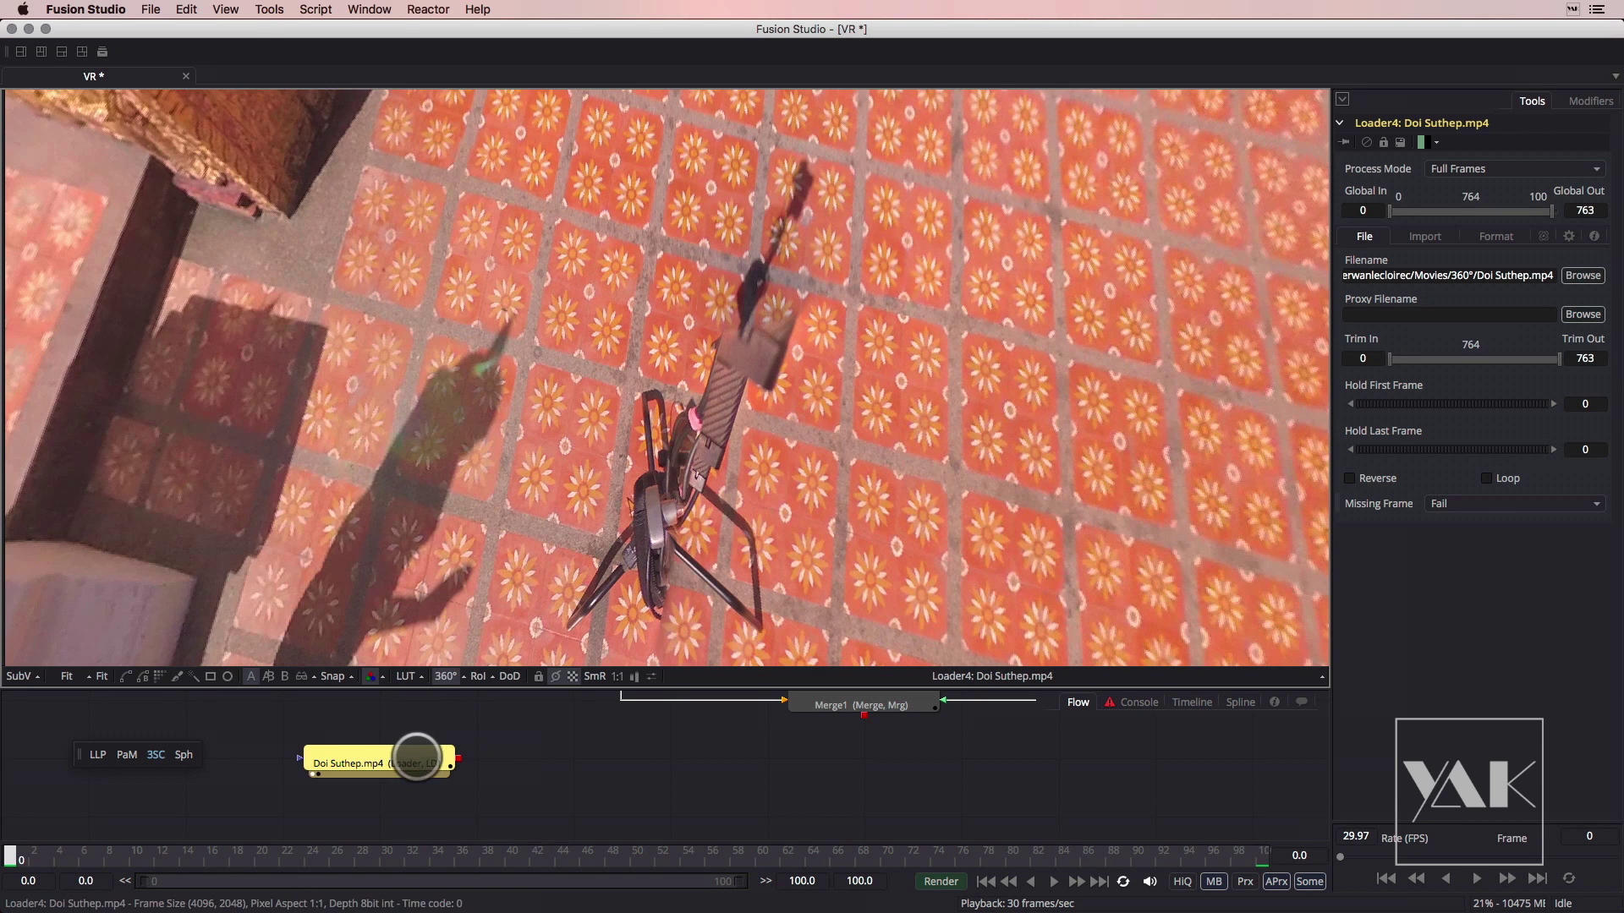
left_click(98, 756)
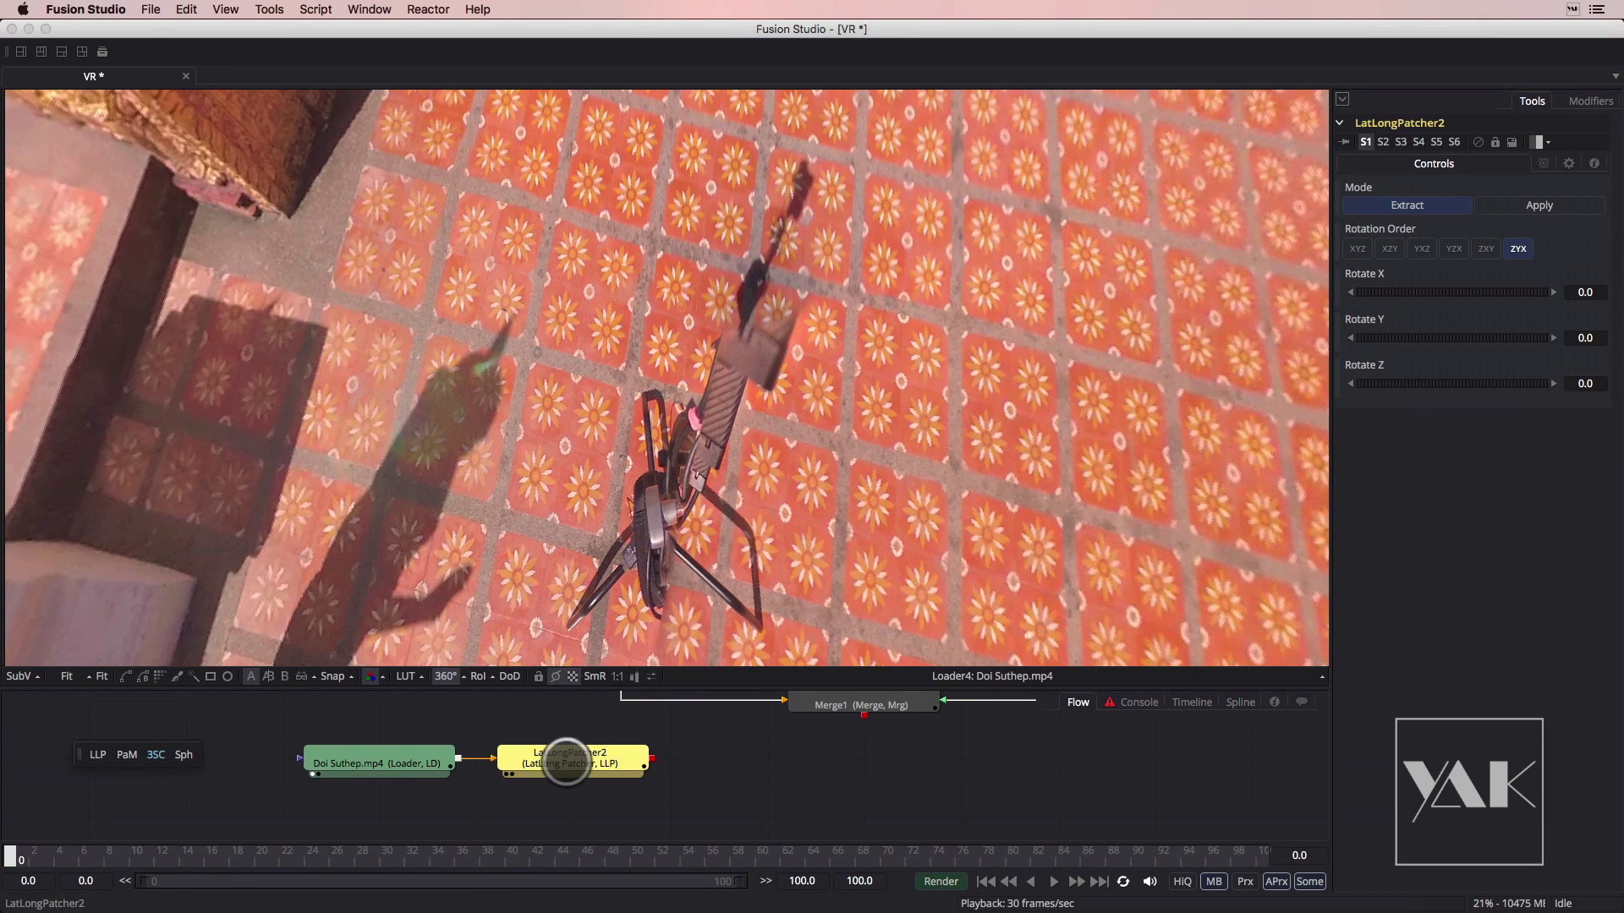
left_click(446, 677)
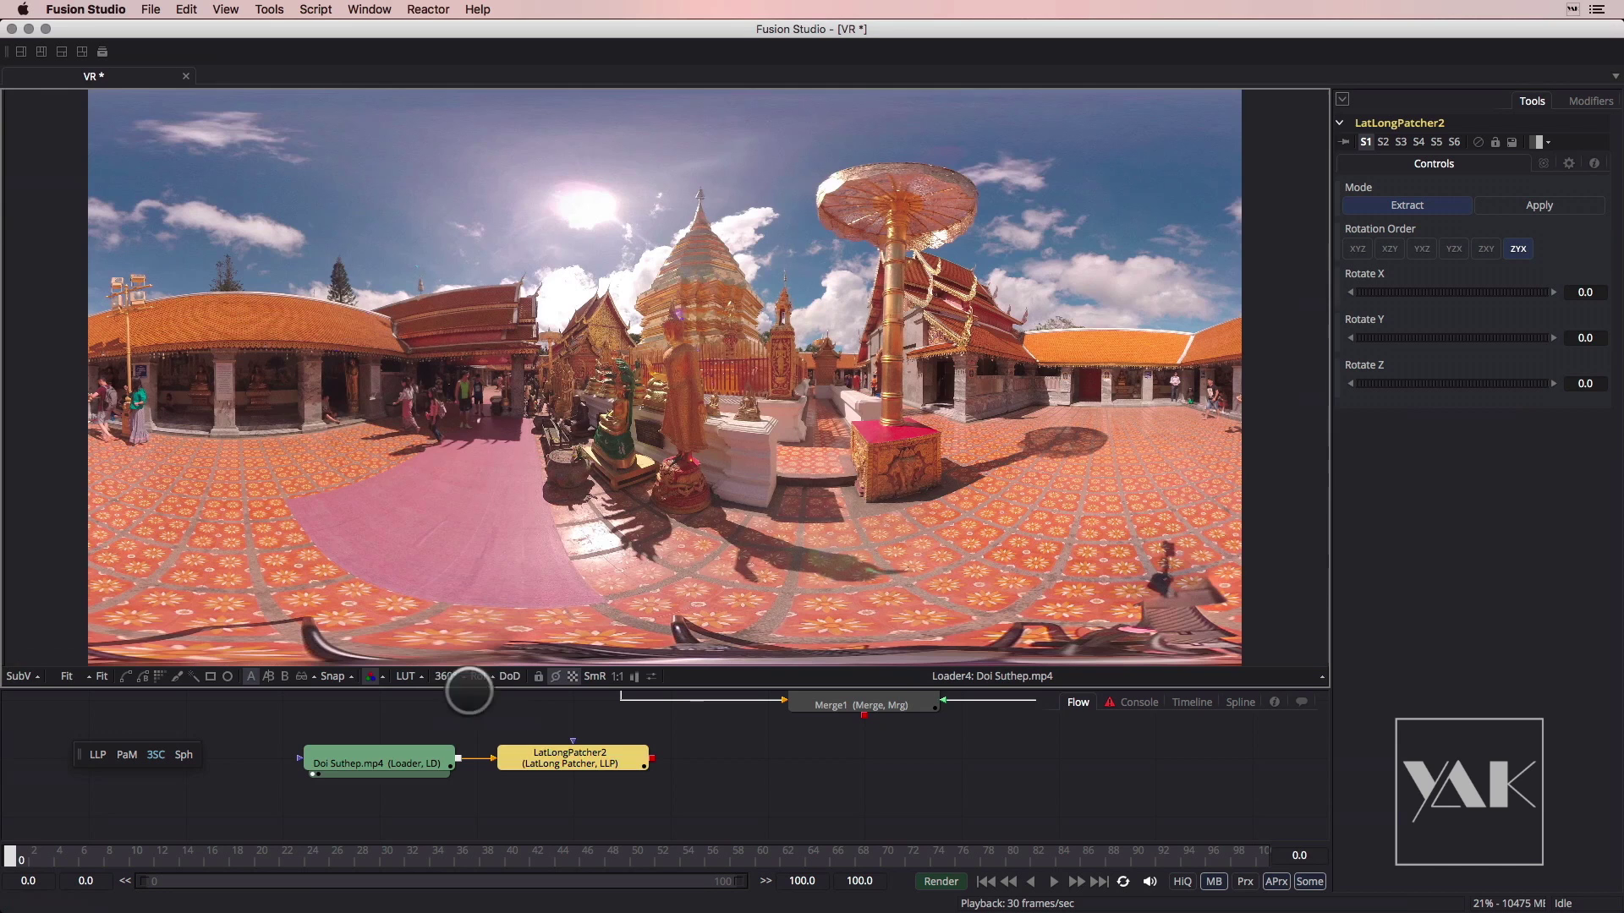
left_click_drag(580, 761, 586, 452)
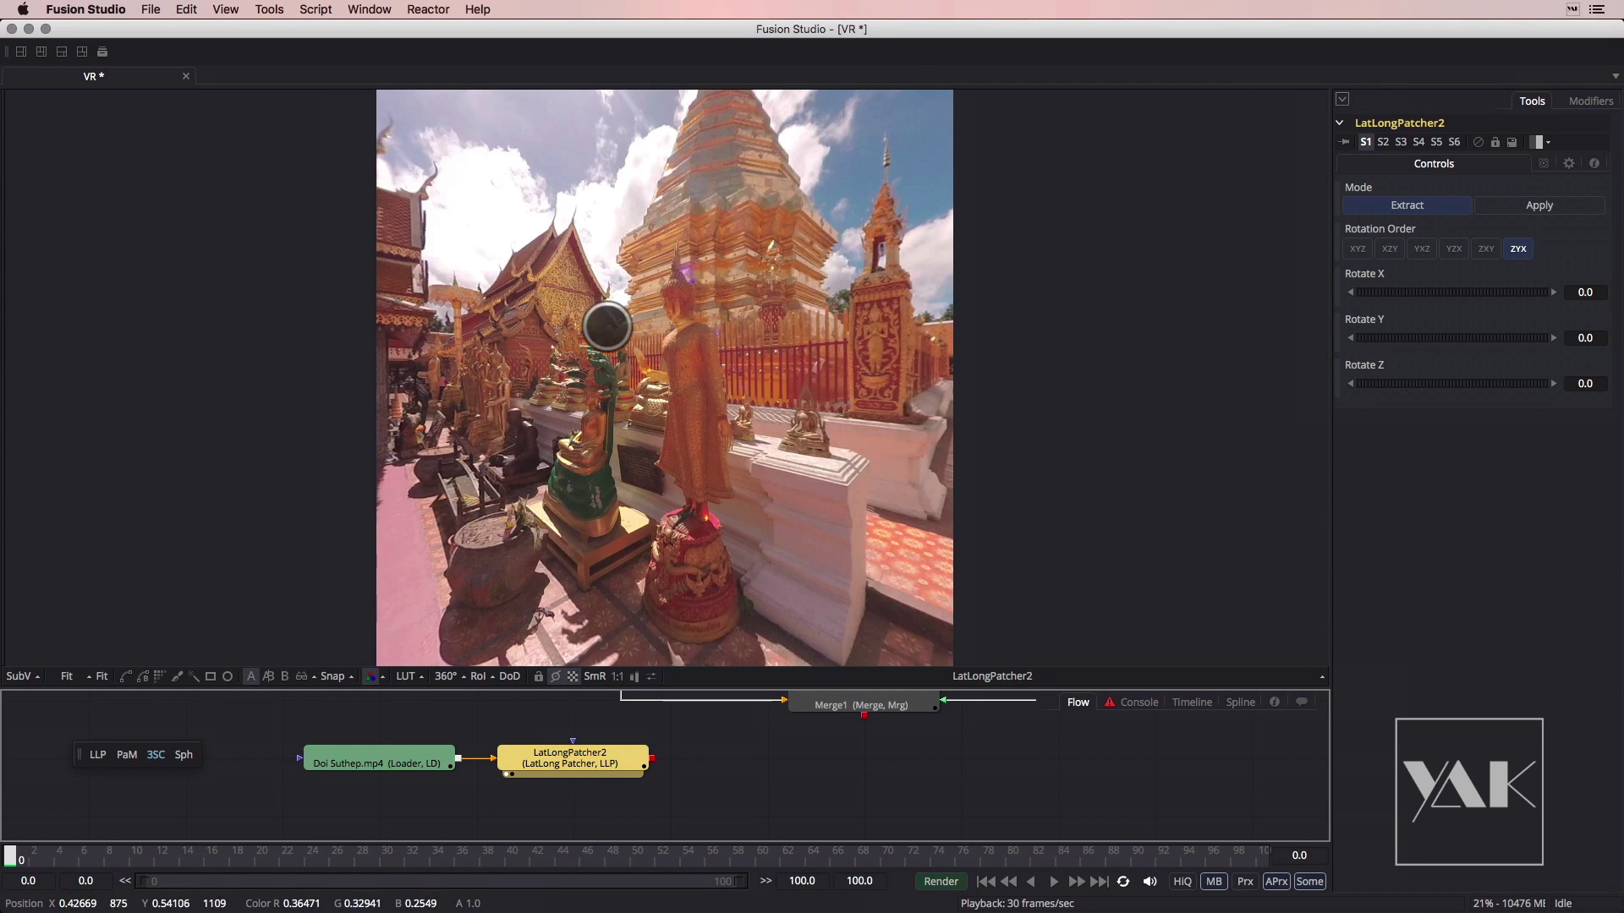
Set the LatLong Patcher's Rotate X to 90 and Rotate Z to 222.7 so the floor tiles line up squarely
left_click(1583, 292)
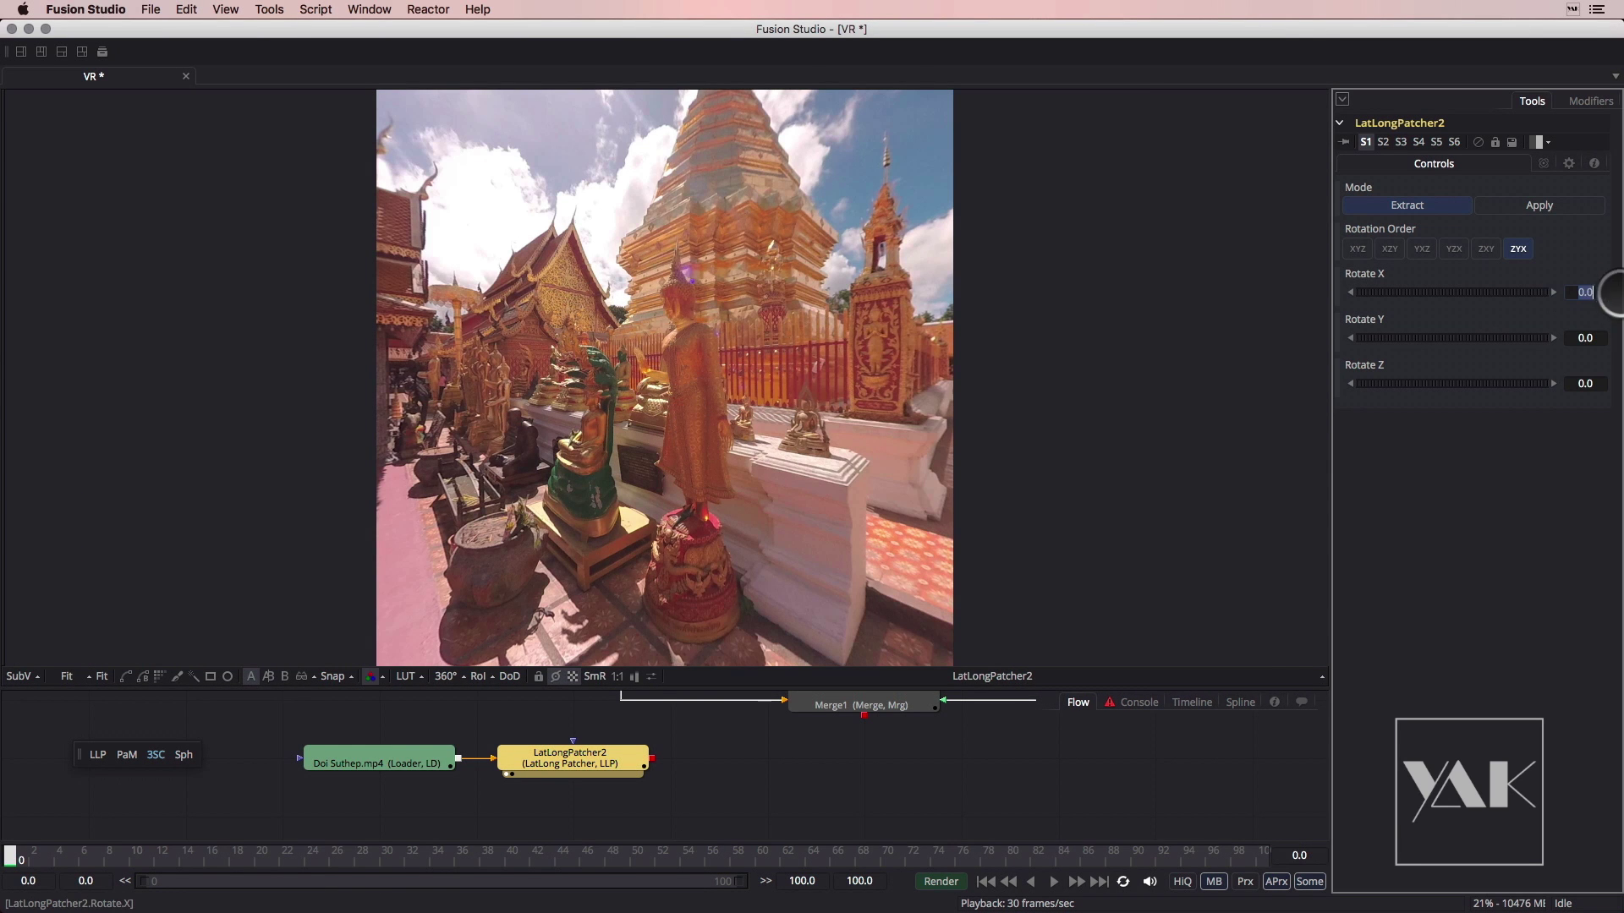
key("Tab")
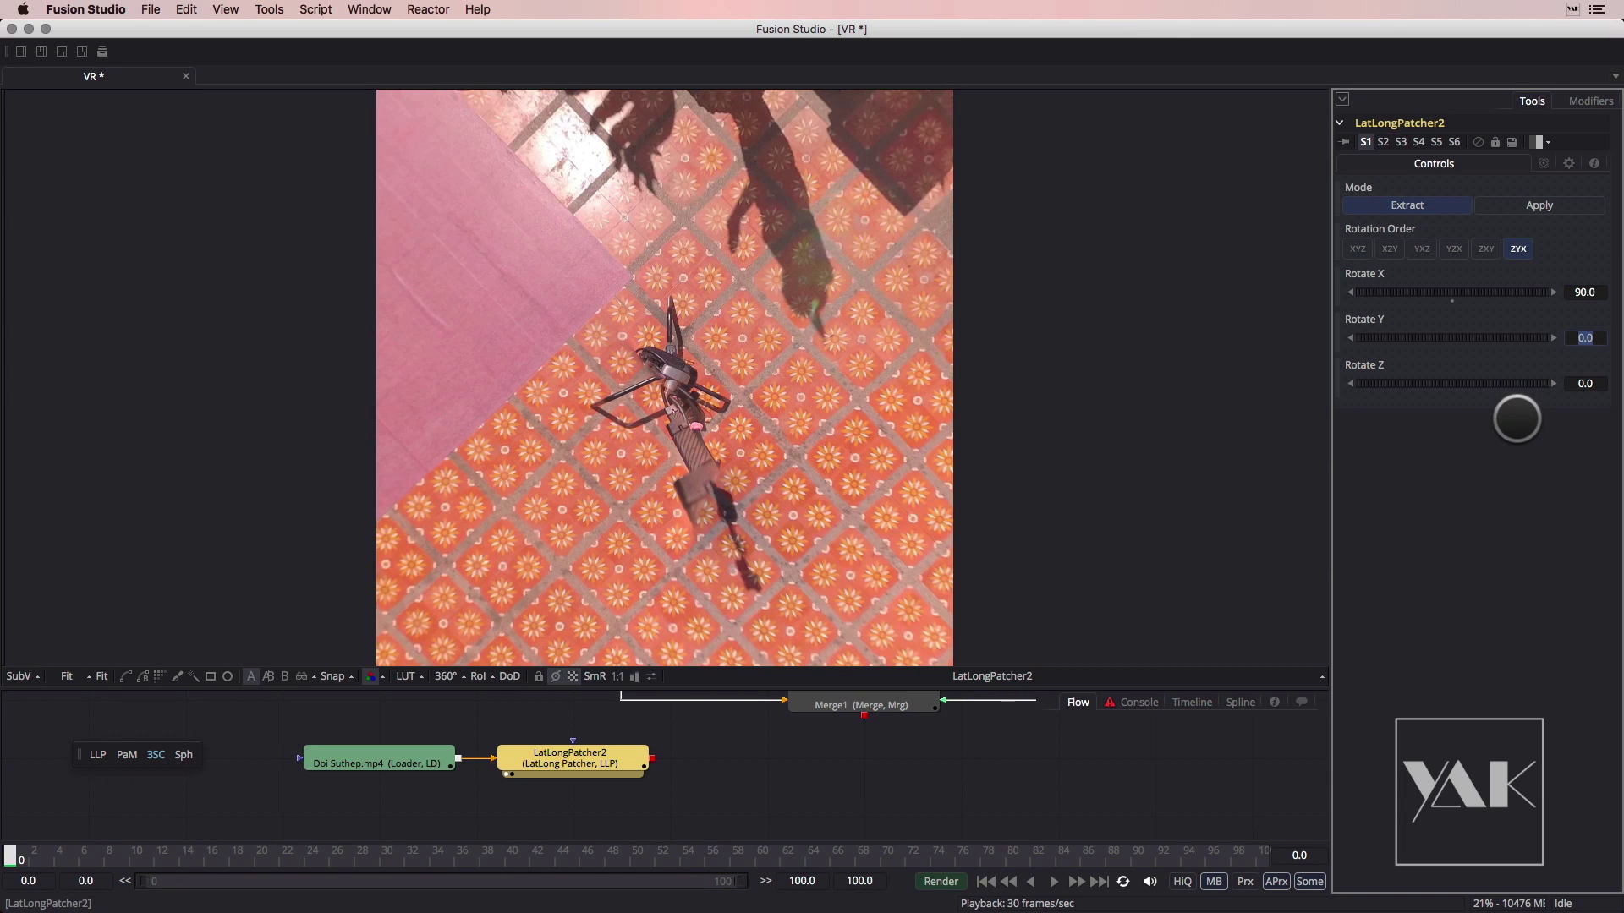
left_click_drag(1454, 382, 1611, 421)
mouse_move(1443, 383)
left_mouse_down()
mouse_move(1537, 383)
mouse_move(1469, 362)
left_mouse_up()
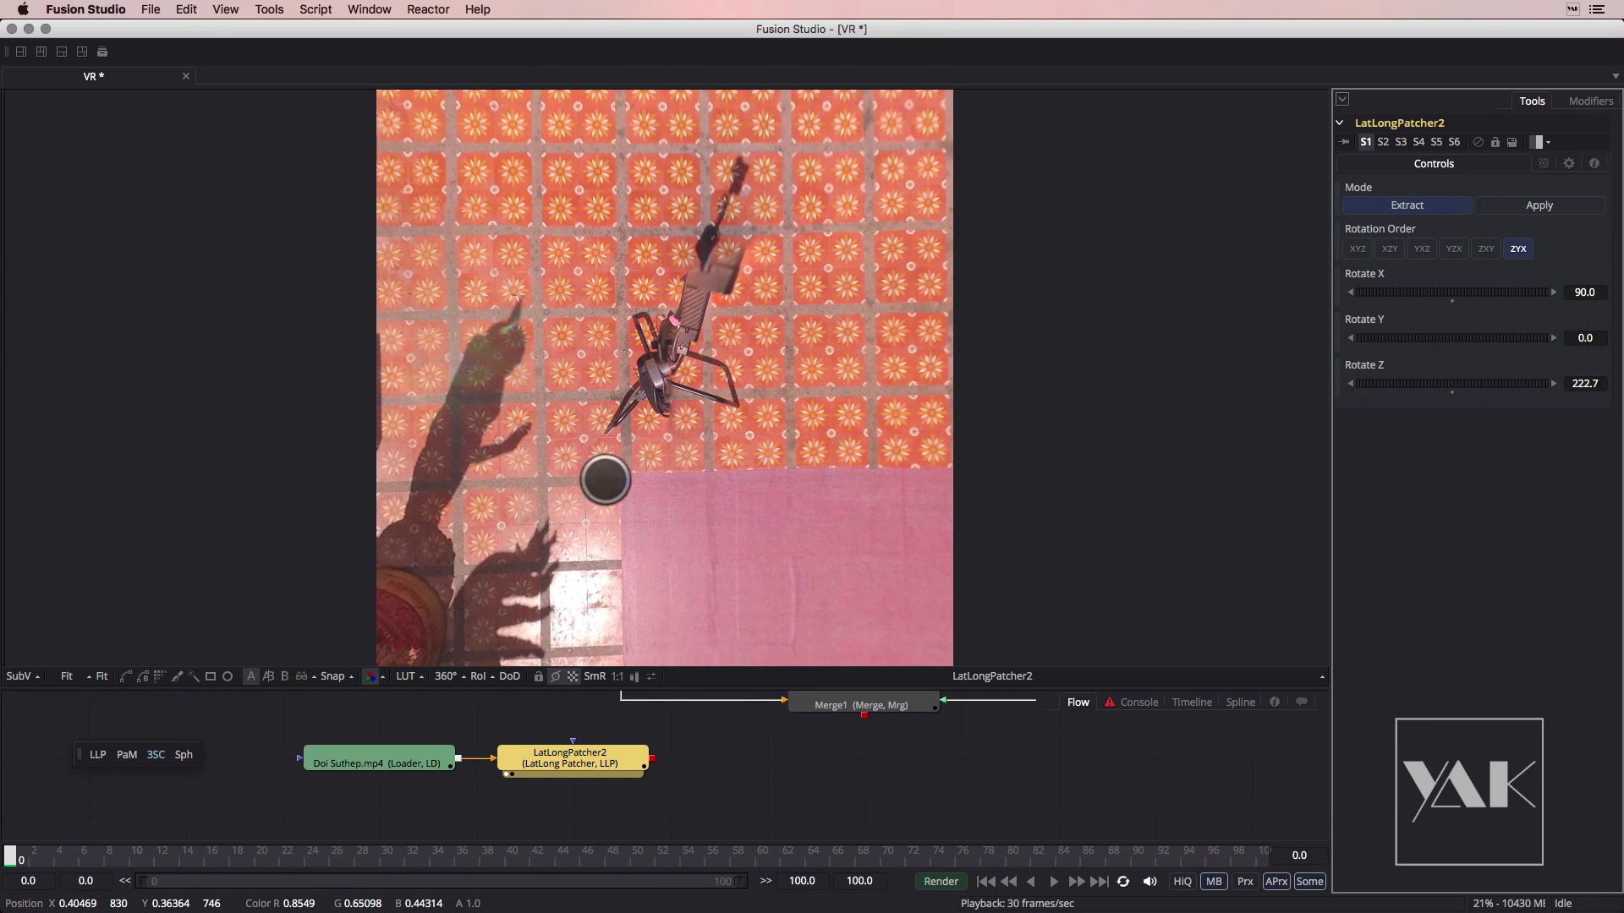
Add a Paint node after the Doi Suthep LatLong Patcher
scroll(610, 457, "up", 4)
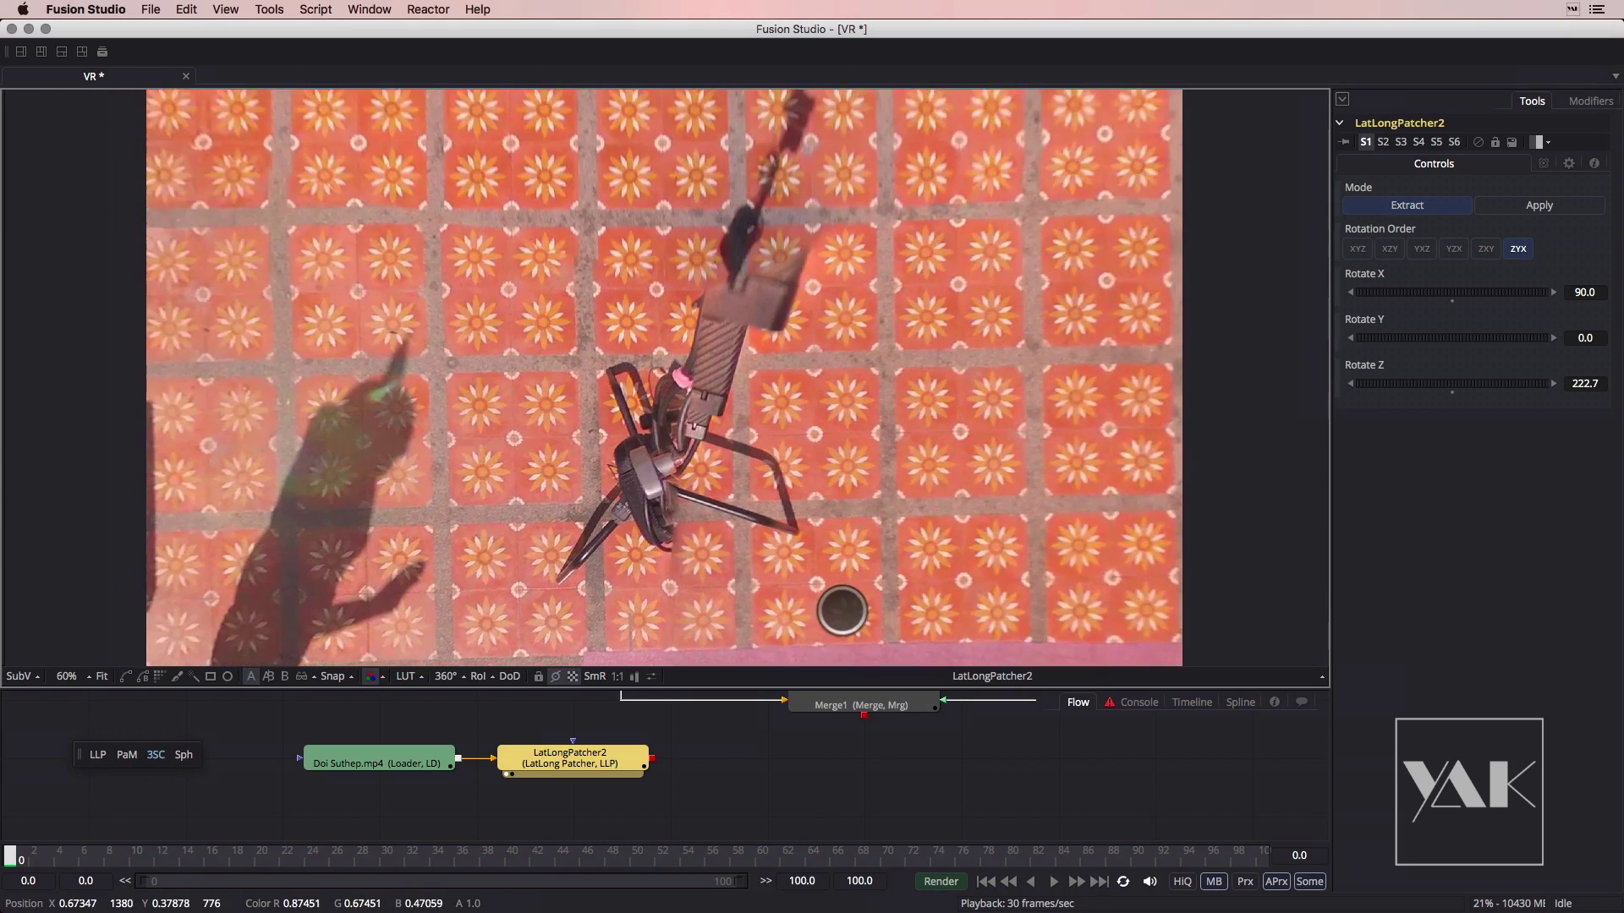
scroll(846, 609, "down", 3)
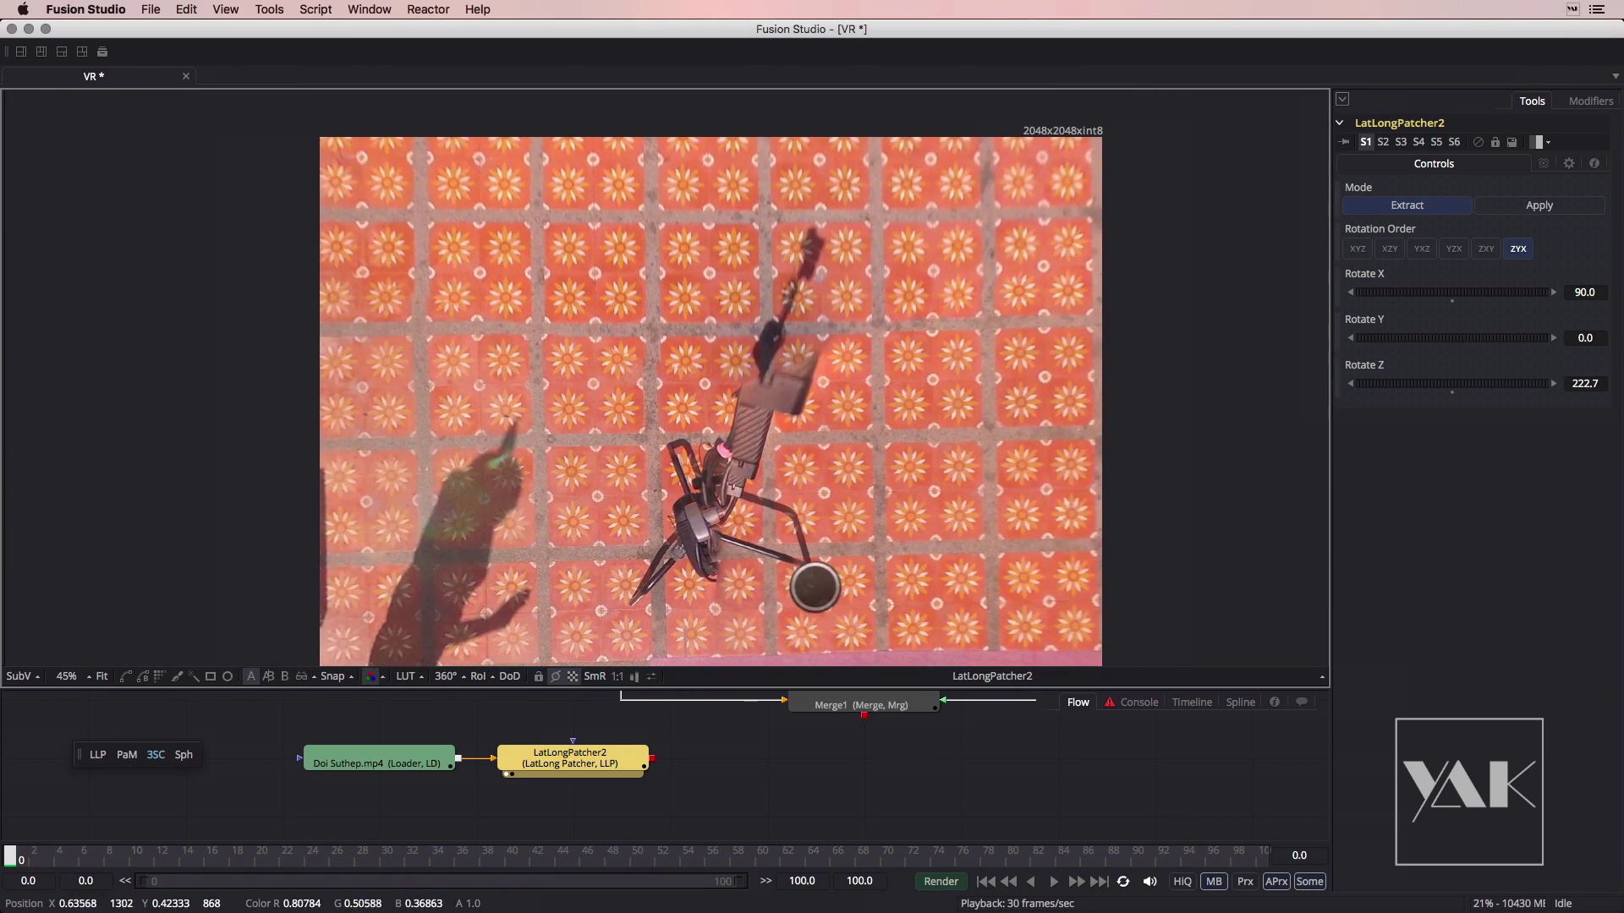
scroll(580, 496, "down", 2)
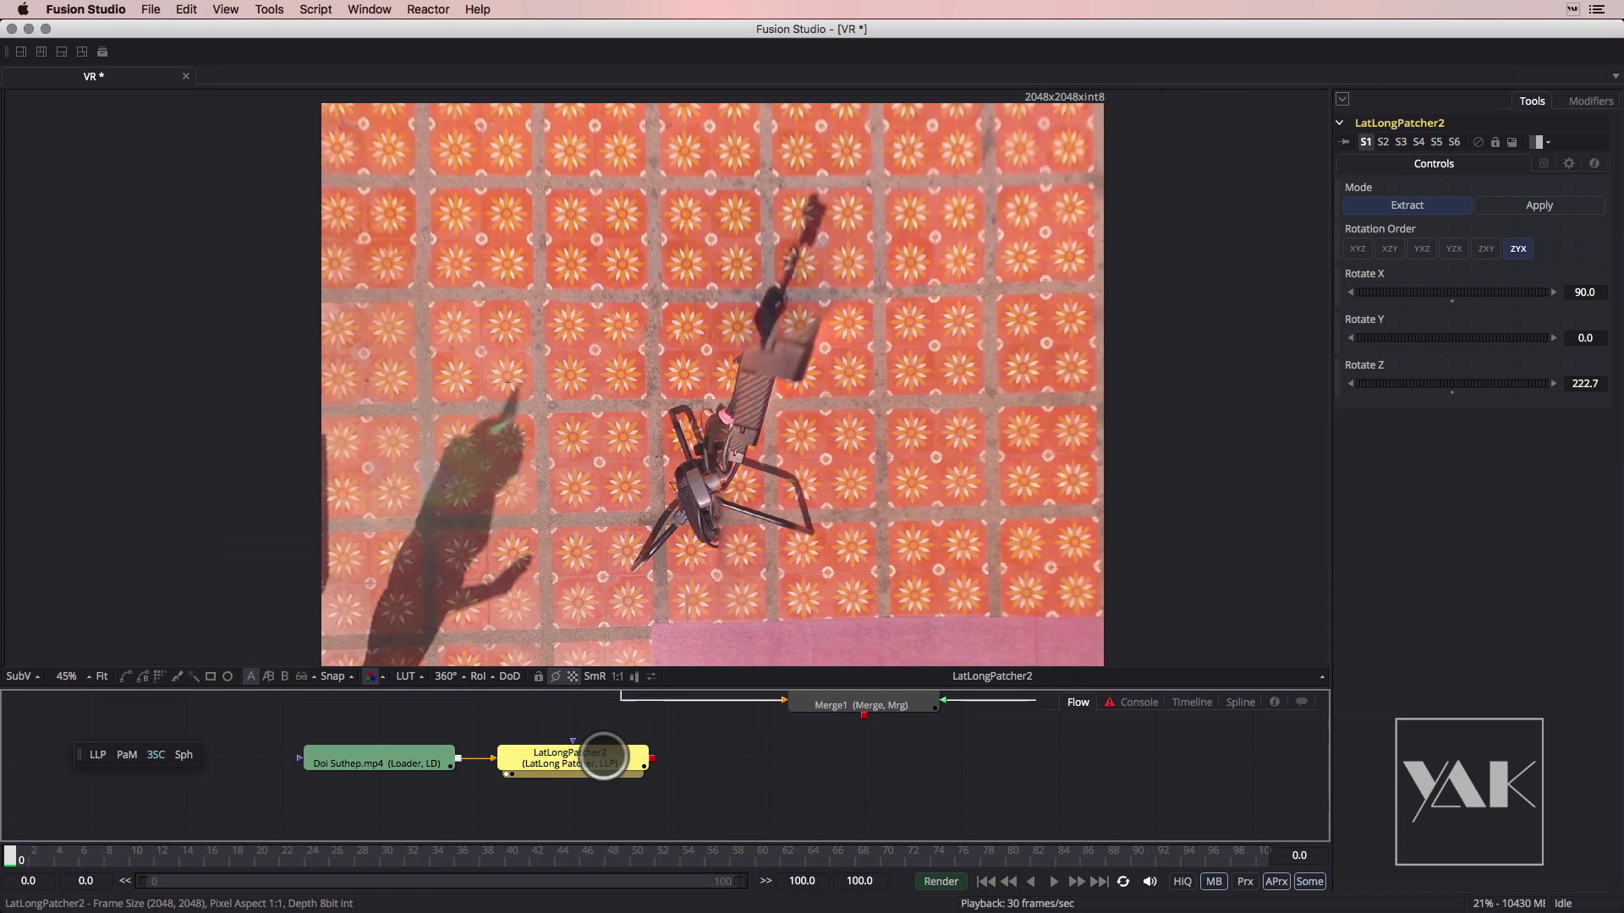
key("shift+space")
type("paint")
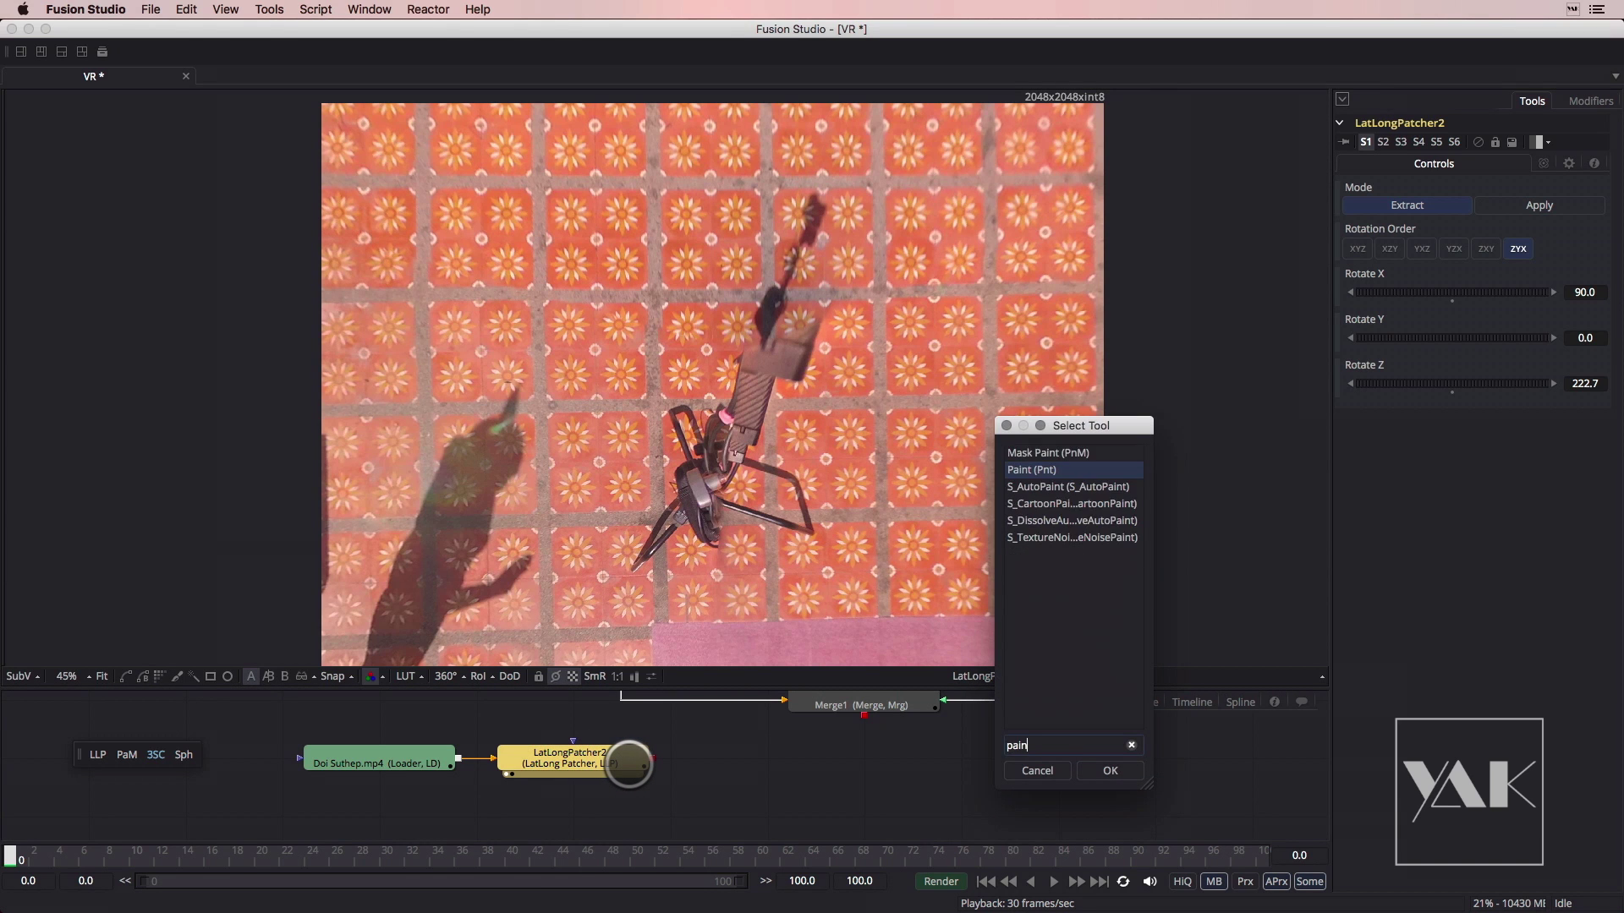
key("Return")
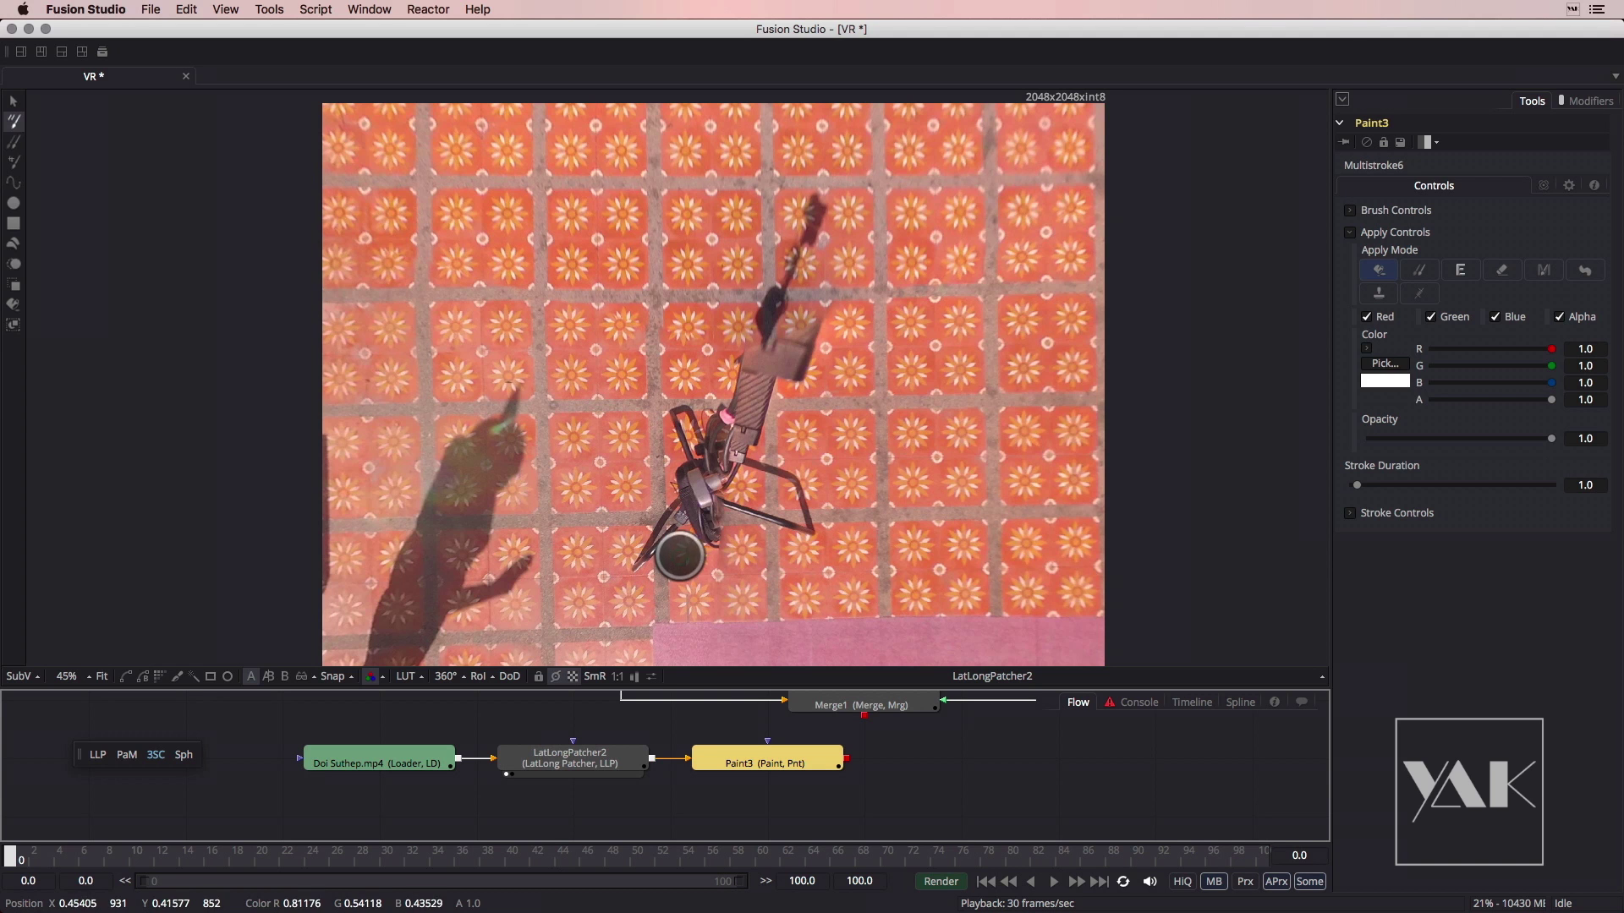
Switch the Paint stroke to Clone apply mode, display the Paint node and set the brush size to 0.0481
left_click(1418, 271)
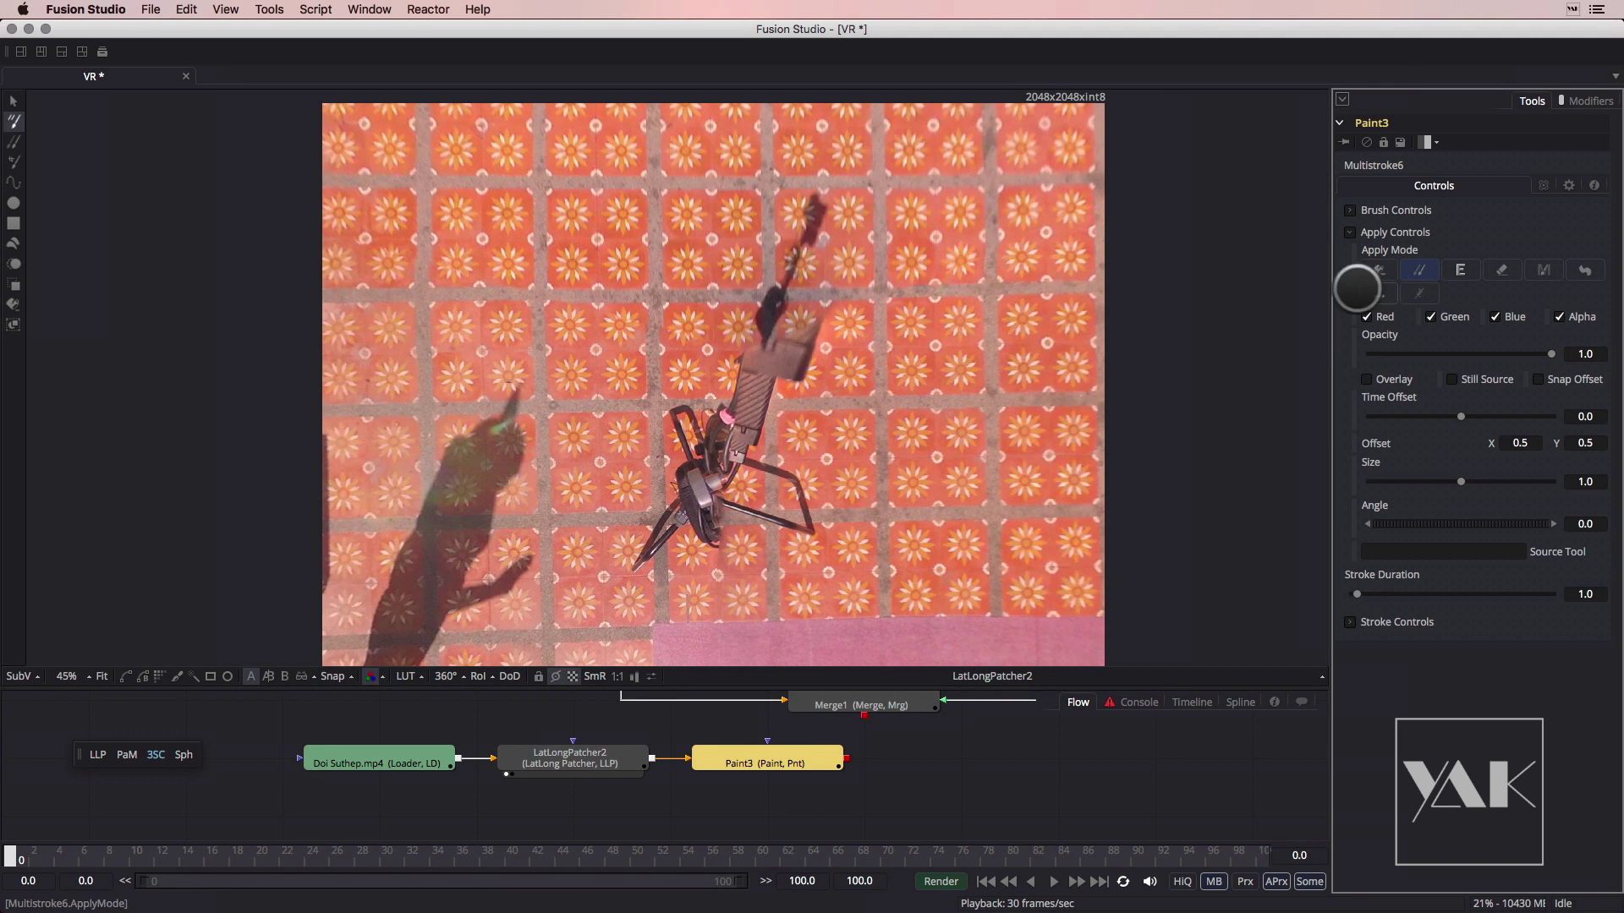
left_click(1349, 210)
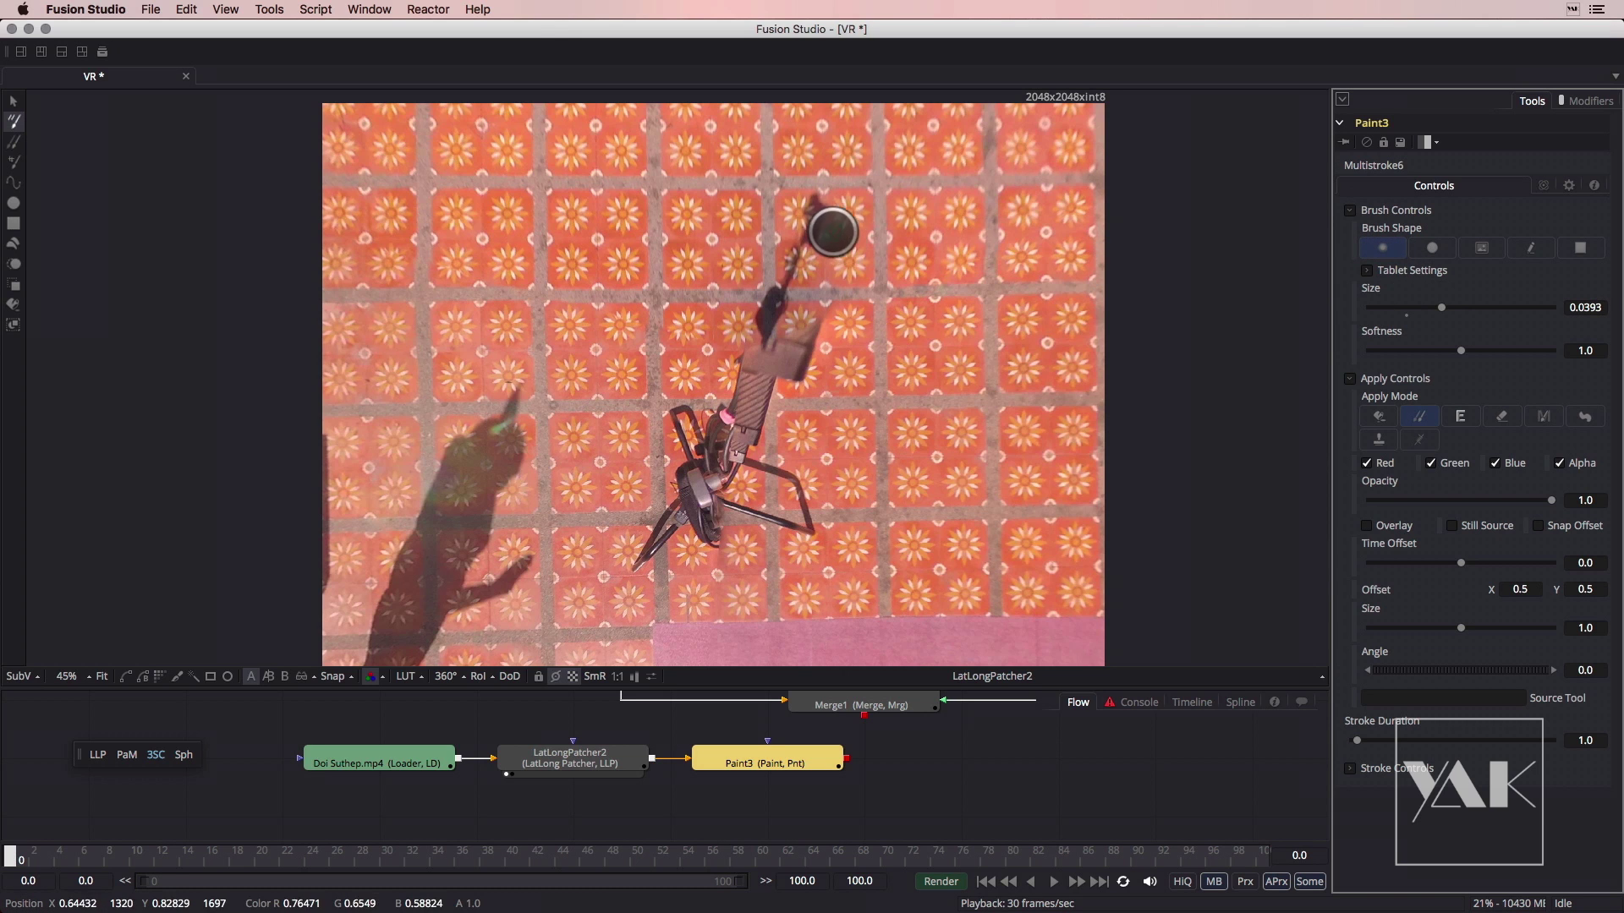
key("1")
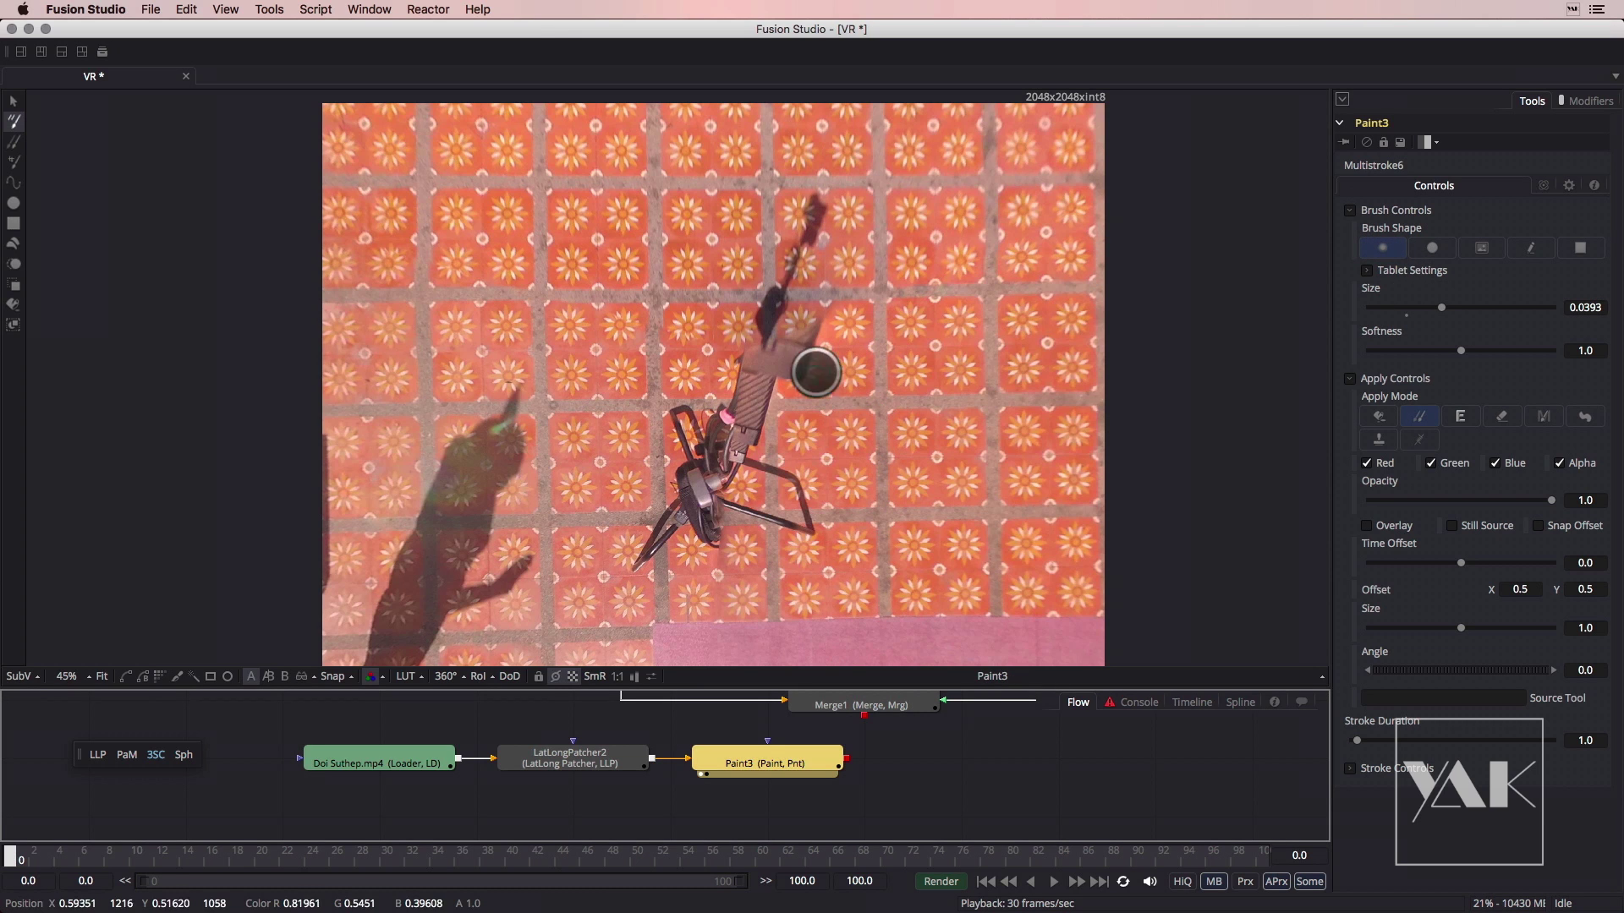
left_click_drag(1441, 308, 1445, 308)
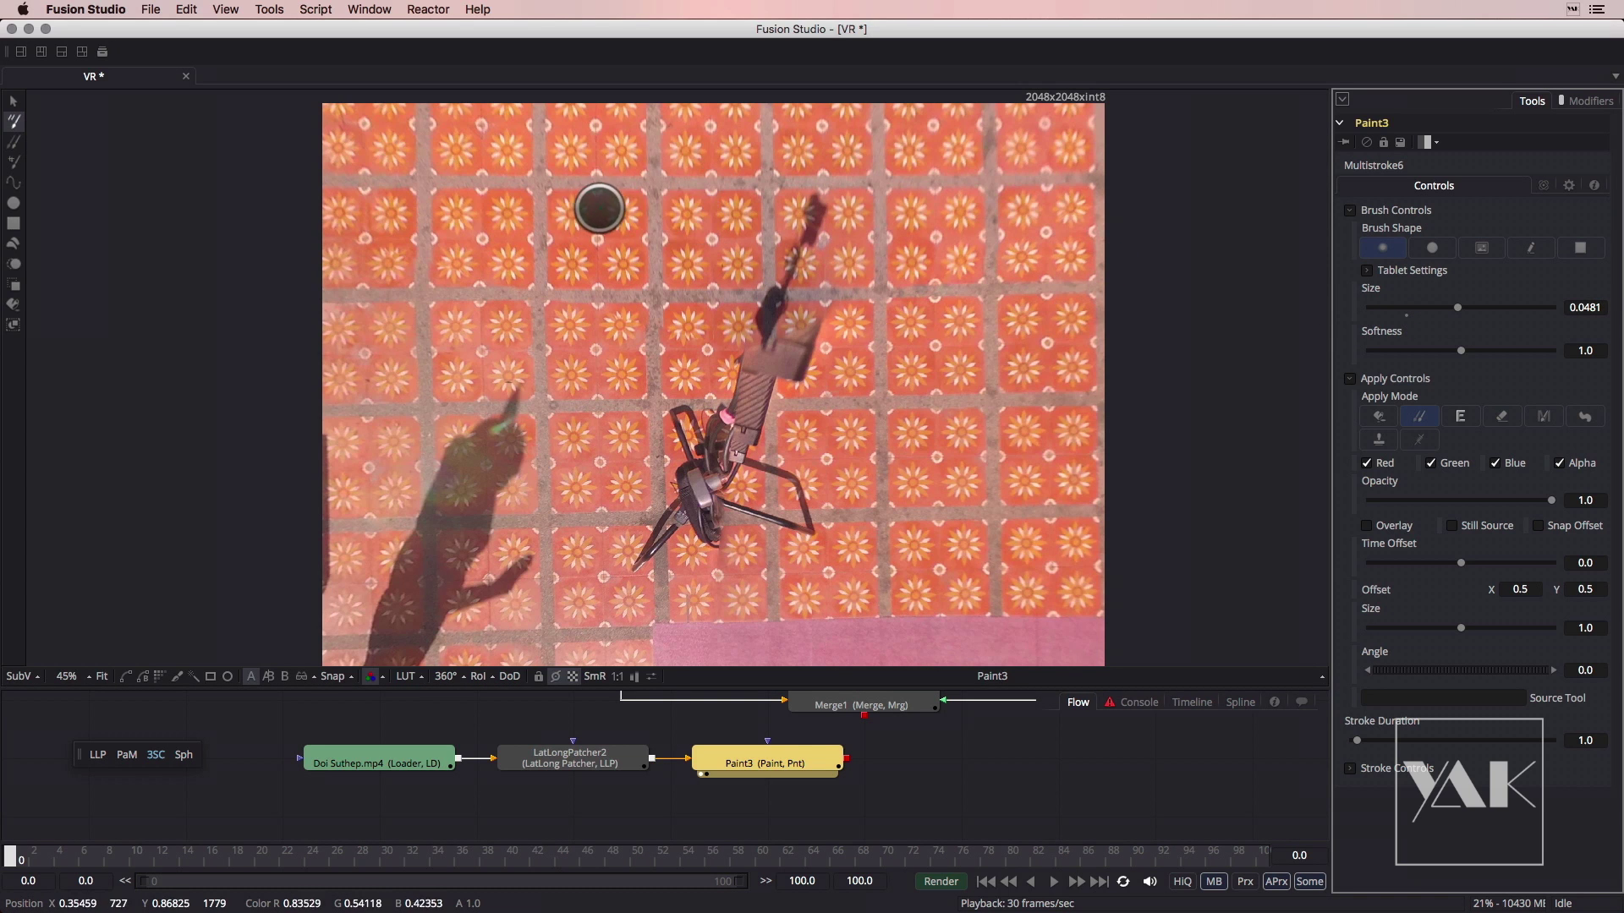
Clone clean floor tiles over the tripod and its shadow, sampling matching tile-grid points as the source
left_click(664, 194, "alt")
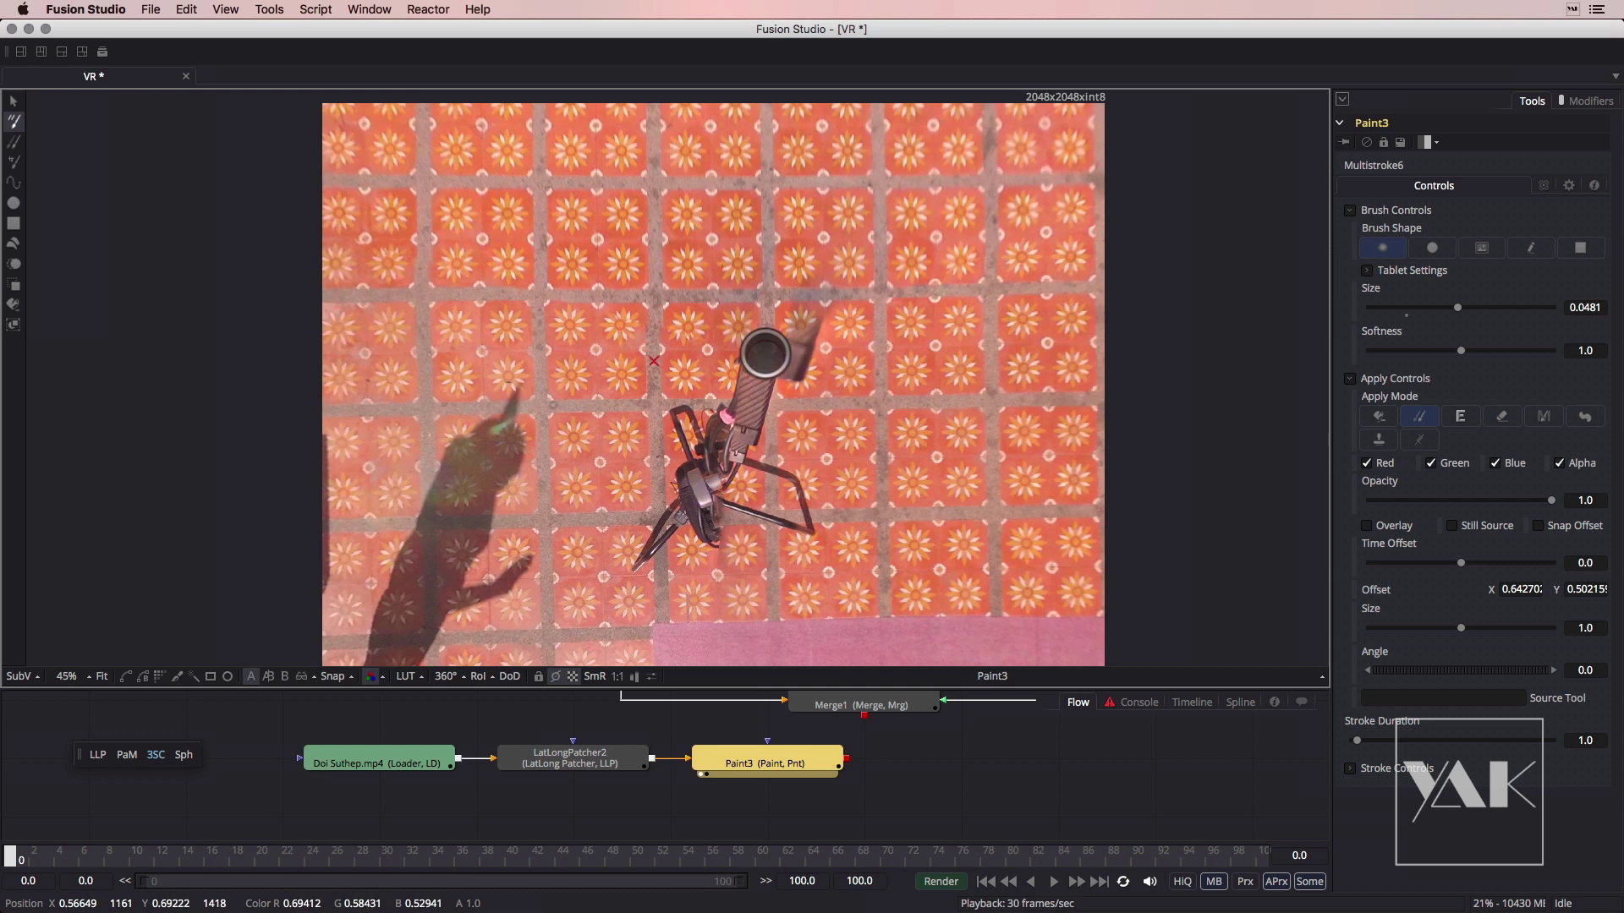
left_click_drag(749, 358, 719, 419)
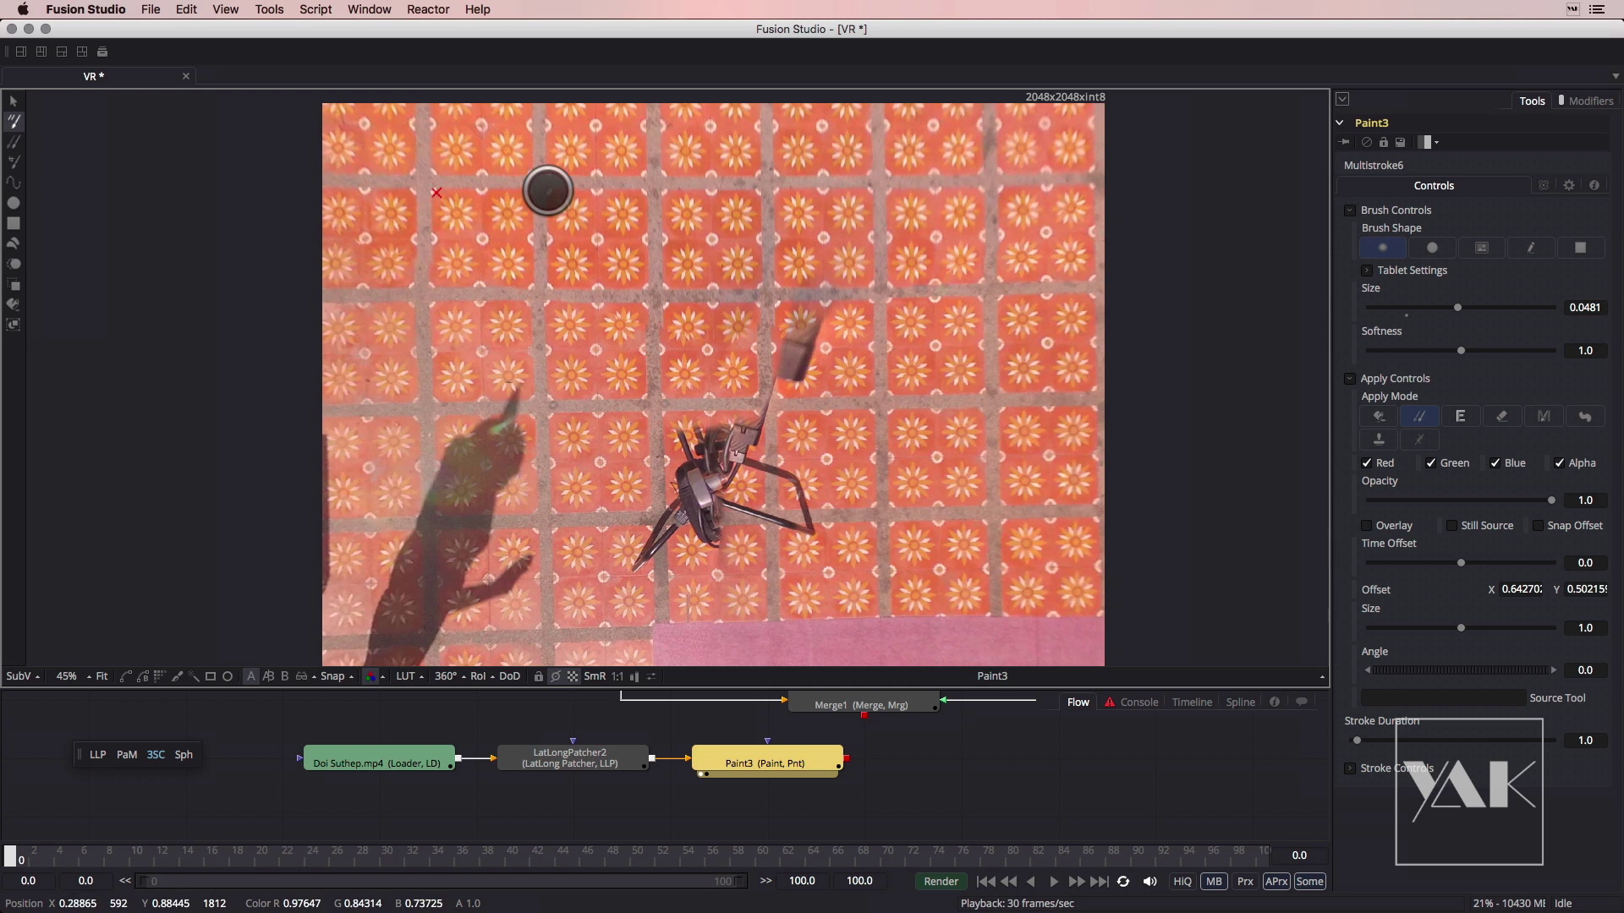
left_click(550, 193, "alt")
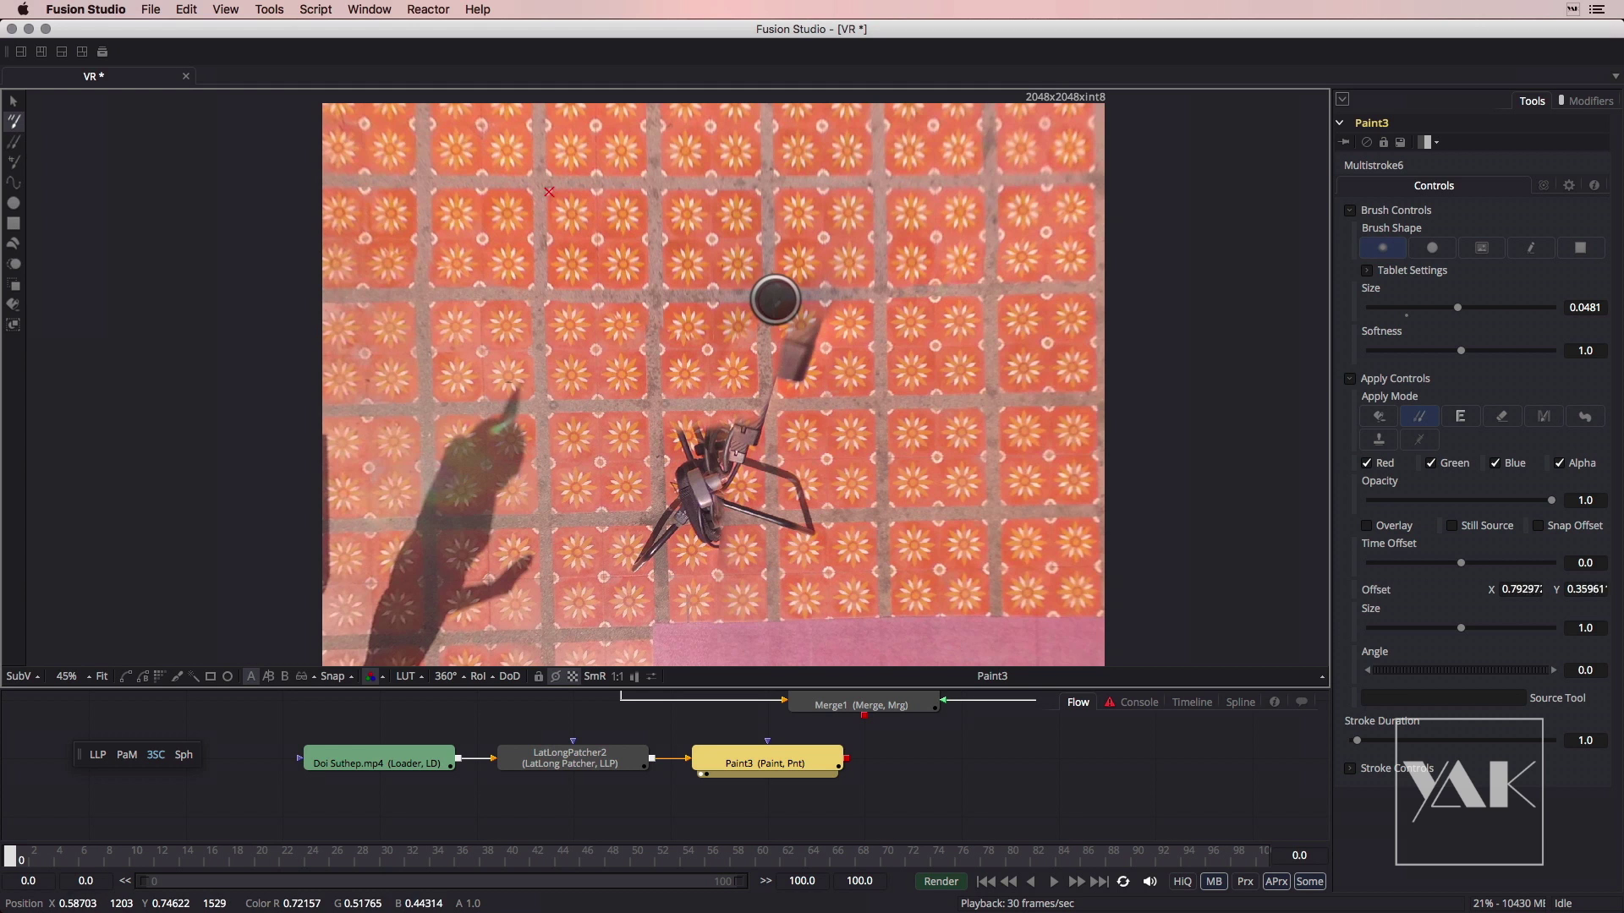
mouse_move(787, 320)
left_mouse_down()
mouse_move(790, 362)
mouse_move(808, 352)
mouse_move(772, 407)
left_mouse_up()
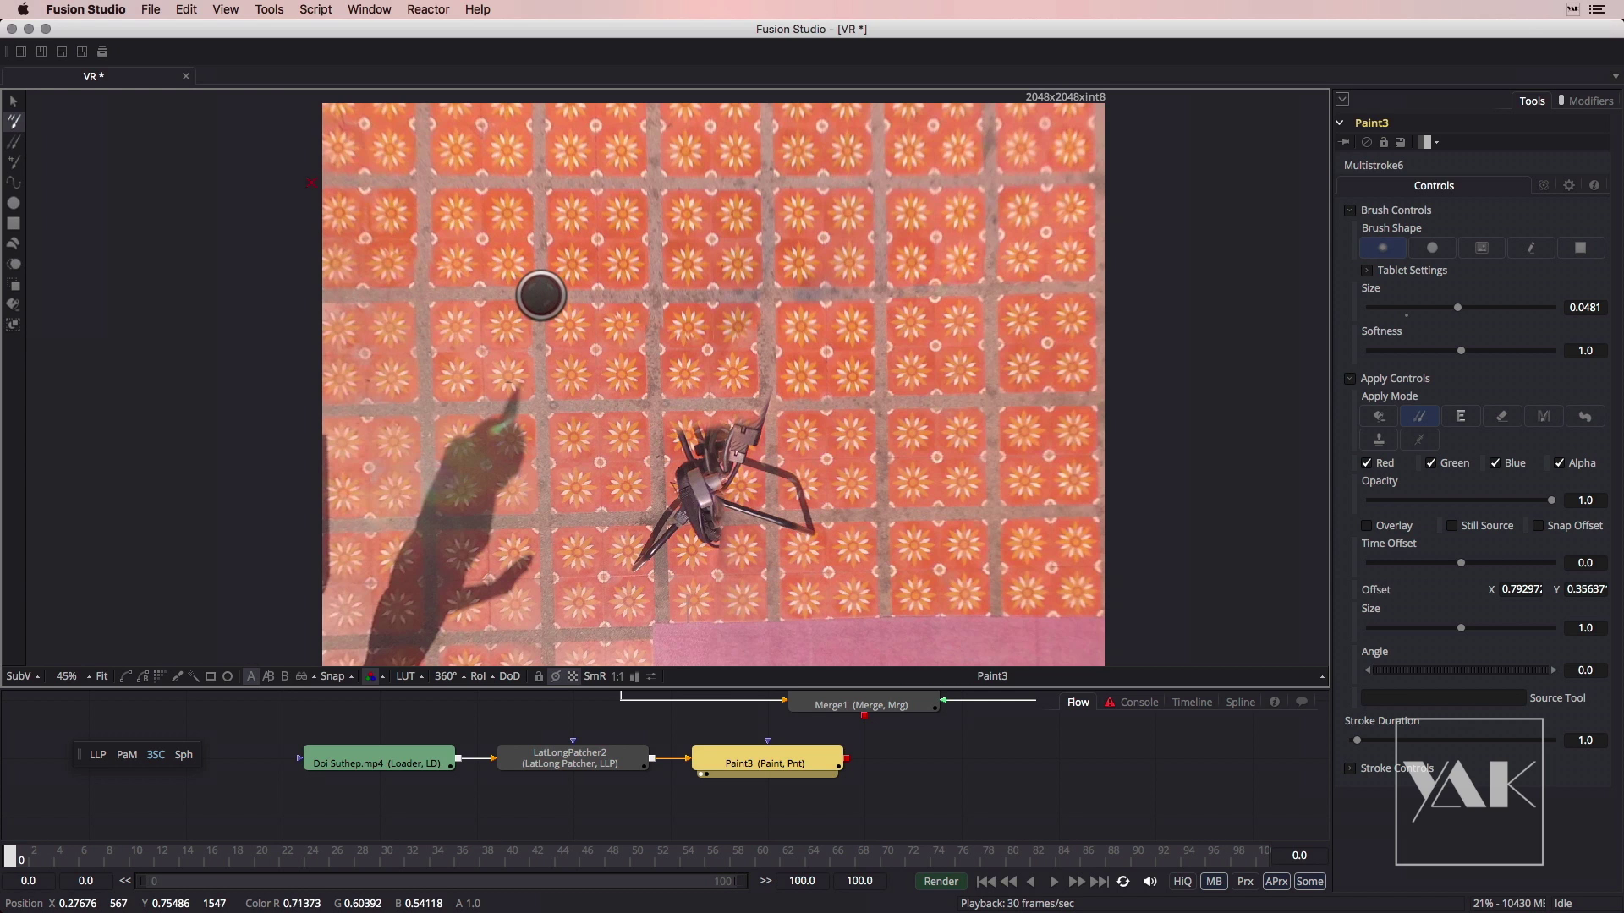
left_click(880, 292, "alt")
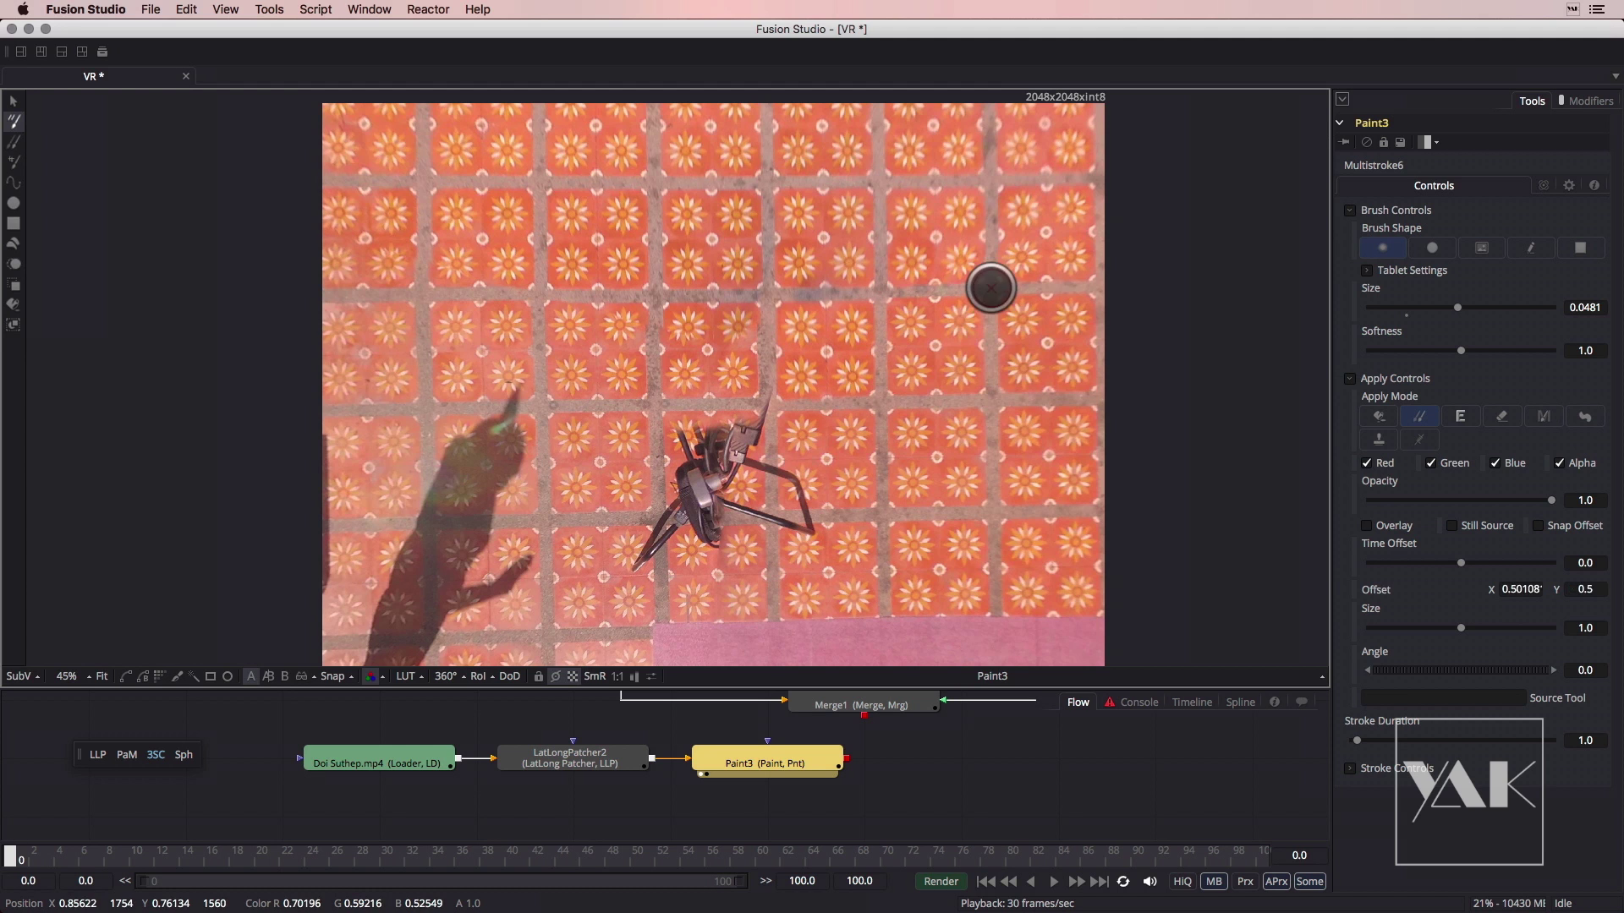
left_click(991, 287, "alt")
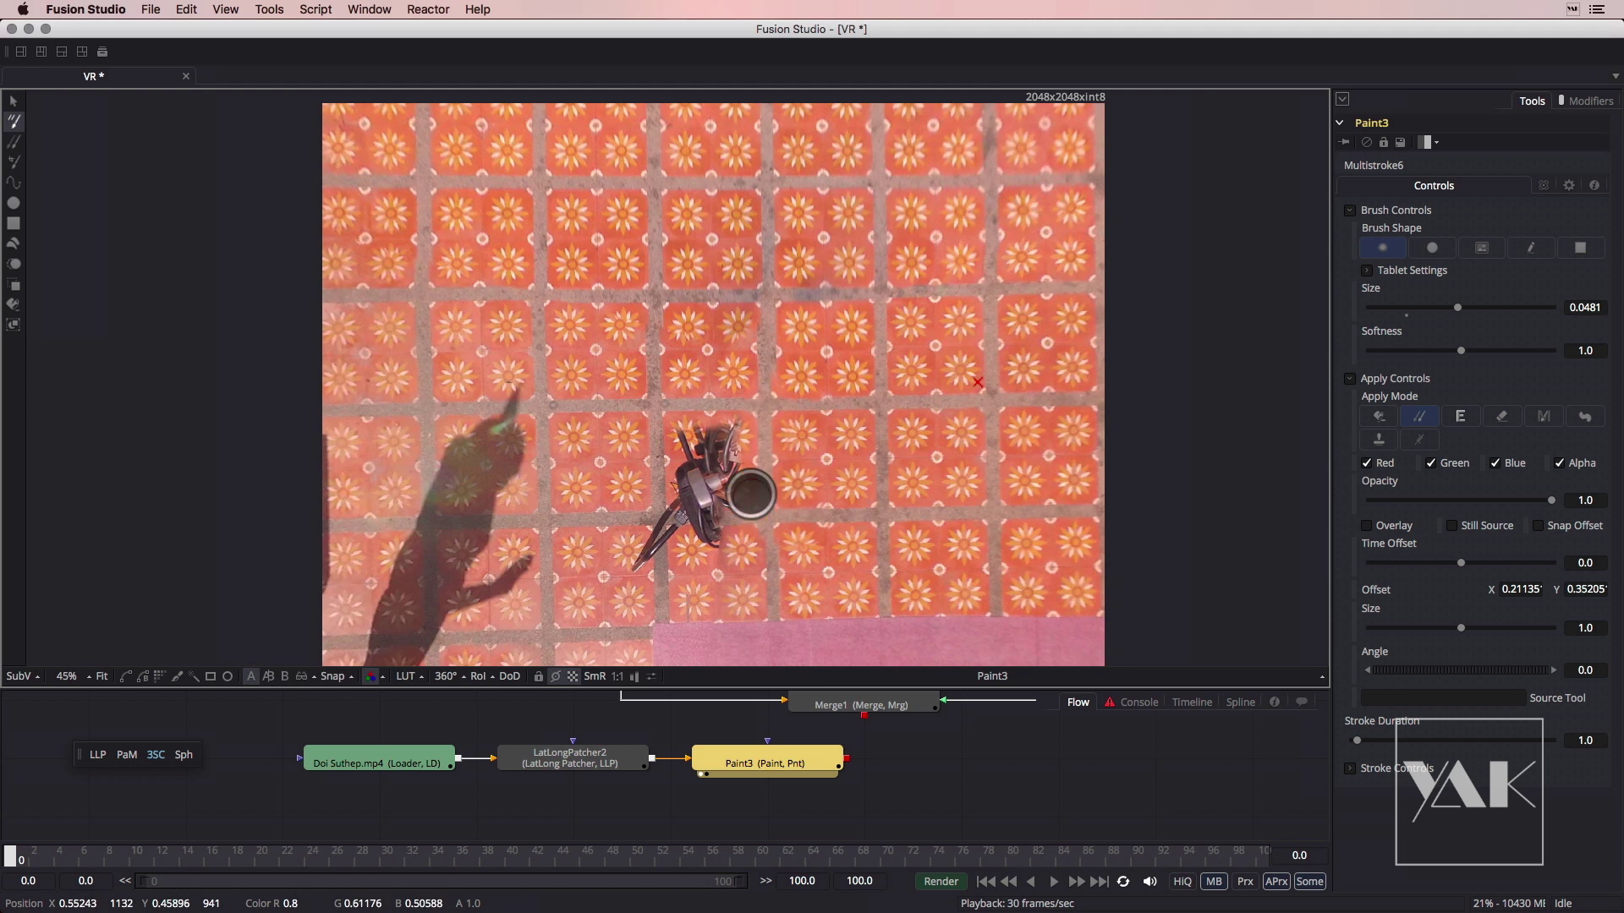
mouse_move(730, 492)
left_mouse_down()
mouse_move(719, 460)
mouse_move(686, 467)
mouse_move(711, 513)
mouse_move(660, 510)
left_mouse_up()
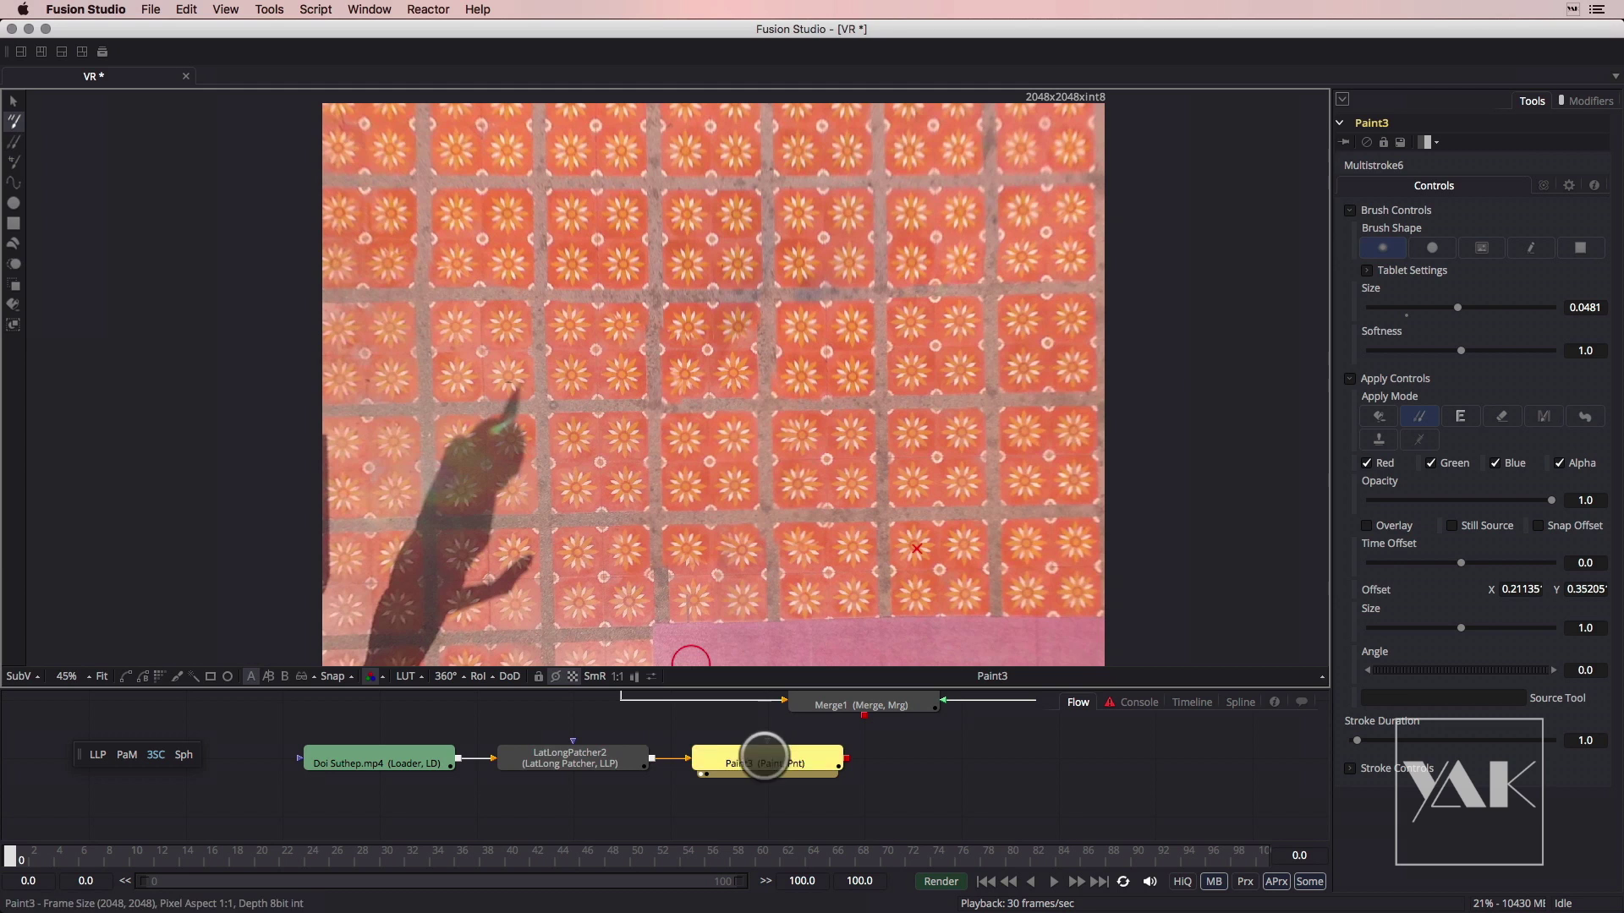
Paste a copy of the LatLong Patcher after the Paint node, display it, set its mode to Apply and fit the image
left_click(607, 765)
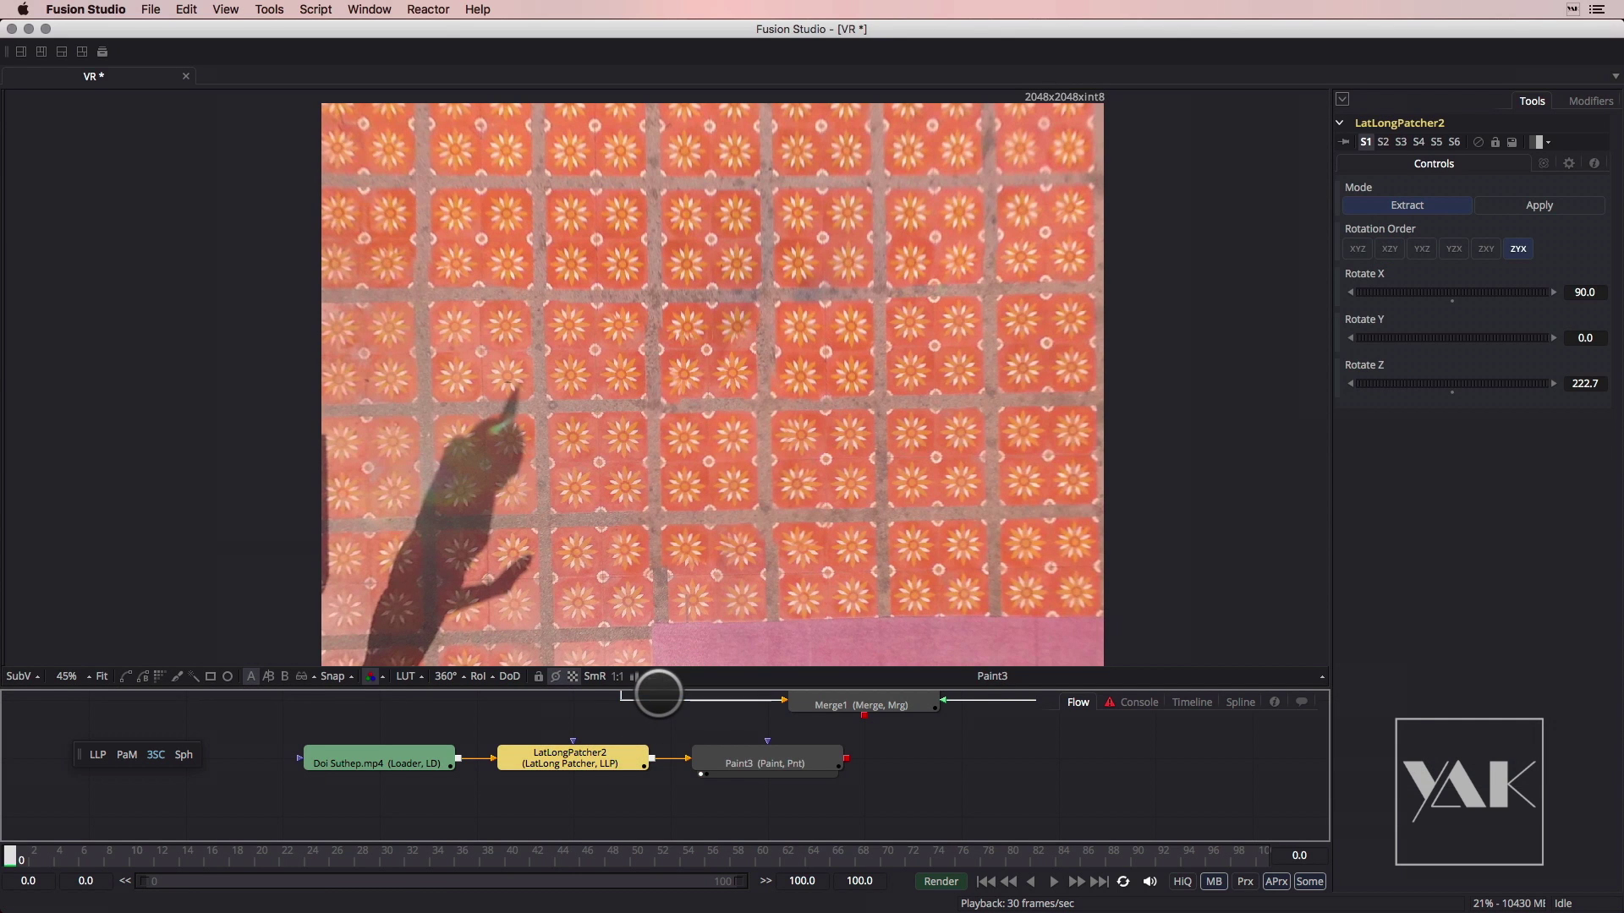
left_click(949, 758)
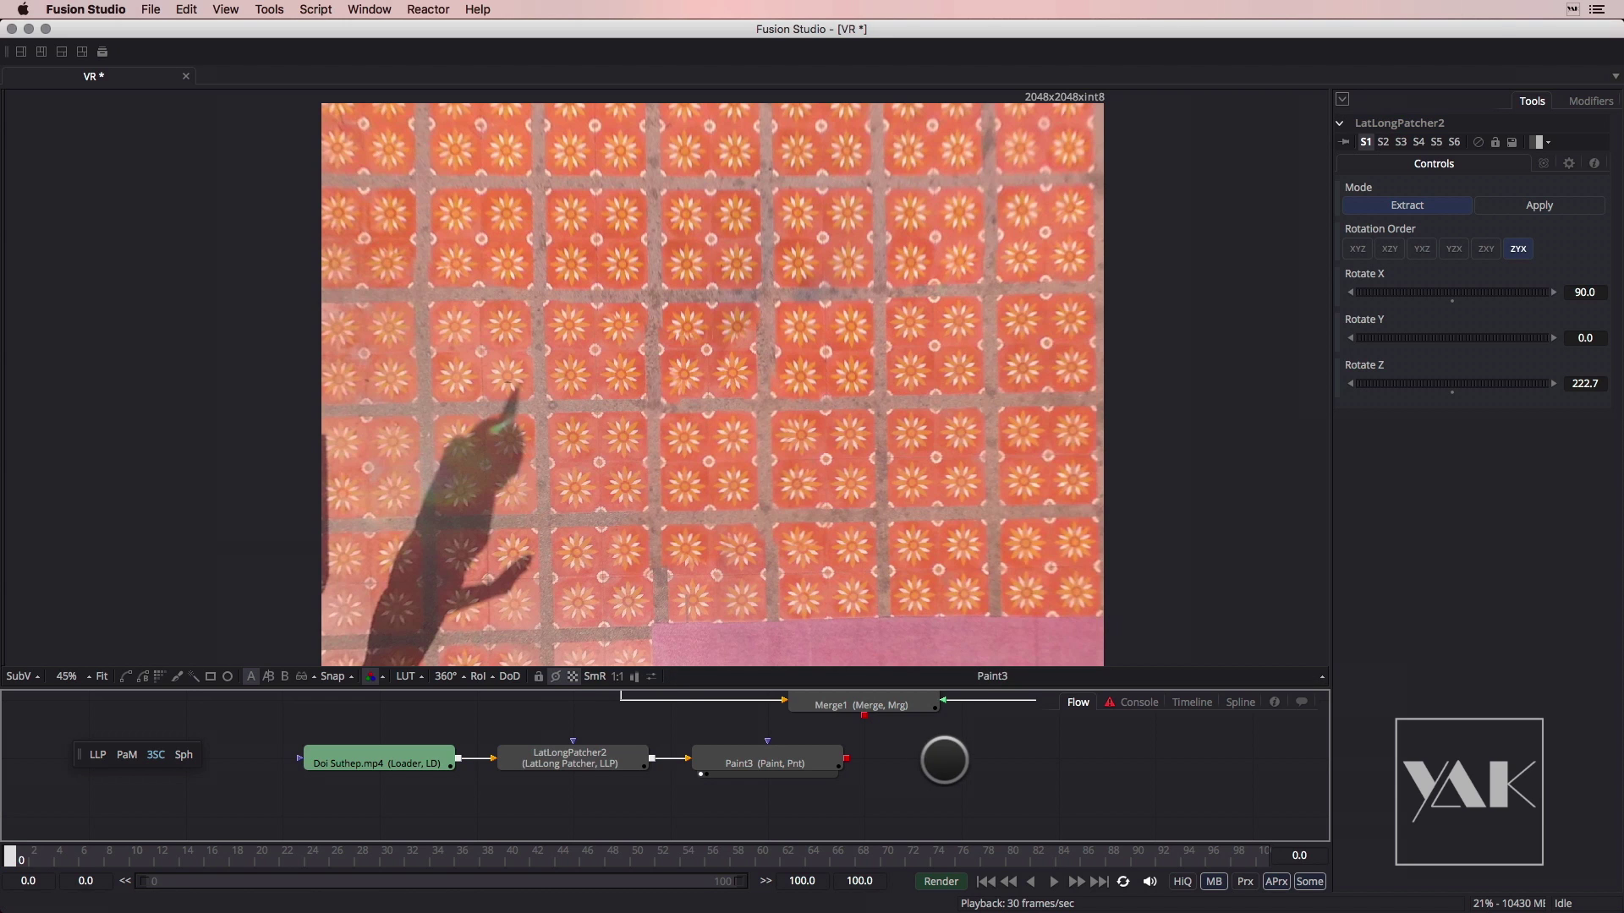
key("ctrl+v")
mouse_move(846, 758)
left_mouse_down()
mouse_move(902, 764)
mouse_move(913, 536)
left_mouse_up()
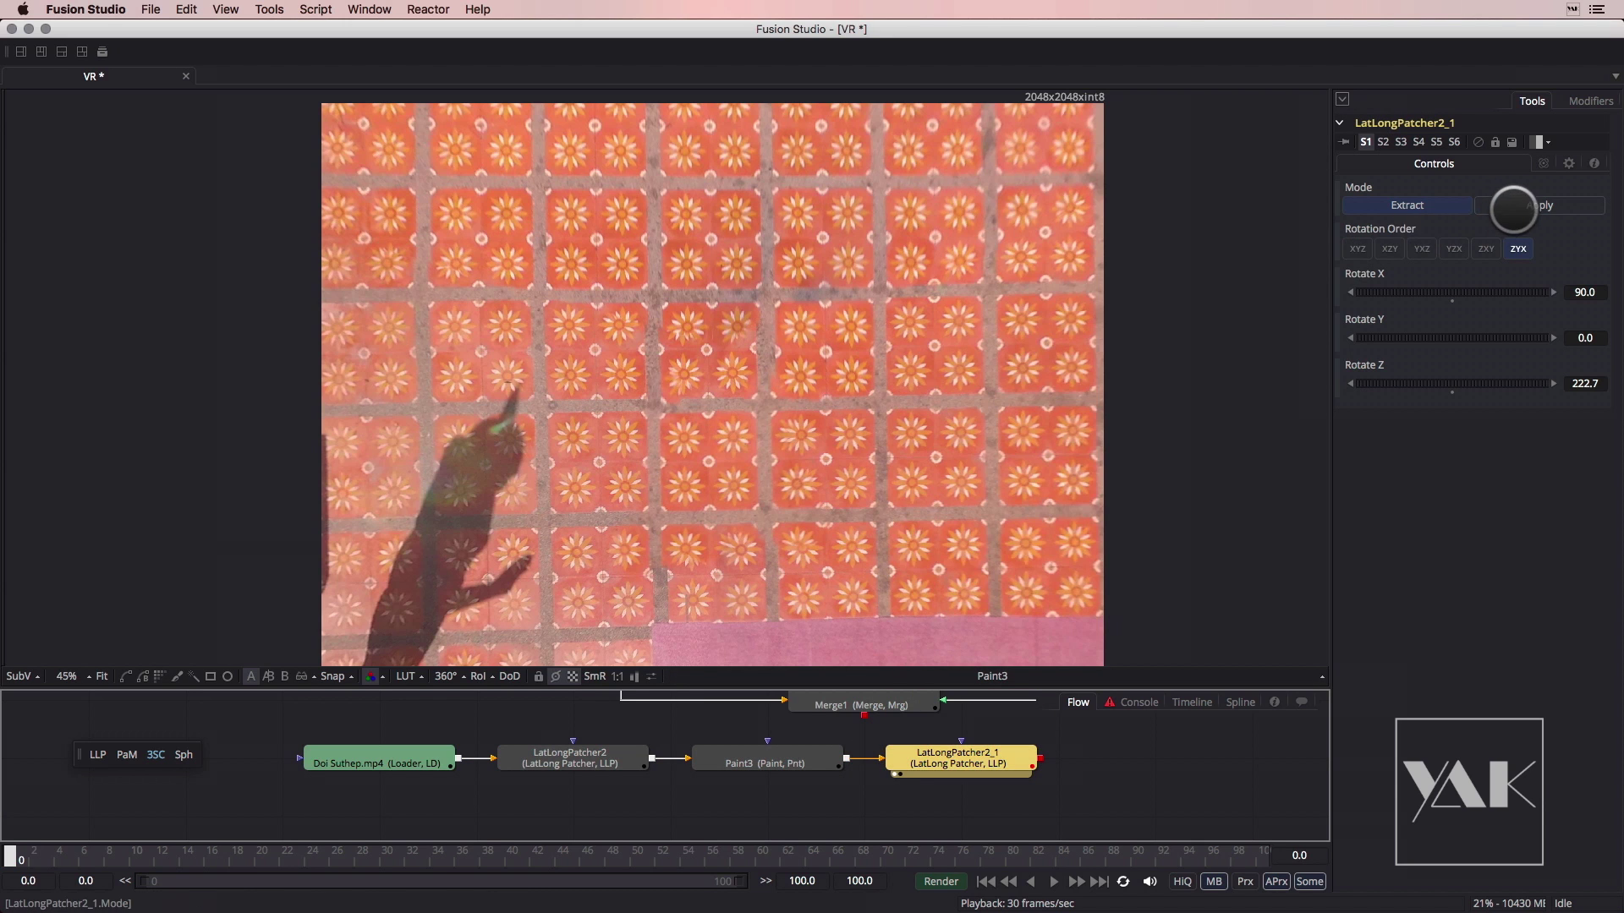
left_click(1524, 206)
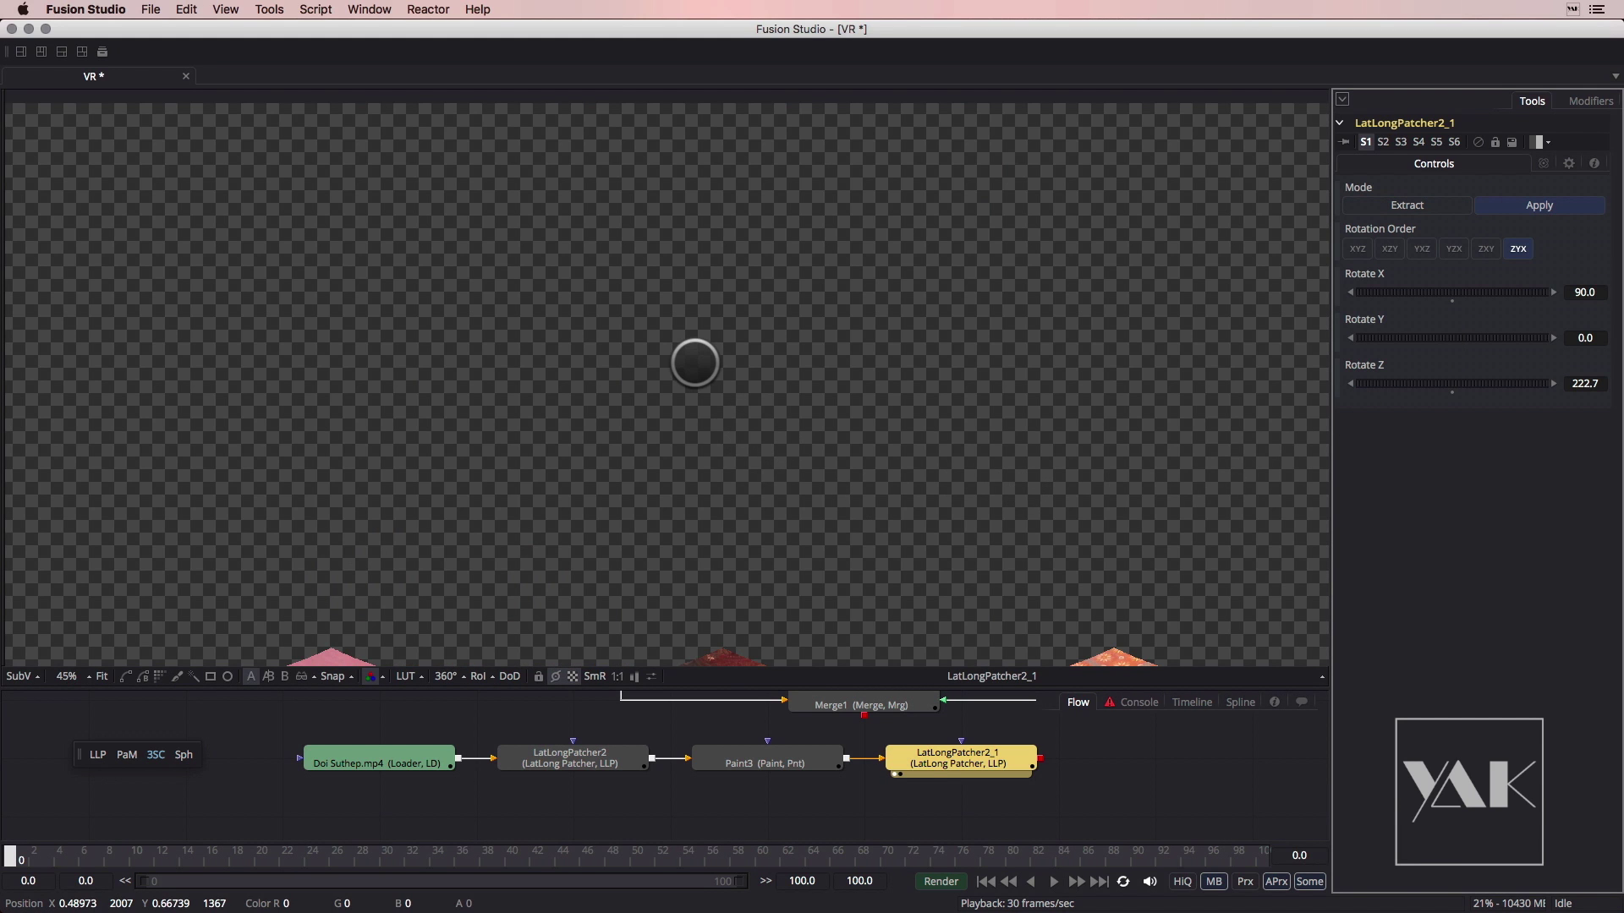
left_click(101, 676)
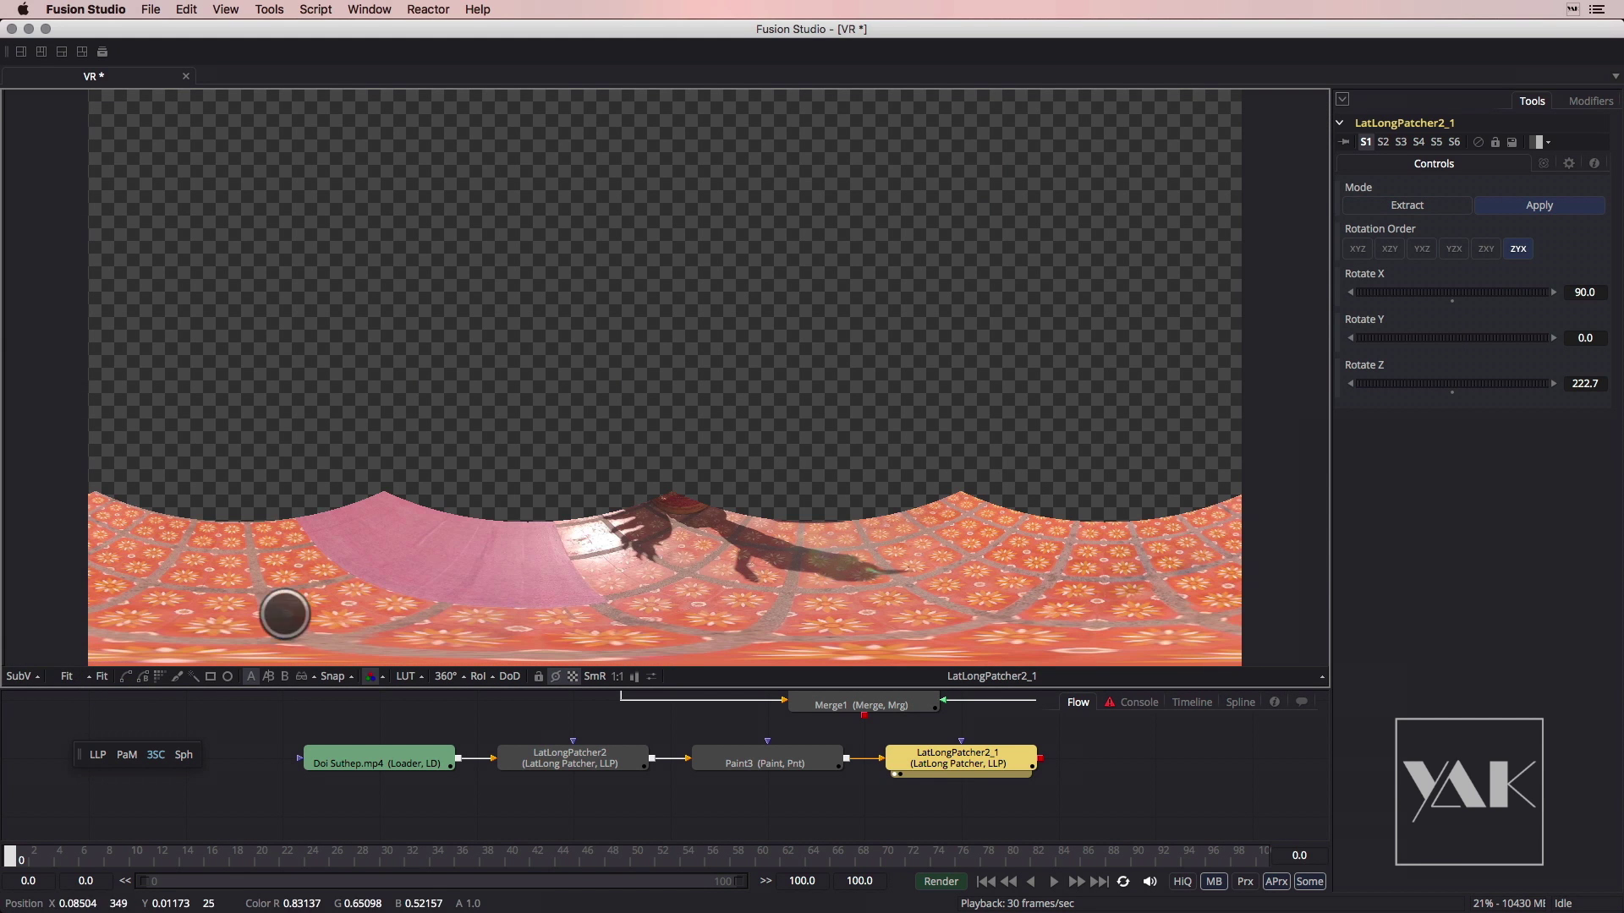
Add a Merge node below the Doi Suthep Paint node
mouse_move(700, 803)
left_mouse_down()
mouse_move(637, 770)
mouse_move(693, 787)
left_mouse_up()
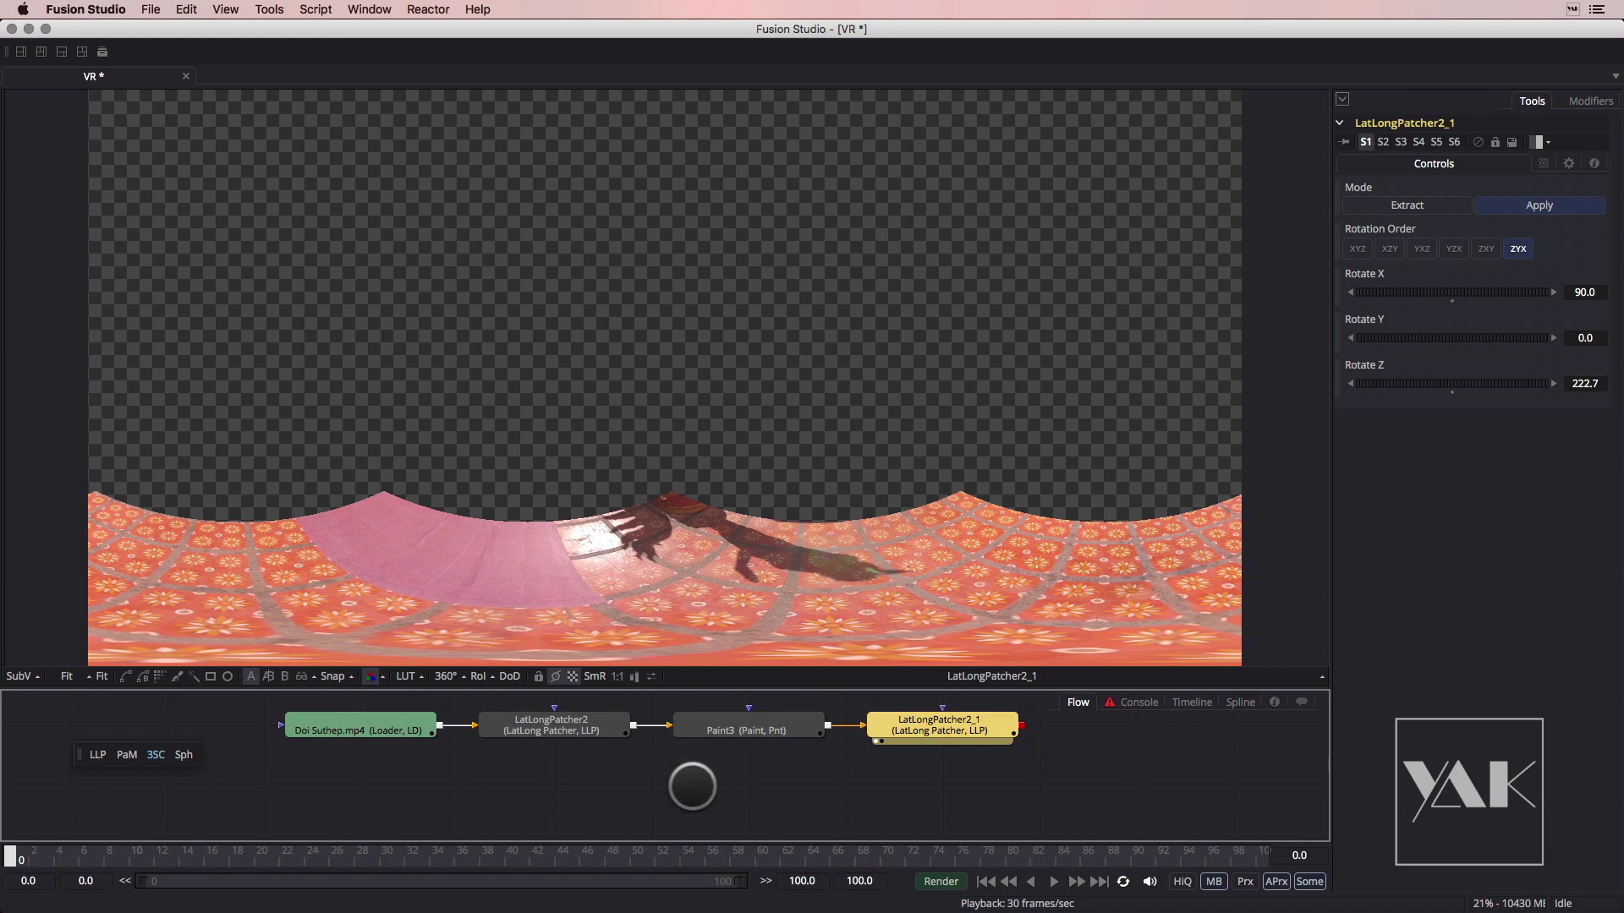
left_click(796, 781)
key("shift+space")
type("merge")
key("Return")
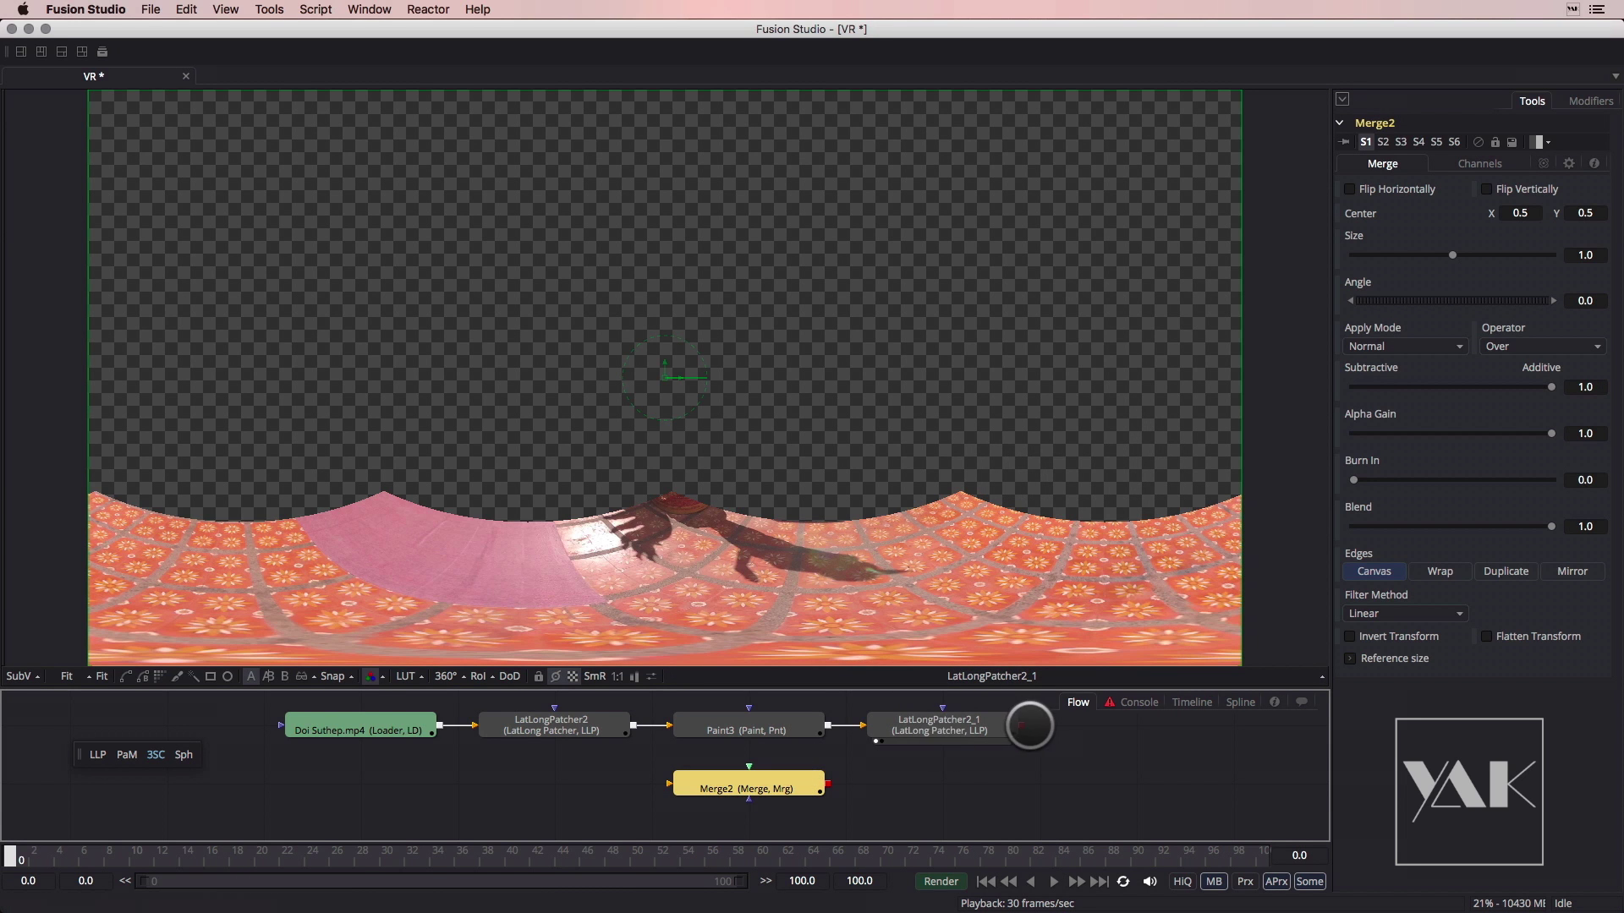
Connect the Apply-mode LatLong Patcher as the Merge's foreground and Doi Suthep.mp4 as its background, and display the Merge
left_click_drag(1021, 725, 749, 765)
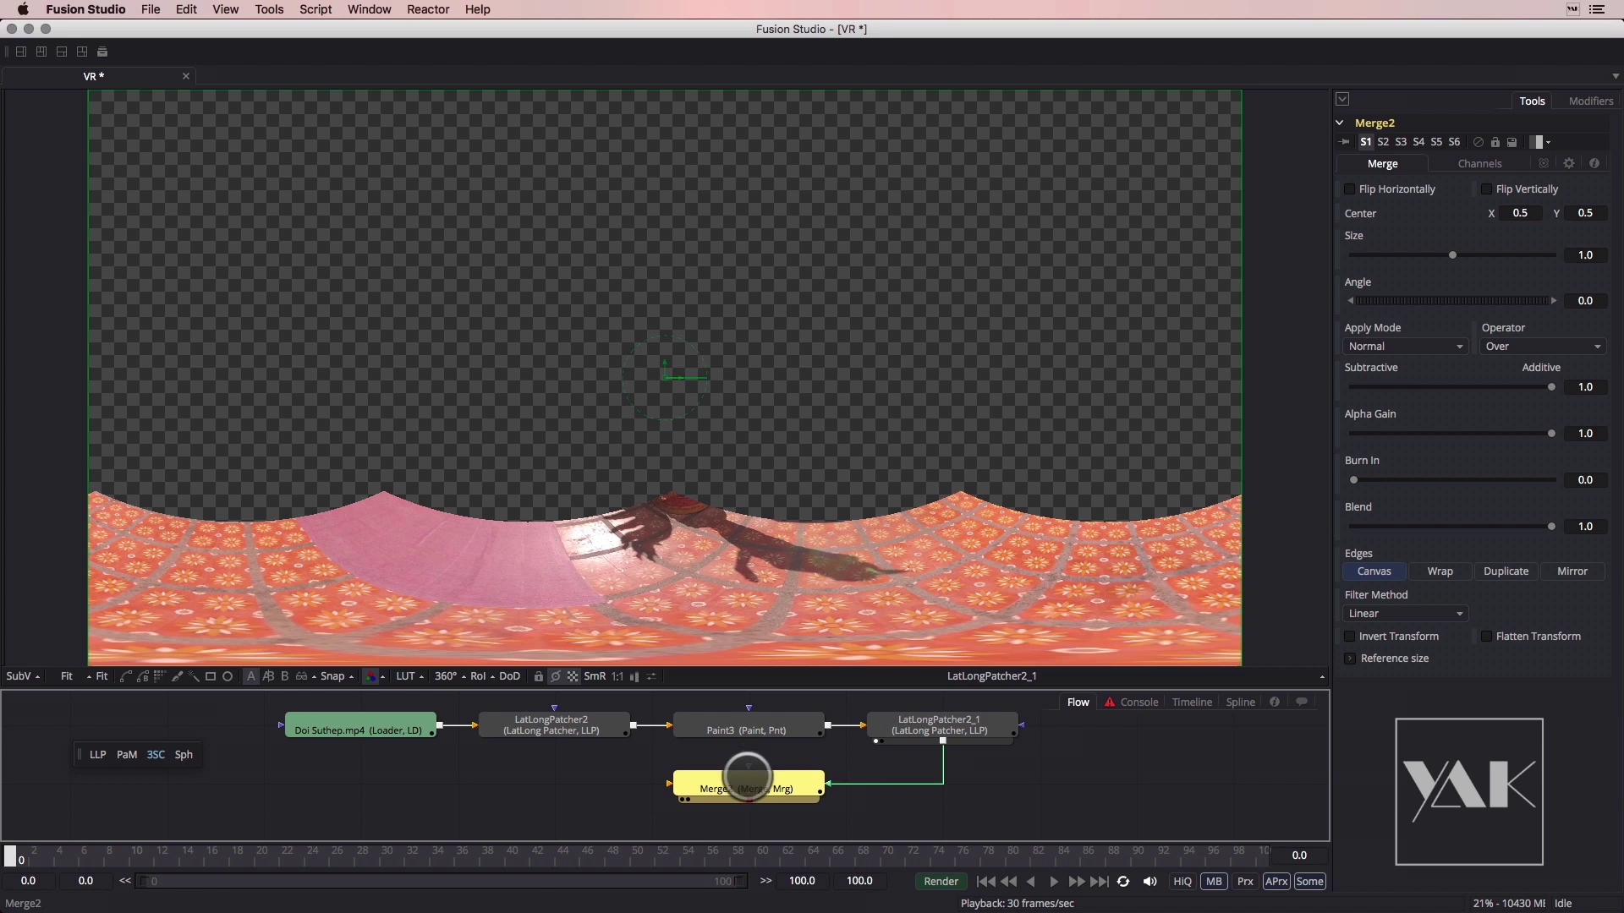
left_click_drag(436, 727, 744, 787)
key("1")
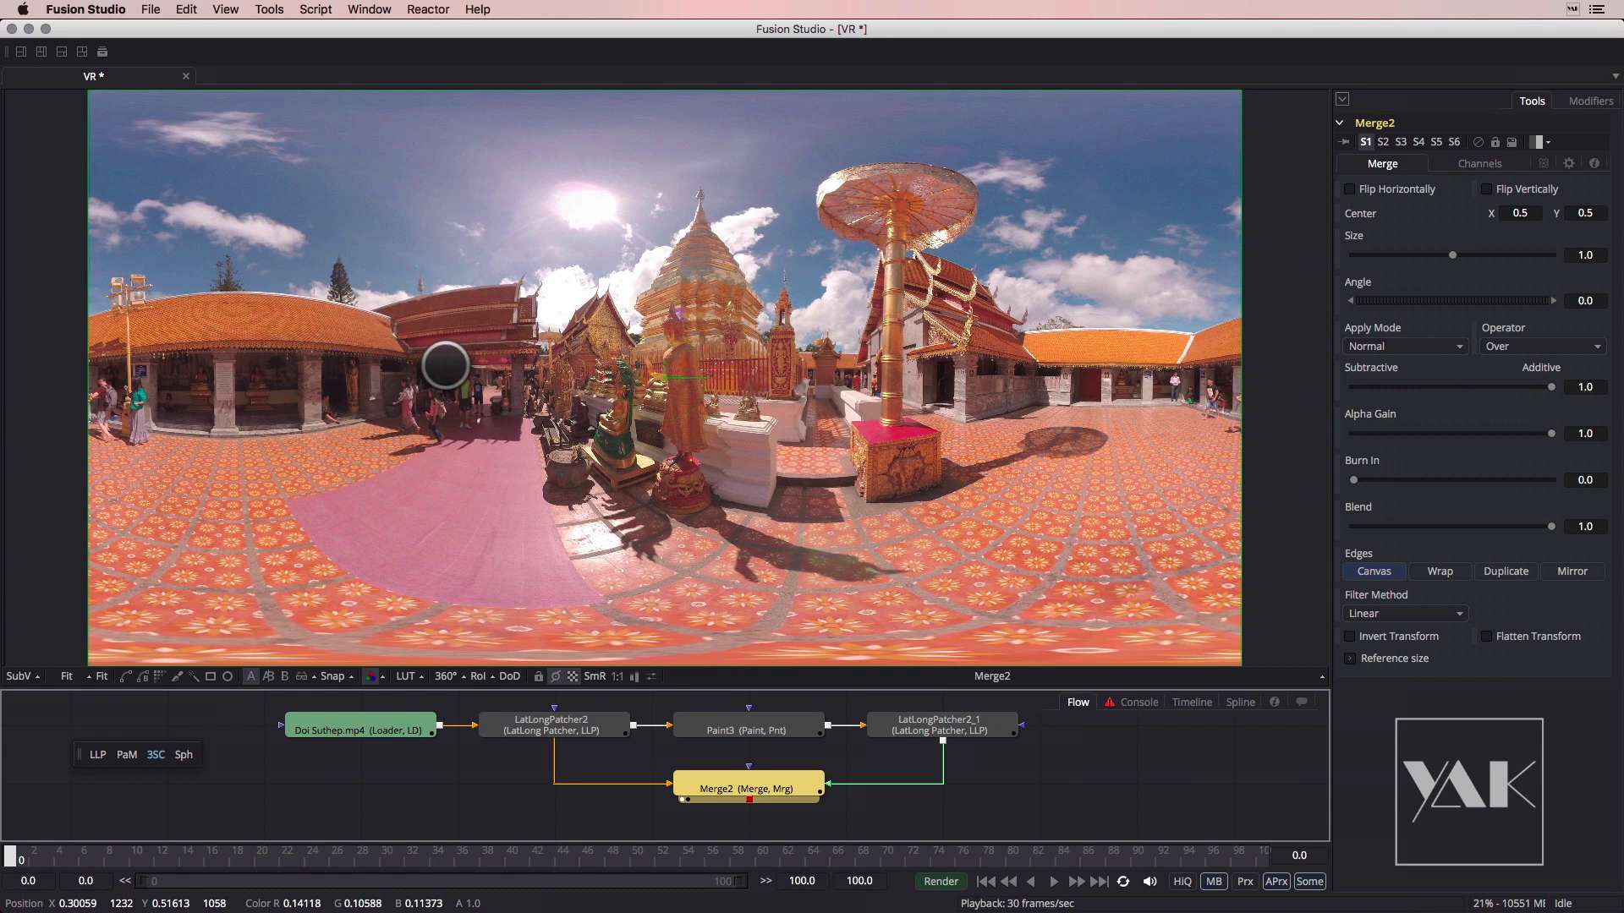
Enable the 360° view on the Doi Suthep Merge and look around to inspect the patched floor and courtyard
left_click(446, 676)
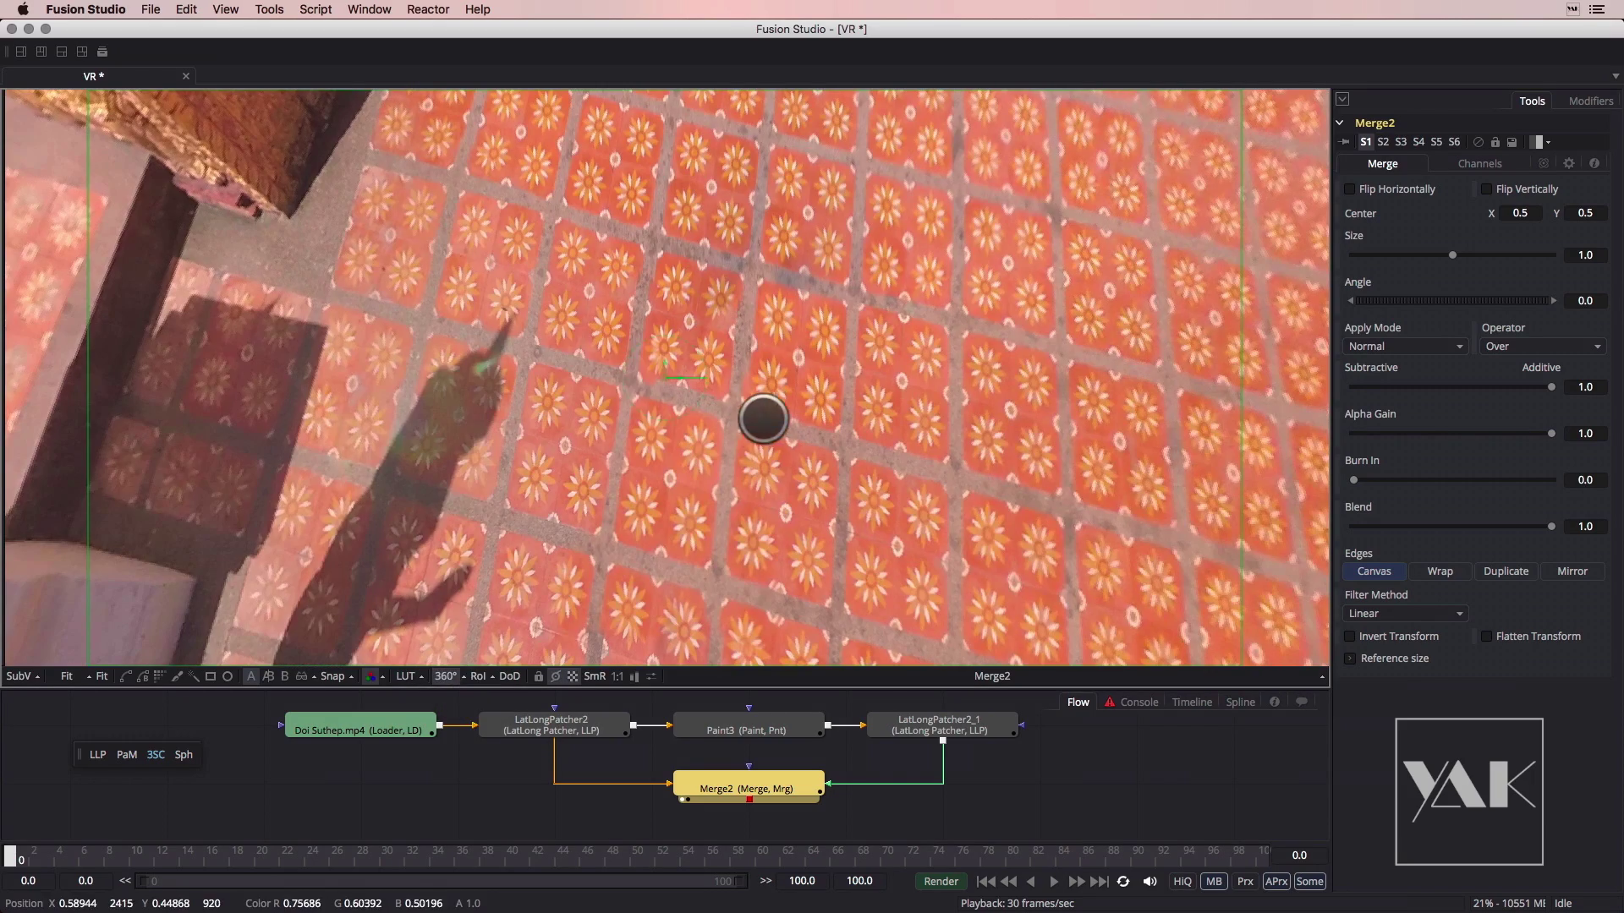
left_click_drag(783, 453, 713, 163)
left_click_drag(662, 280, 616, 388)
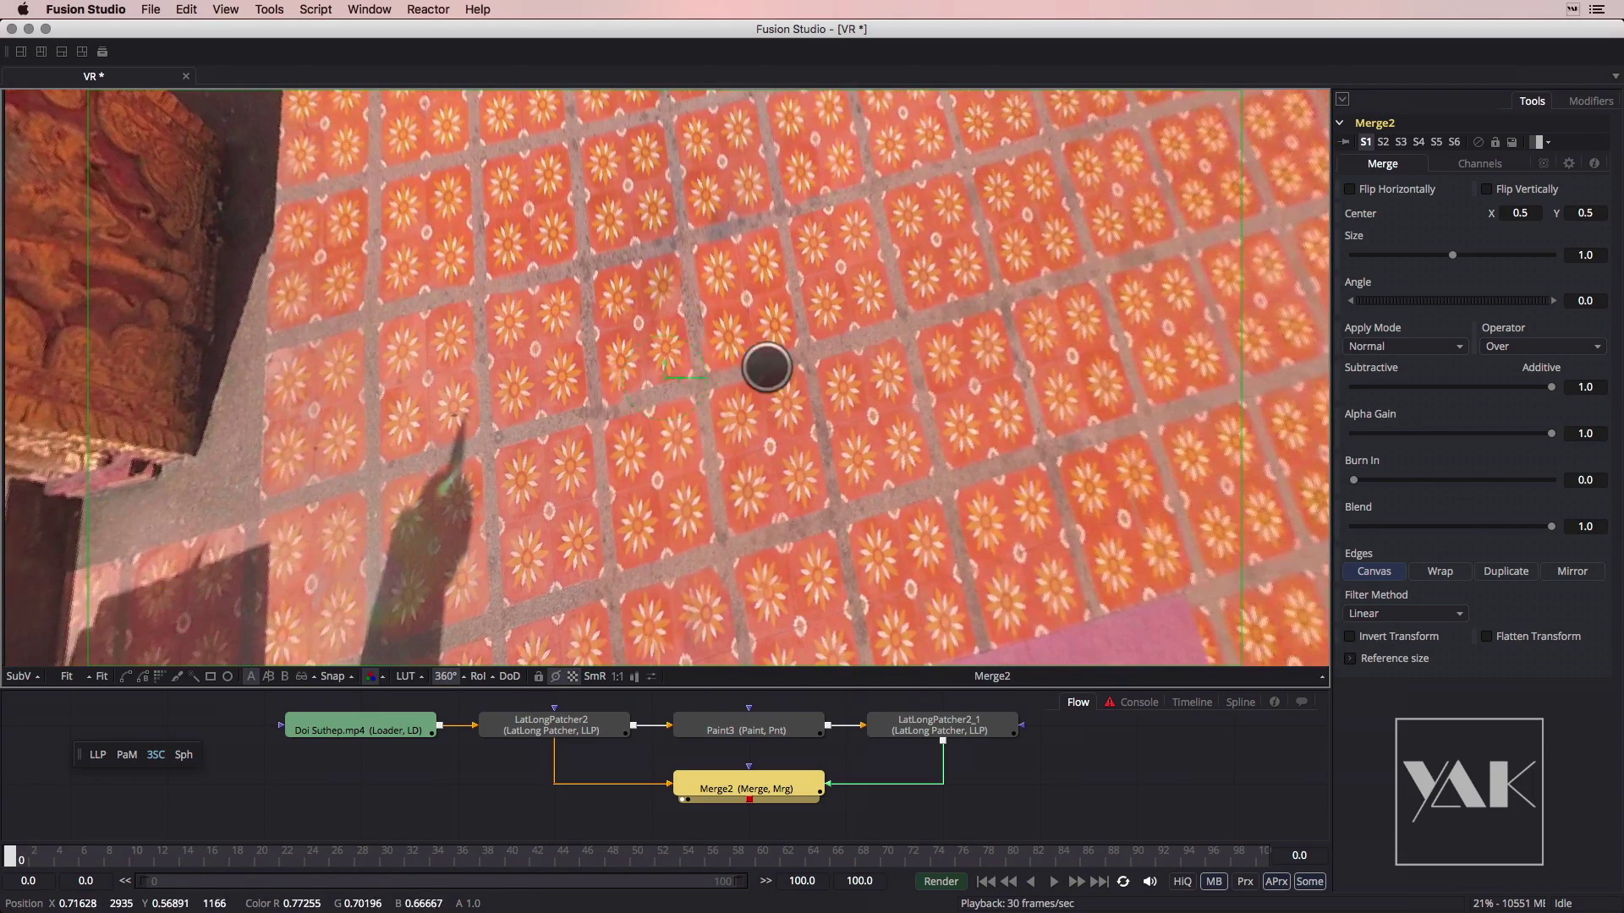
left_click_drag(700, 170, 743, 406)
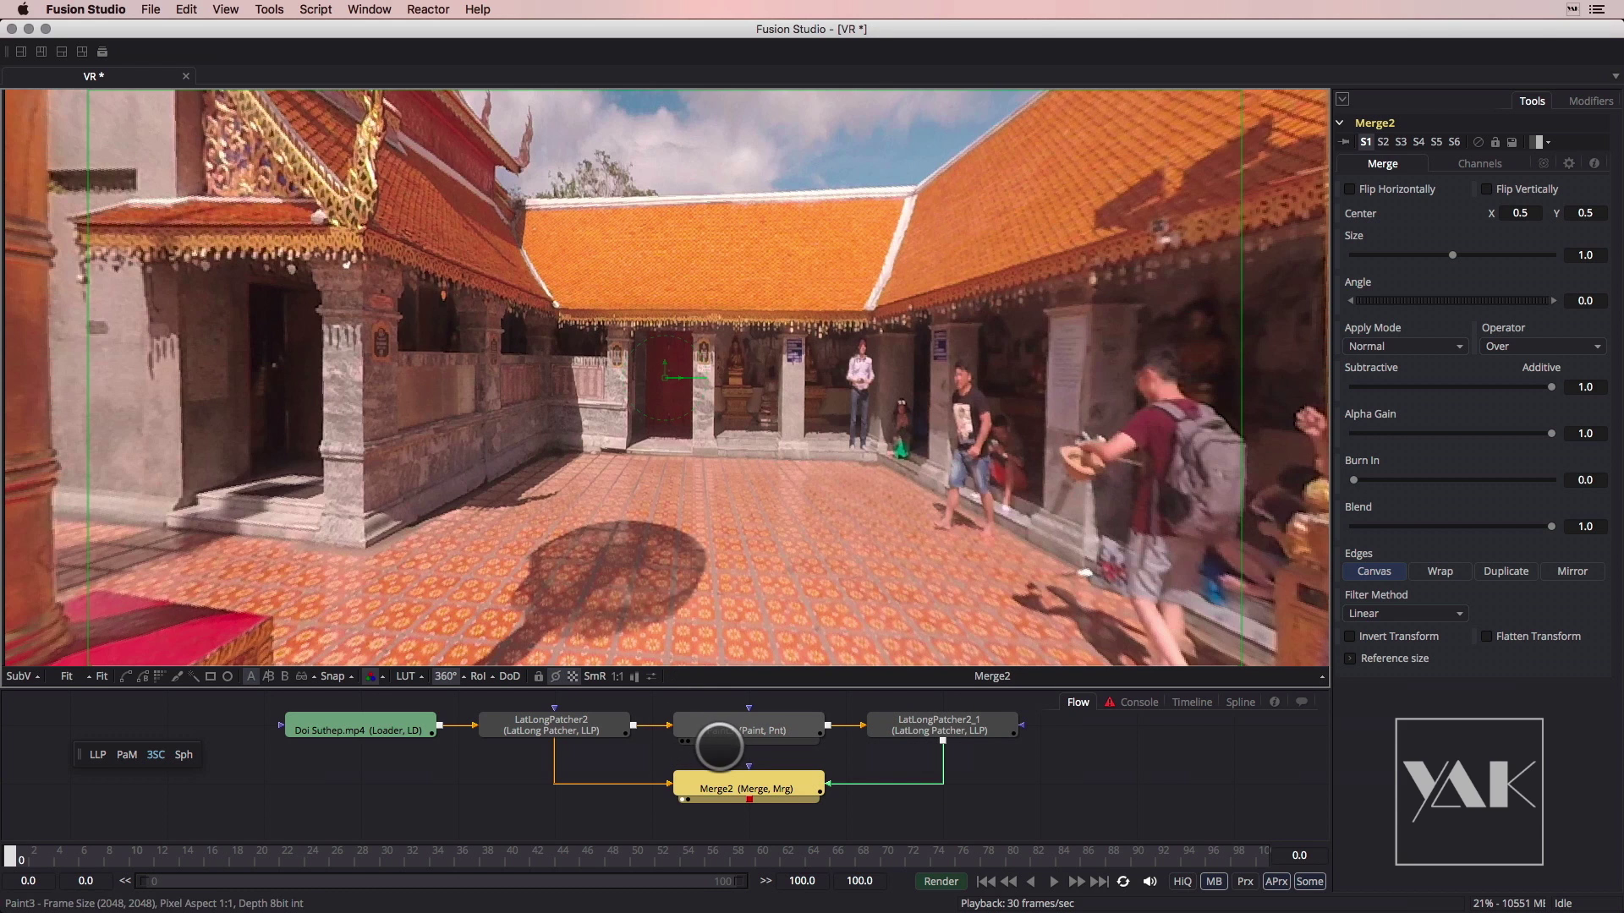
Turn off the 360° view on the Doi Suthep Merge to show the full flat panorama
scroll(718, 772, "up", 1)
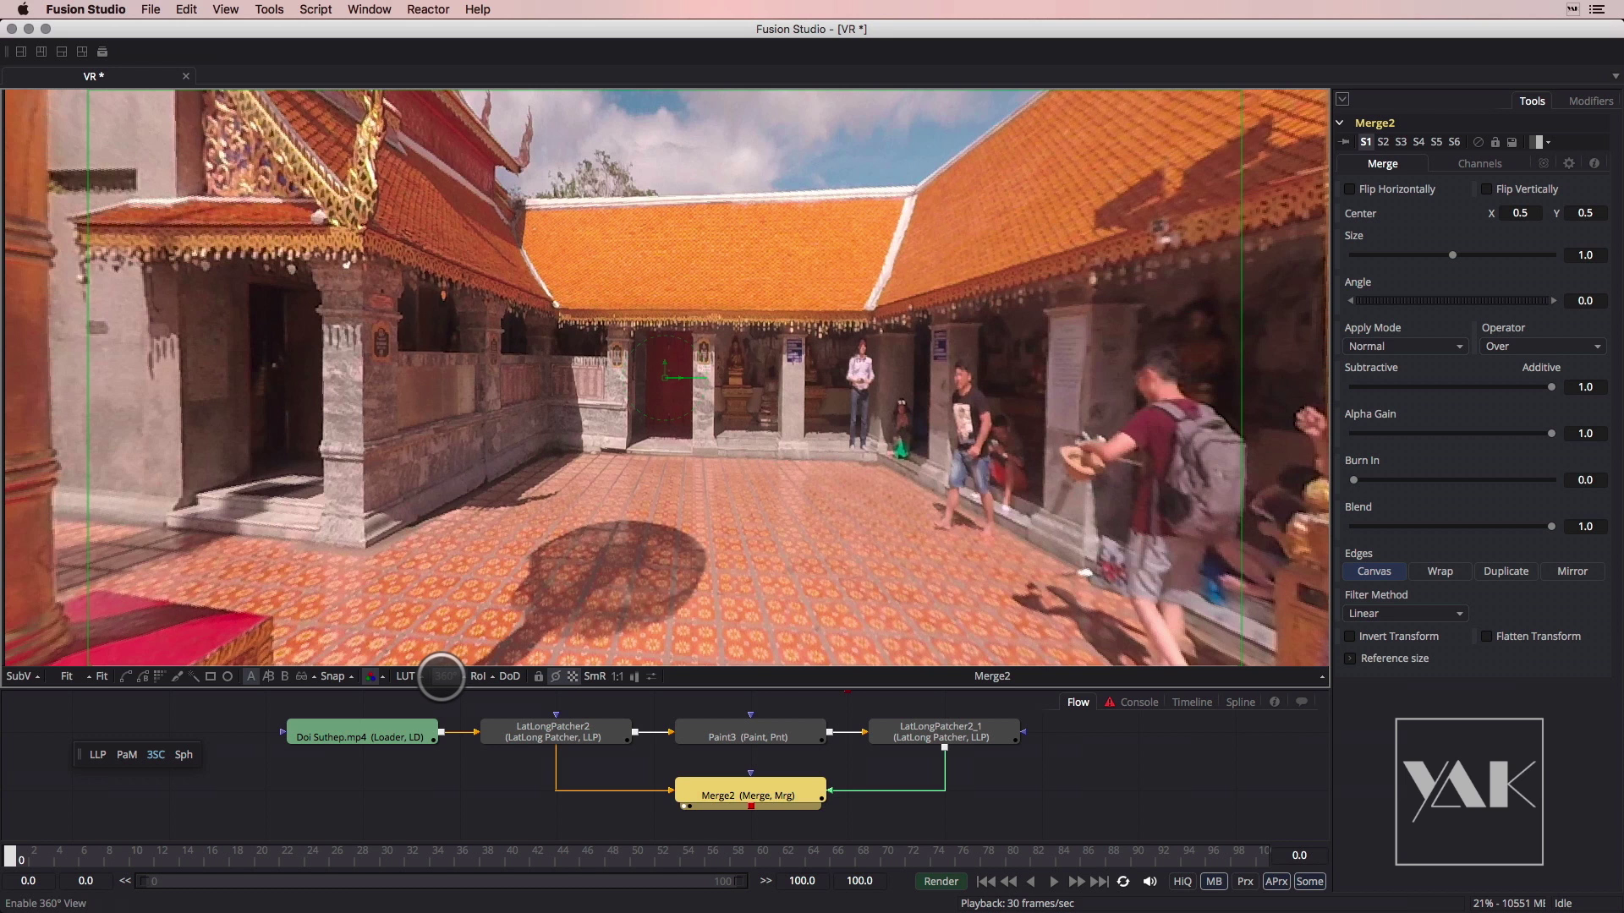
left_click(441, 677)
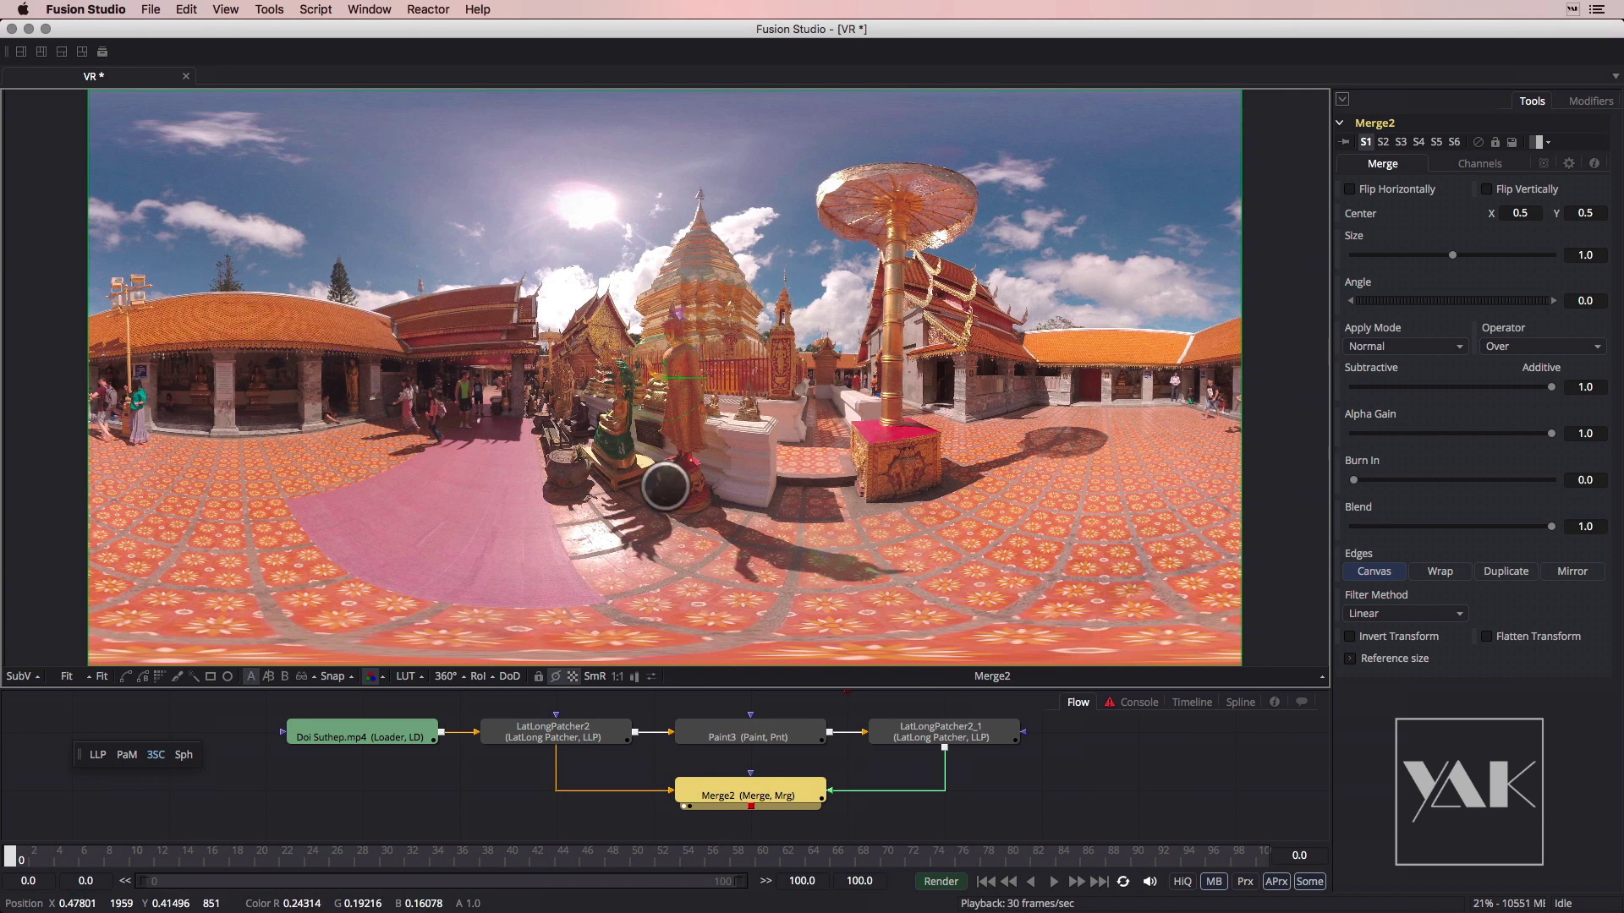
Add a Coordinate Space node after the Doi Suthep Merge
left_click_drag(649, 769, 615, 734)
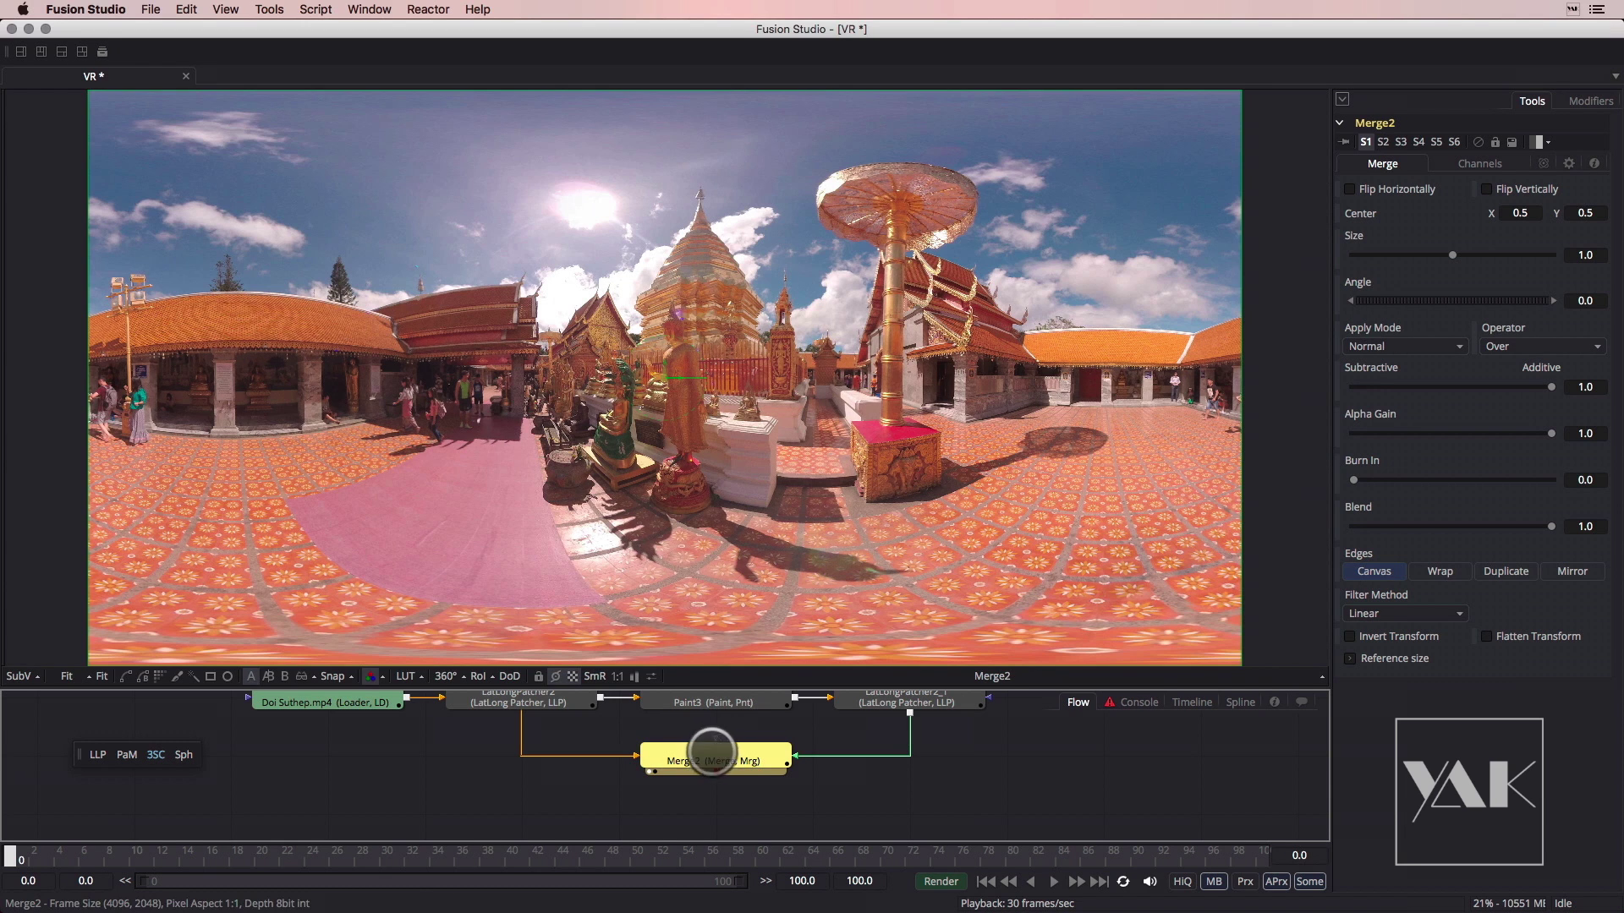
scroll(677, 802, "down", 3)
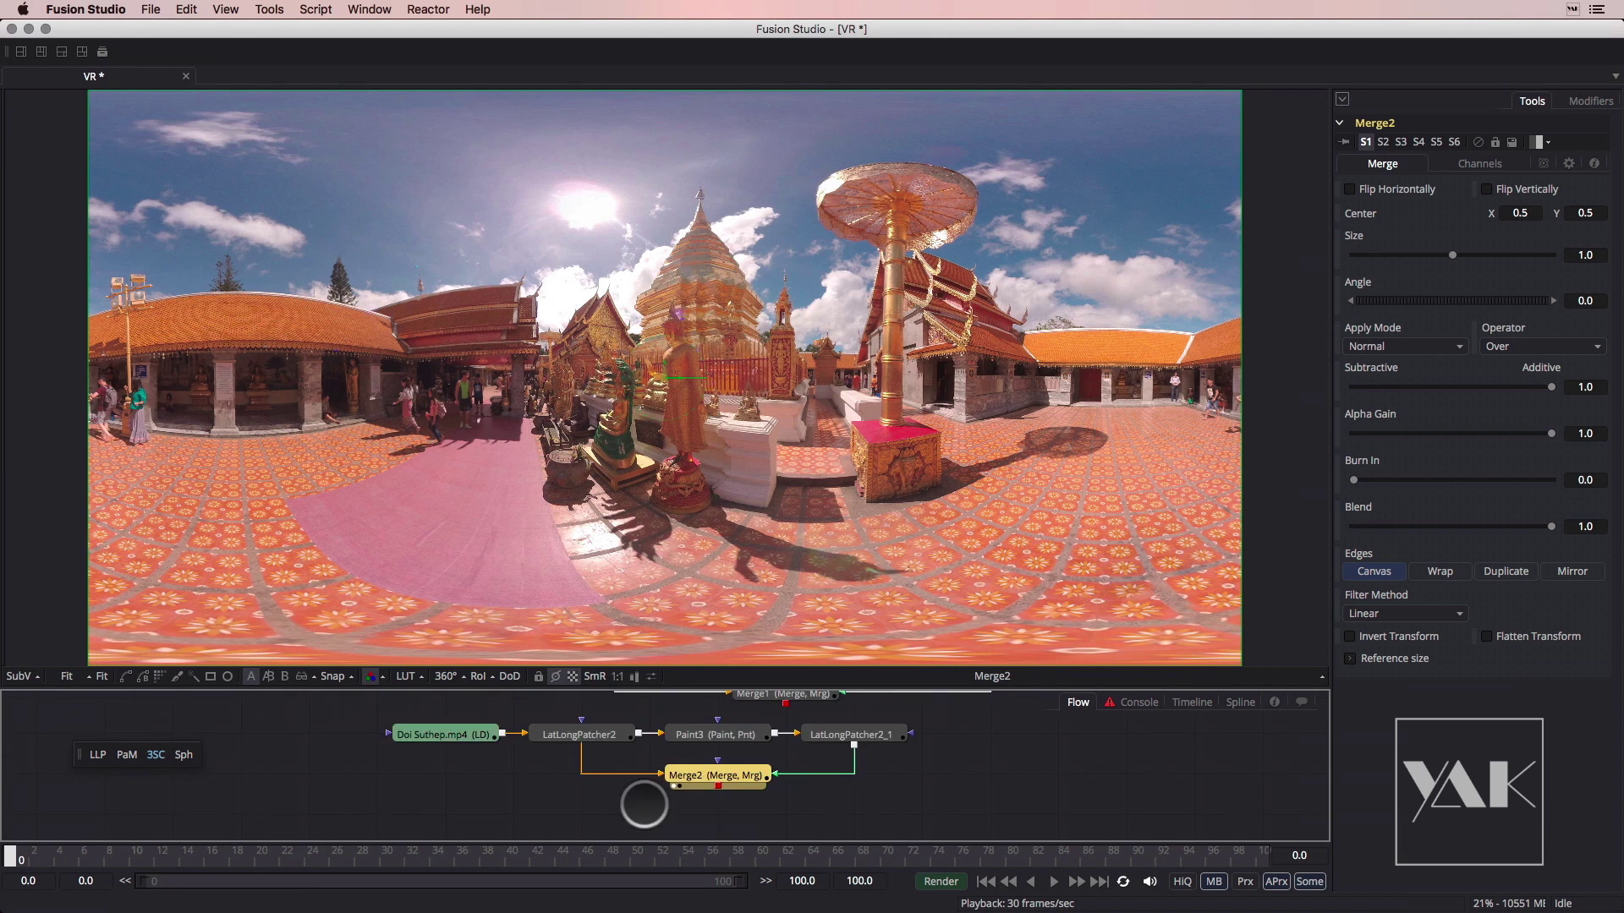
scroll(693, 804, "down", 1)
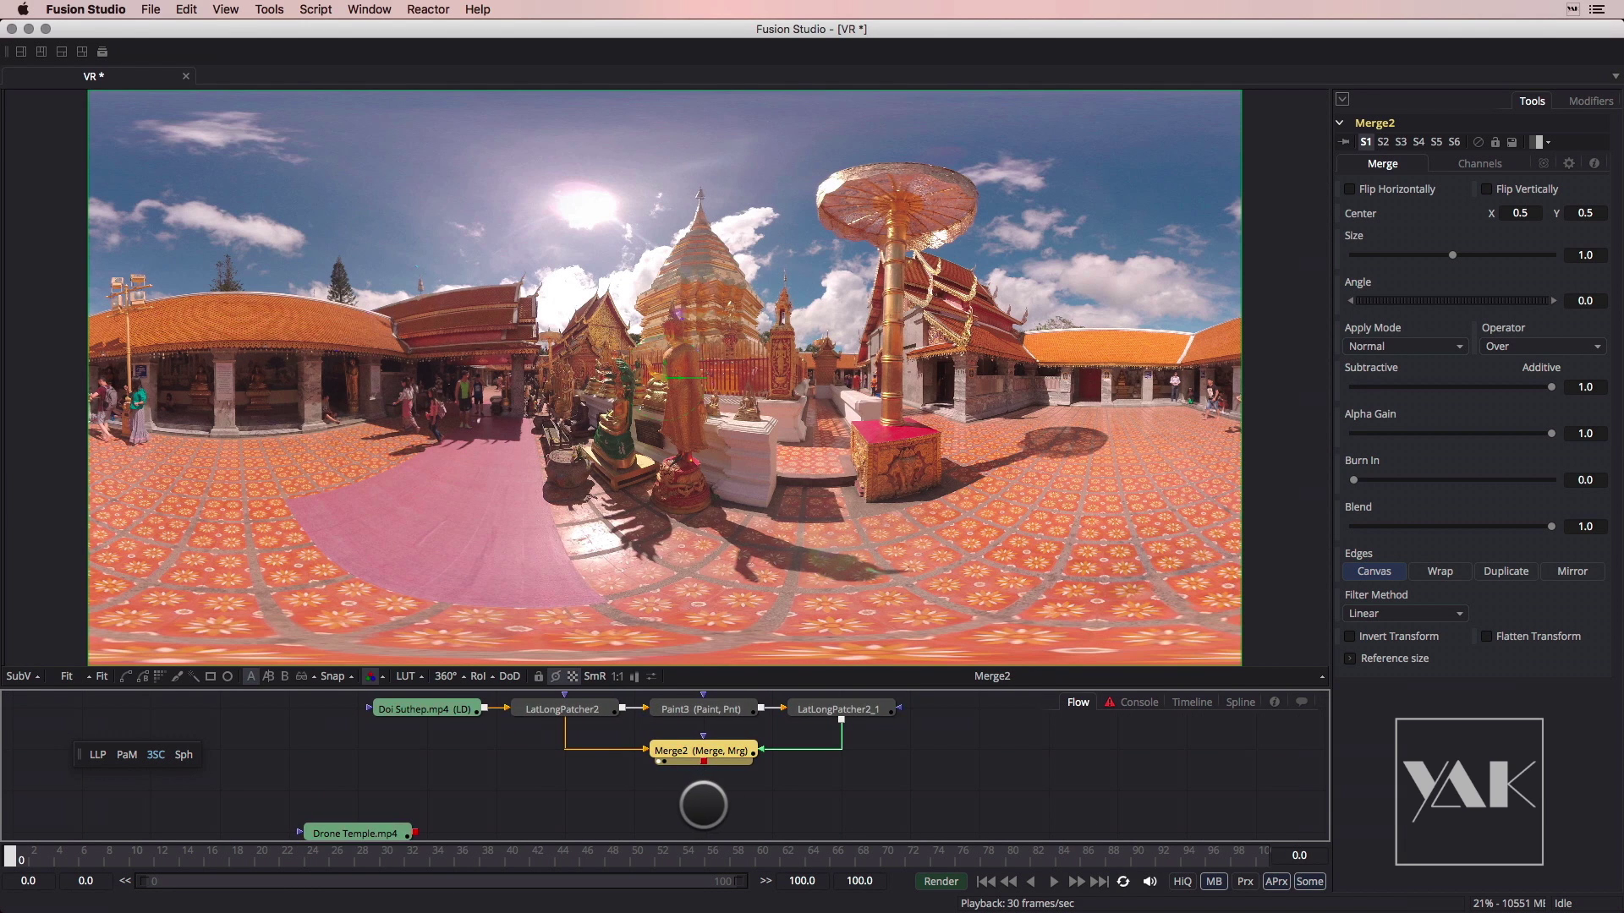
key("shift+space")
type("co")
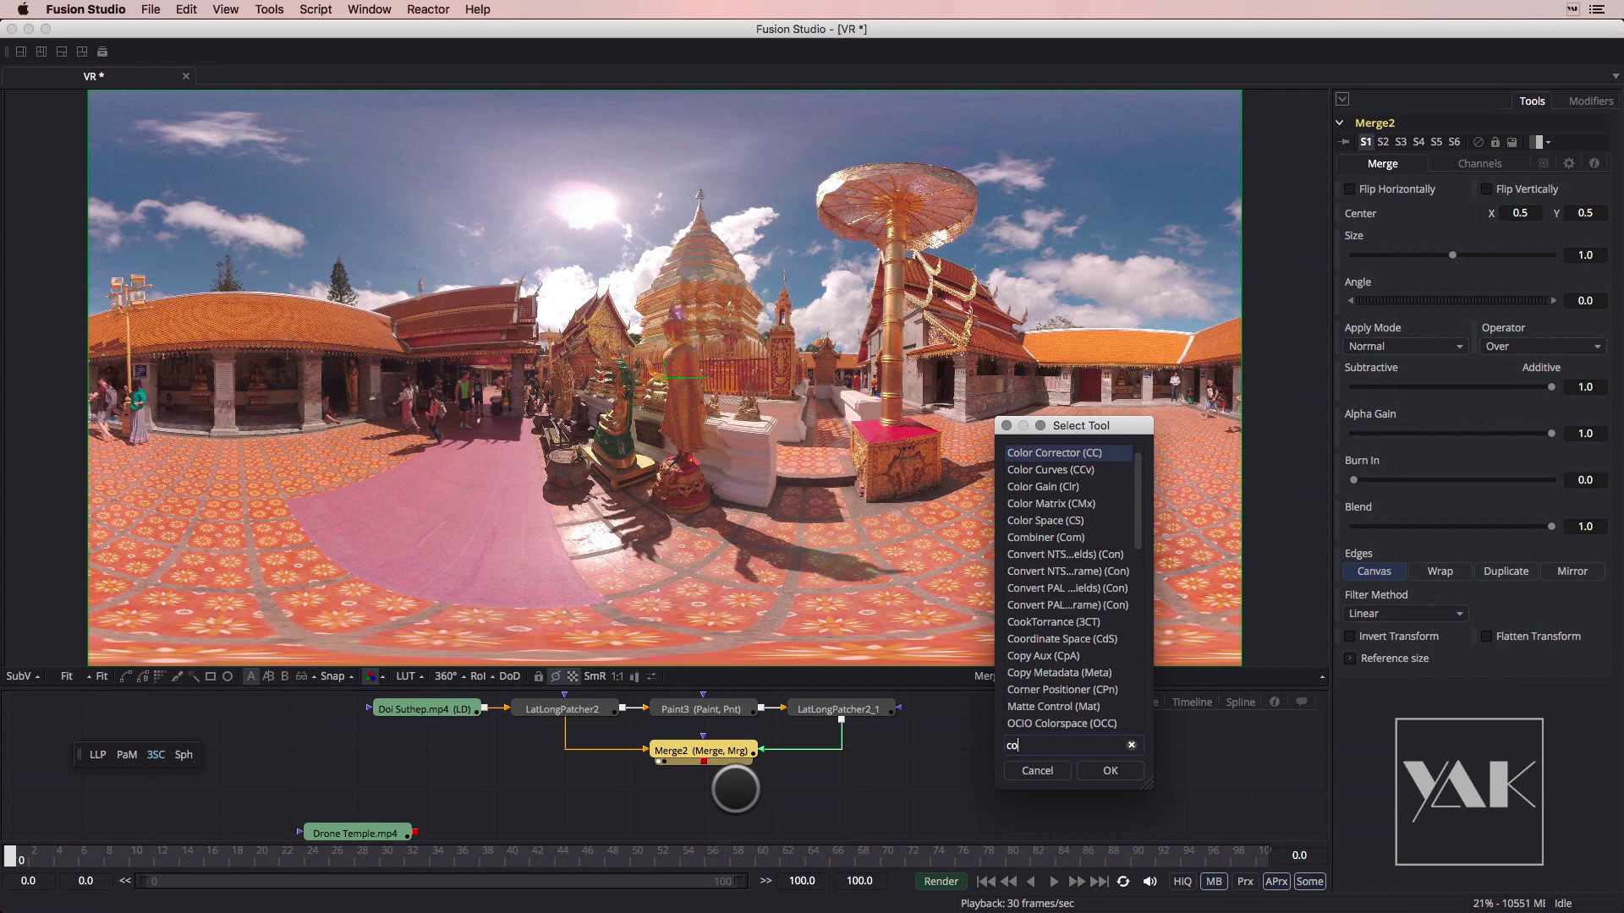
type("or")
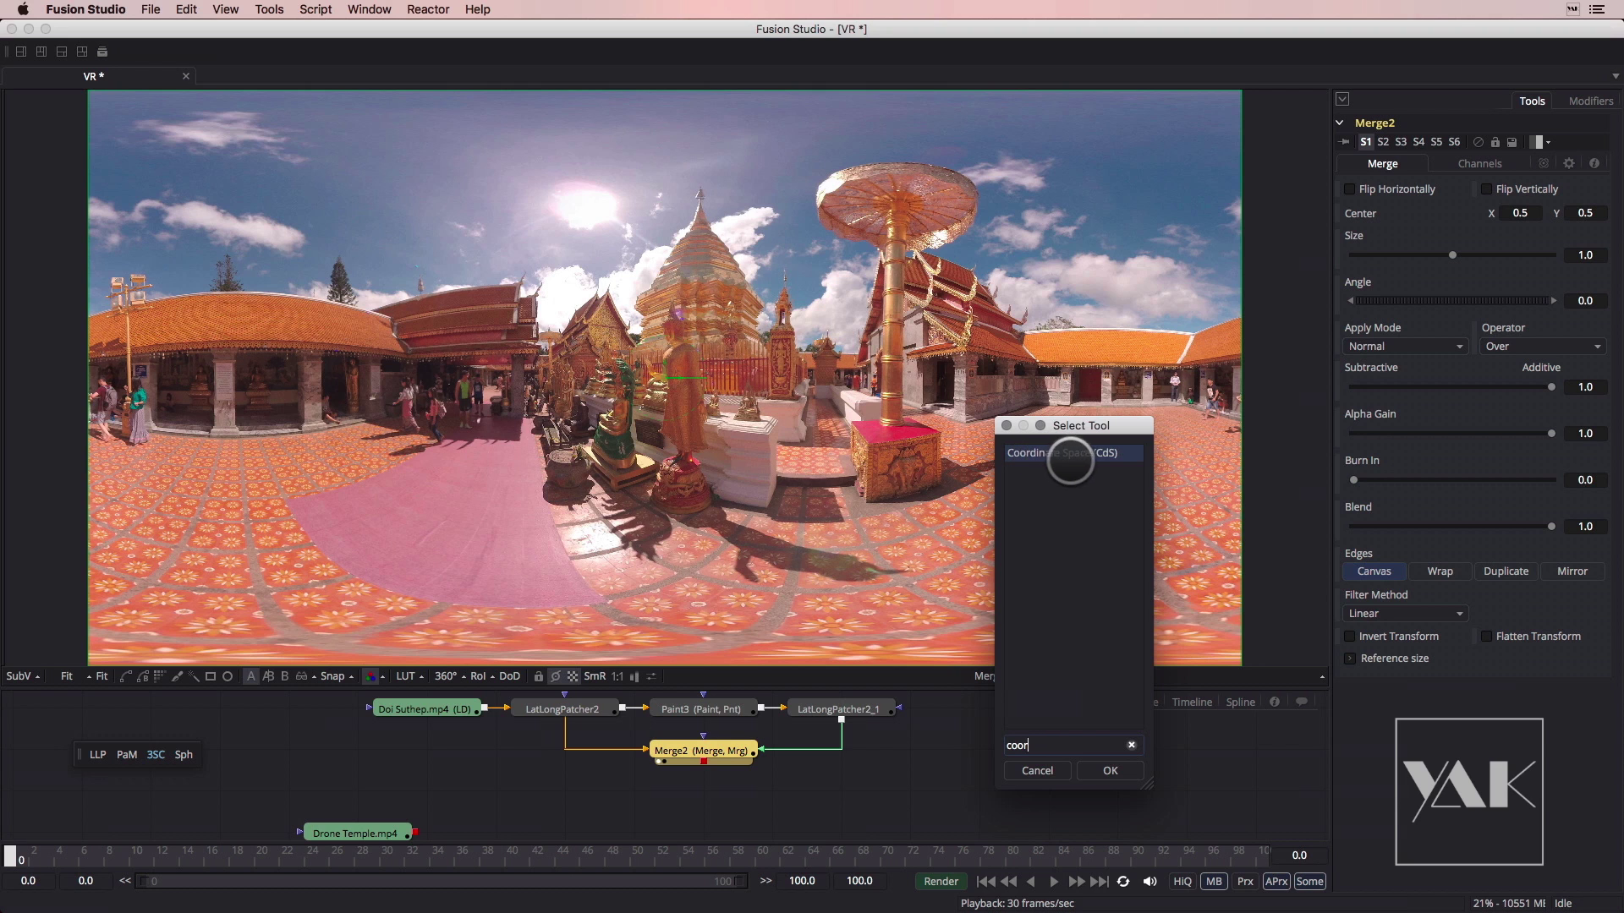
left_click(1102, 770)
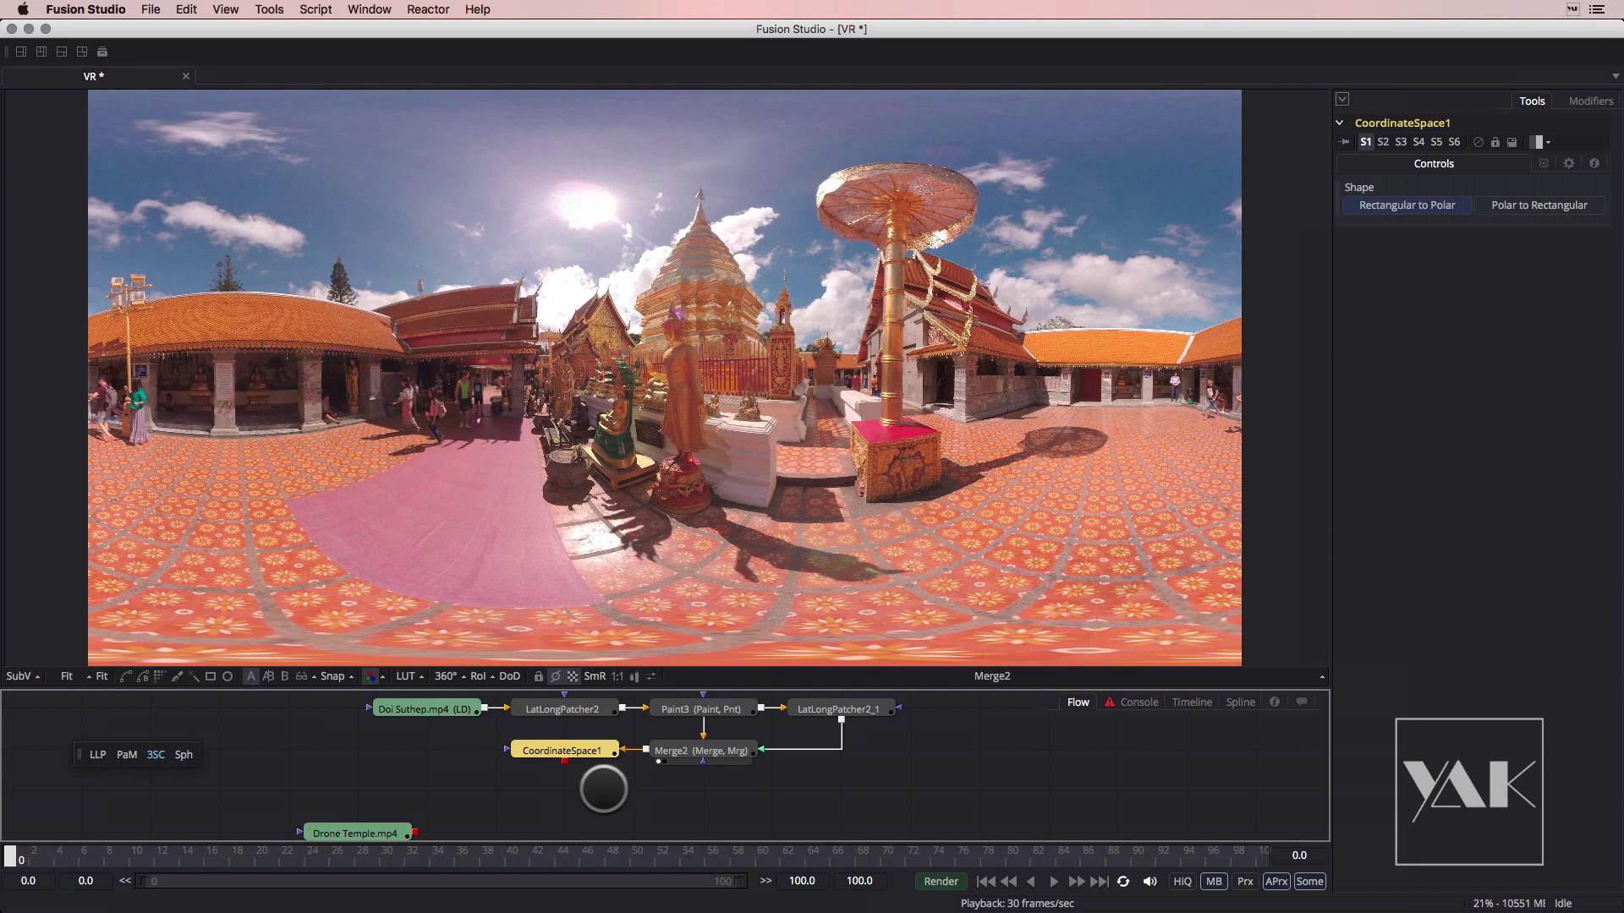
Place the Coordinate Space node below the Merge, display it and set its shape to Polar to Rectangular
left_click_drag(572, 752, 708, 805)
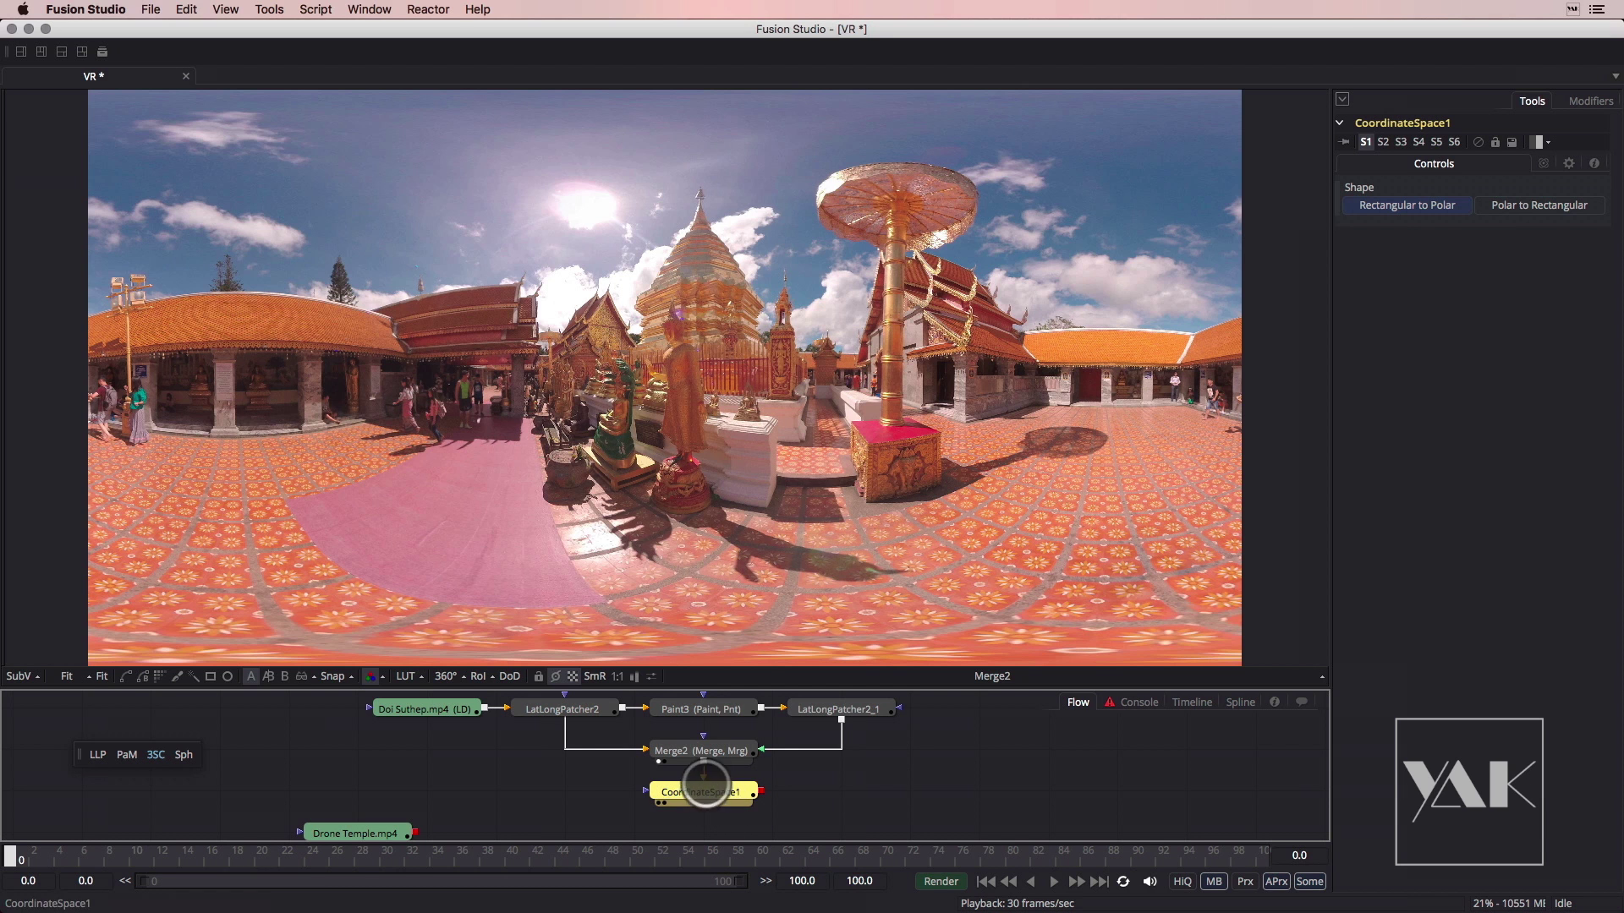
left_click_drag(706, 783, 700, 598)
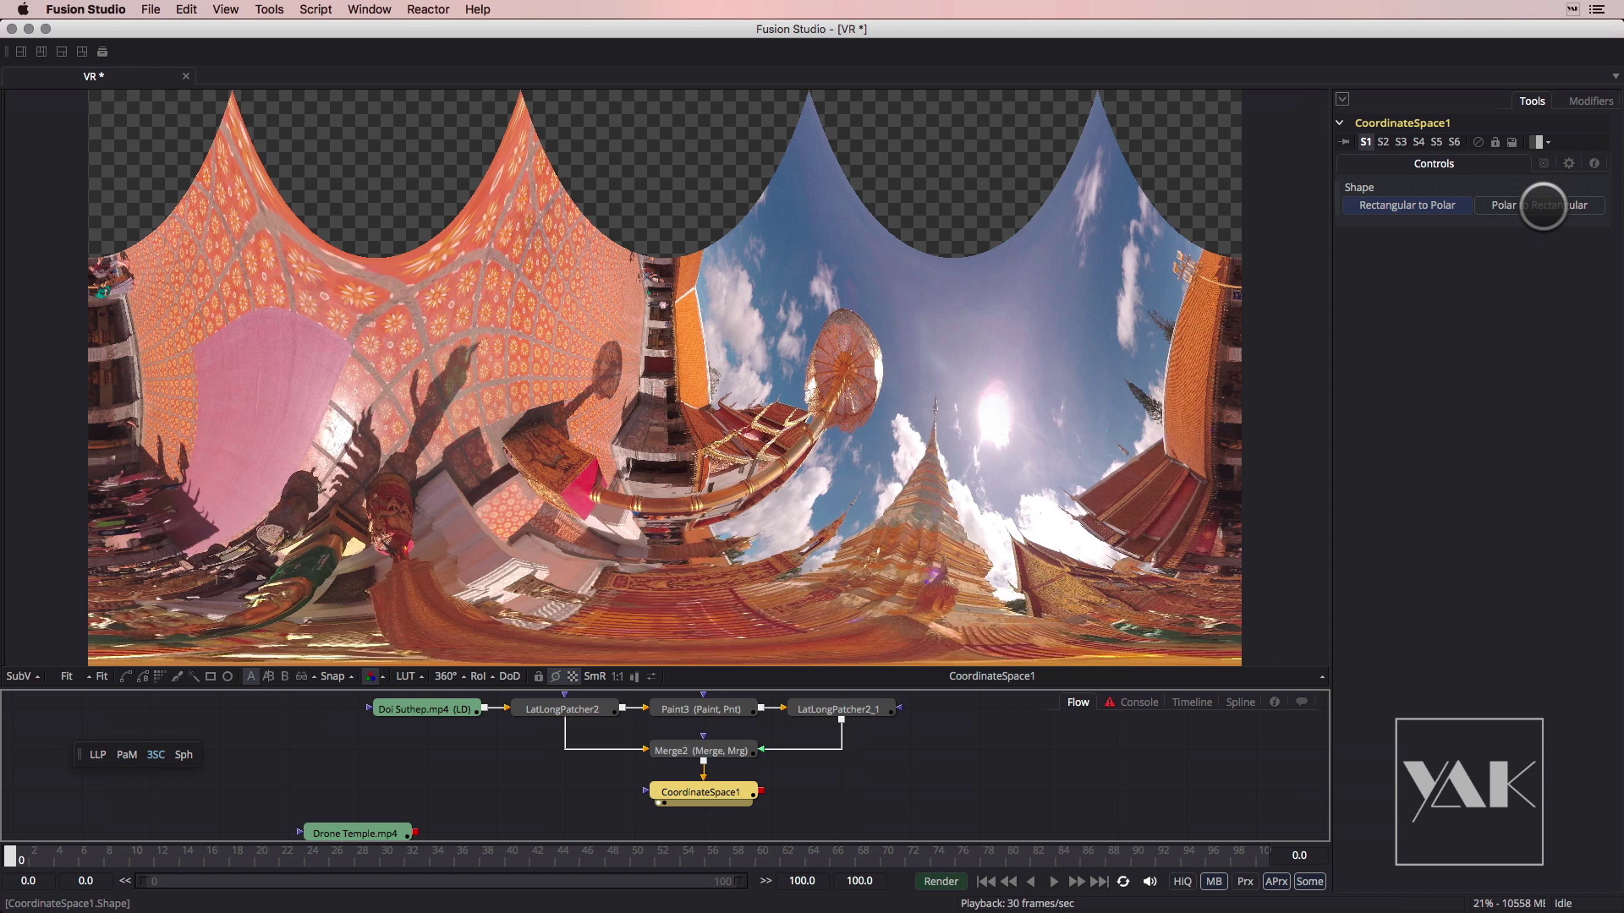
left_click(1544, 205)
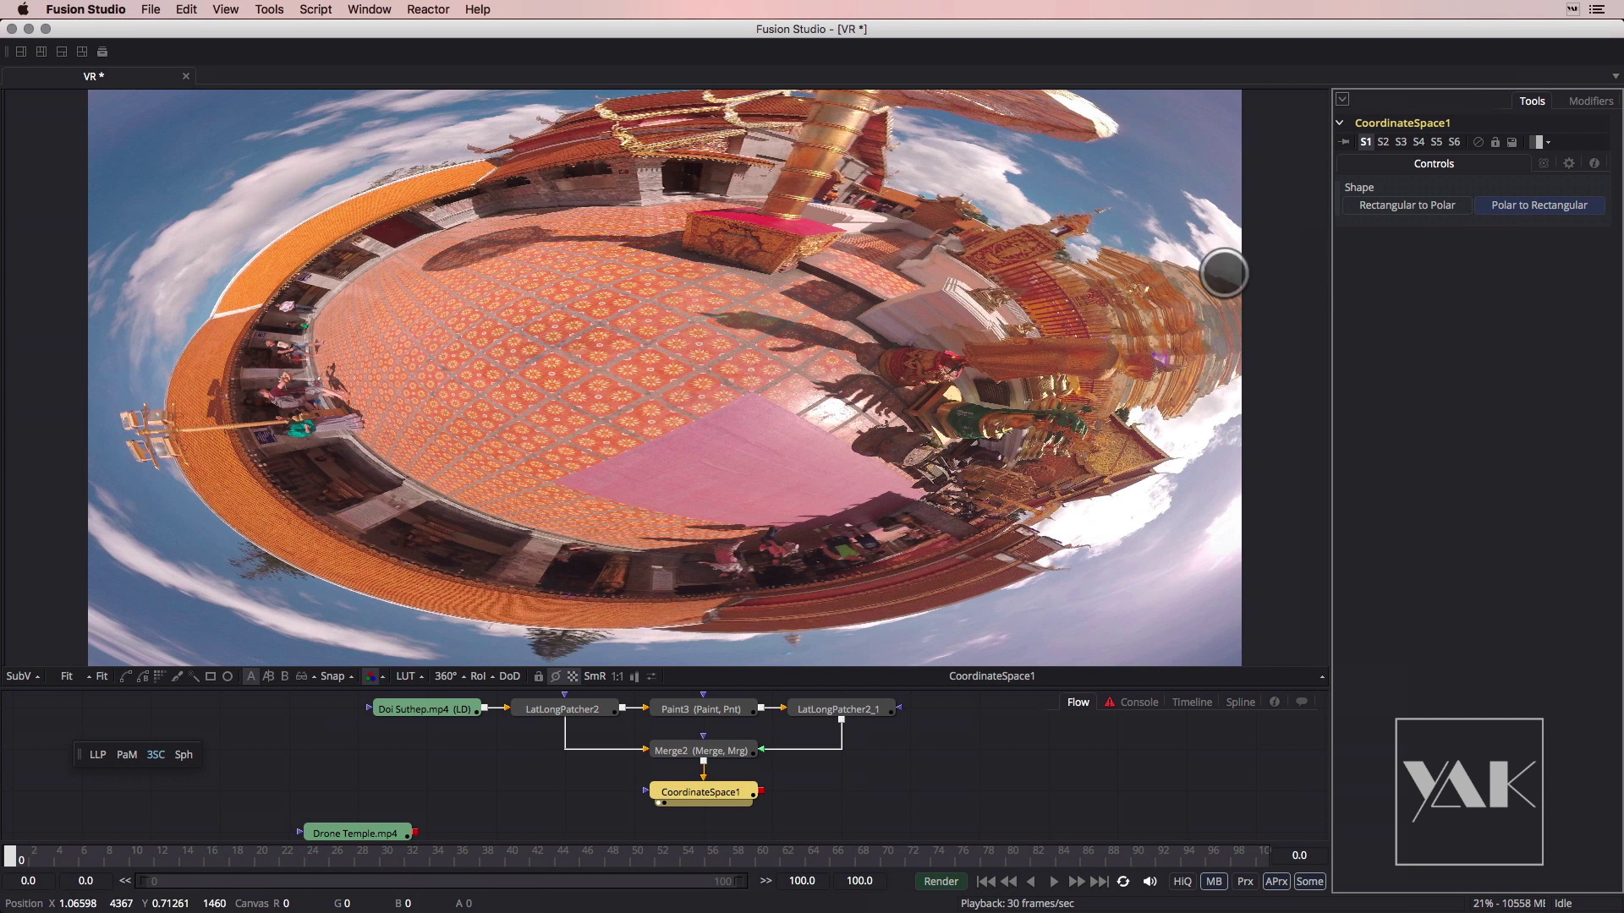
Make room above the Coordinate Space node and insert a Crop node between it and the Merge
left_click_drag(699, 791, 699, 817)
left_click_drag(766, 422, 617, 373)
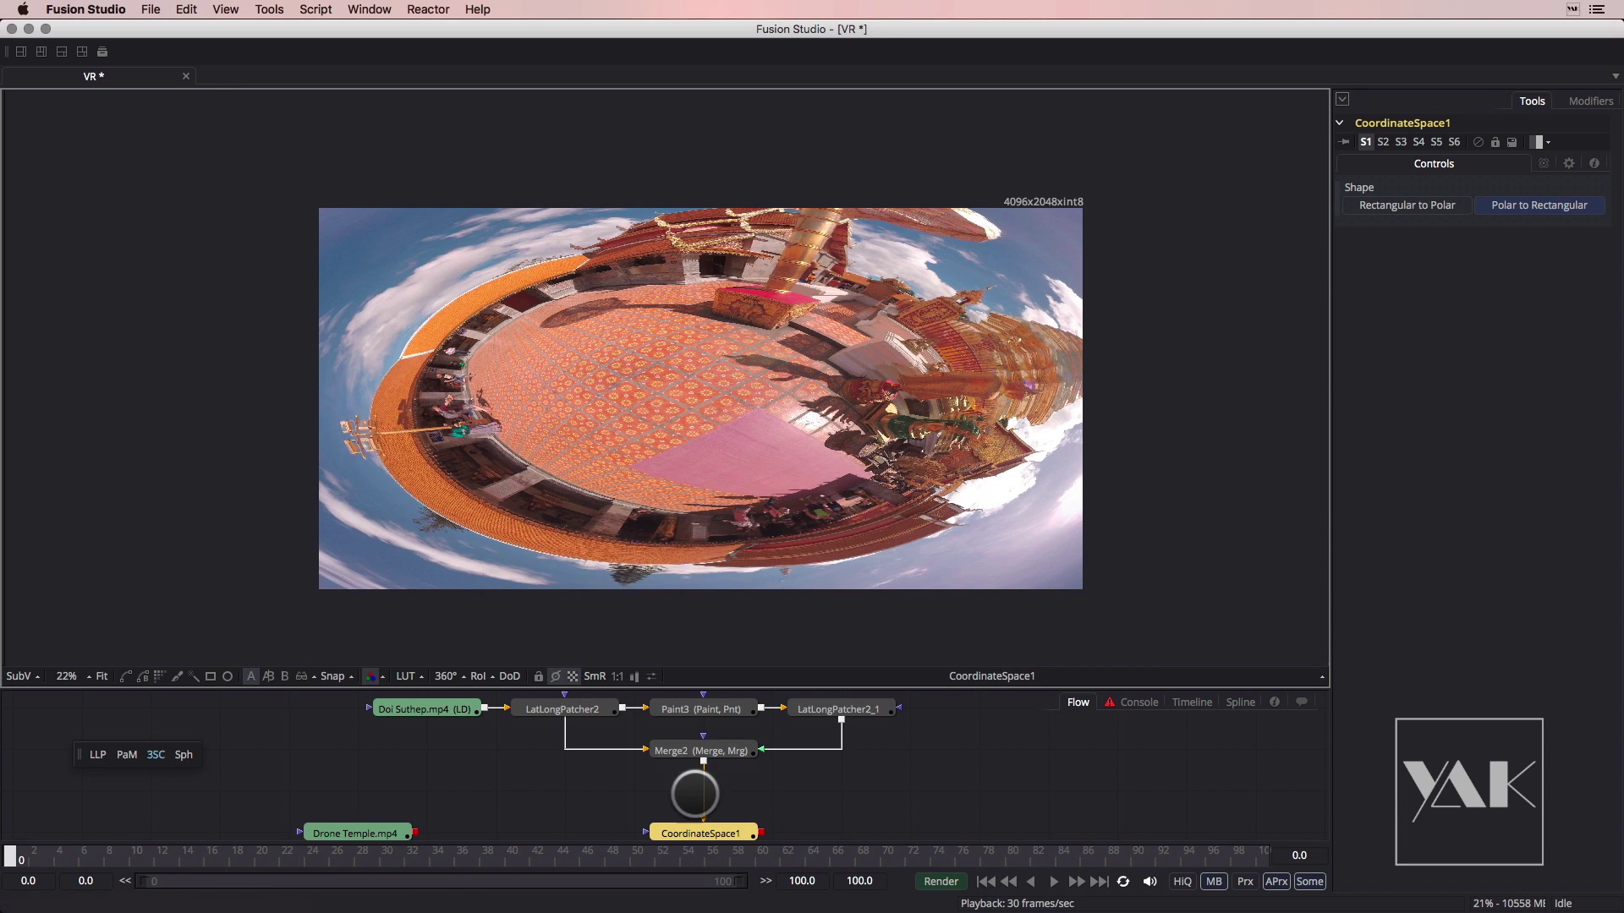
left_click(706, 751)
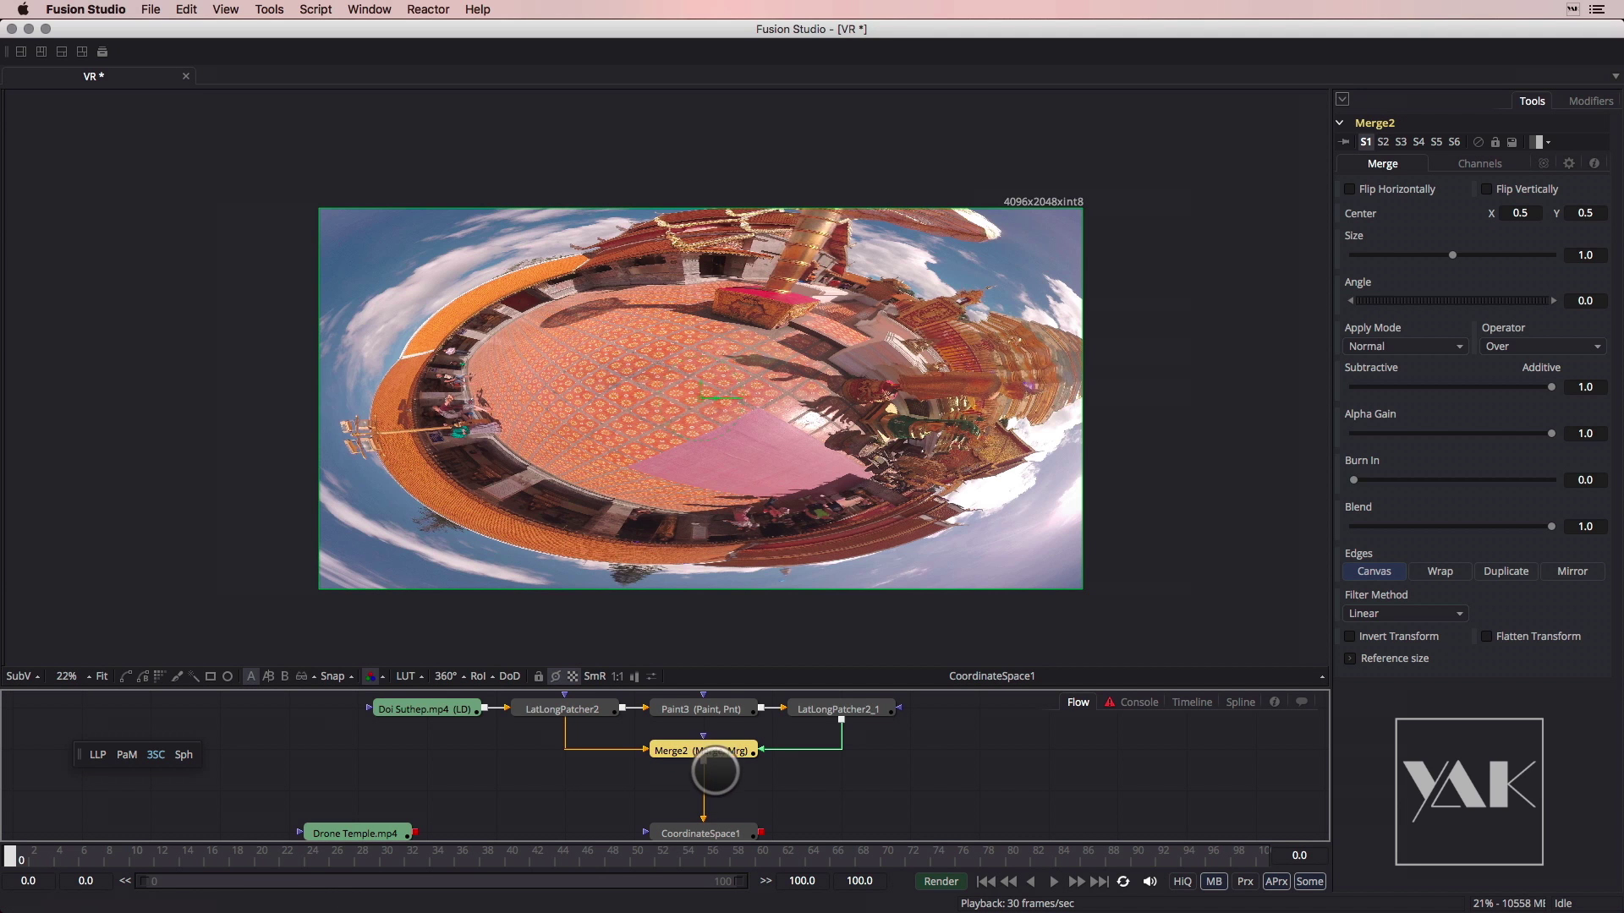
key("shift+space")
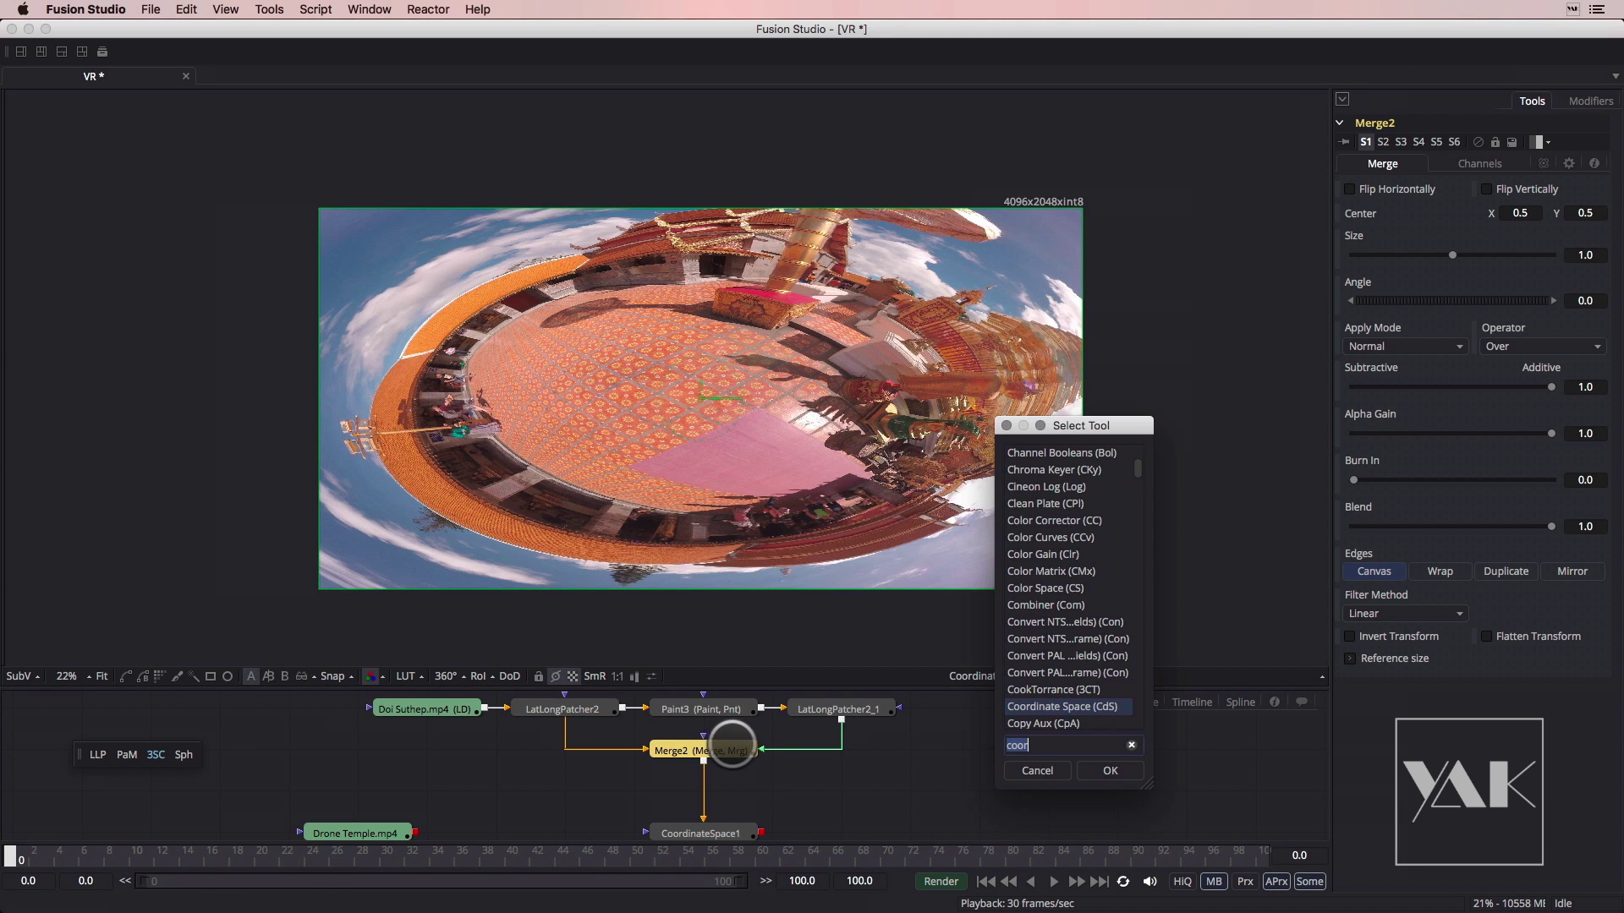
type("crop")
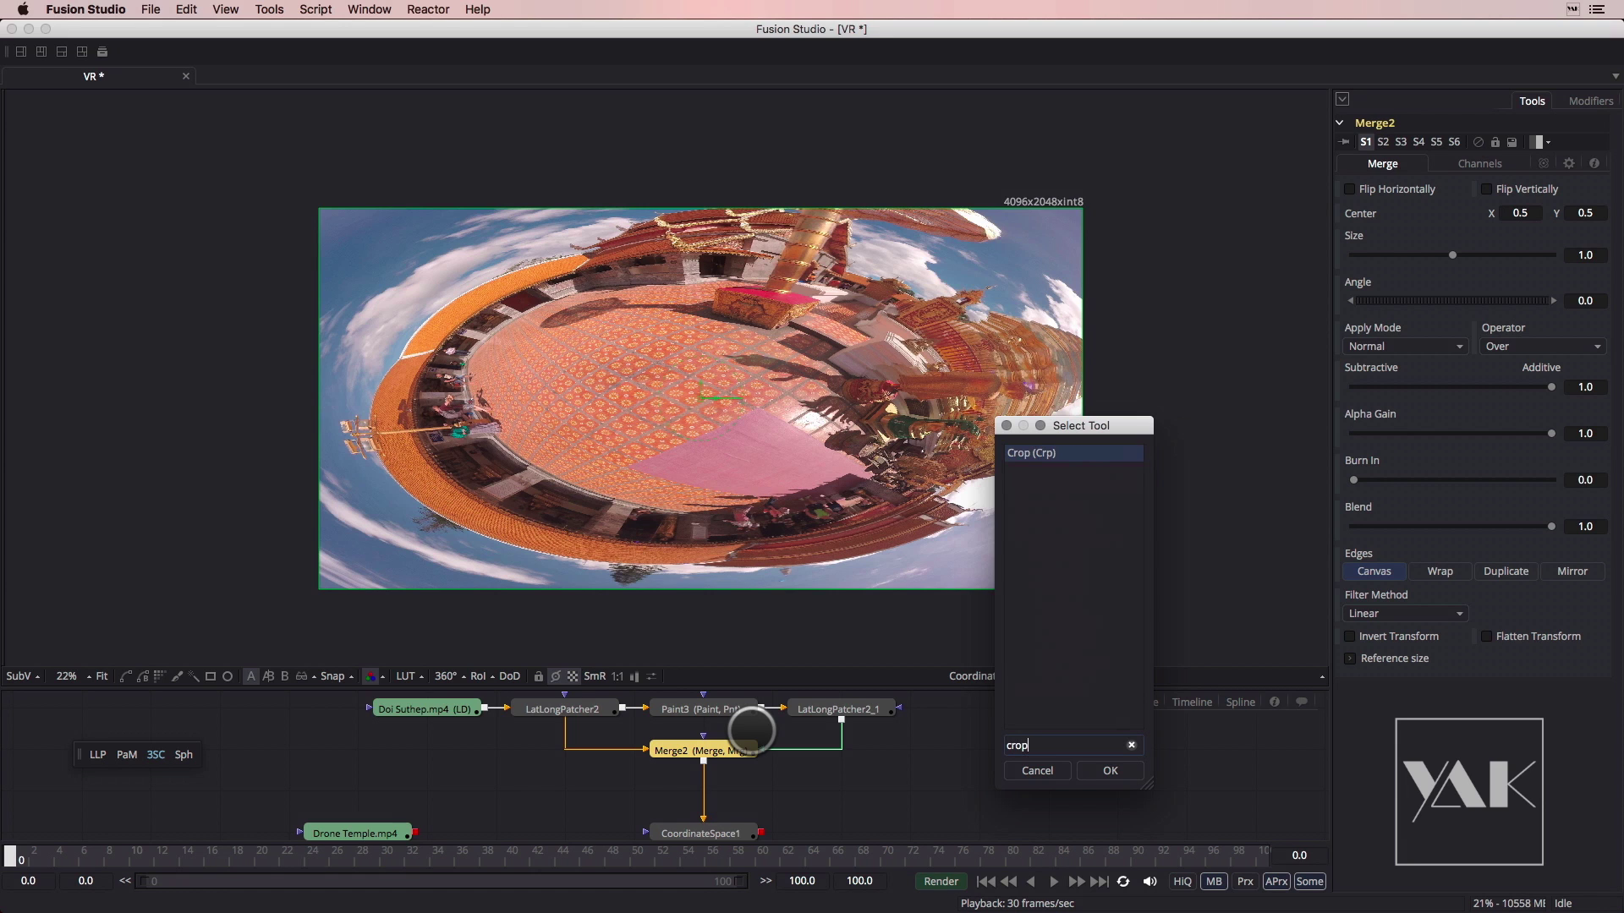
key("Return")
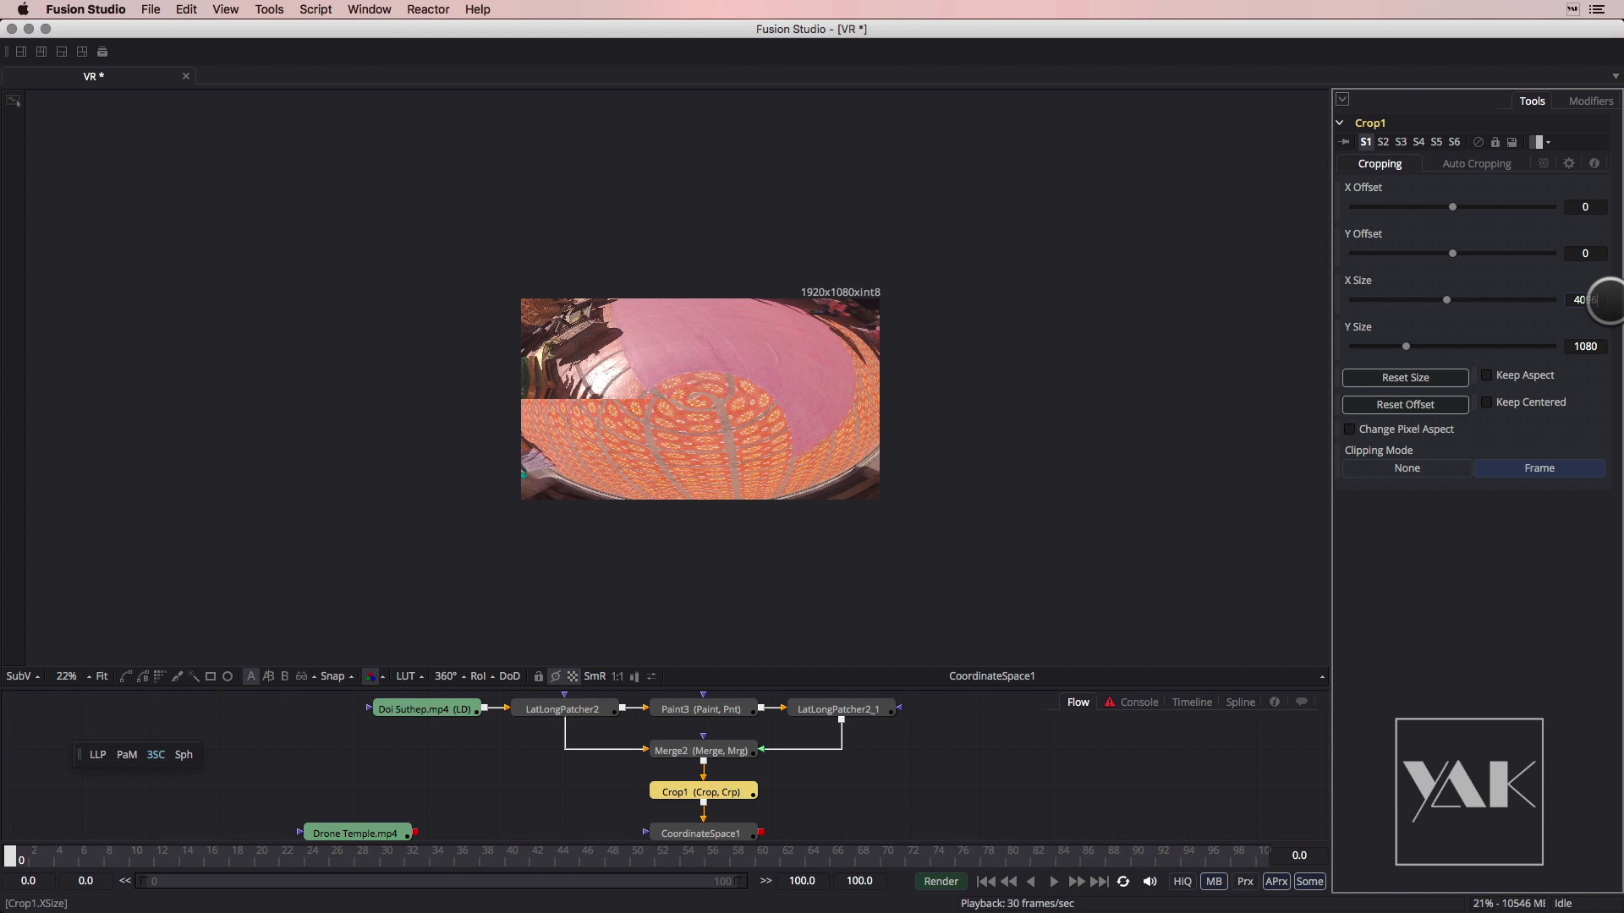
Set the Crop to X Size 4096, Y Size 3834 and Y Offset 9, with the image fitted to the viewer
key("Tab")
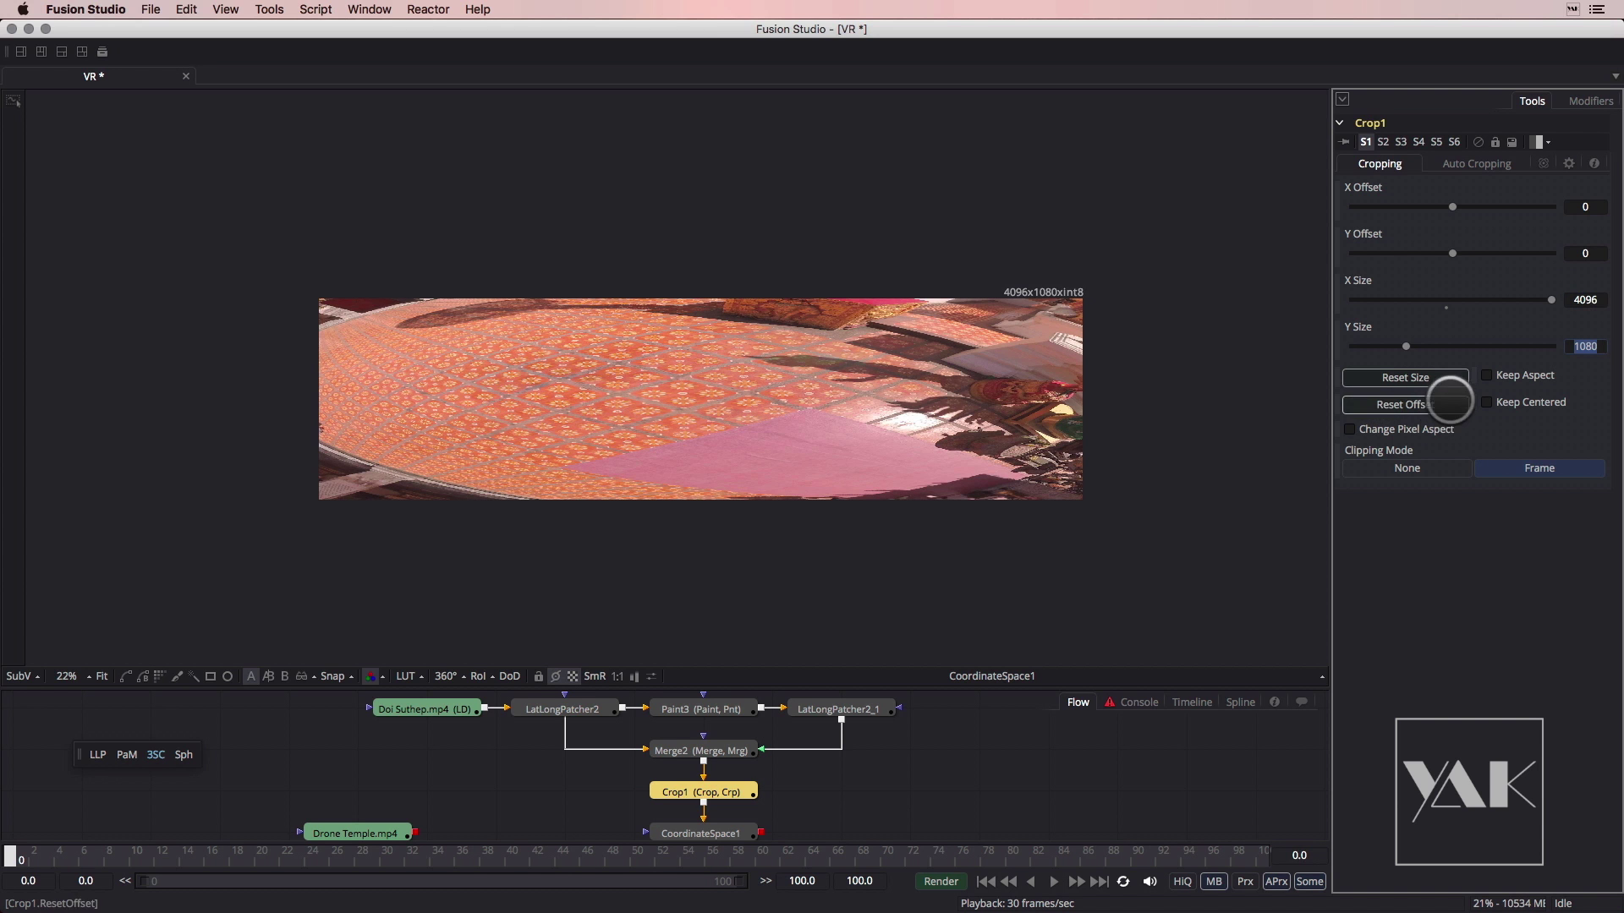
left_click_drag(1405, 345, 1527, 330)
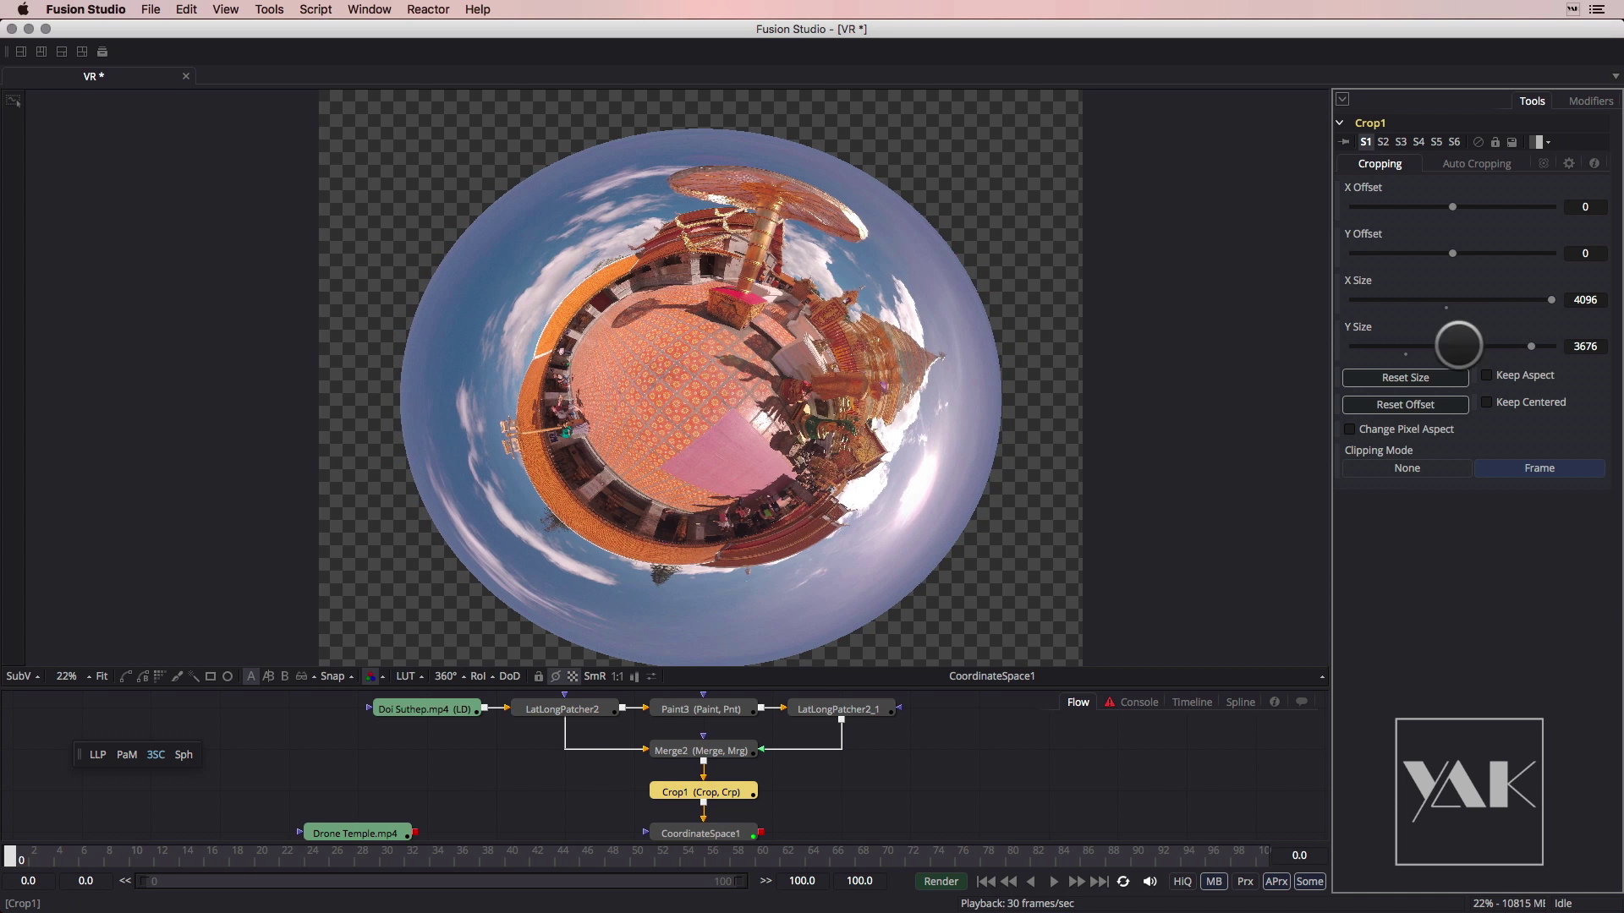
left_click(100, 676)
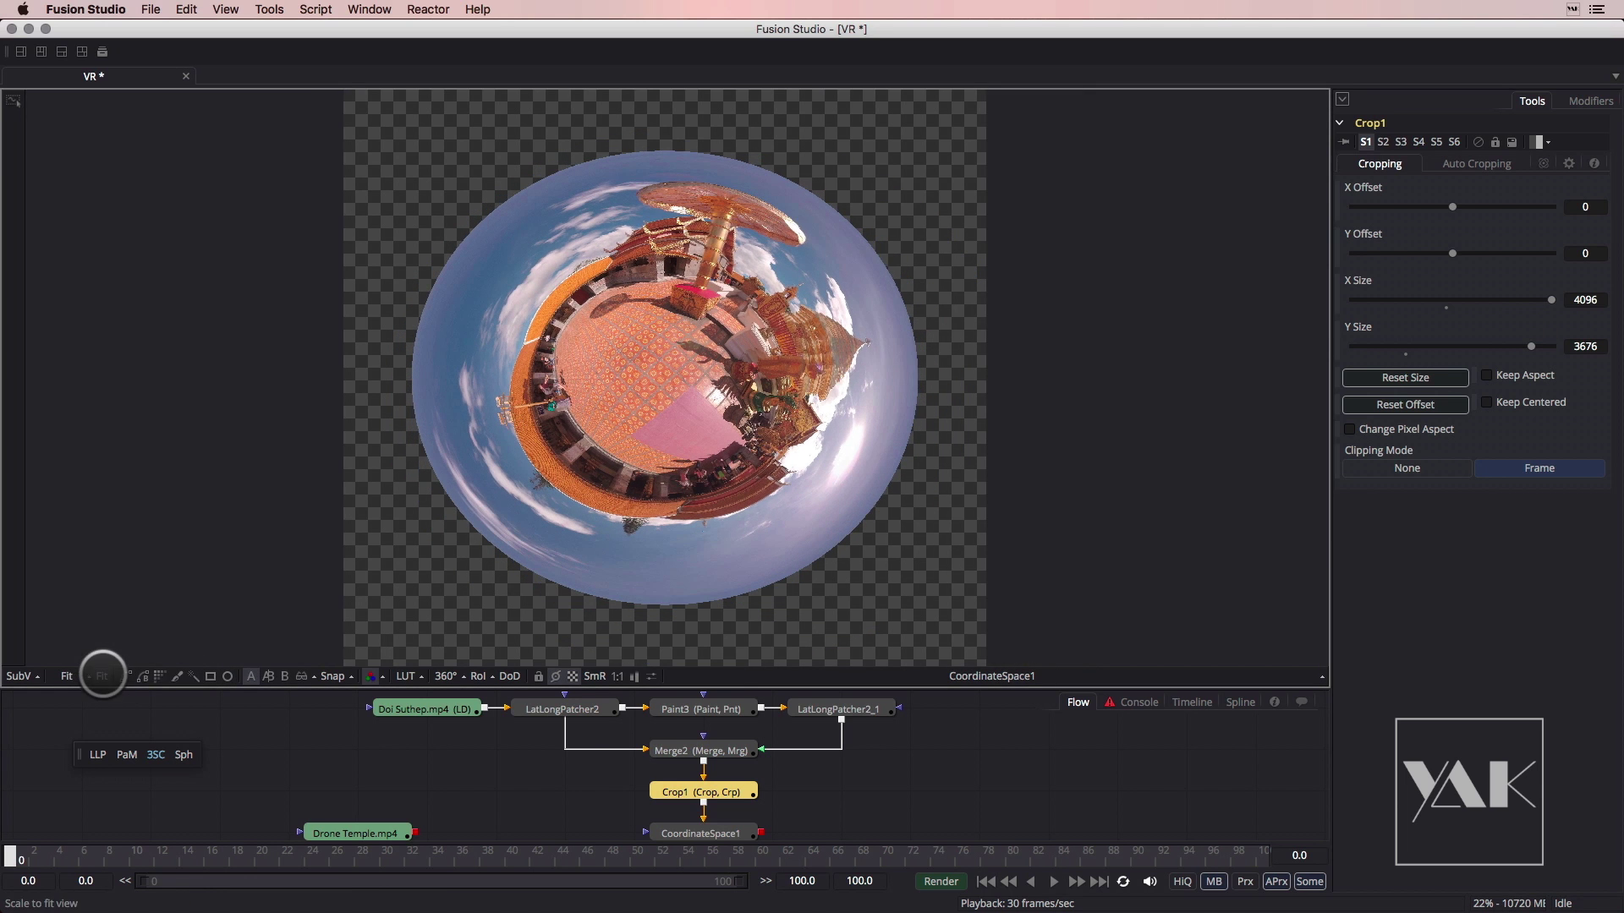
left_click_drag(1536, 345, 1539, 341)
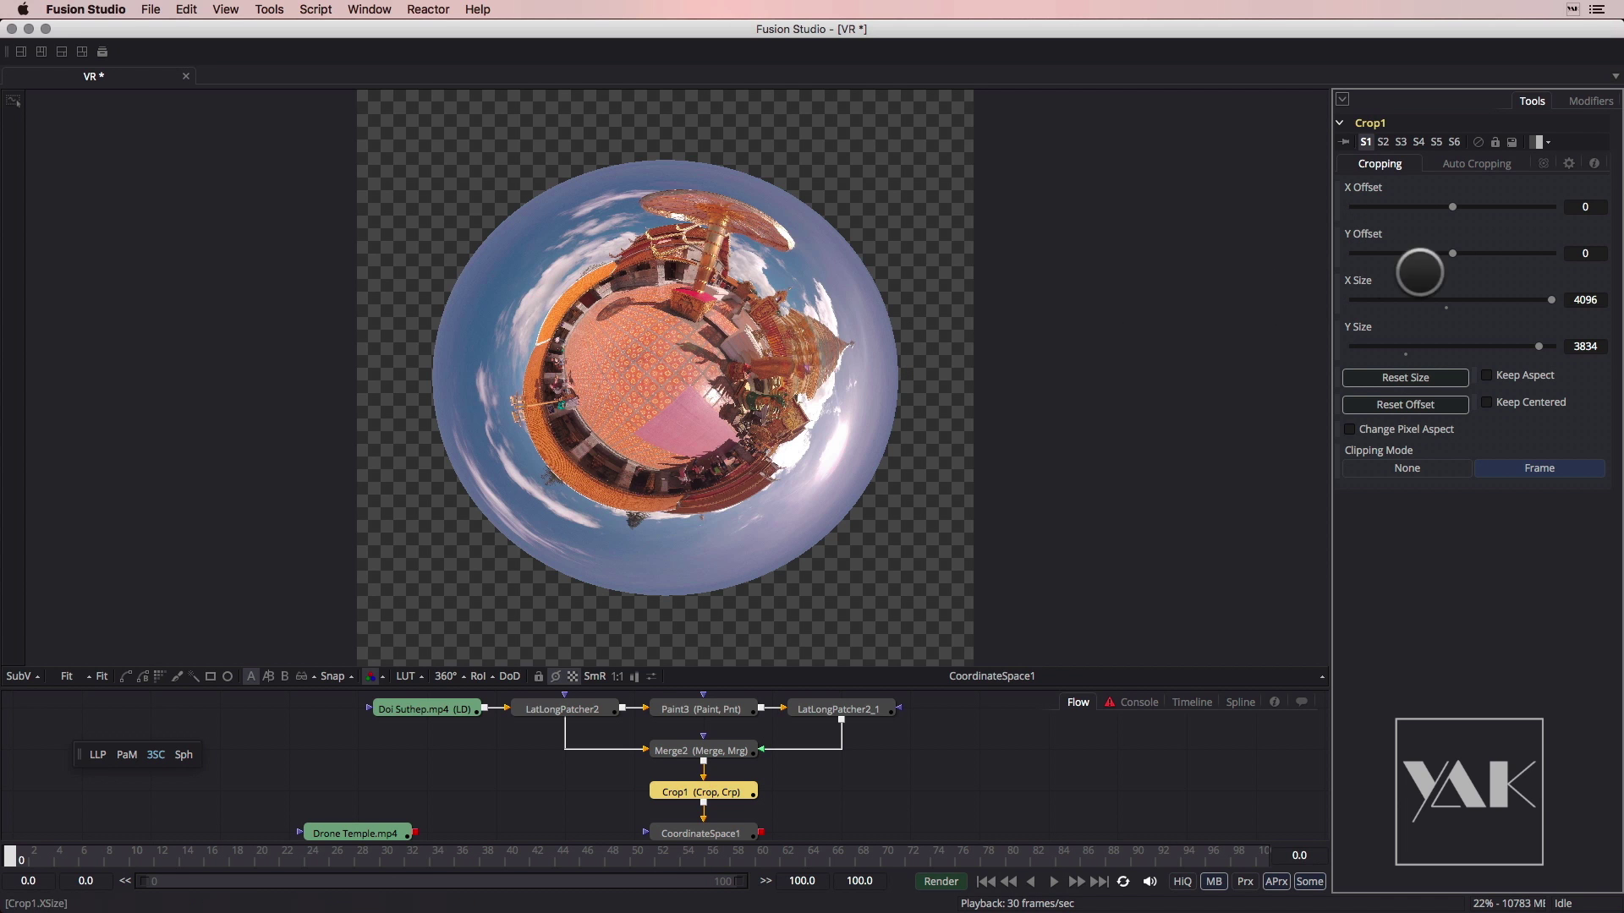
left_click_drag(1453, 253, 1406, 253)
left_click_drag(1408, 252, 1453, 255)
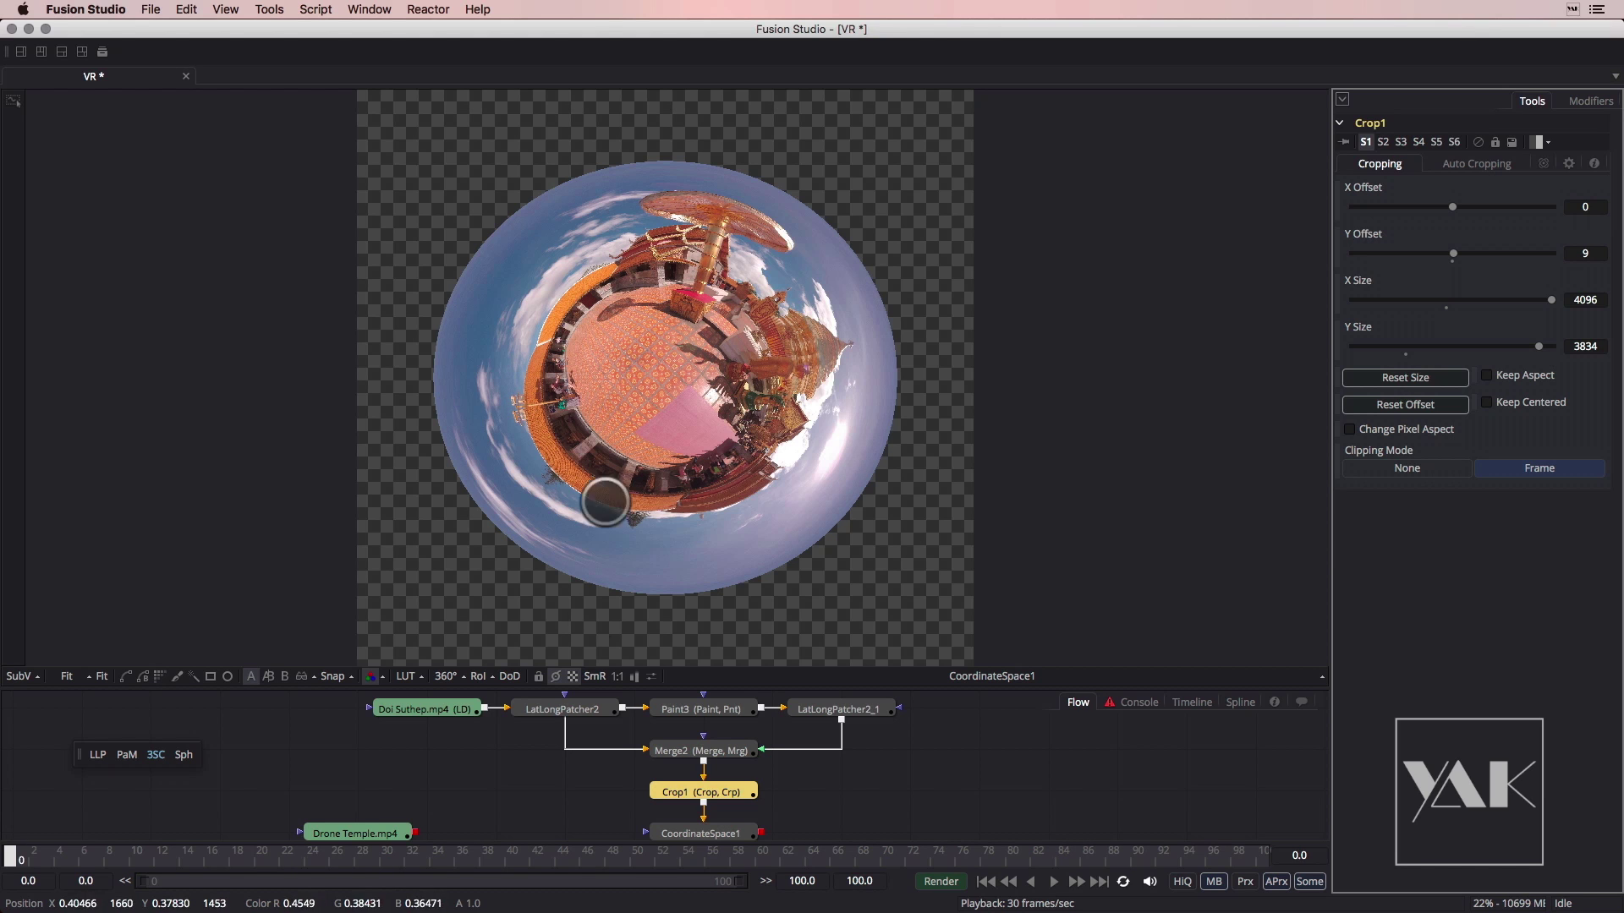
Display Drone Temple.mp4, play it to examine the camera motion and return to frame 0
mouse_move(518, 768)
left_mouse_down()
mouse_move(566, 790)
mouse_move(536, 790)
mouse_move(552, 774)
mouse_move(533, 769)
left_mouse_up()
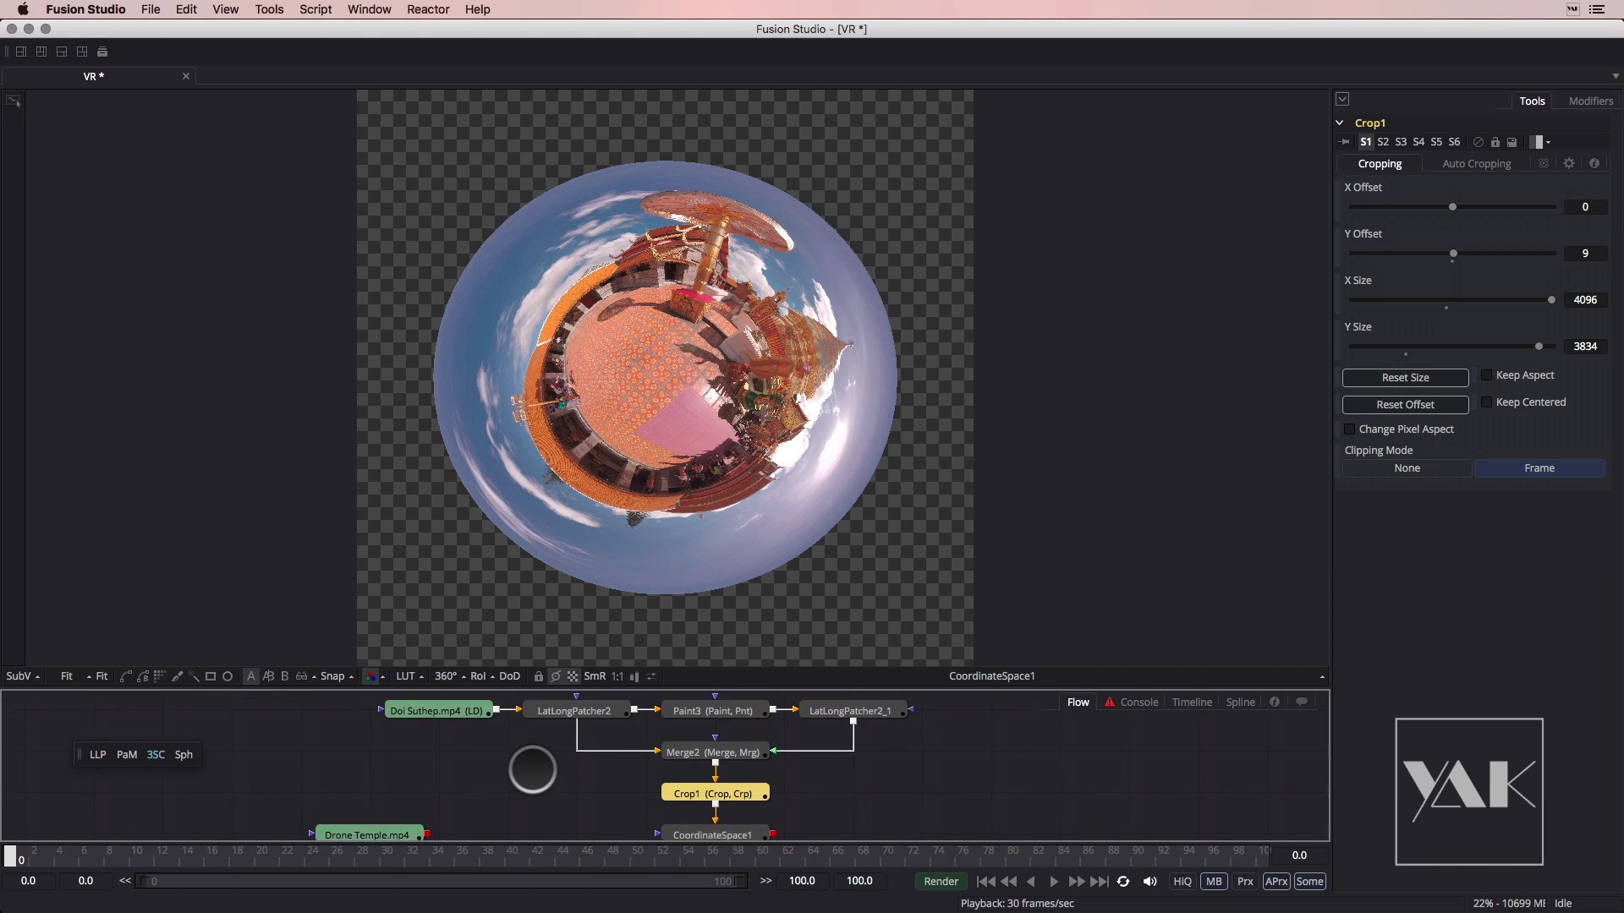
scroll(548, 772, "down", 2)
left_click_drag(547, 795, 558, 446)
left_click(524, 805)
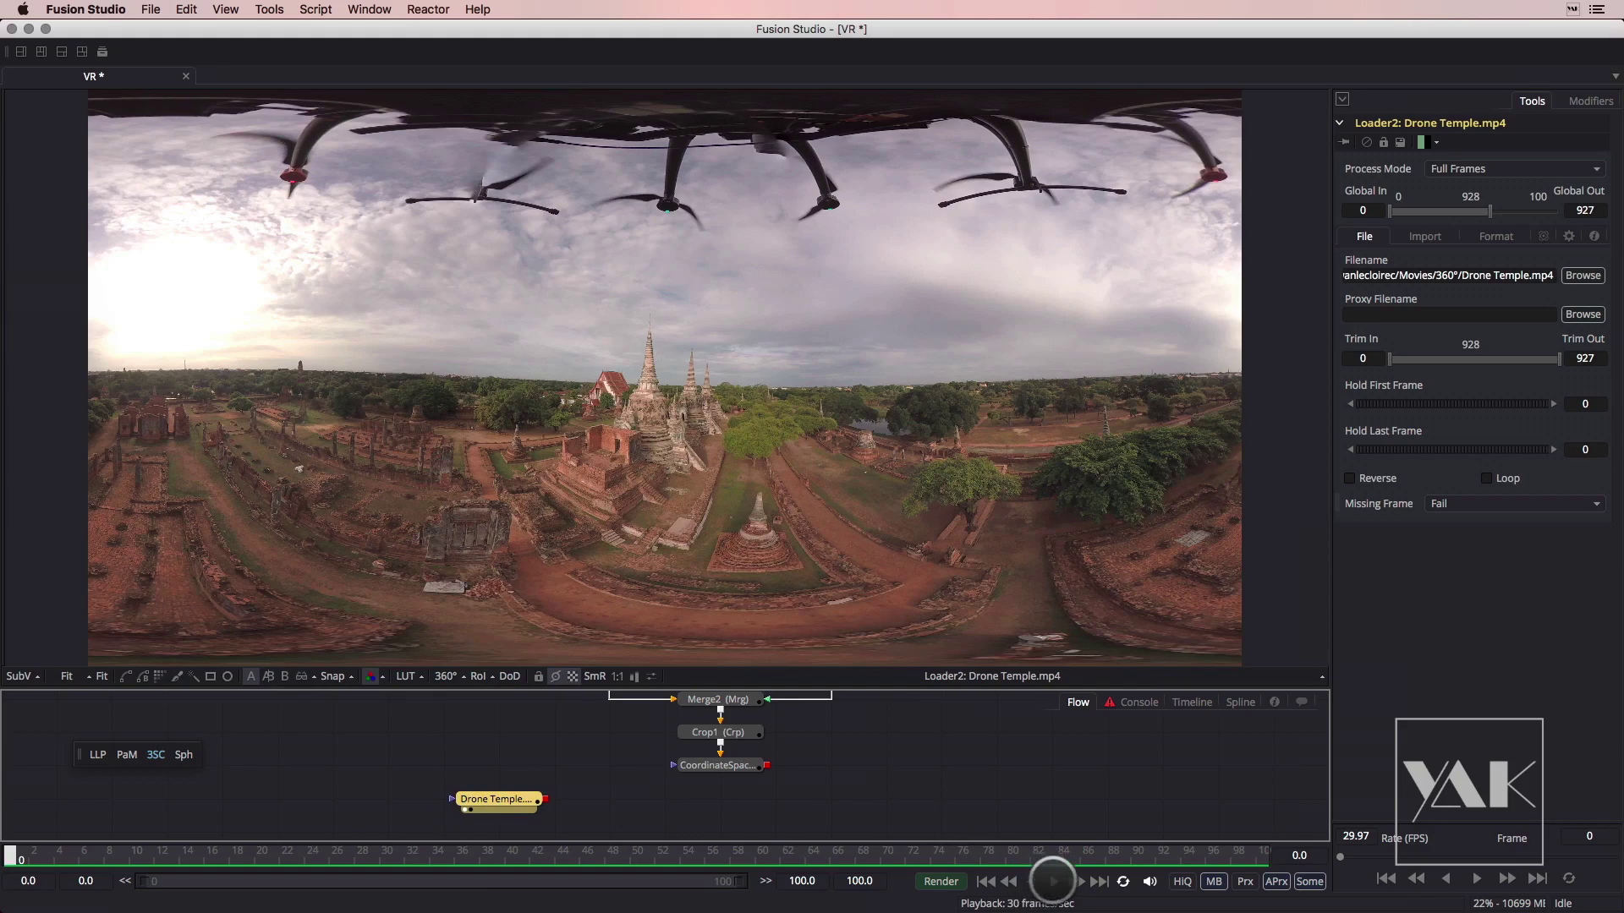
left_click(1052, 880)
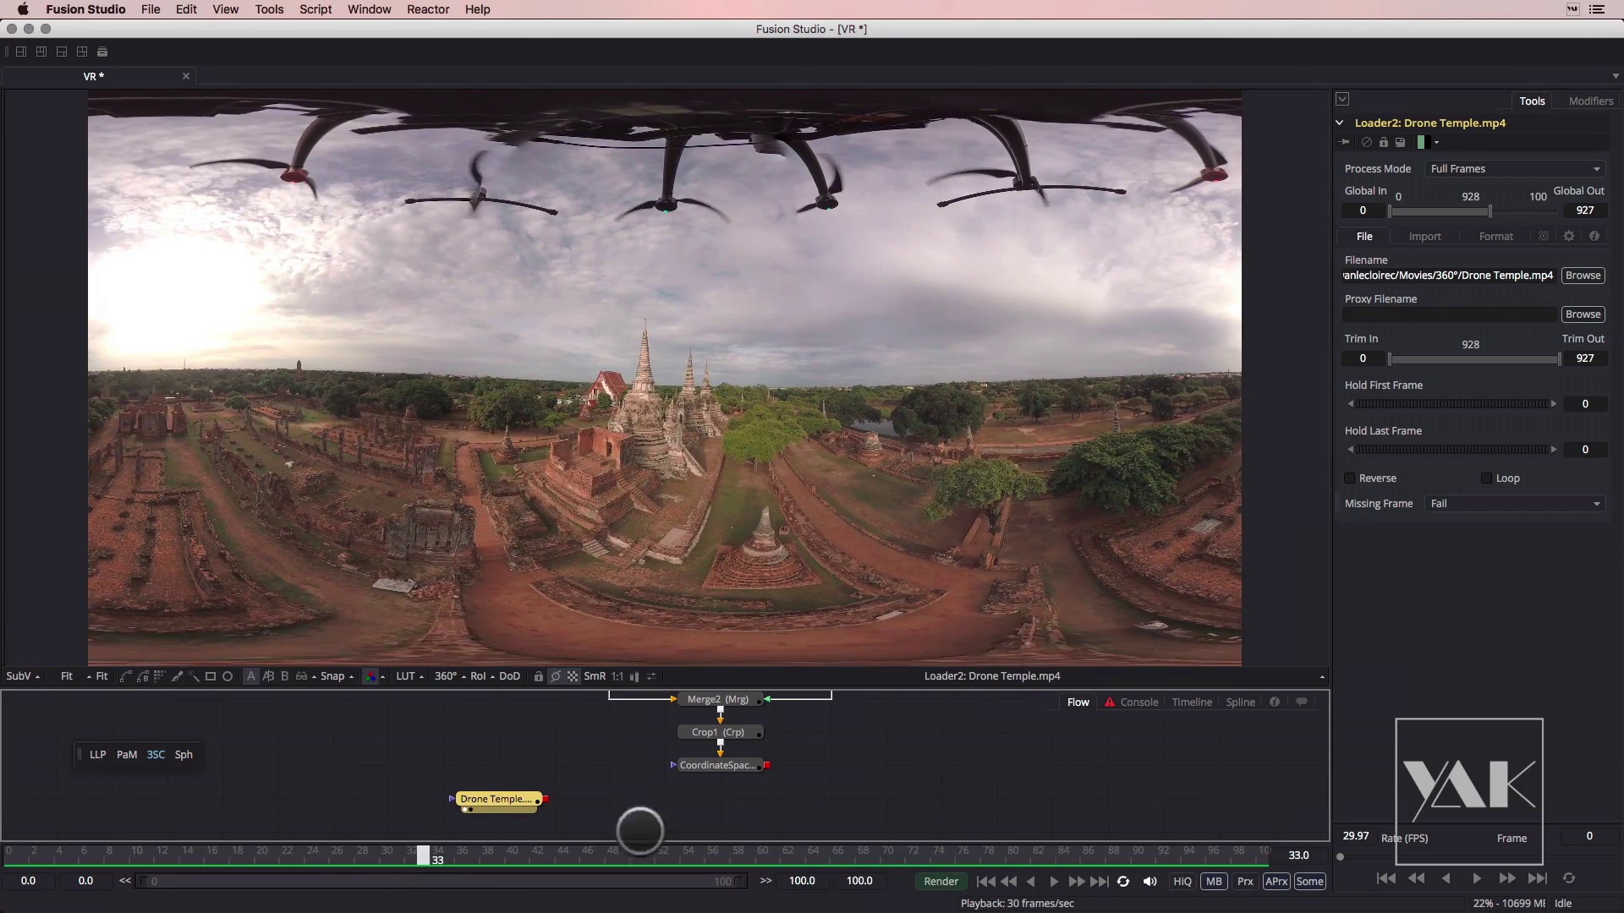
left_click_drag(391, 844, 11, 845)
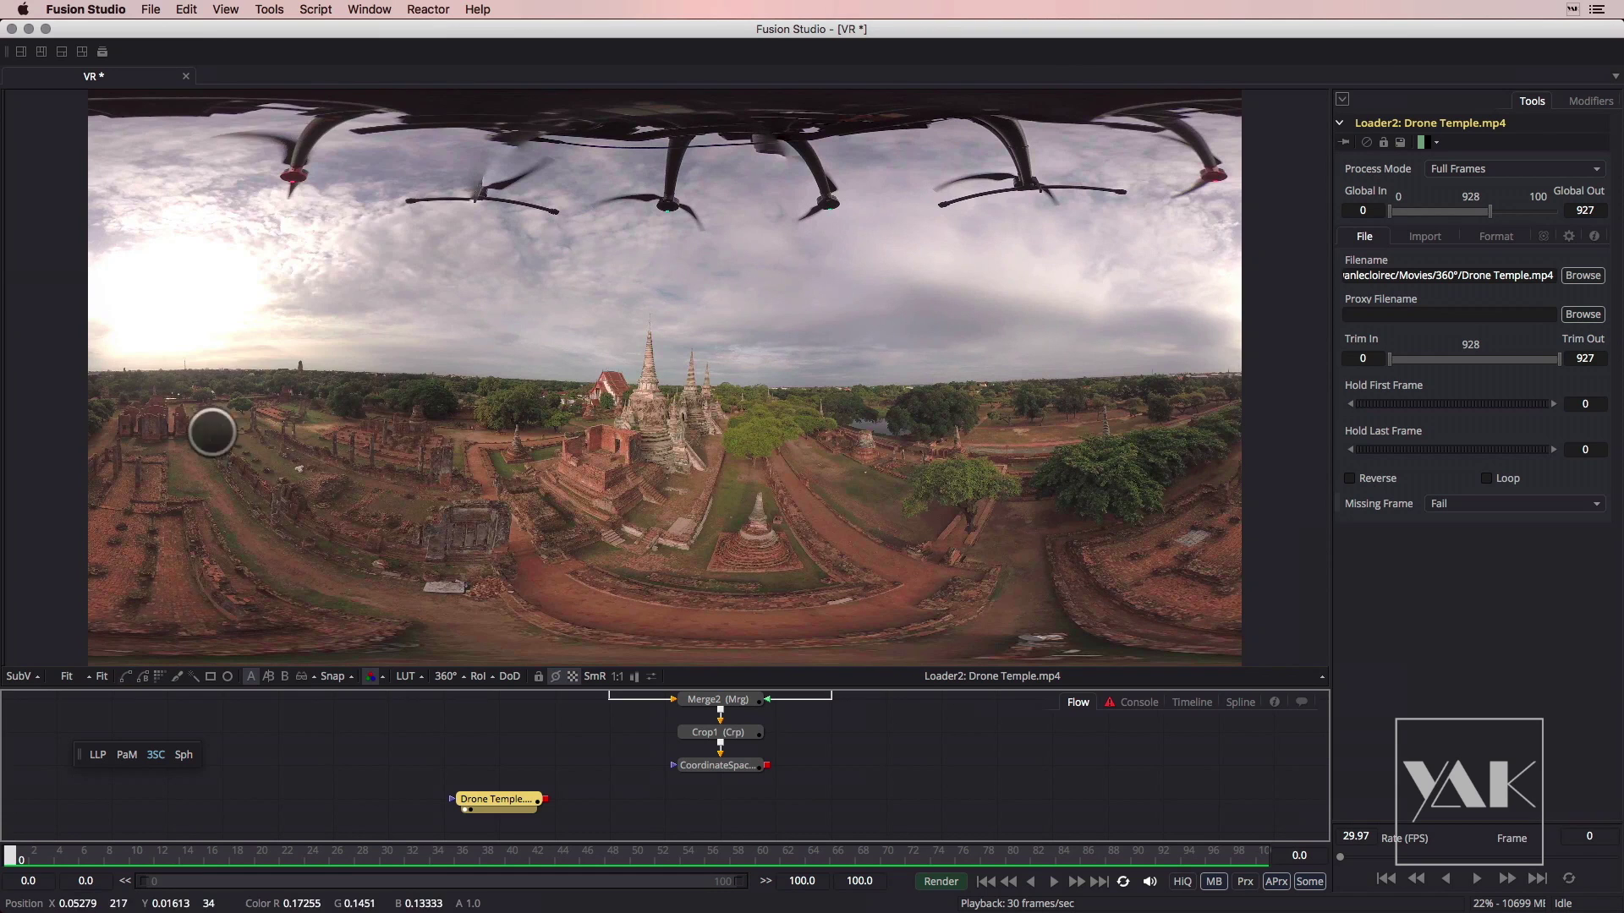
Add a Spherical Stabilizer after Drone Temple.mp4 and display its output
left_click(269, 10)
mouse_move(352, 573)
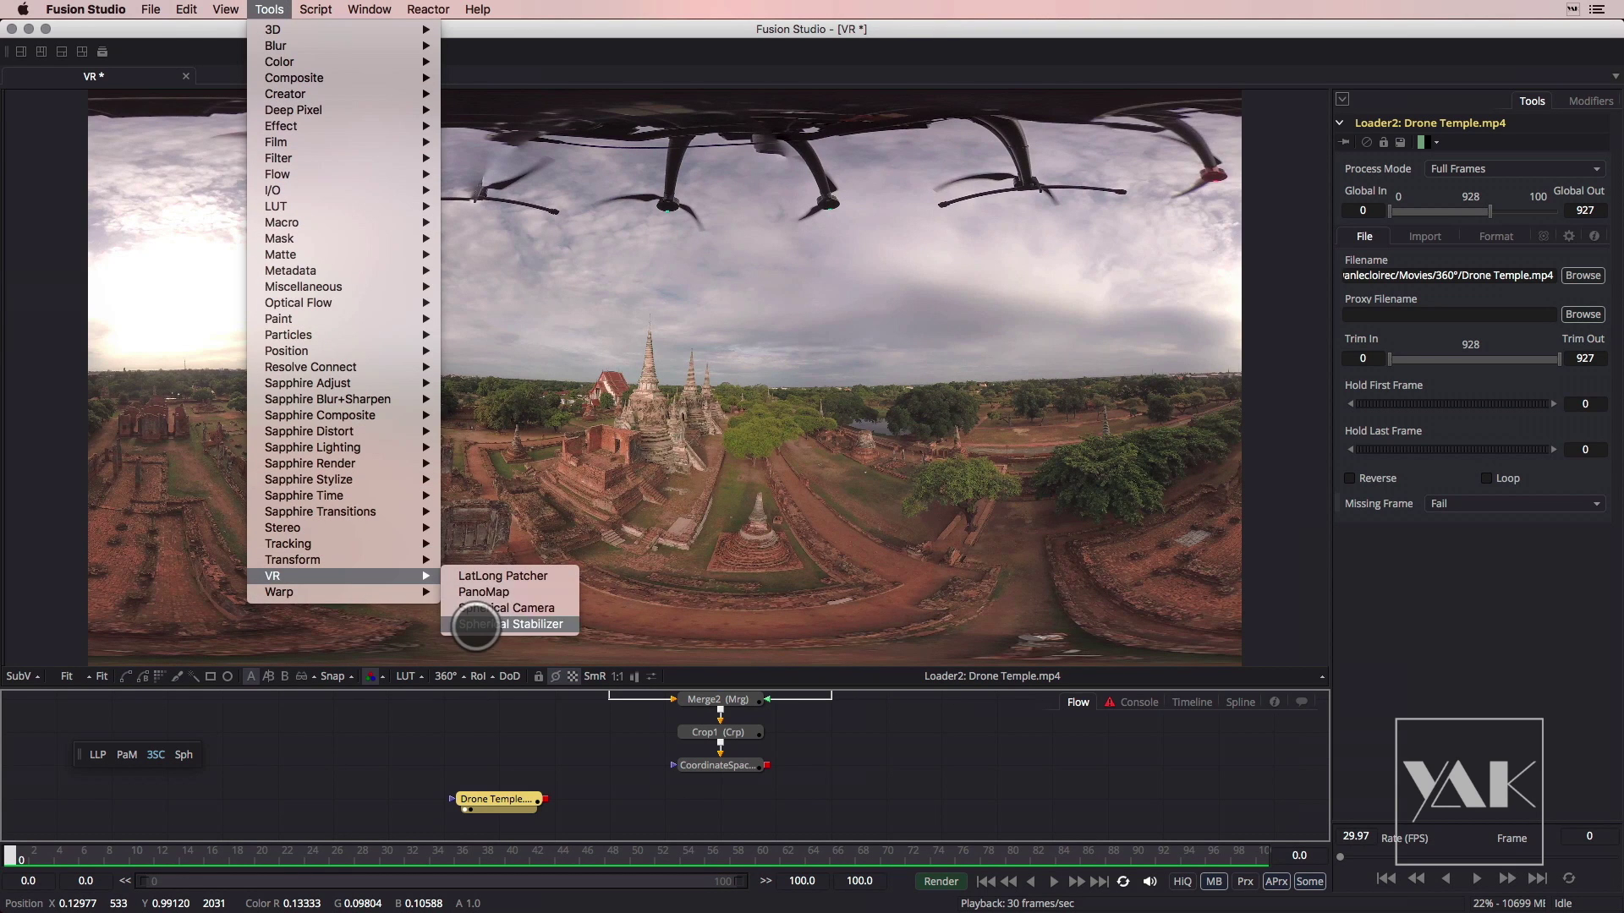
left_click(525, 624)
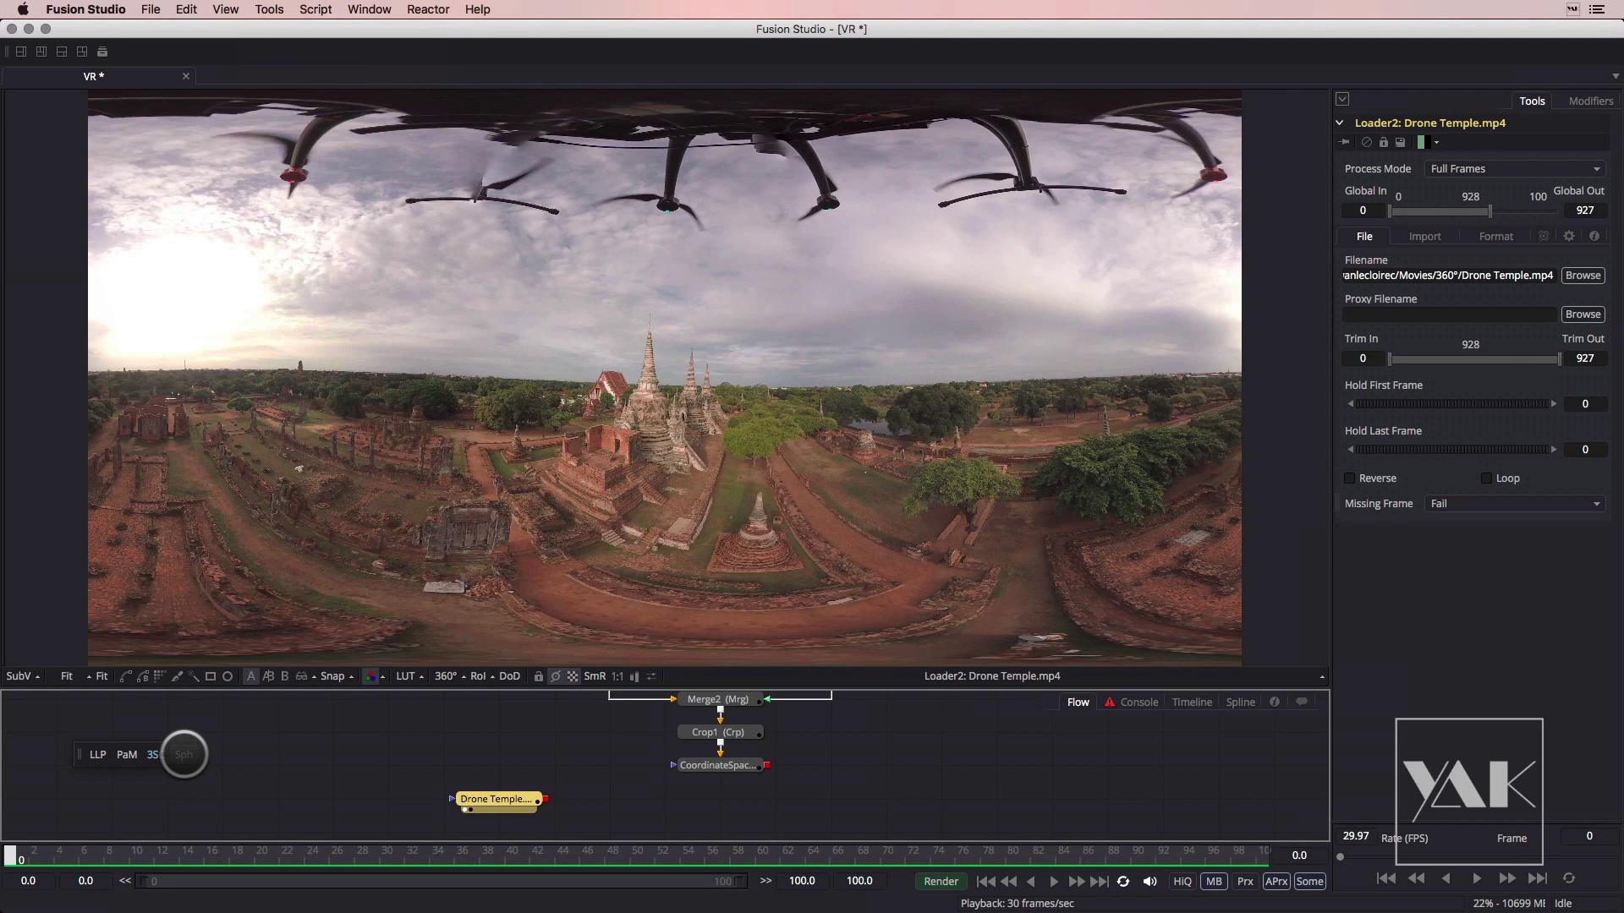
left_click_drag(579, 788, 731, 567)
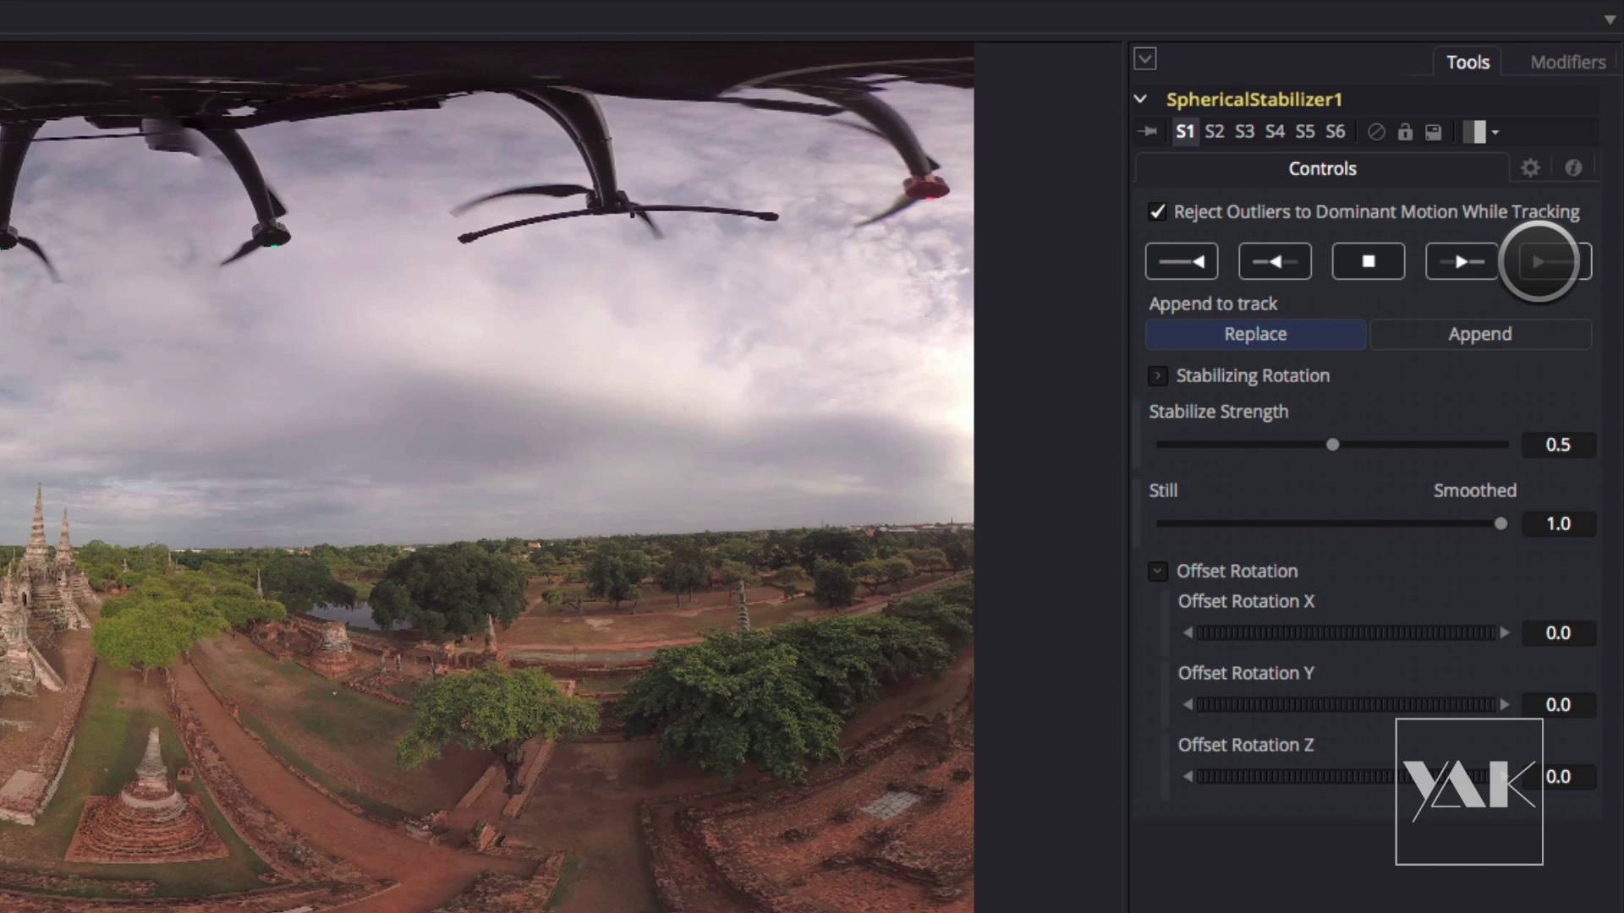
Track the drone clip forward from the first frame in Replace mode and check the Stabilizing Rotation values
left_click(1536, 260)
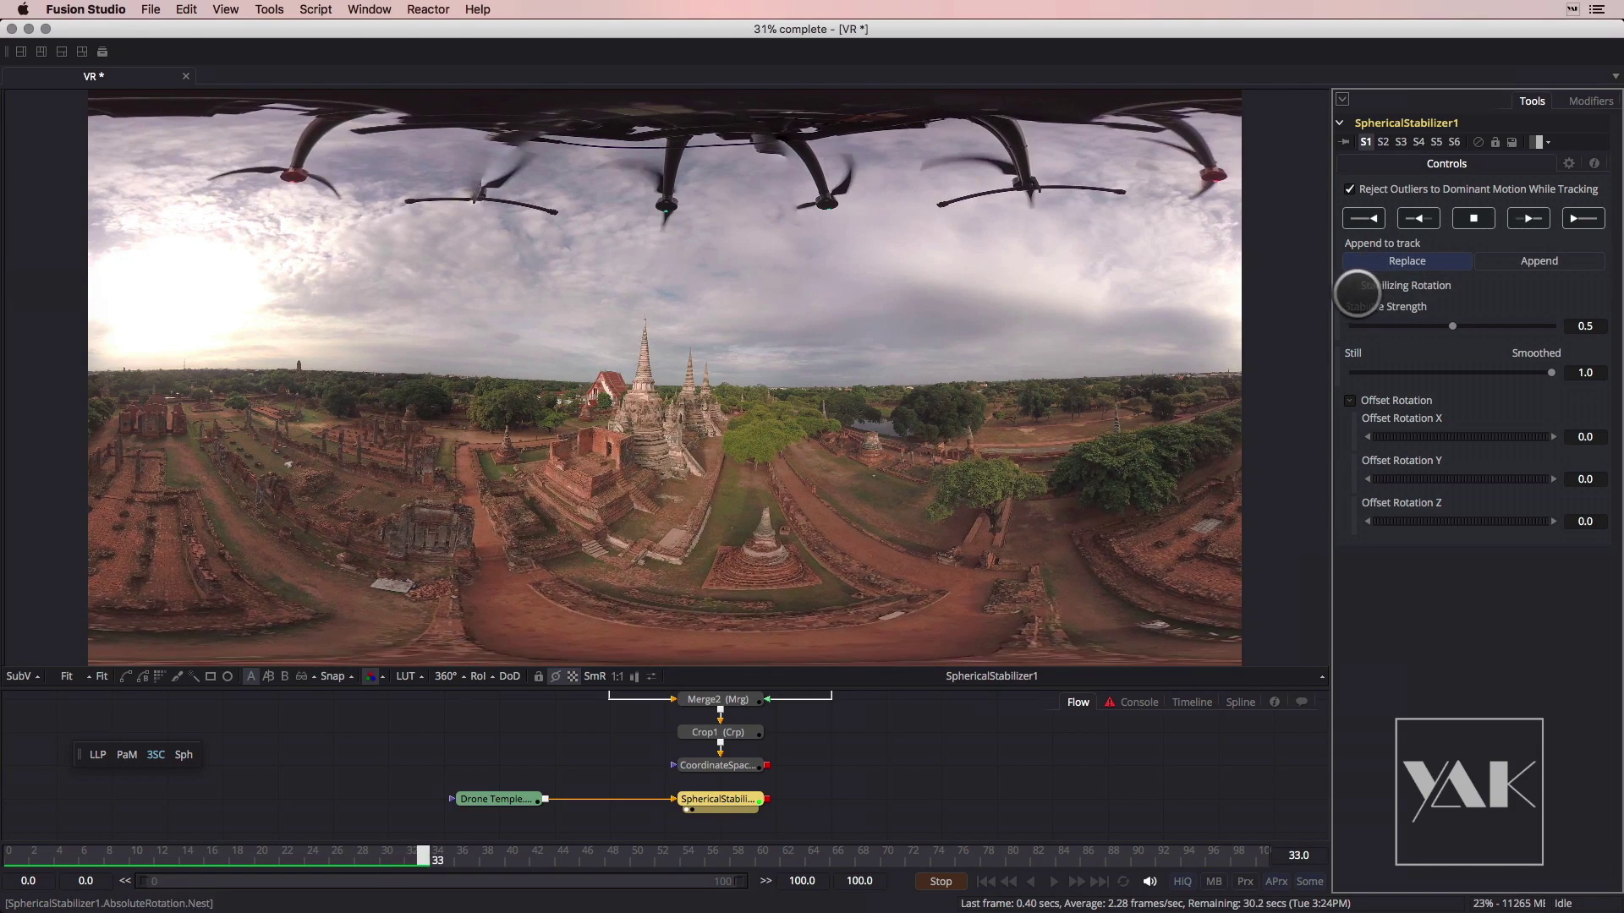
left_click(1351, 285)
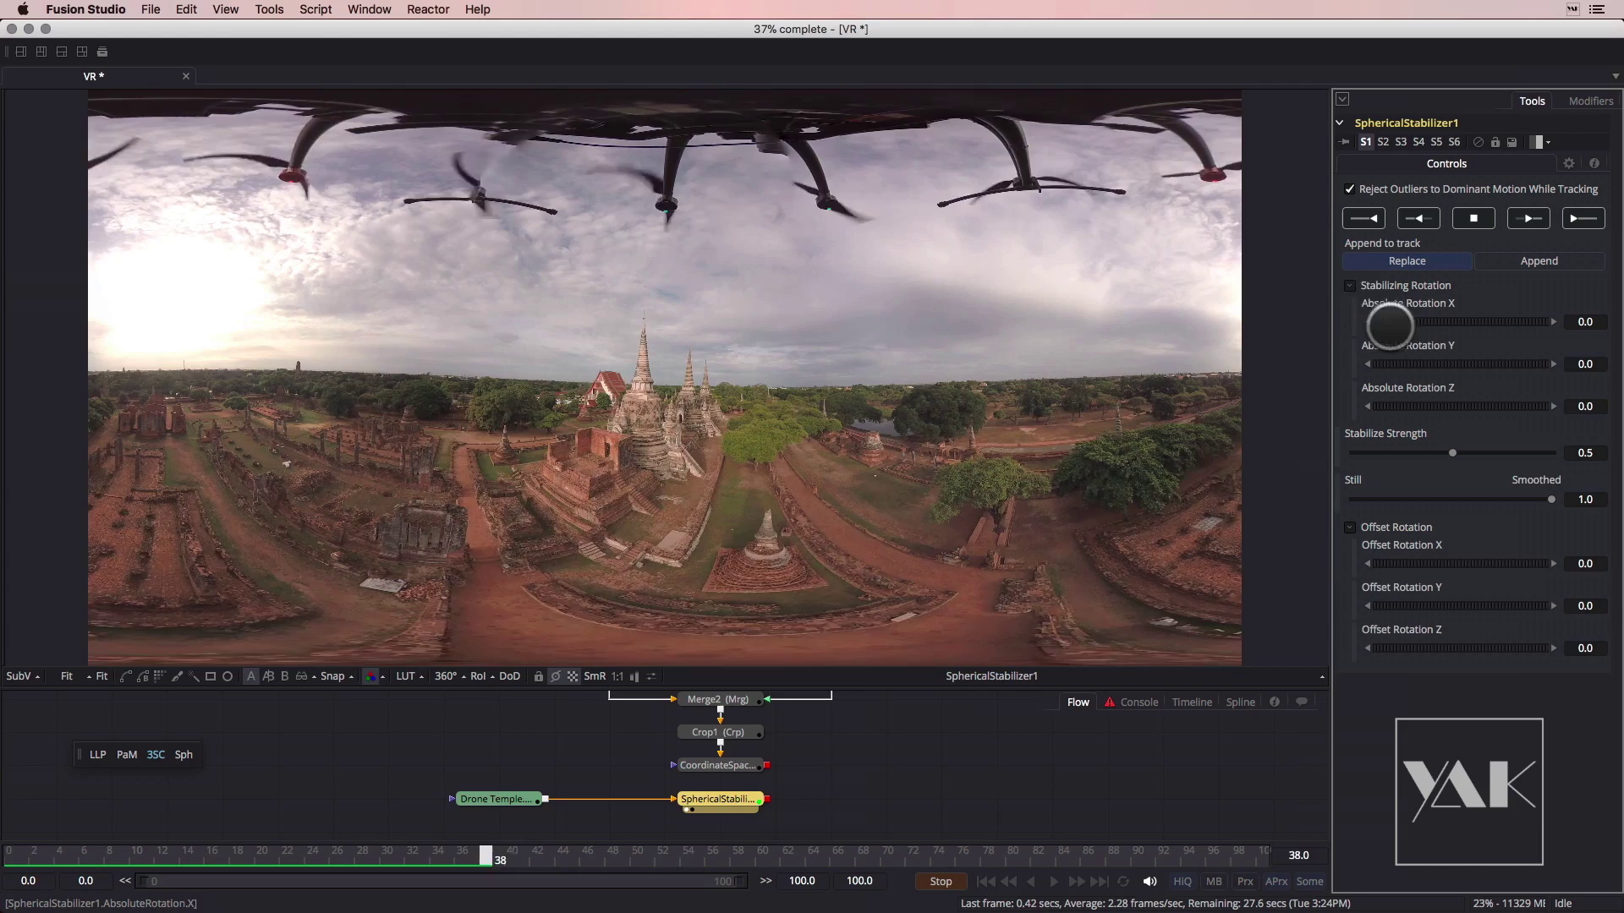
left_click(1351, 286)
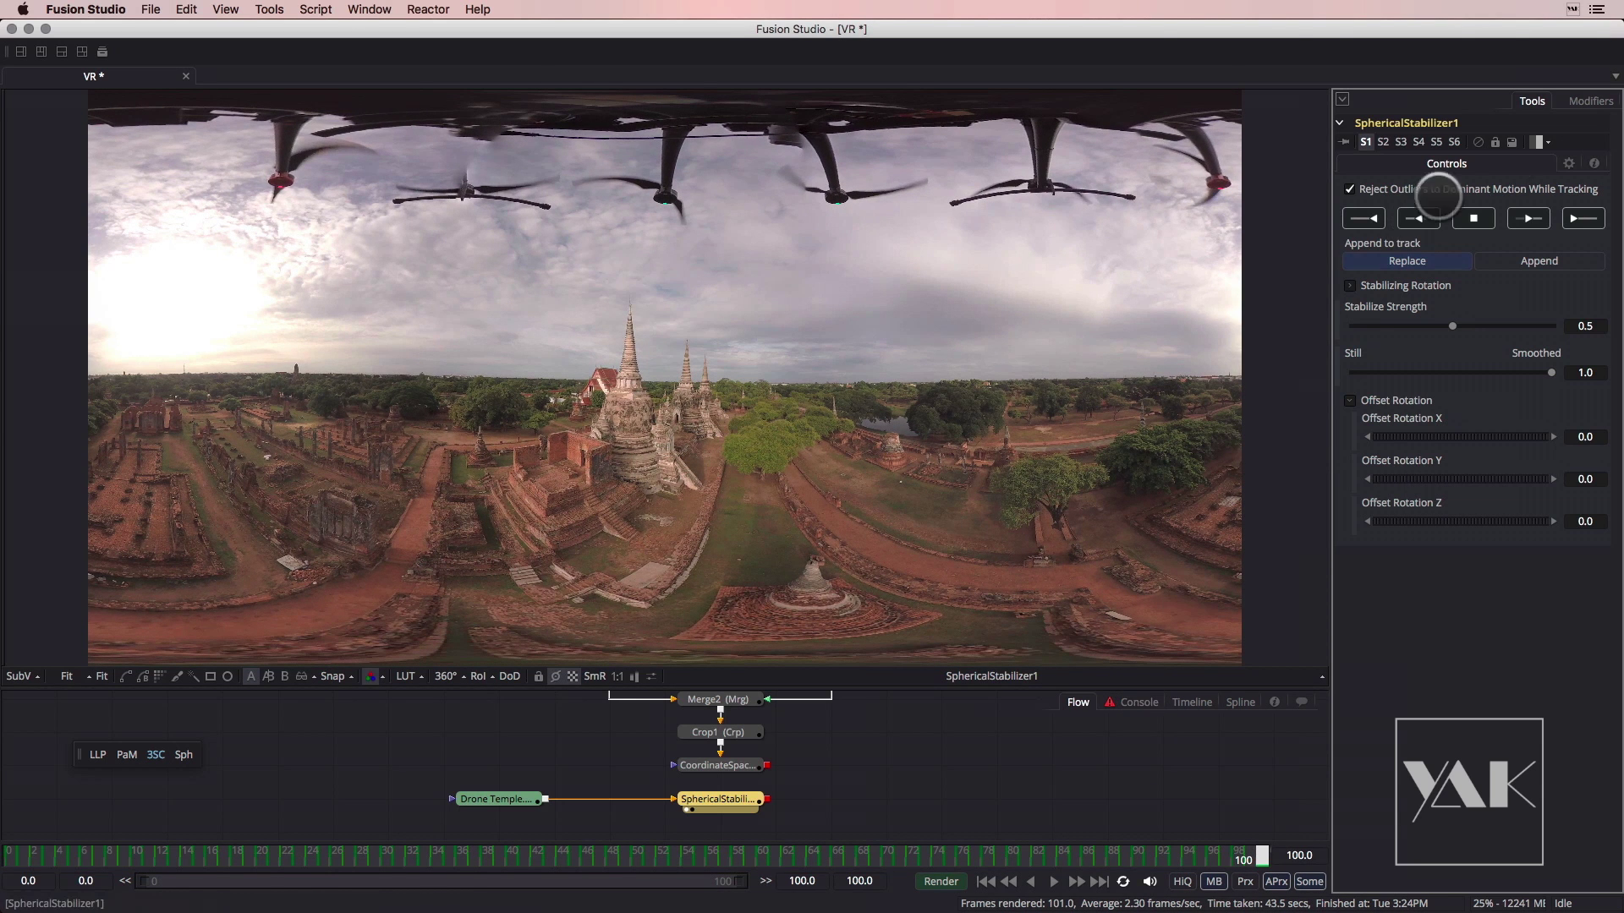
Toggle the Spherical Stabilizer's pass-through at frame 100 to compare the stabilized and original drone footage
left_click(1478, 141)
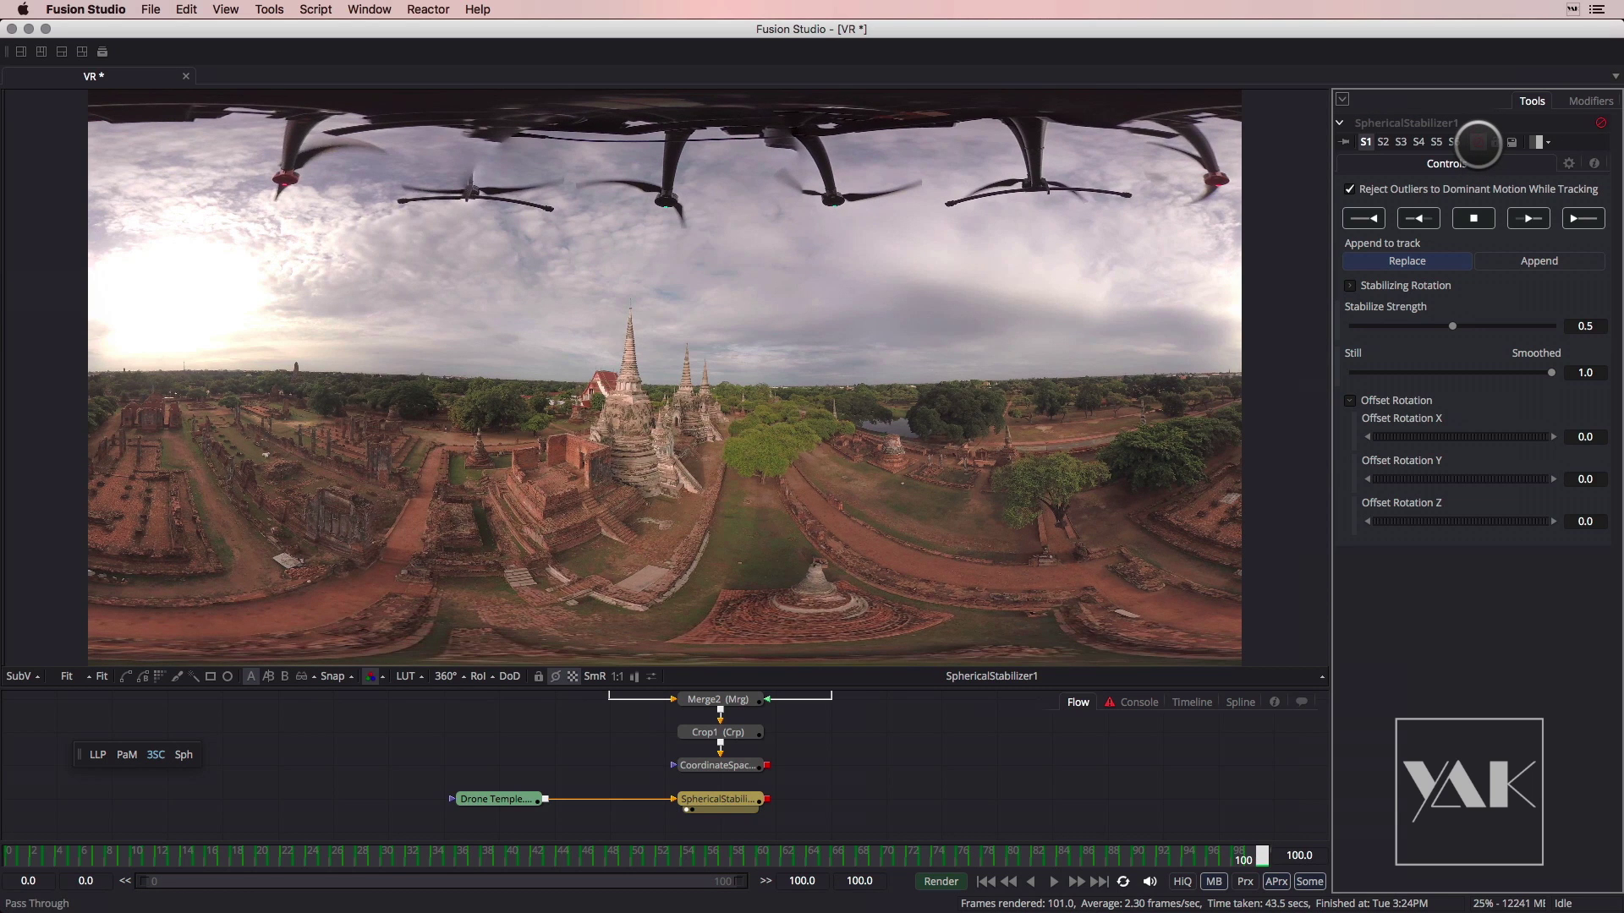
left_click(1478, 141)
left_click(1478, 141)
left_click(1477, 142)
left_click(1476, 141)
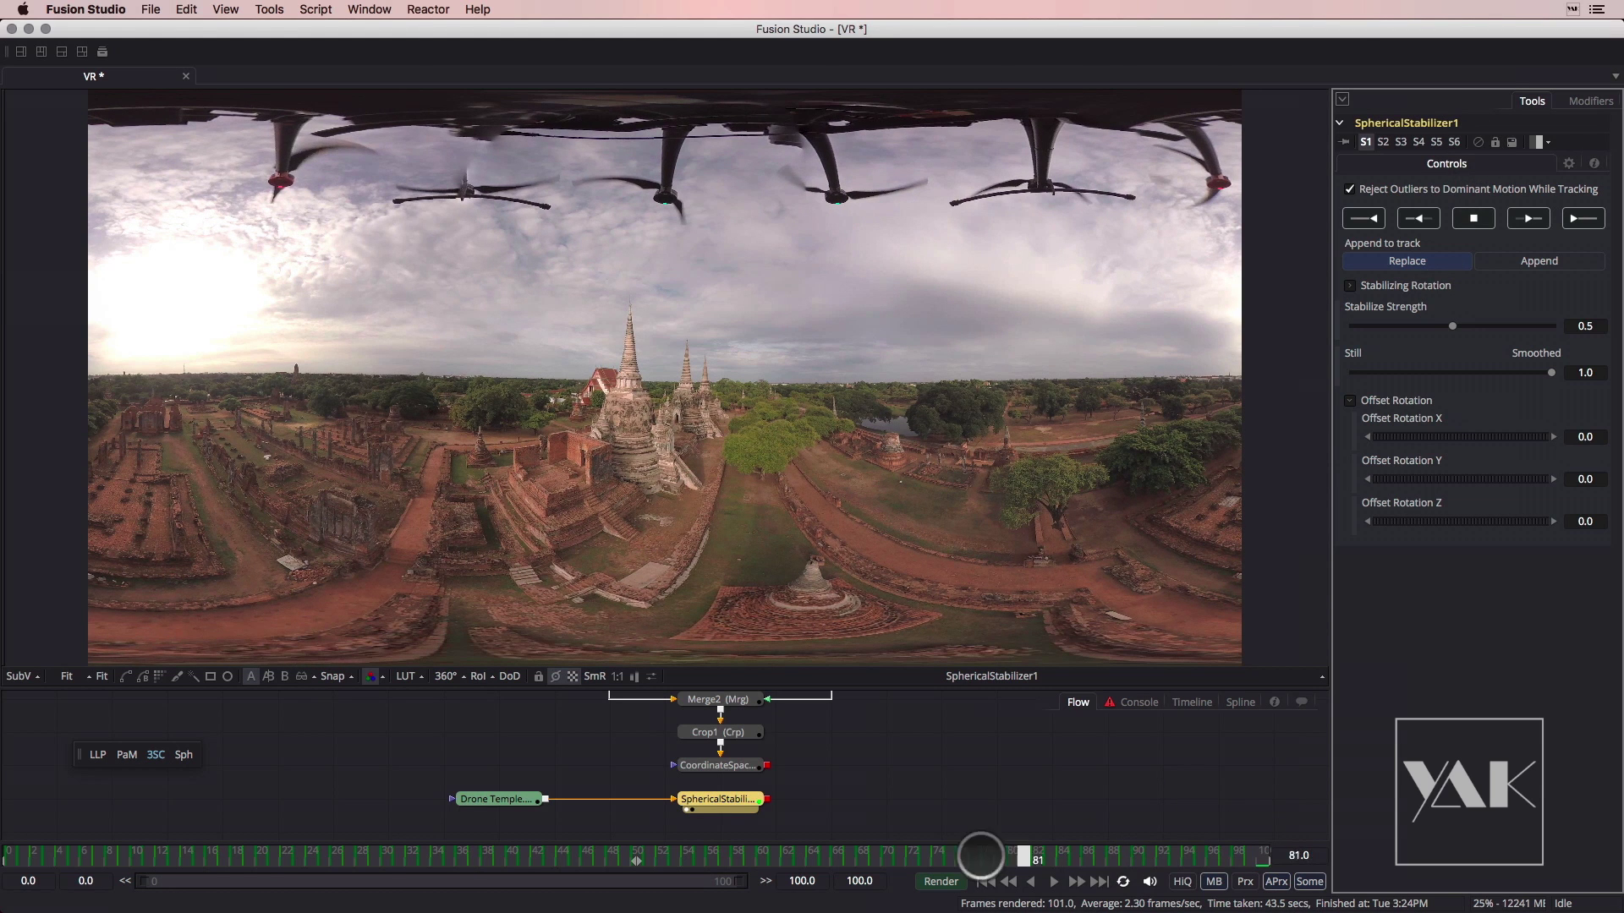
left_click(888, 852)
left_click_drag(1253, 849, 1272, 841)
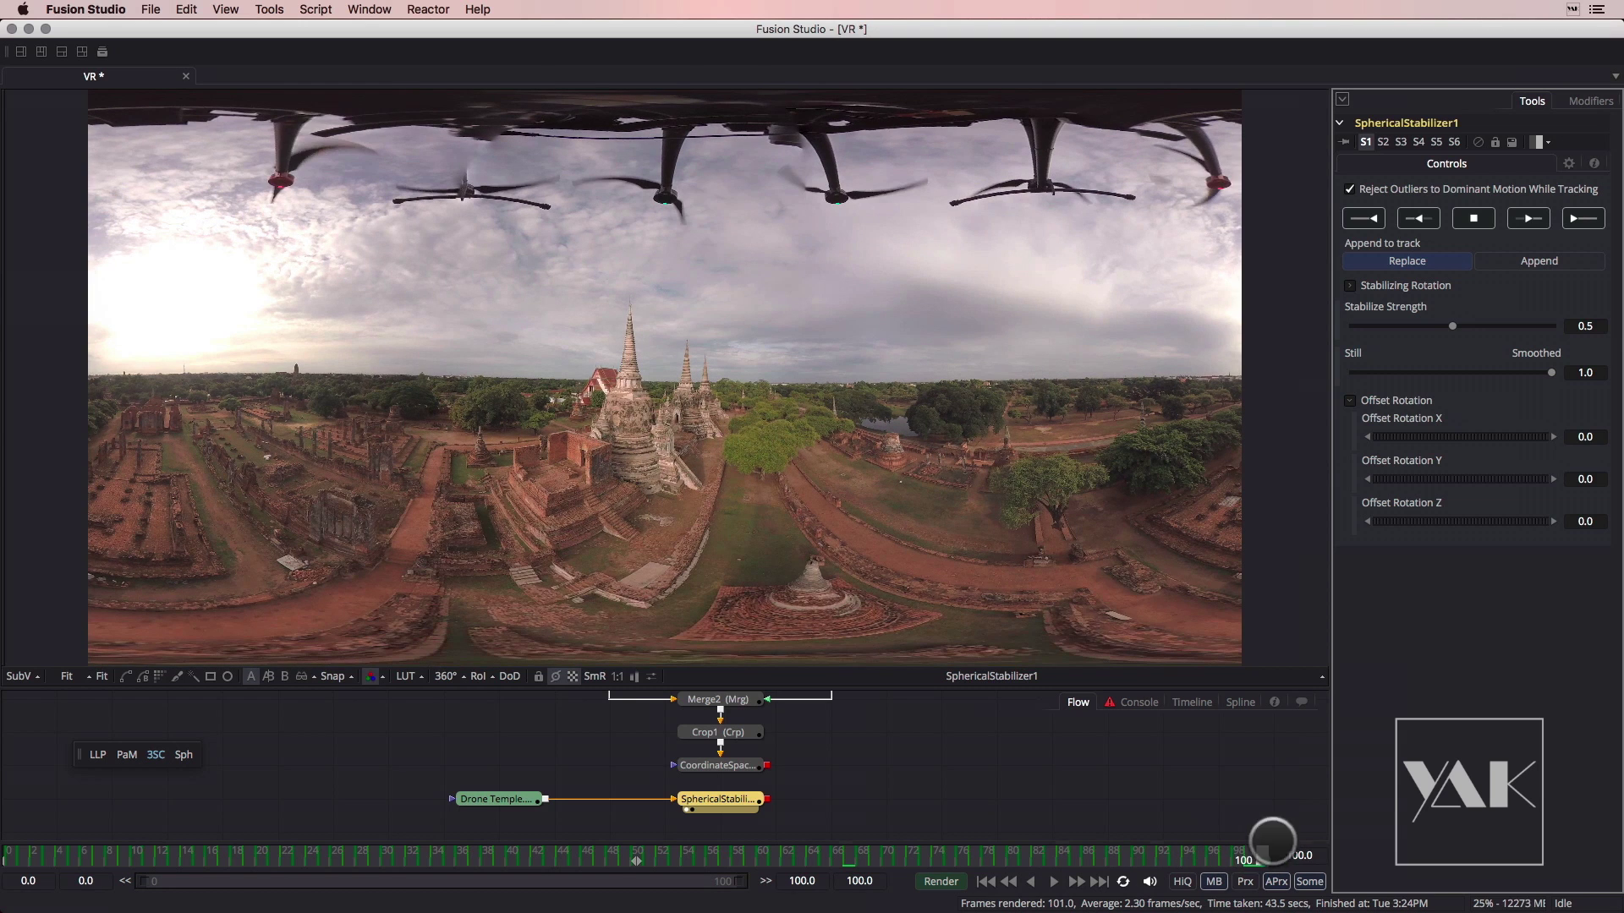
left_click(1478, 142)
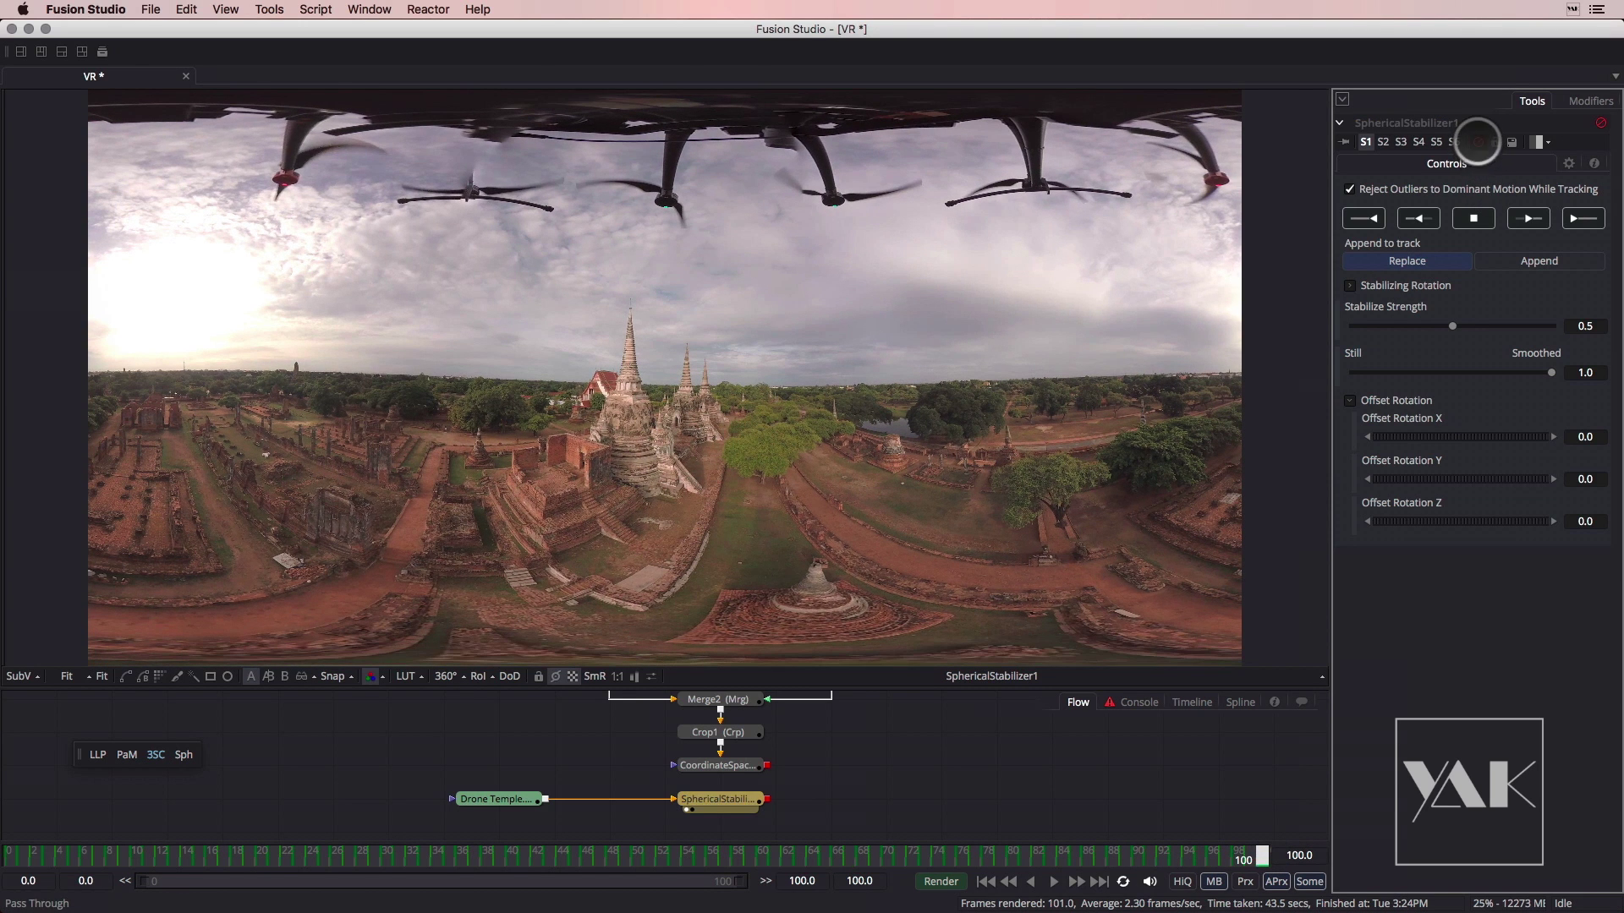
Re-enable the Spherical Stabilizer with Stabilize Strength at 1.0 and scrub the drone clip through to frame 100 to check the stabilization
left_click(1477, 142)
left_click_drag(1452, 326, 1572, 327)
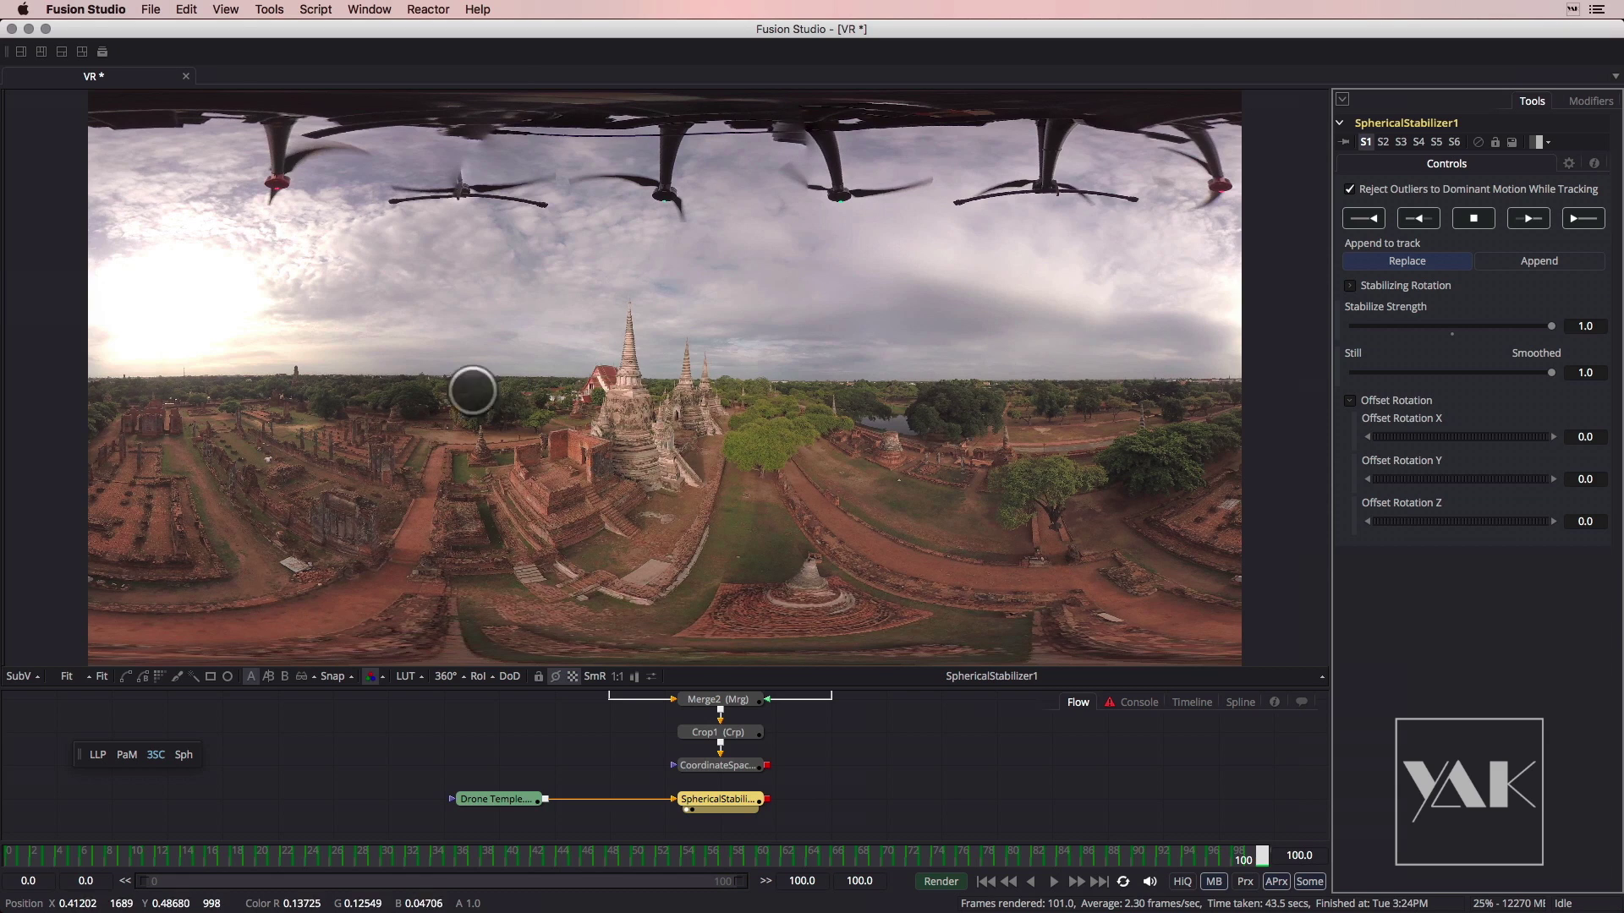
left_click_drag(1551, 328, 1599, 338)
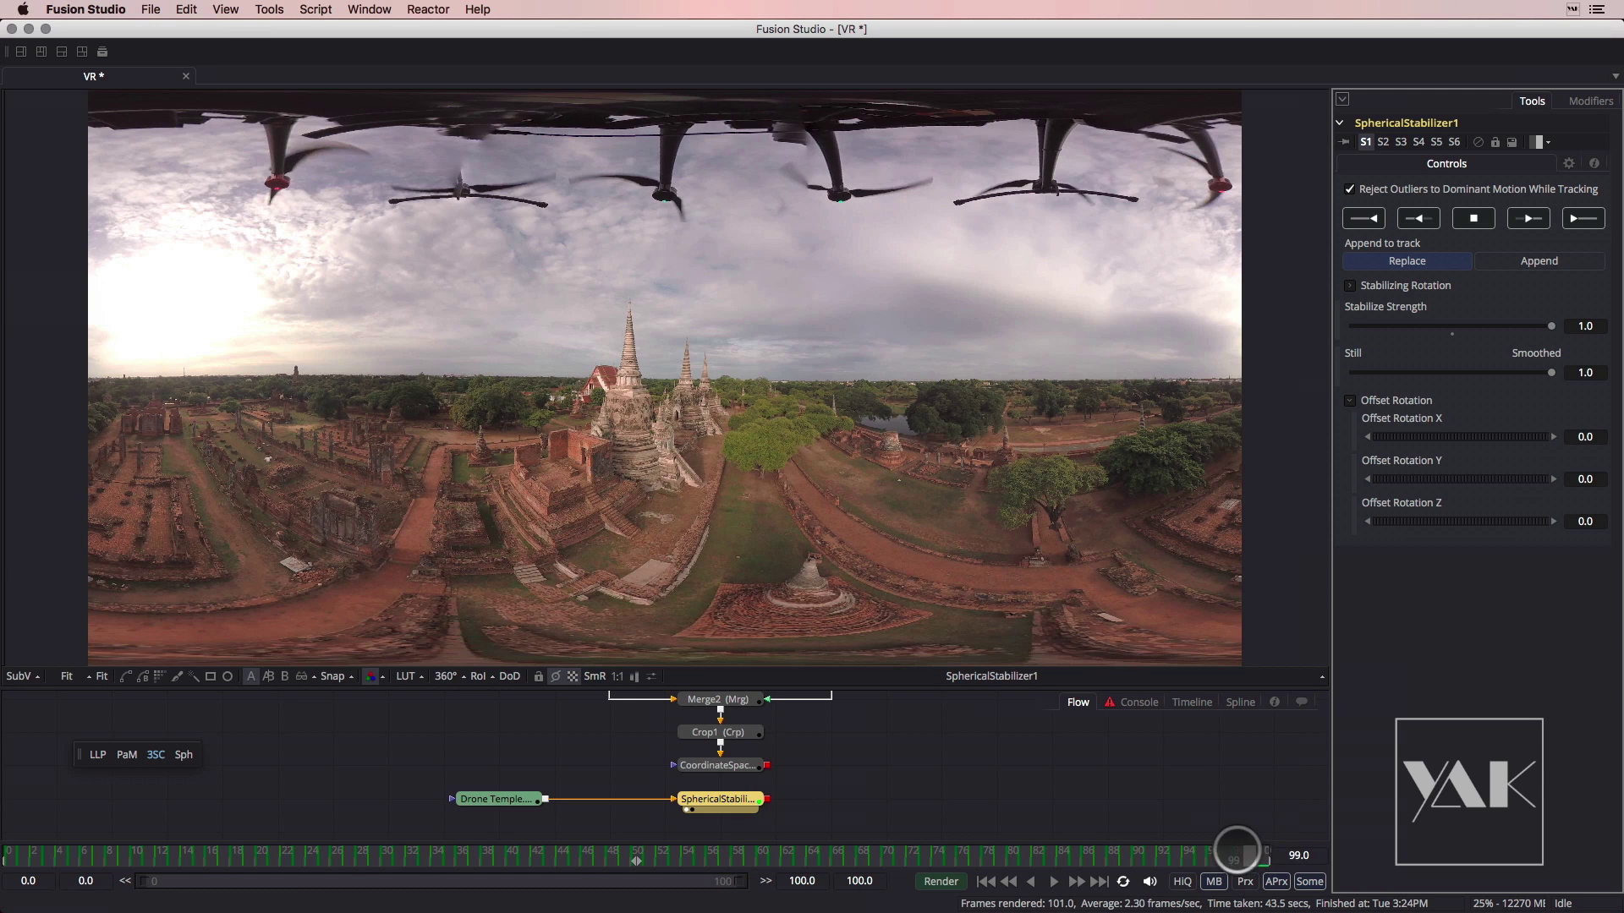
left_click_drag(960, 838, 1295, 826)
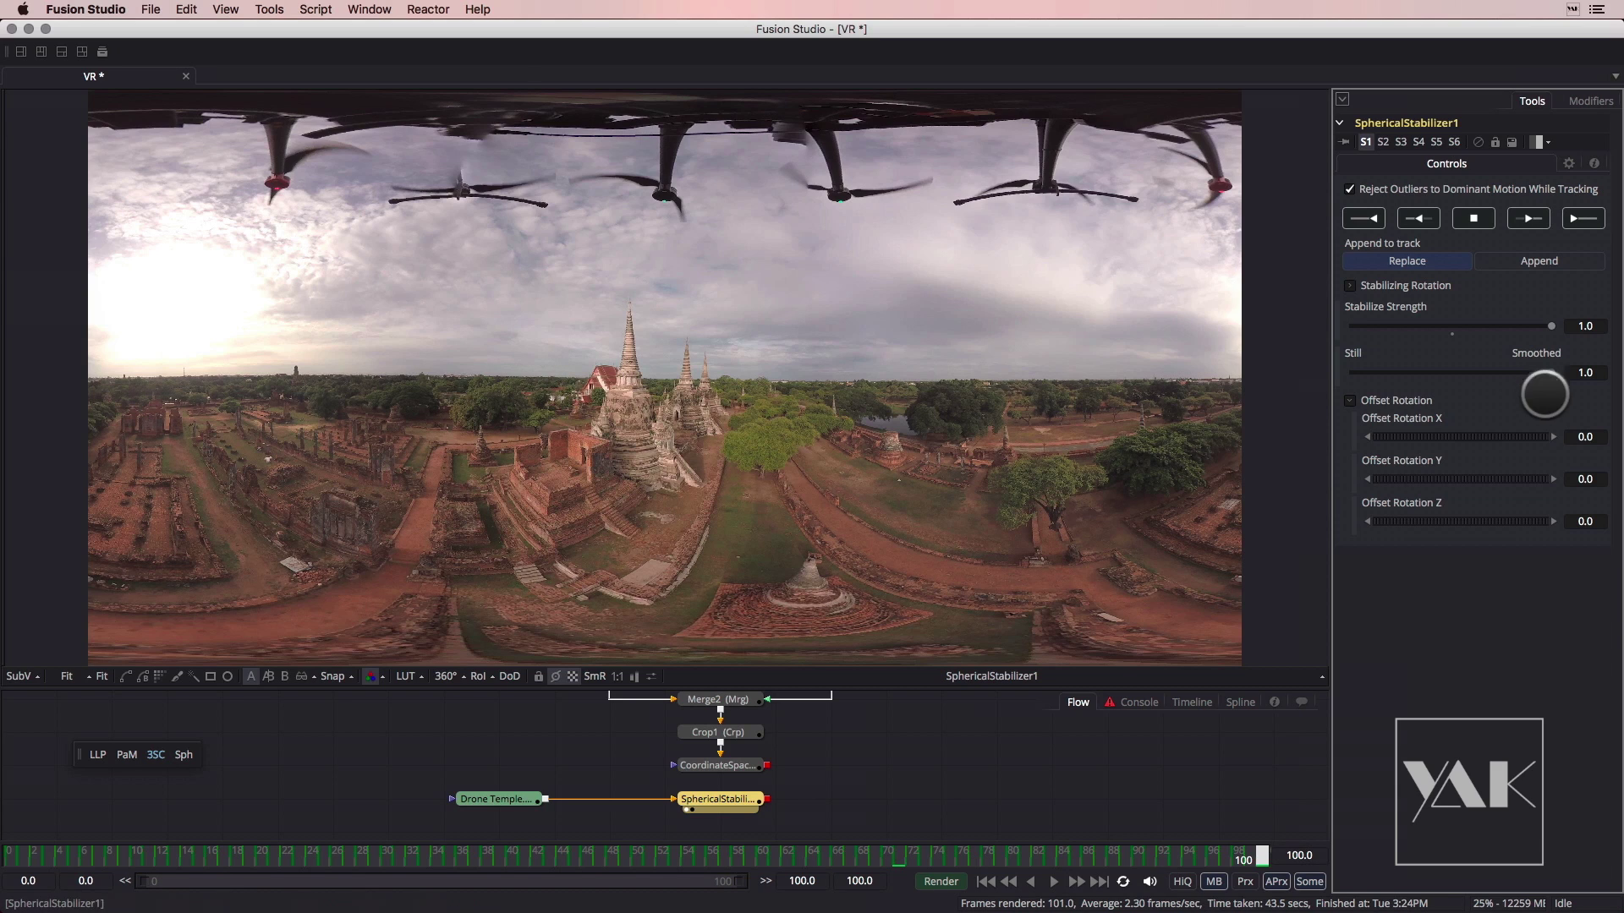
mouse_move(1552, 372)
left_mouse_down()
mouse_move(1312, 393)
mouse_move(1555, 384)
mouse_move(1562, 402)
left_mouse_up()
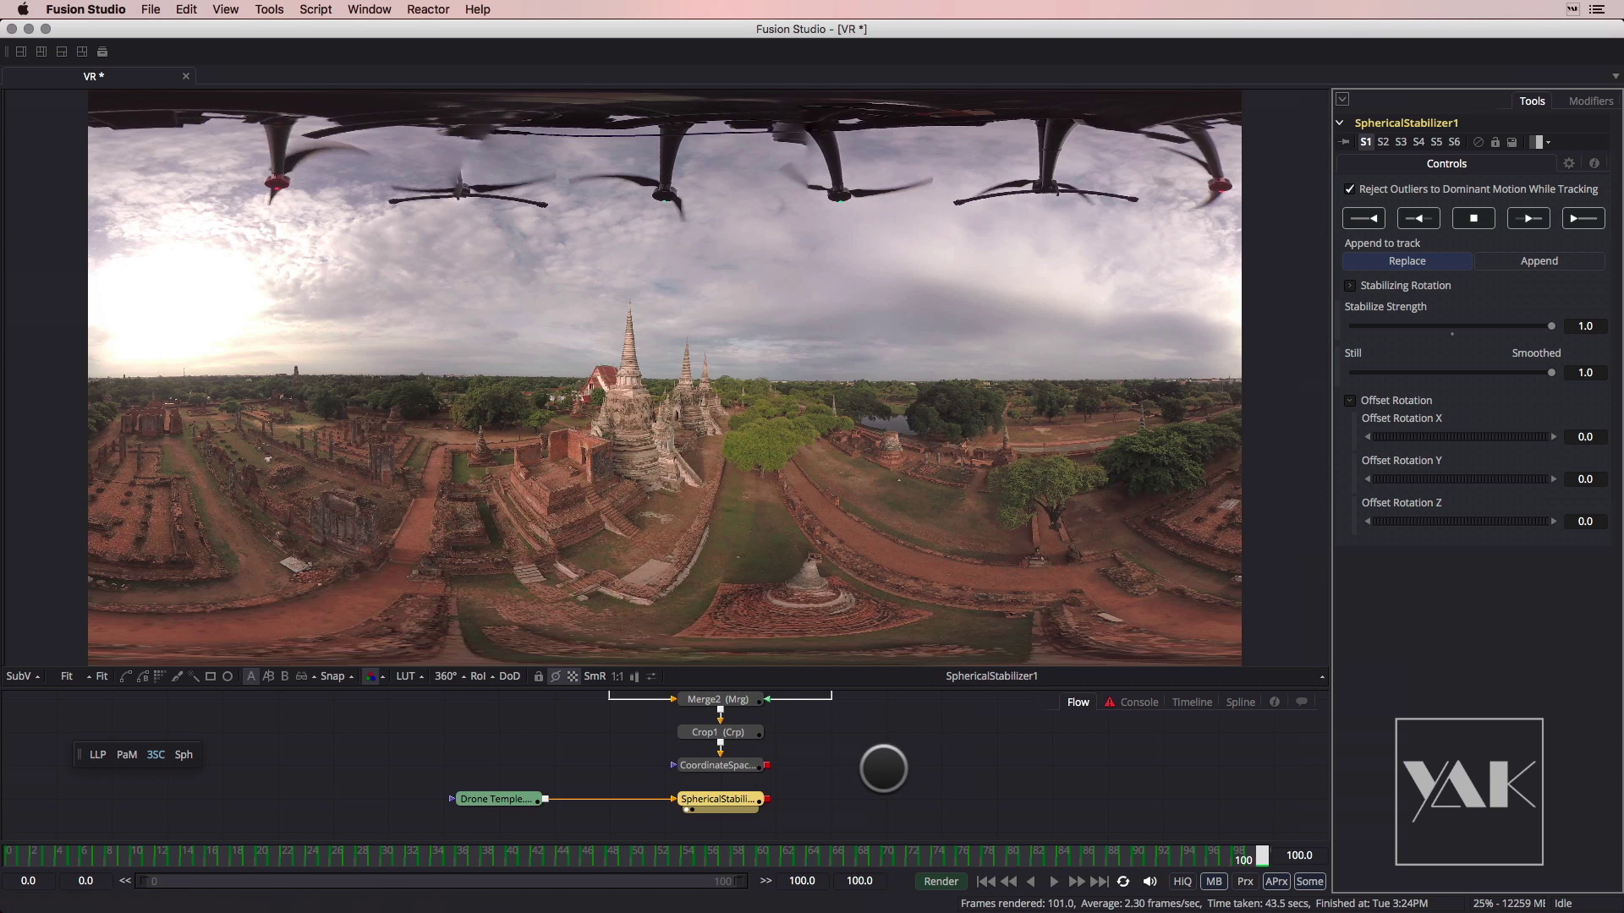
scroll(883, 769, "up", 3)
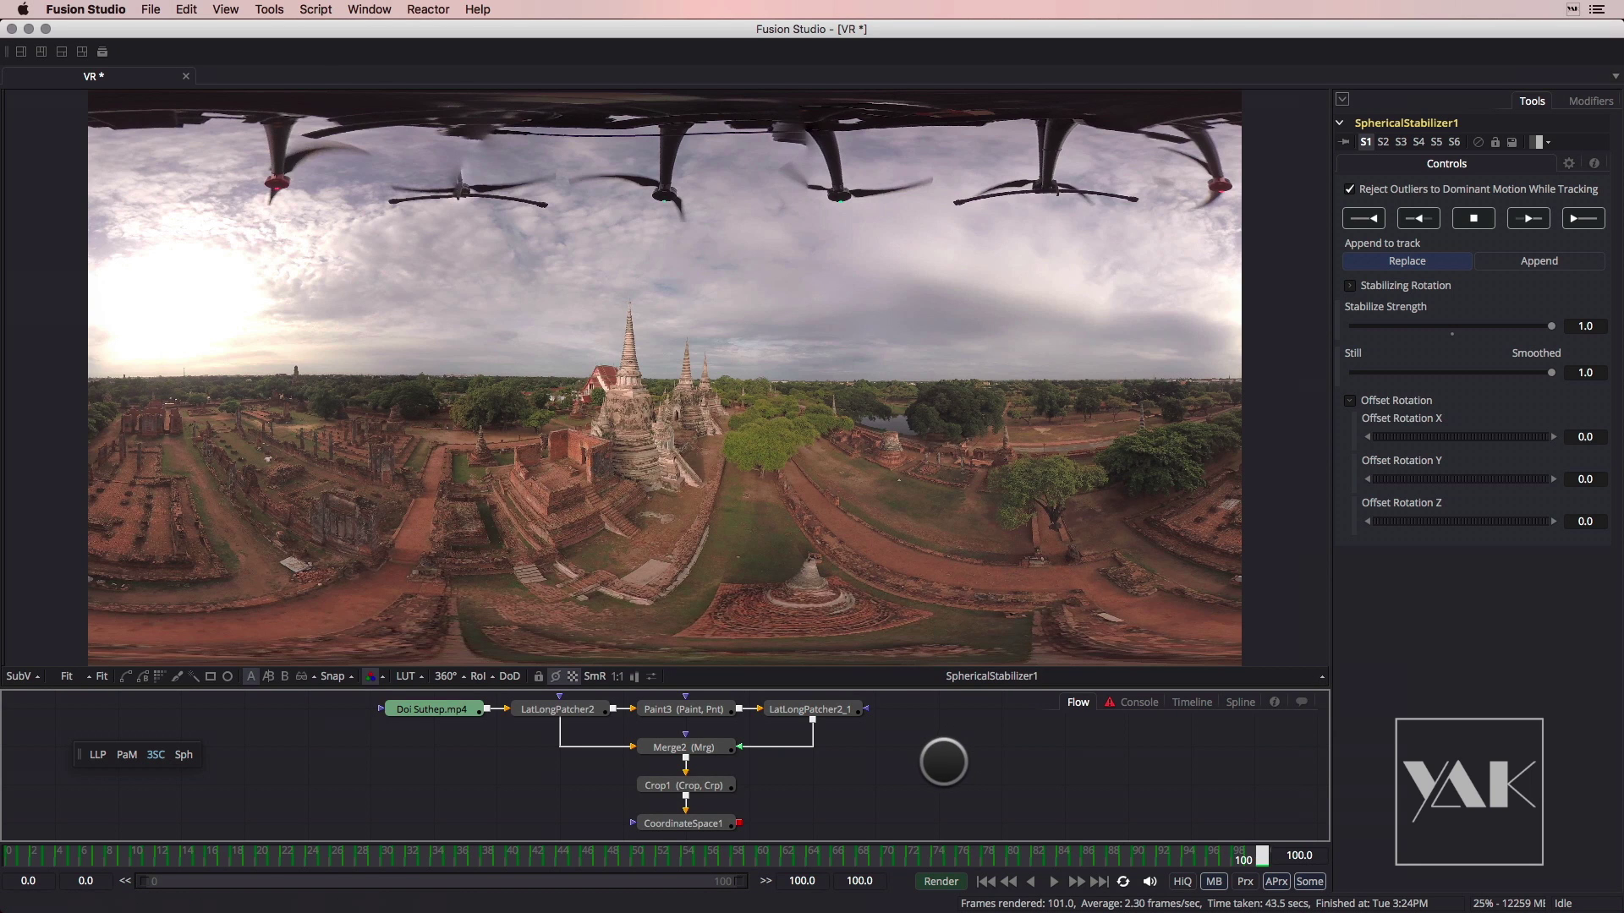
left_click_drag(930, 752, 941, 791)
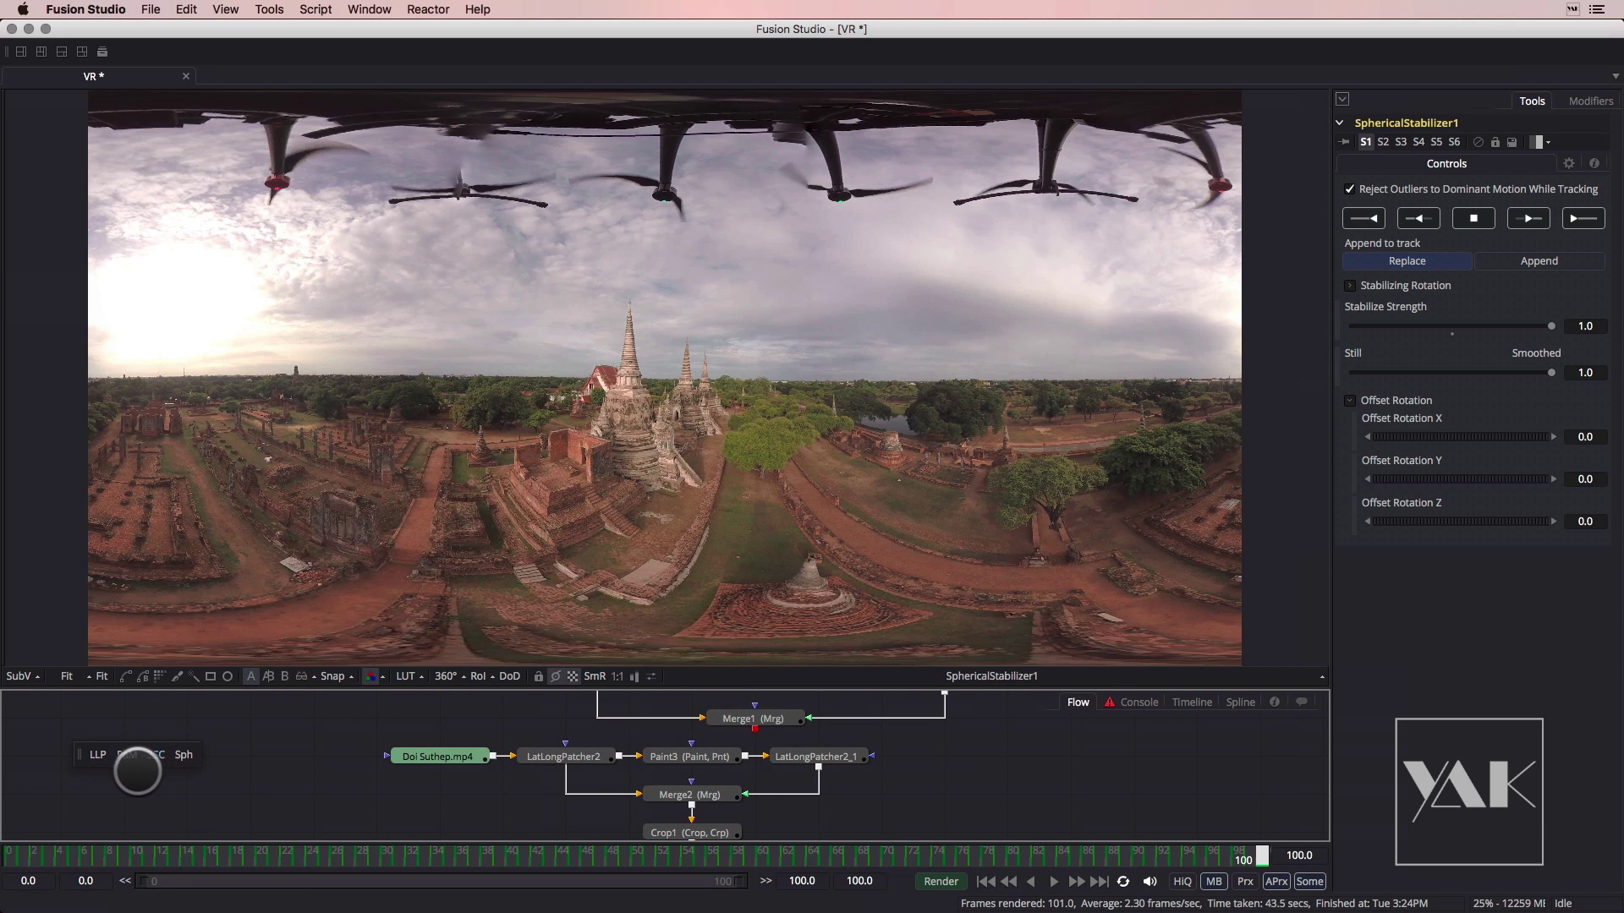
left_click(267, 10)
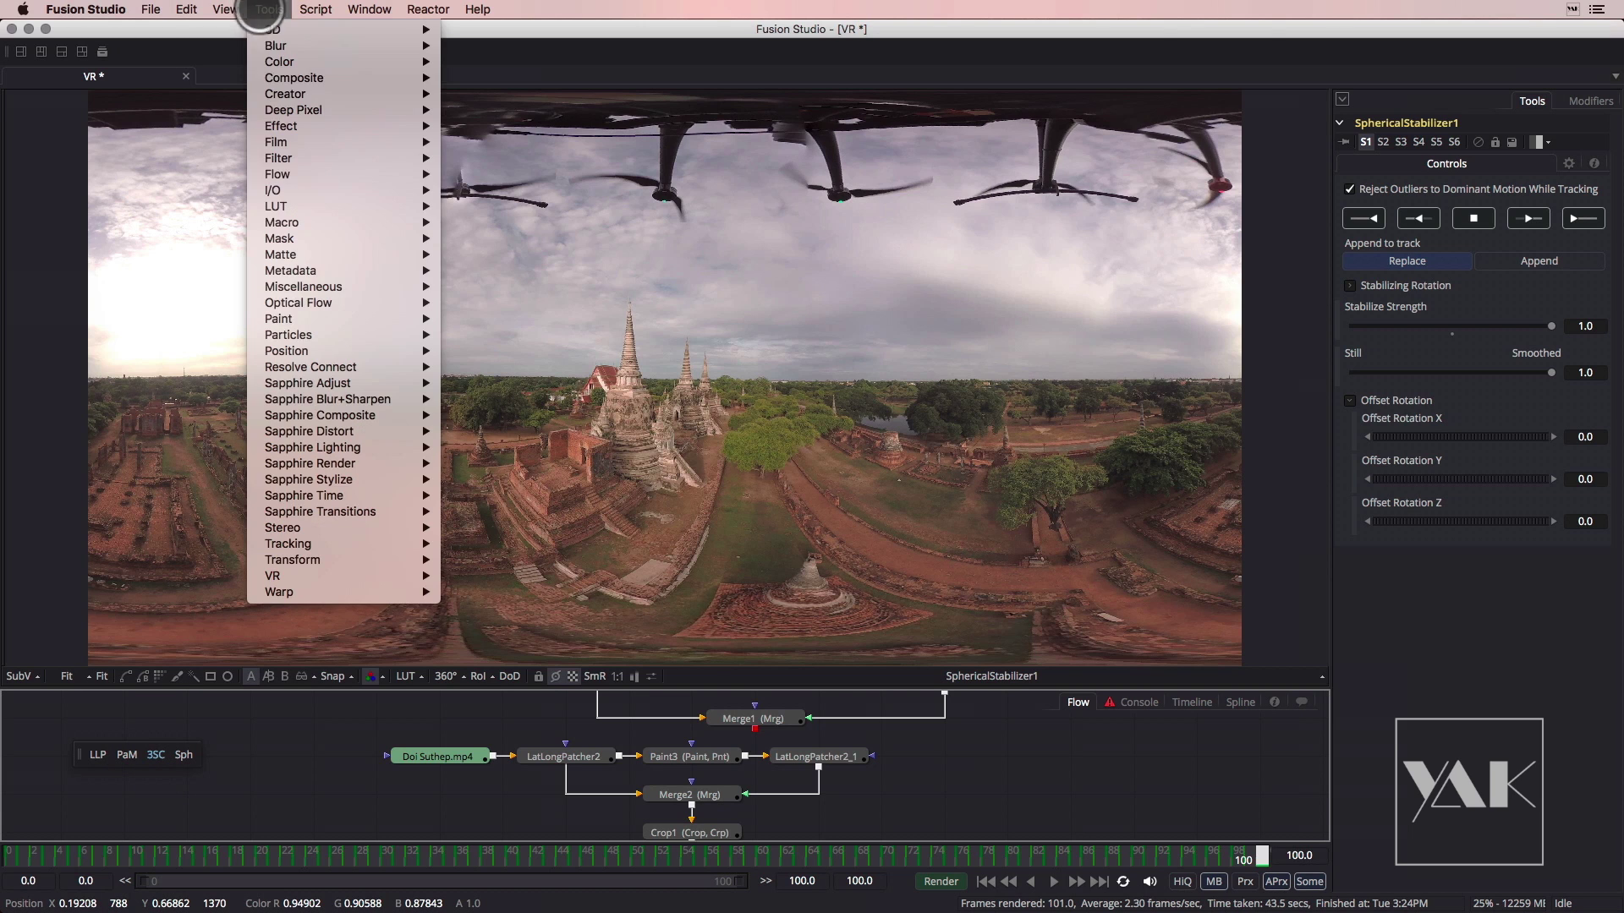
mouse_move(342, 576)
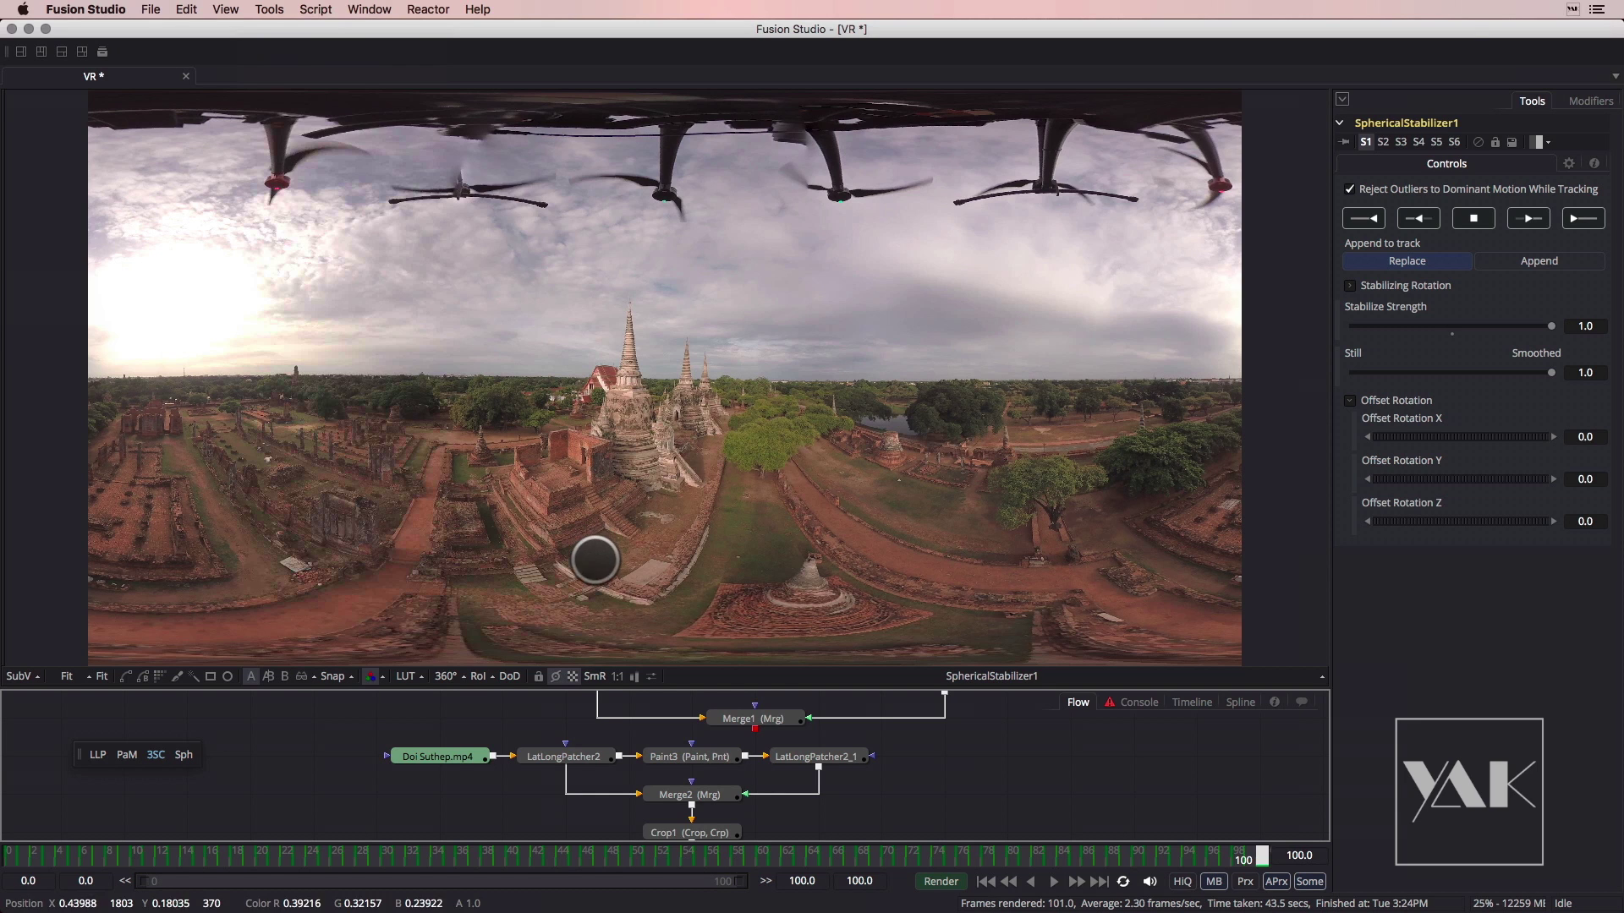
mouse_move(901, 773)
left_mouse_down()
mouse_move(891, 753)
mouse_move(880, 794)
left_mouse_up()
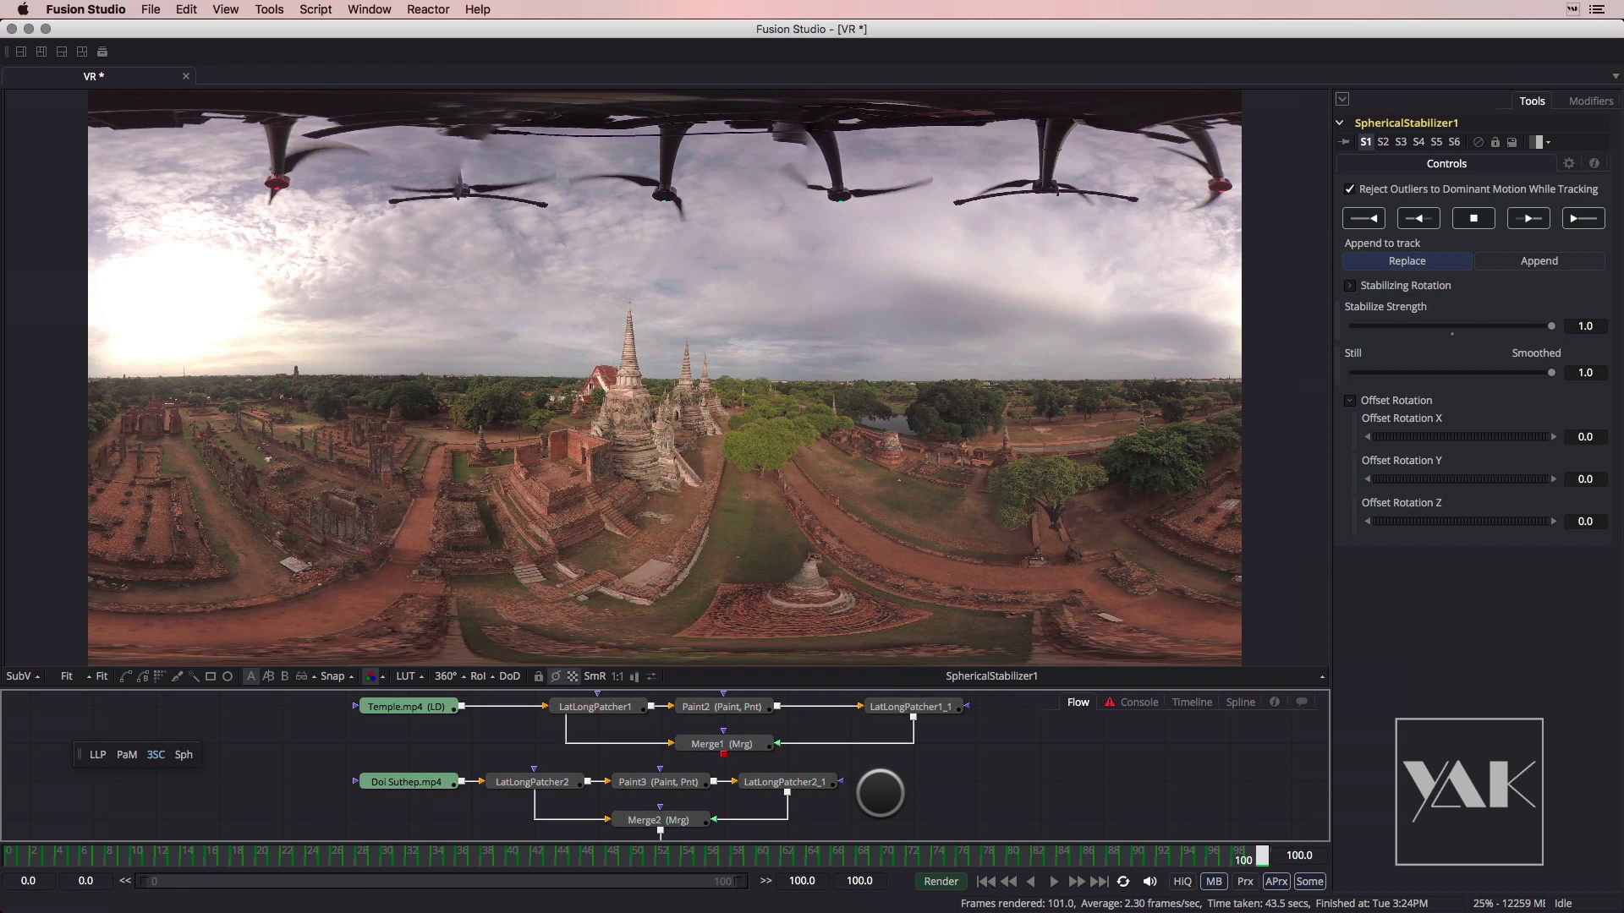